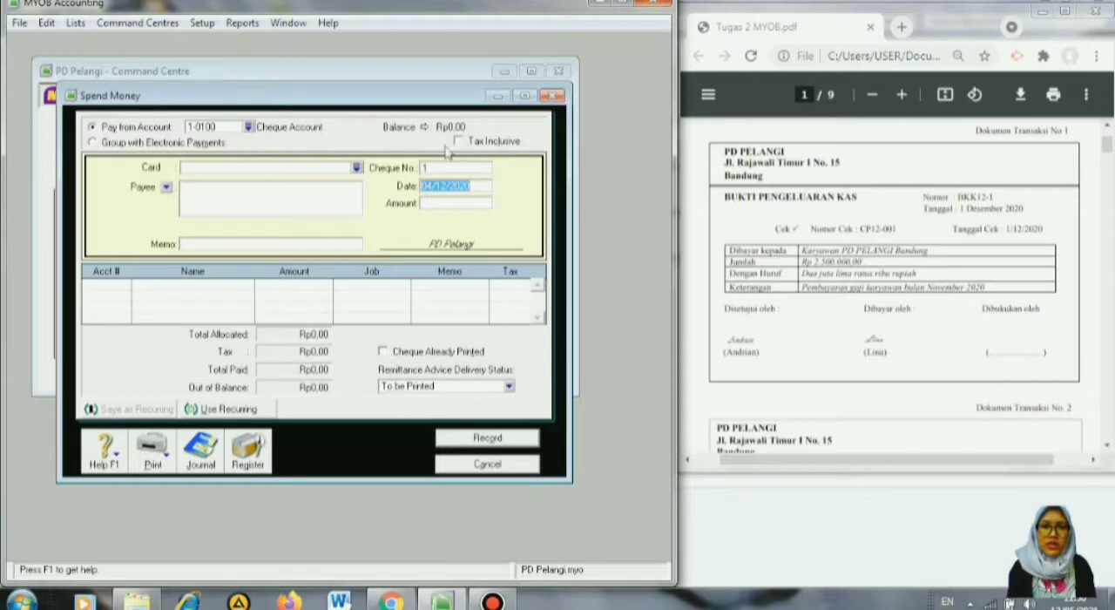
Set the payment's source account to 1-1100 Cash In Bank.
click(250, 127)
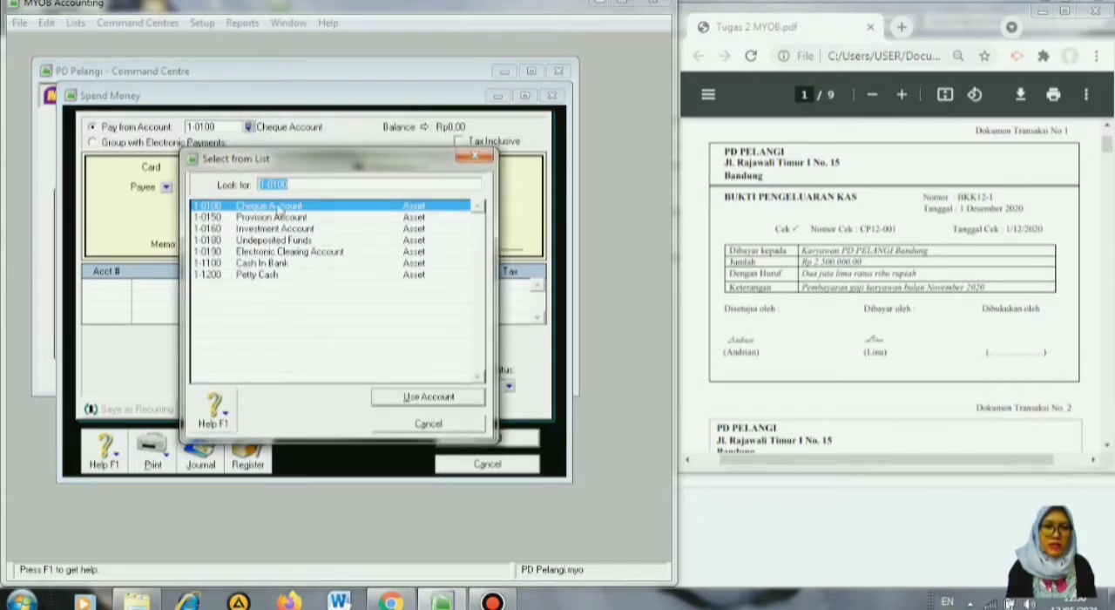
click(271, 264)
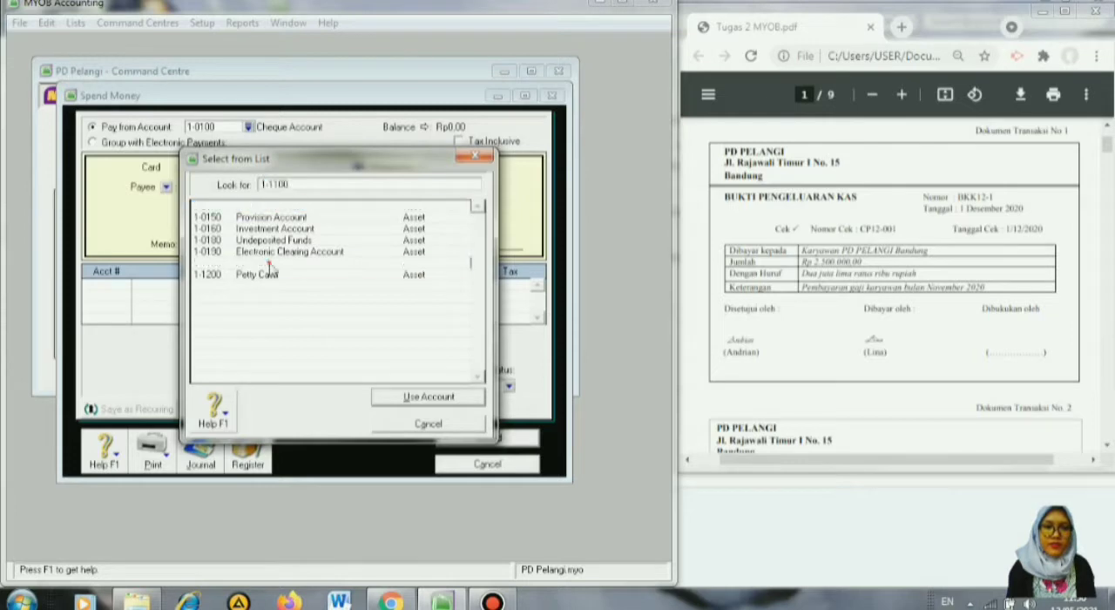
click(419, 400)
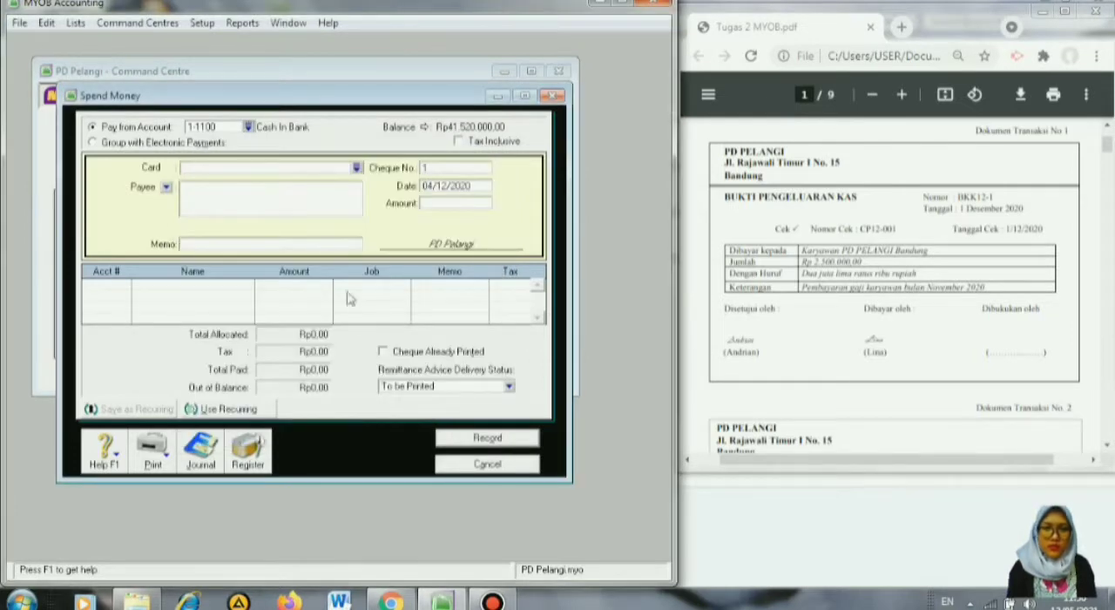
Enter BKK12-1 as the cheque number and set the payment date to 01/12/2020.
click(446, 171)
text(B)
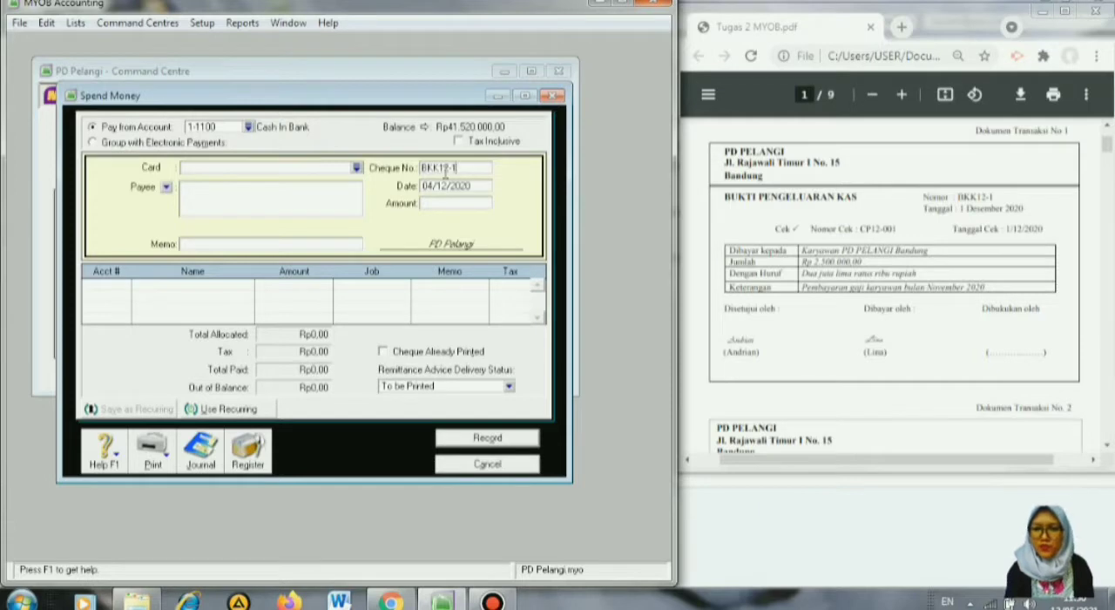
text(KK12-1)
click(446, 186)
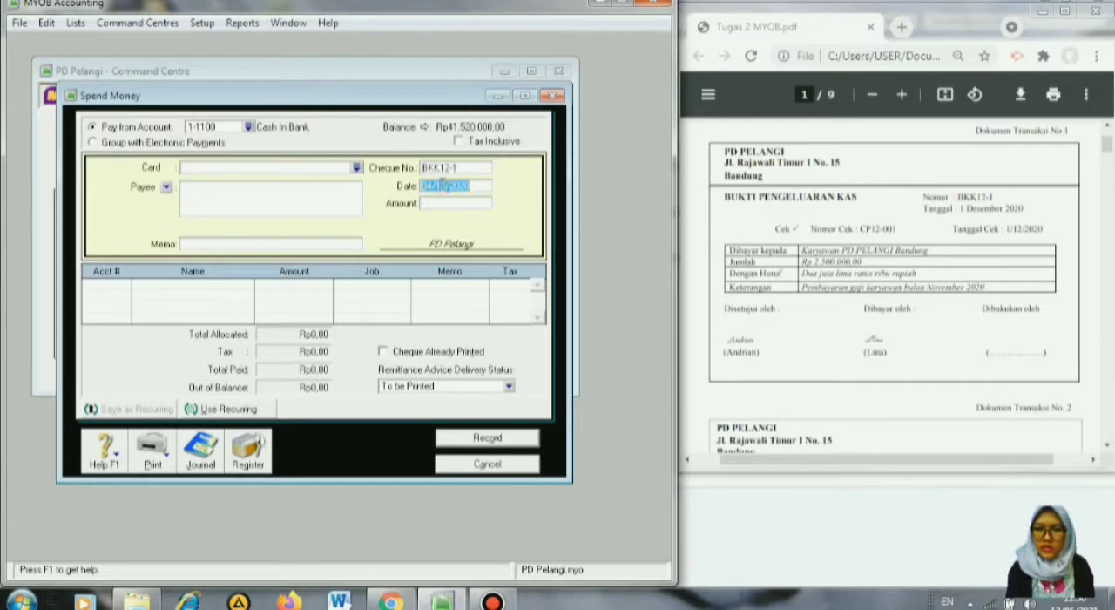
click(433, 187)
key(BackSpace)
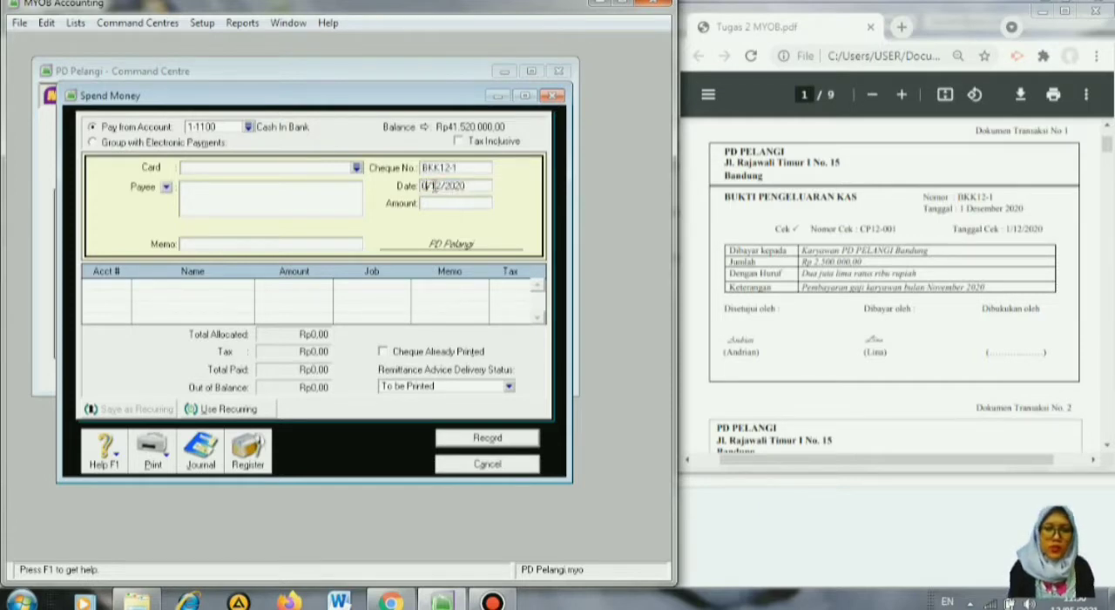
text(1)
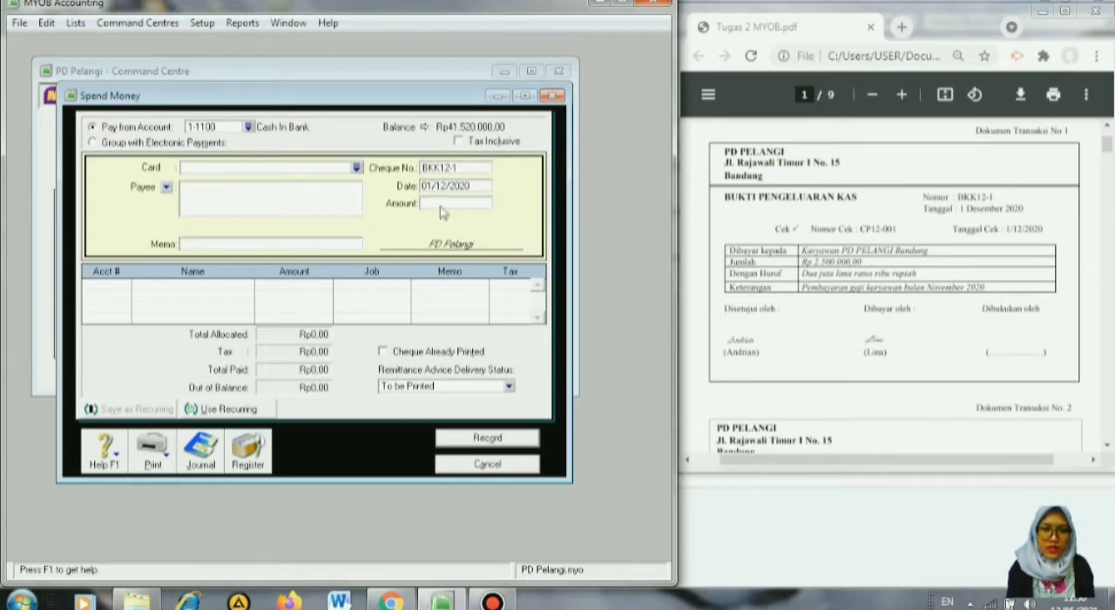
Set the payment amount to Rp2.500.000 and enter the memo "Pembayaran Gaji Bulan November".
click(438, 203)
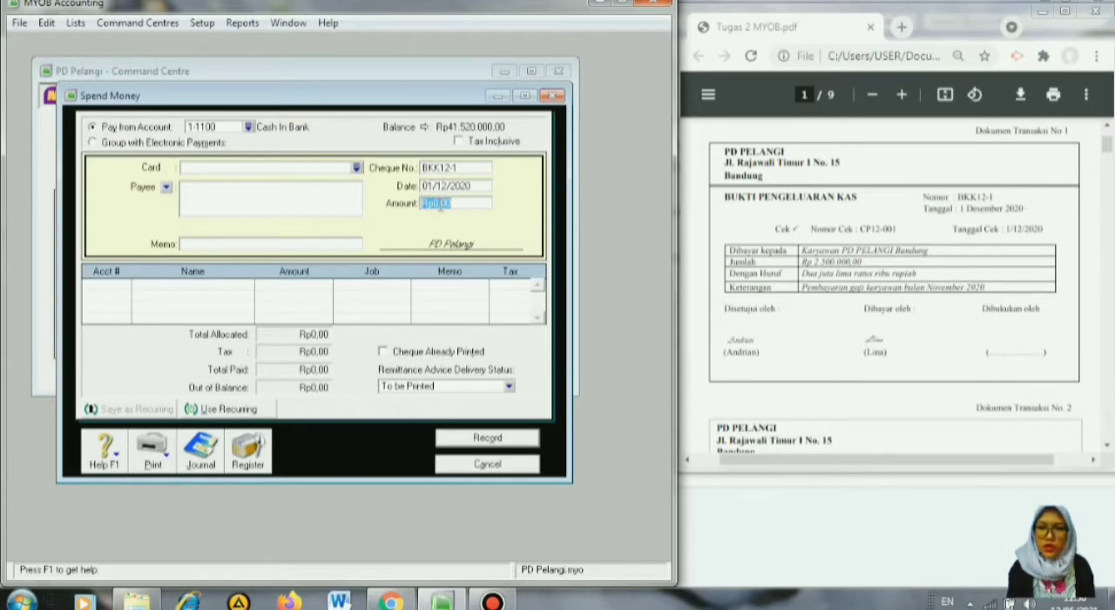
text(2.)
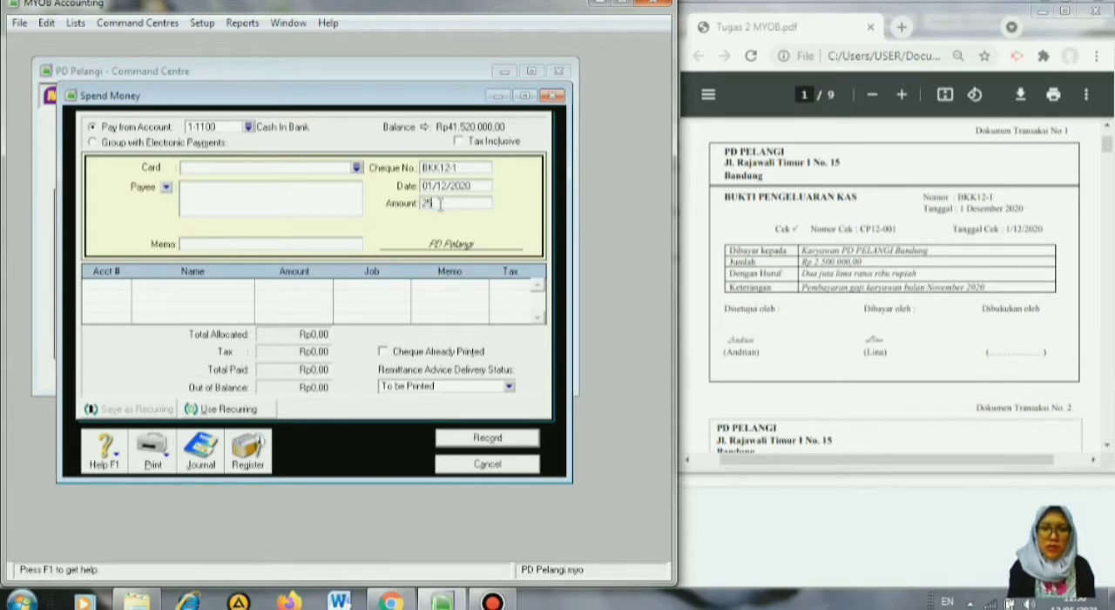
text(500.000)
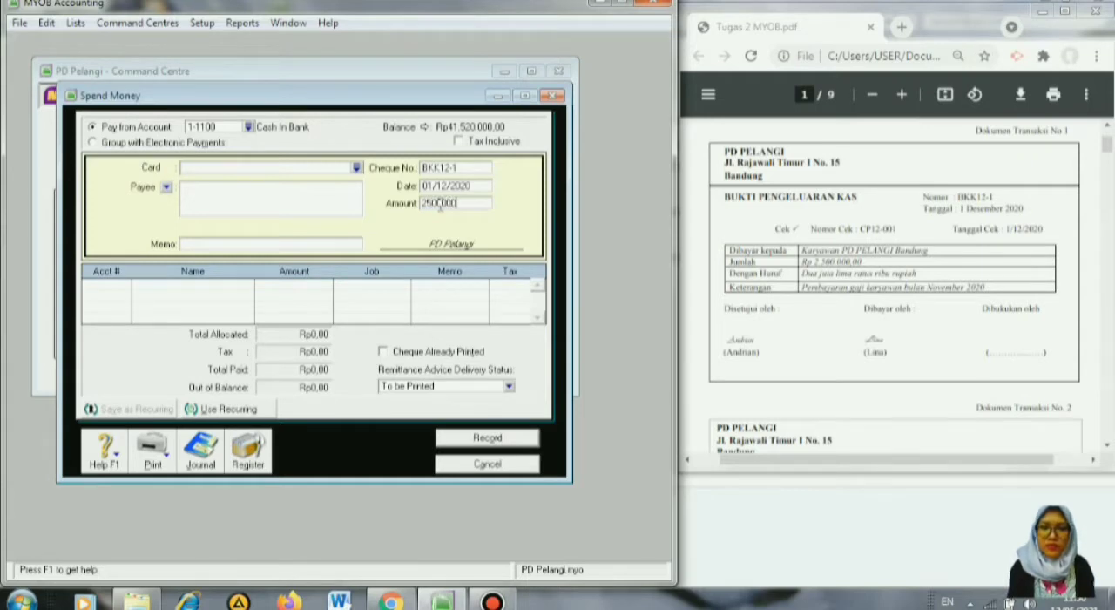
key(Tab)
click(282, 246)
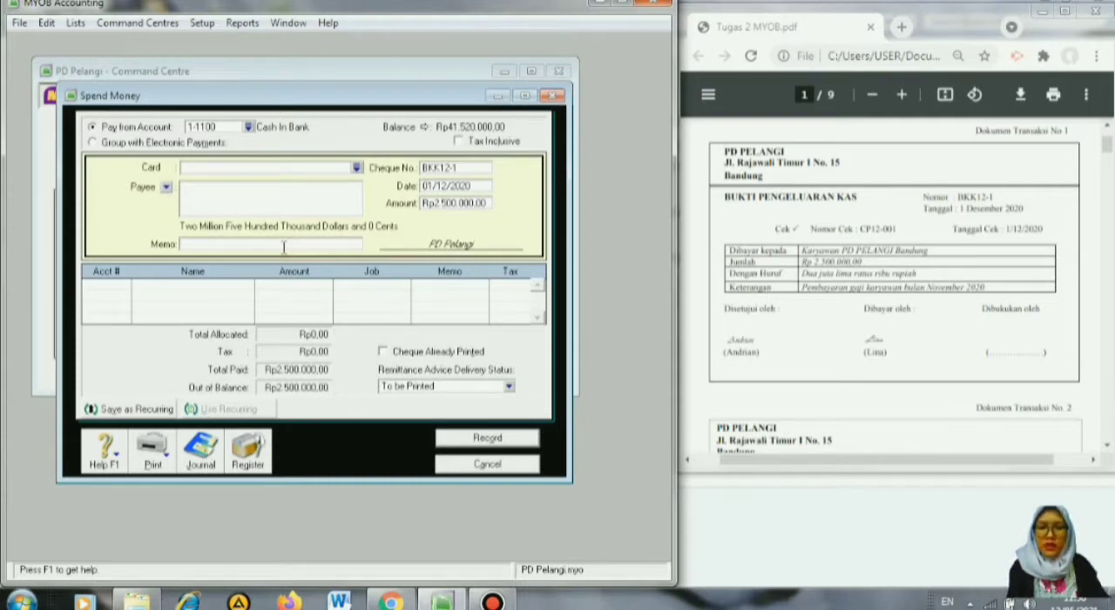
text(Pembayaran Gaji Bulan November)
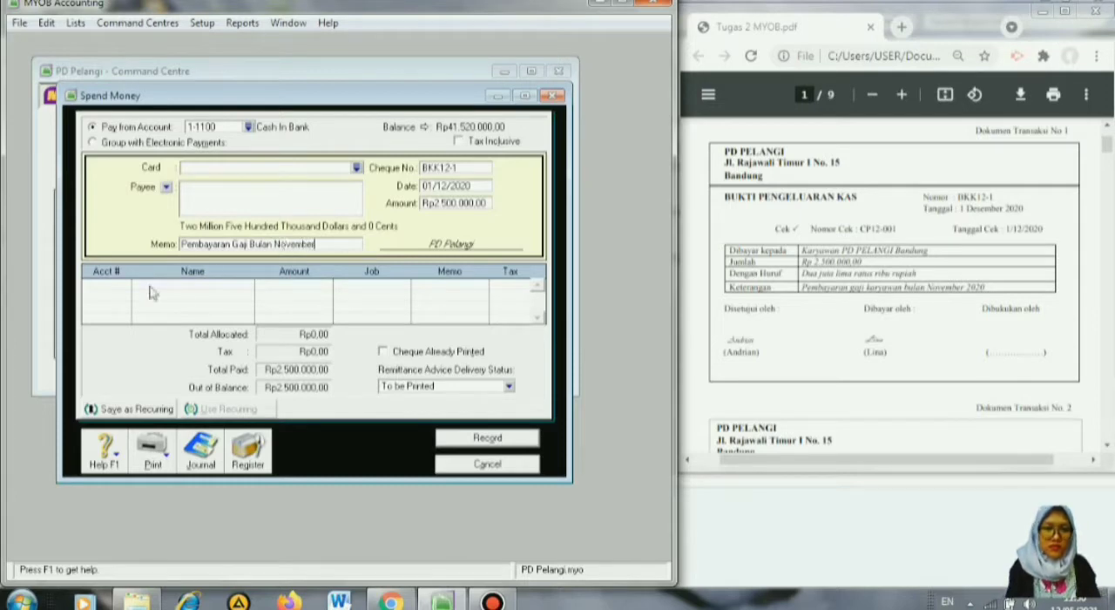
Allocate the salary payment to account 2-1200 Expense Payable and record the transaction, closing the Spend Money form.
click(115, 289)
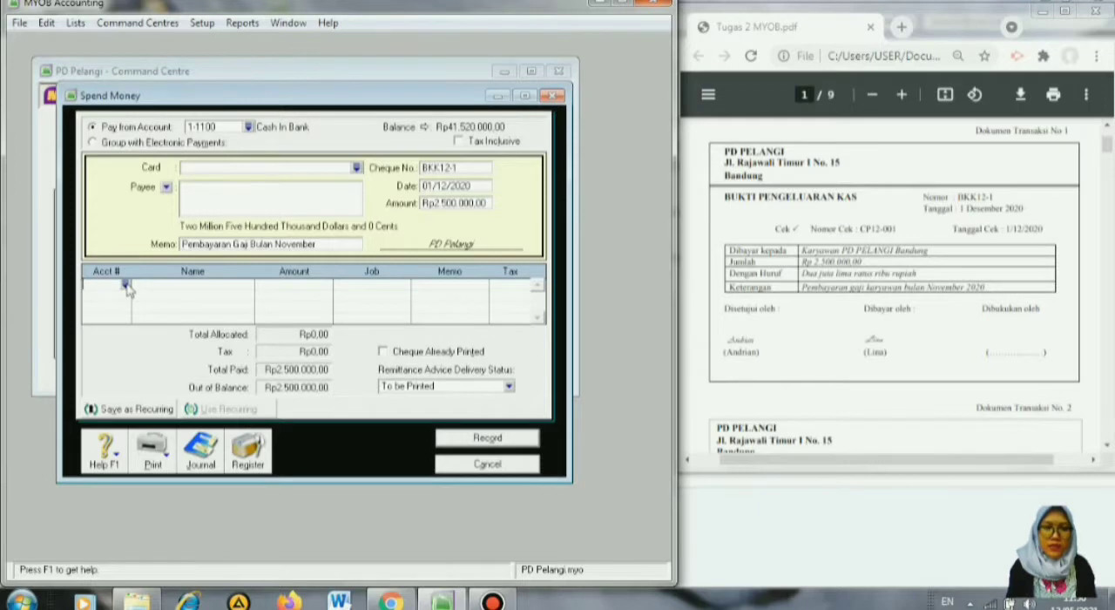
click(126, 286)
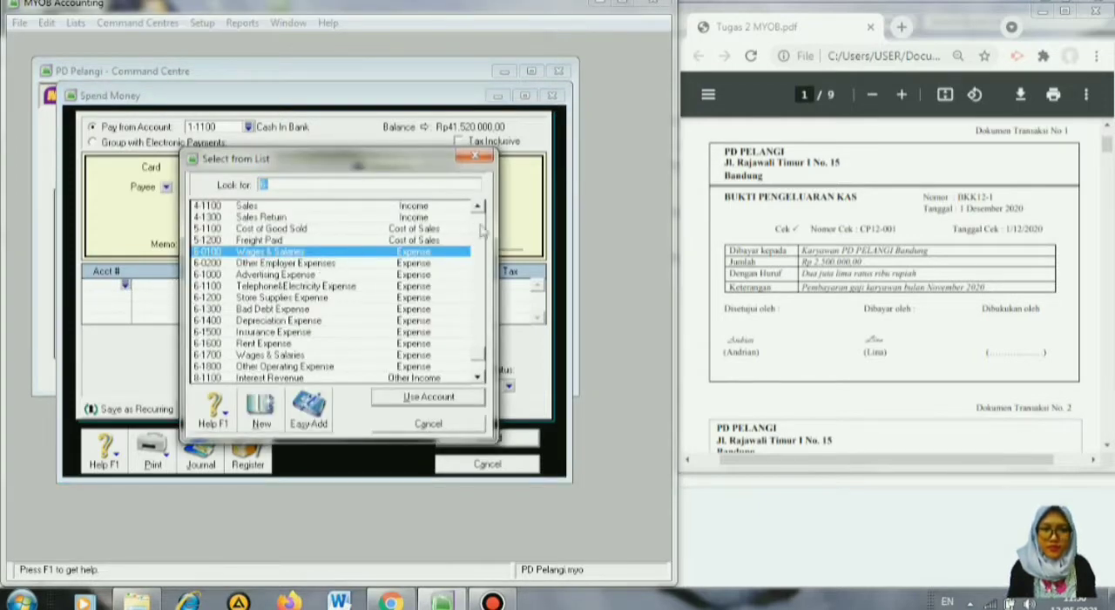
click(482, 228)
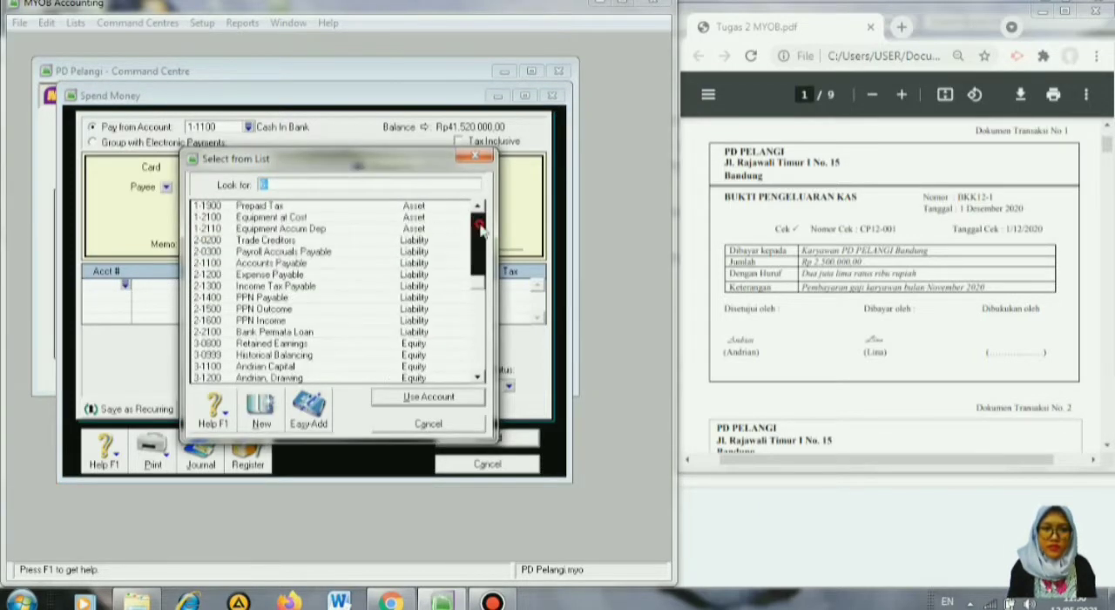
click(320, 275)
click(428, 397)
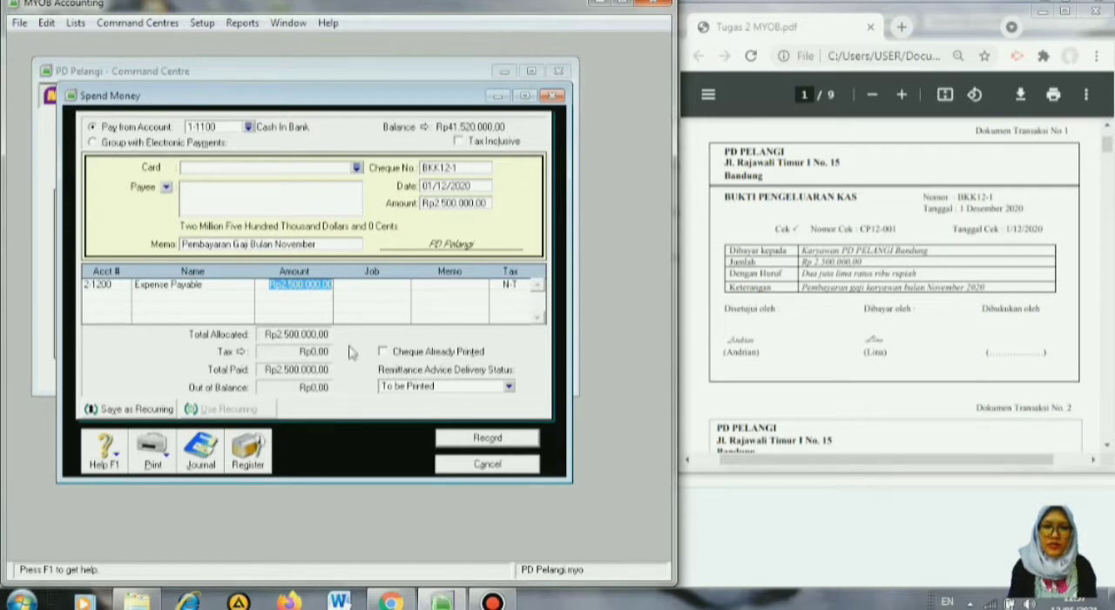
click(475, 440)
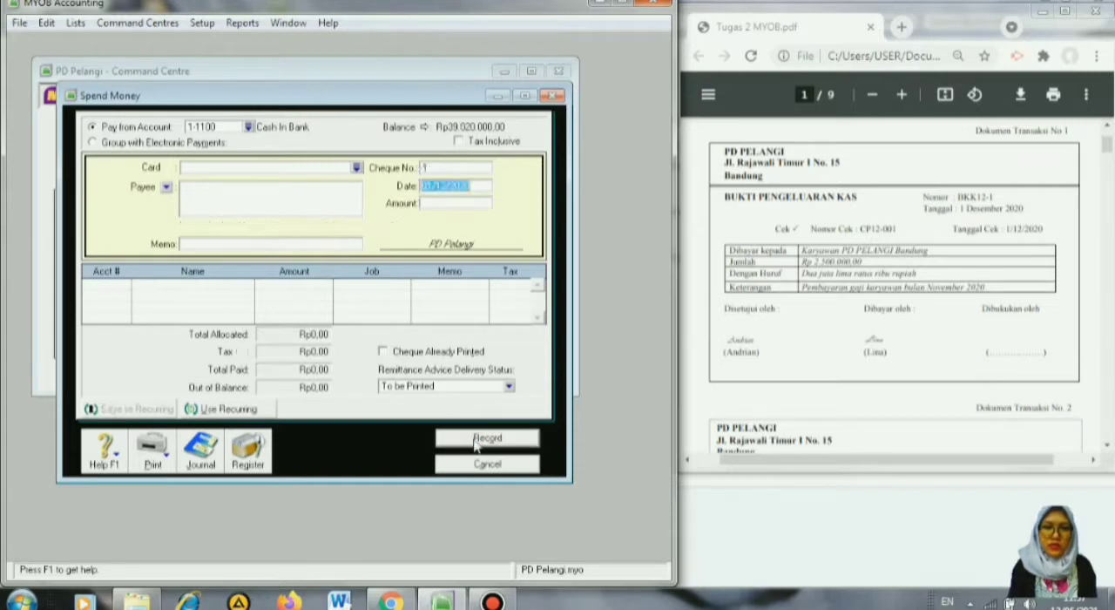
click(477, 465)
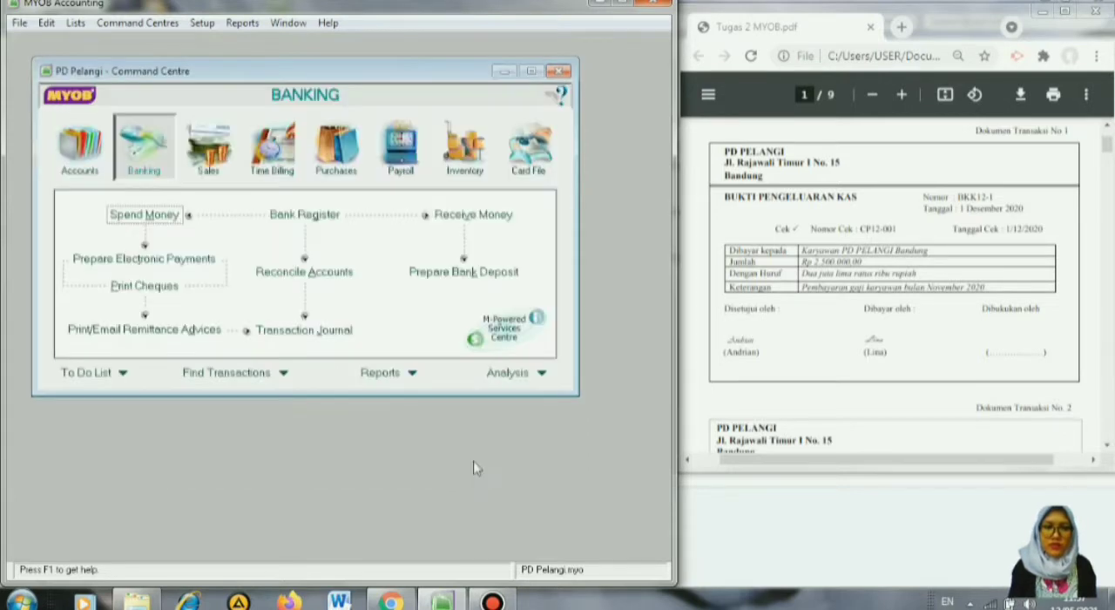
Start a new Spend Money entry for transaction document 2, paid from account 1-1200 Petty Cash.
click(1108, 453)
scroll(1109, 453, down, 5)
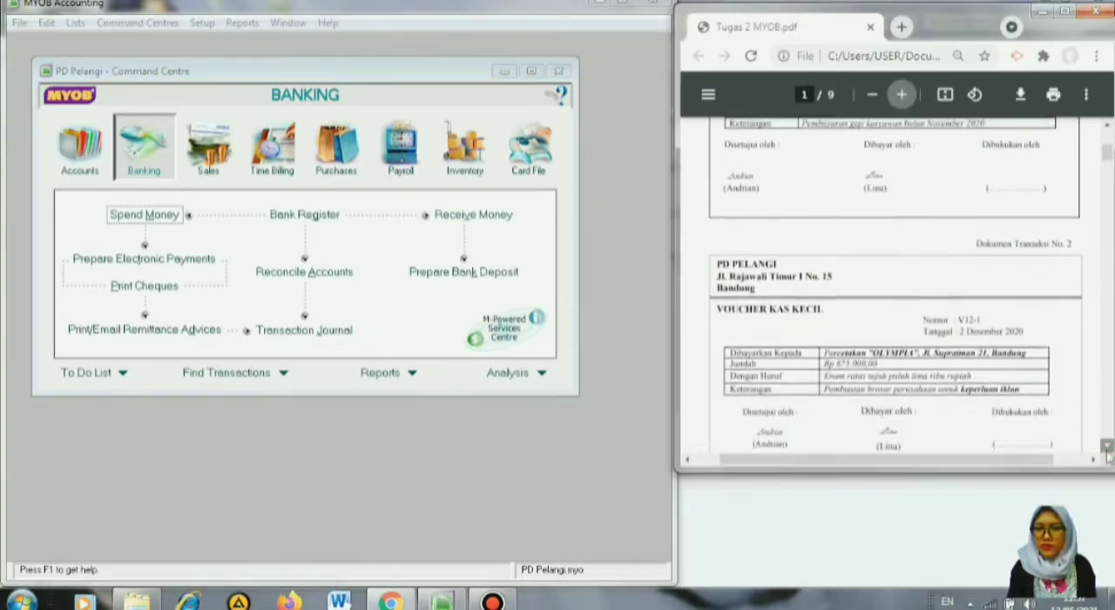
scroll(1108, 451, down, 1)
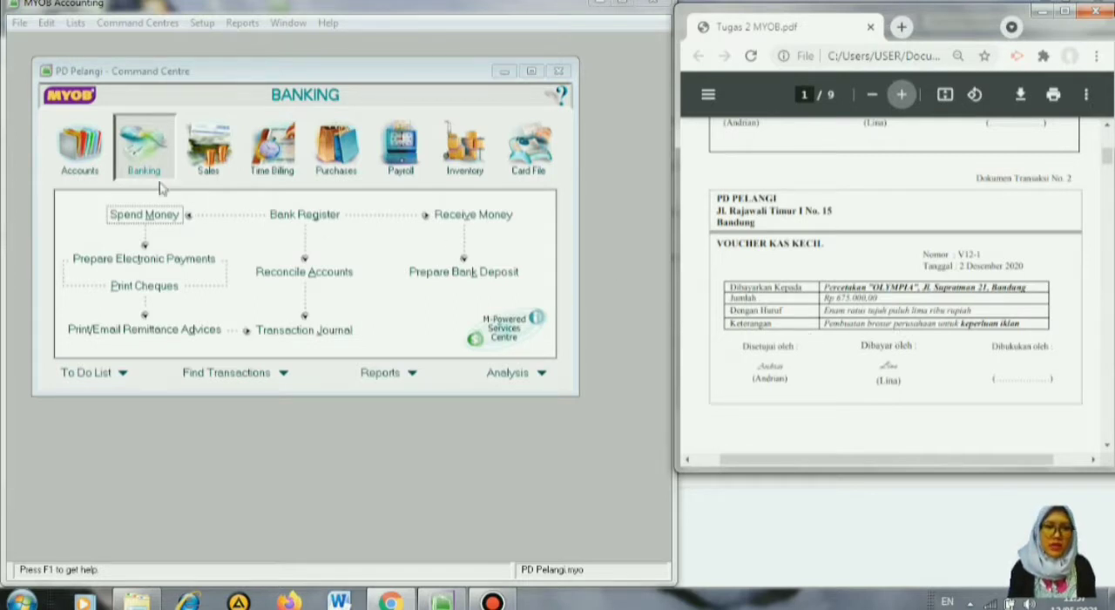
click(137, 218)
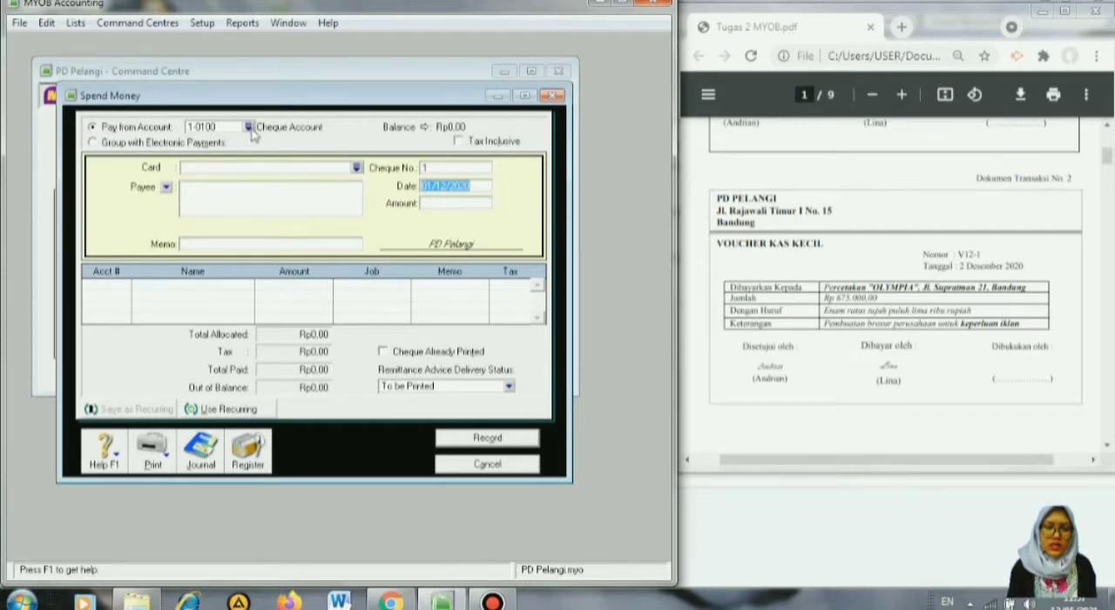
click(249, 128)
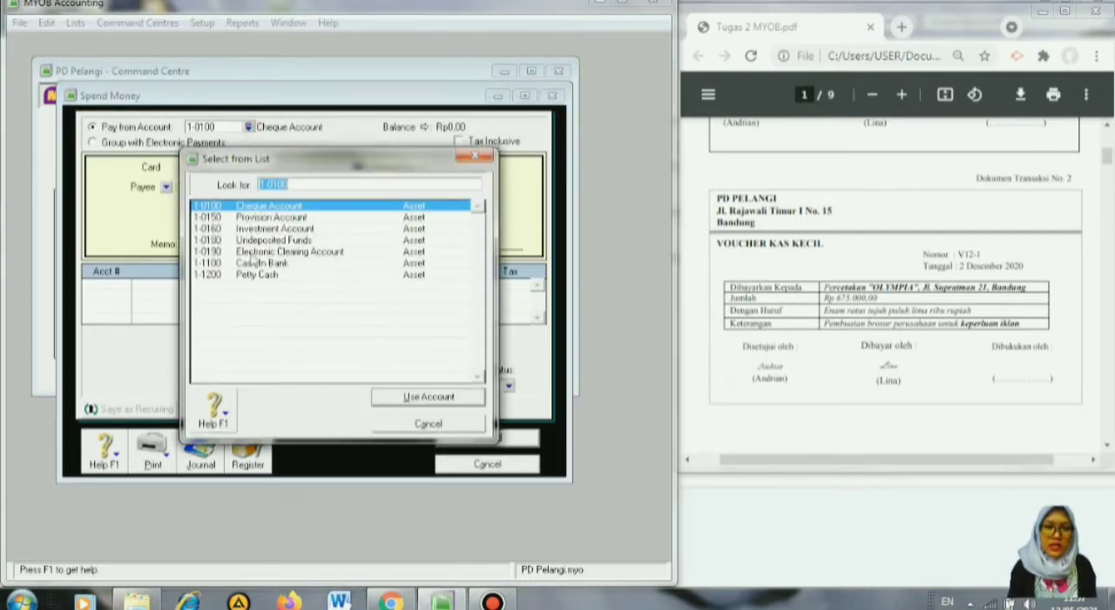
click(247, 277)
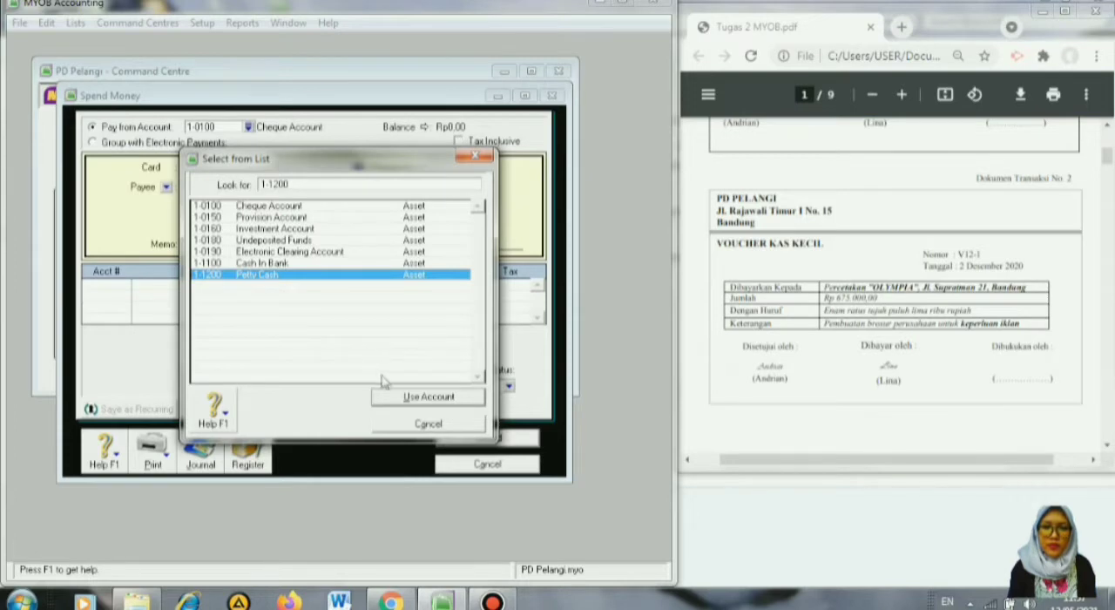
click(427, 397)
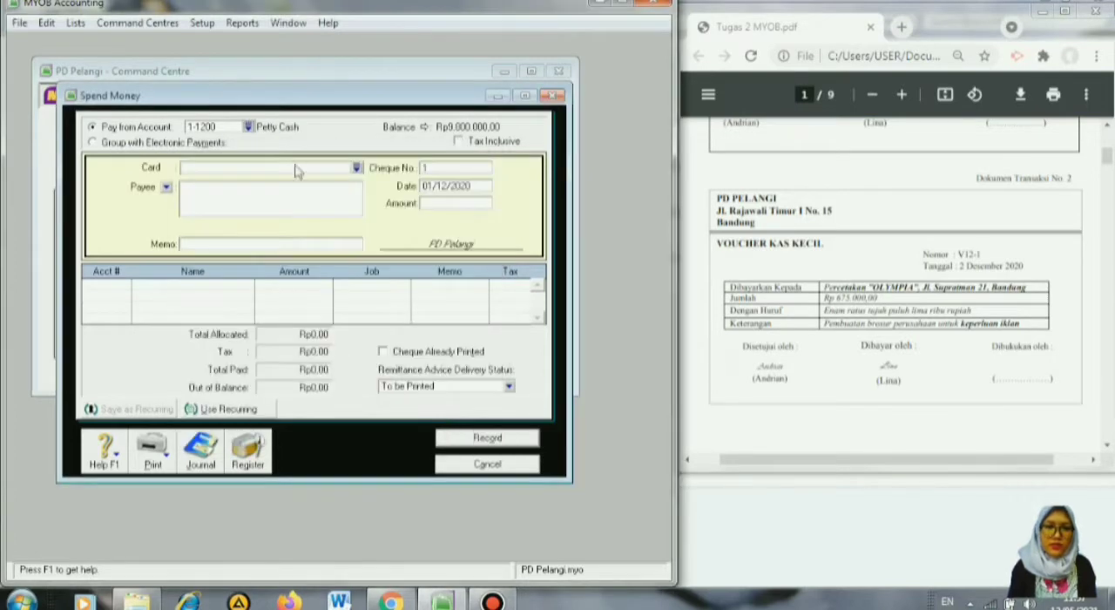
Enter V12-1 as the cheque number and set the petty cash payment's date to 02/12/2020.
click(451, 168)
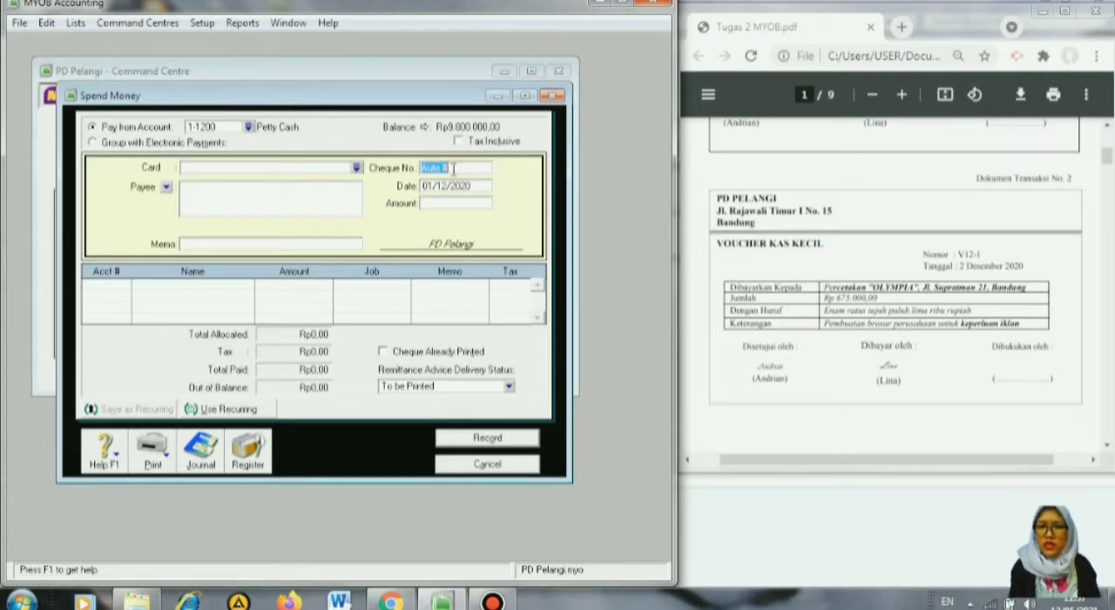
text(V12-1)
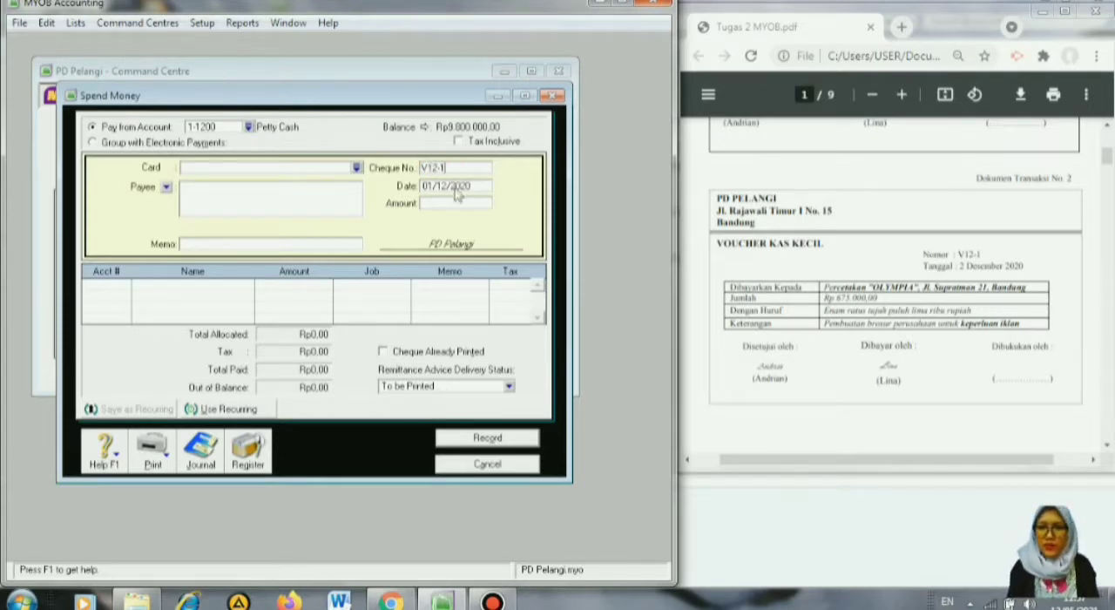
click(454, 188)
click(433, 189)
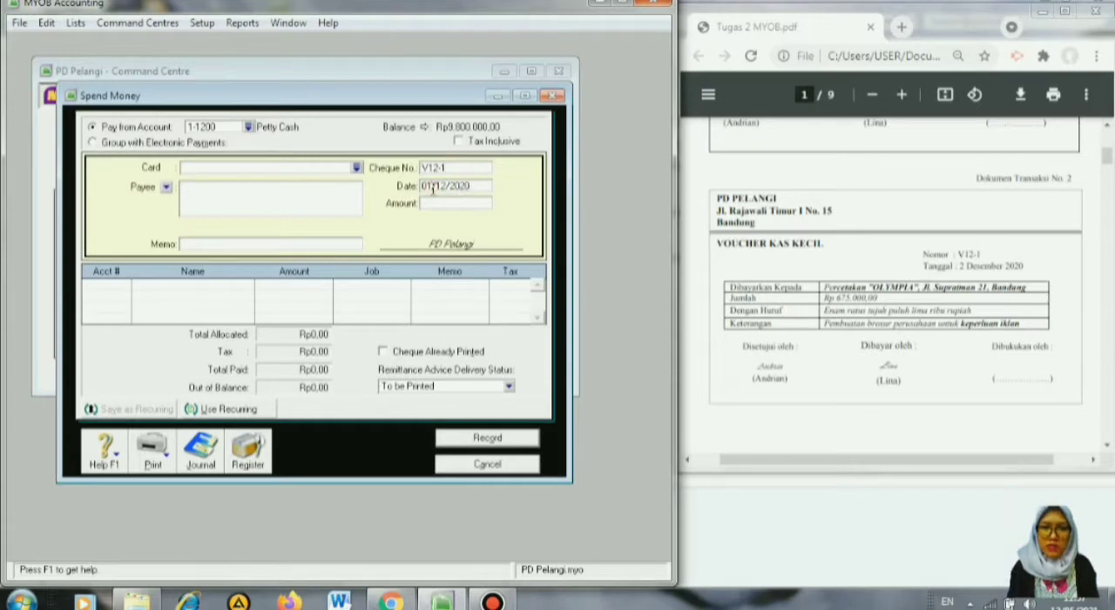
key(BackSpace)
text(2)
Set the petty cash payment's amount to Rp675.000 and enter the memo "Pembuatan Brosur Untuk Iklan".
click(433, 203)
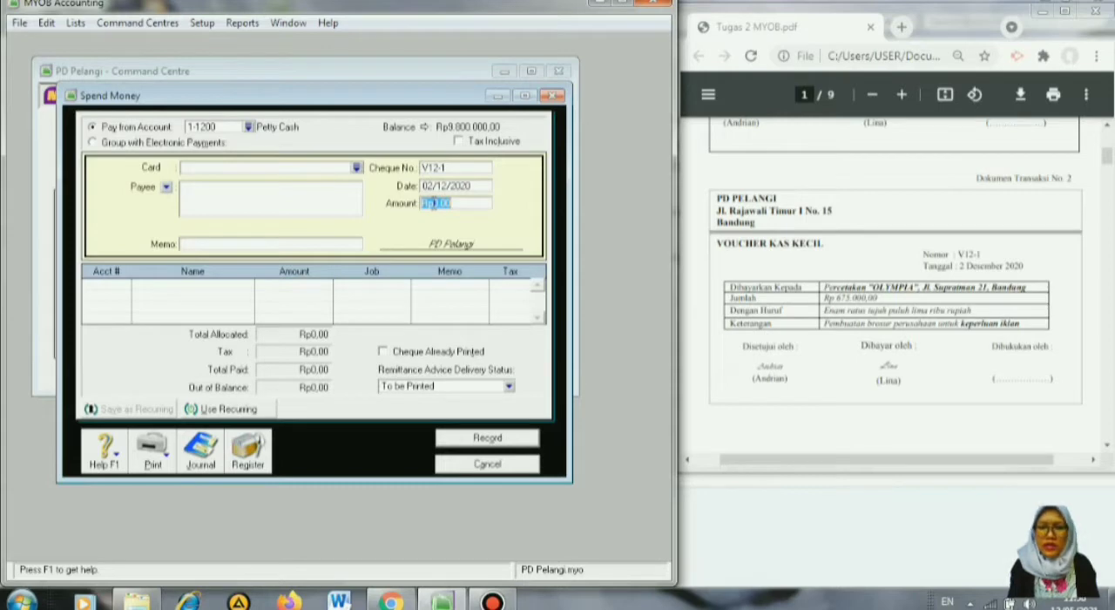
text(675000)
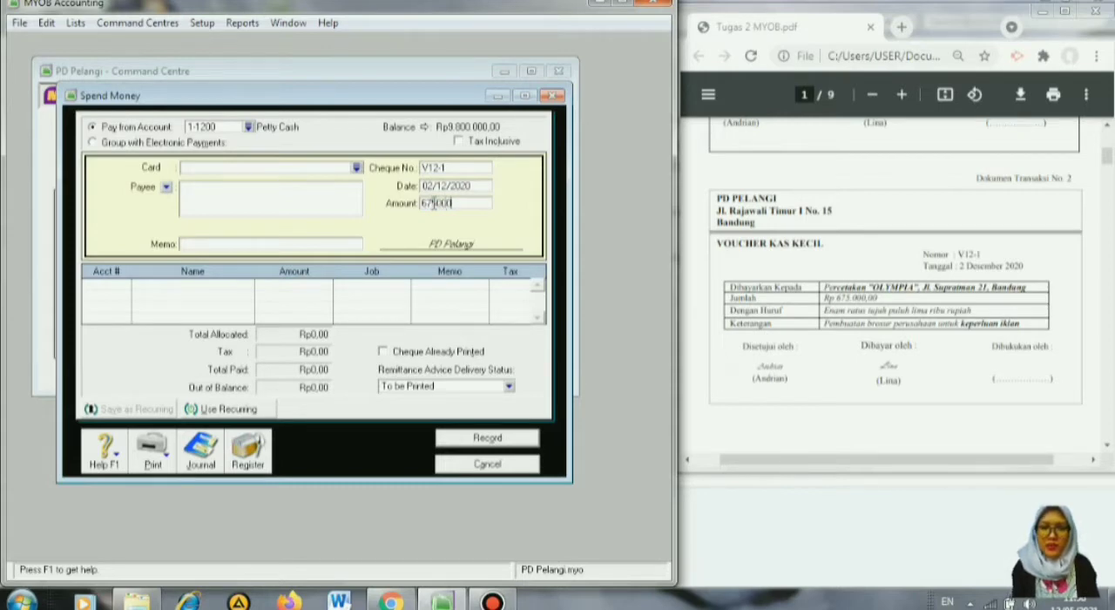
key(Tab)
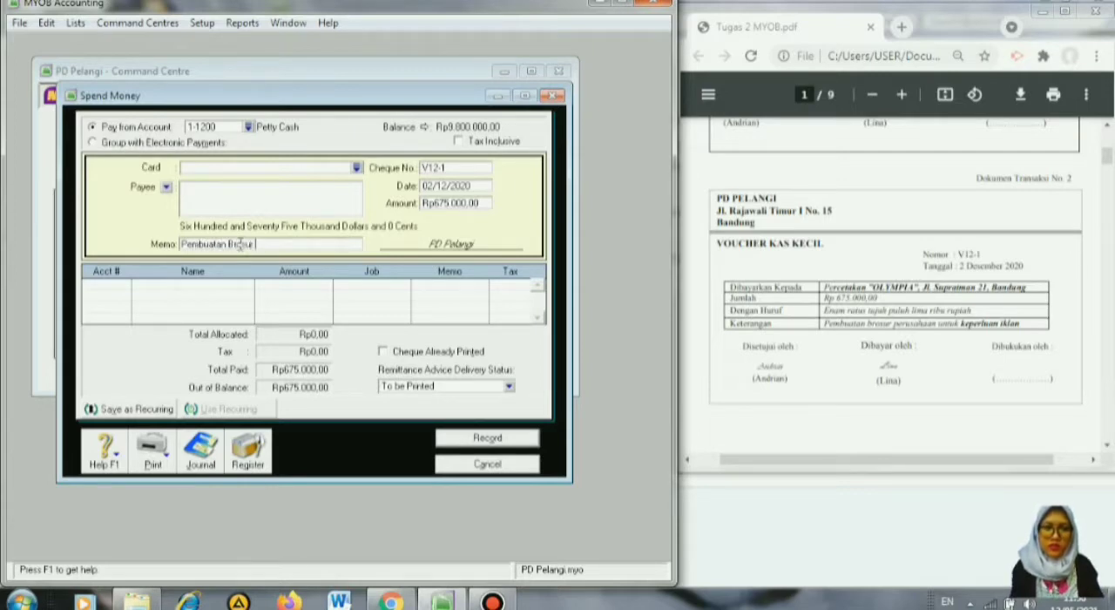
text(uk Iklan)
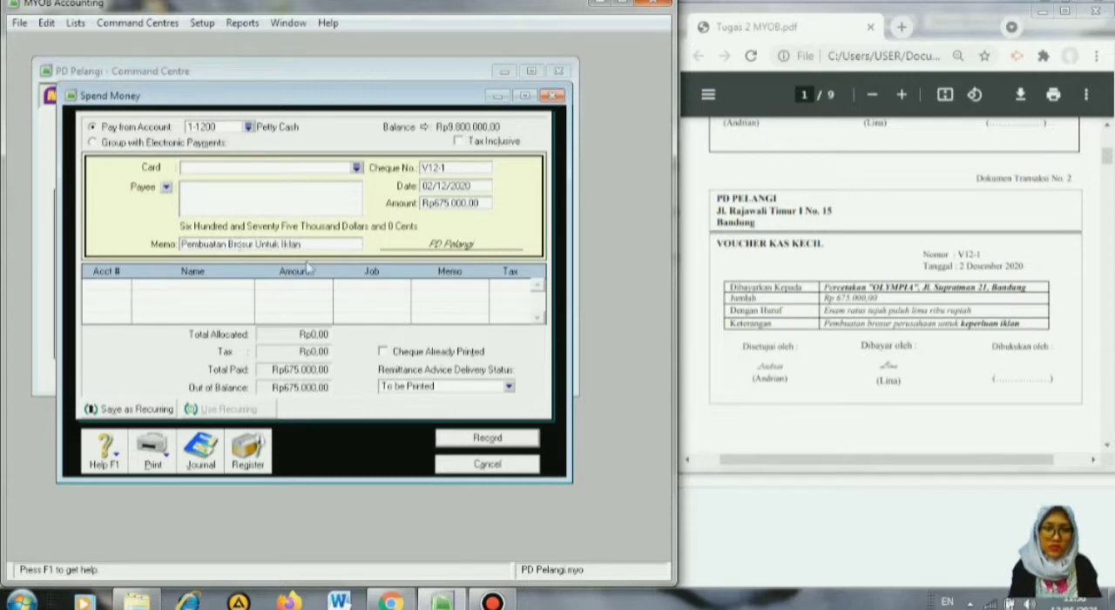
Allocate the petty cash payment to account 6-1000 Advertising Expense.
click(120, 288)
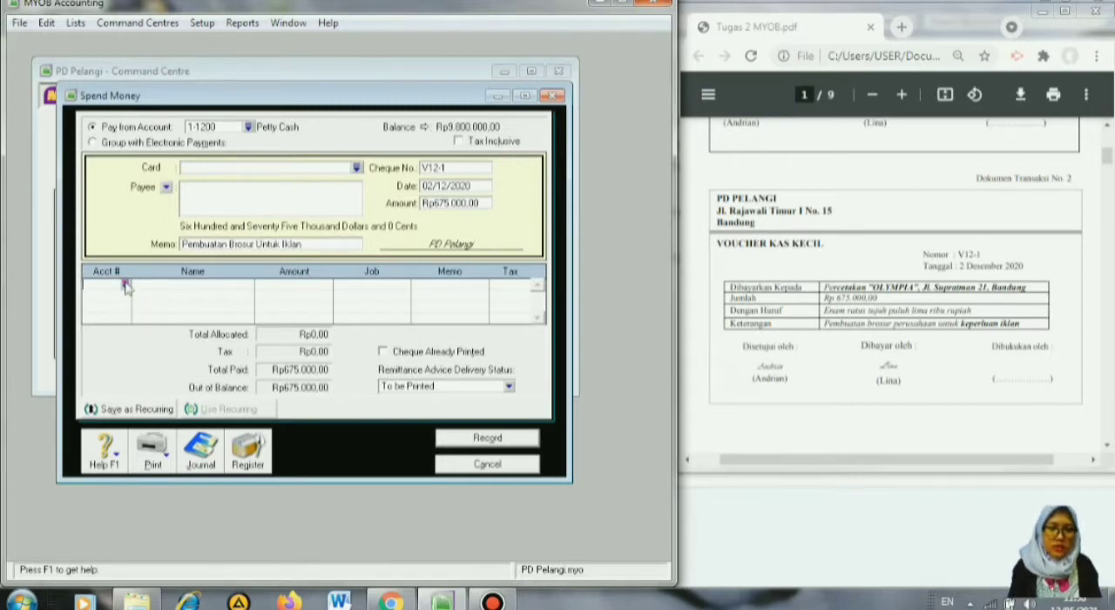
click(125, 284)
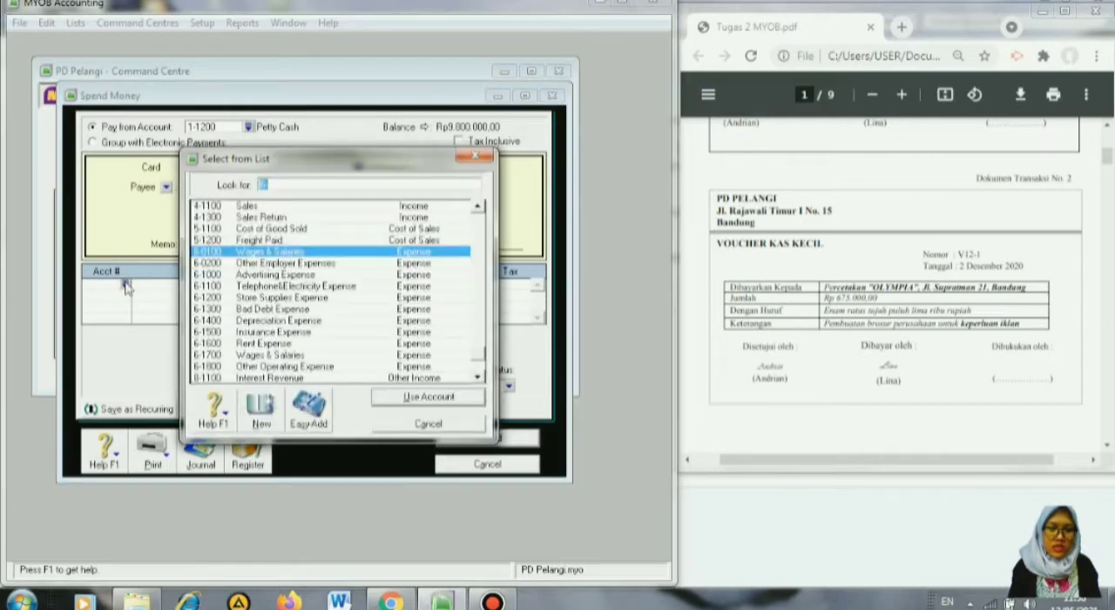
click(322, 276)
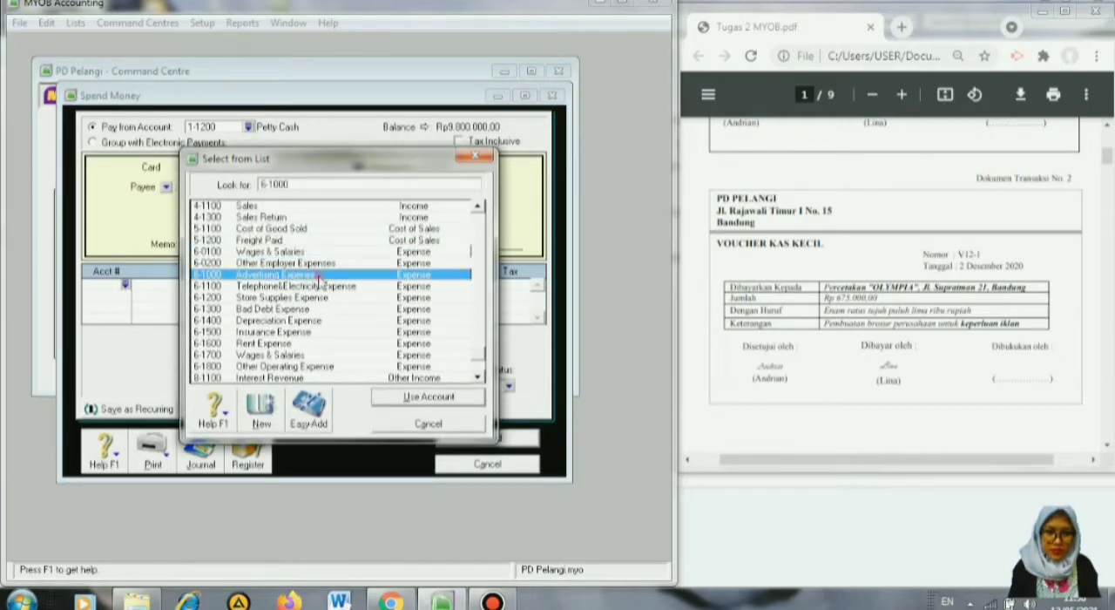
click(415, 398)
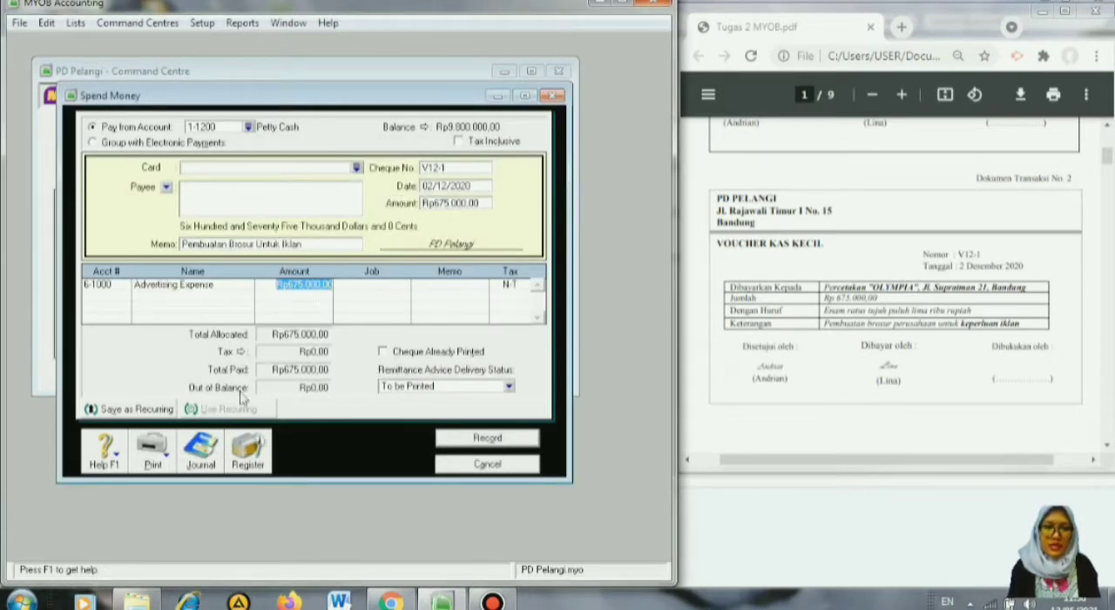
Record the petty cash payment for advertising and close the Spend Money entry.
click(473, 441)
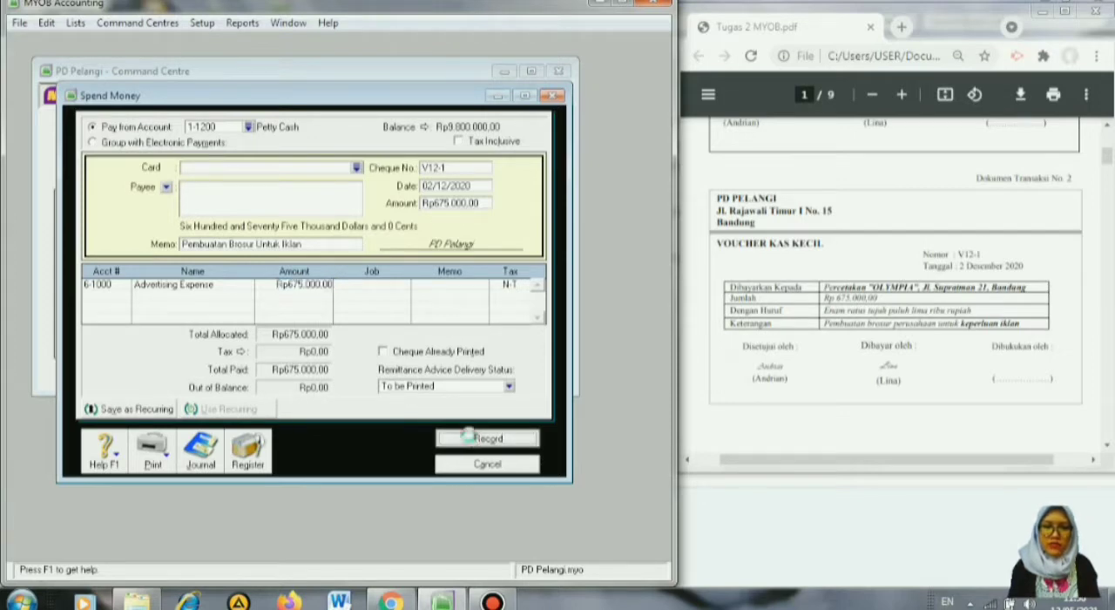
click(487, 464)
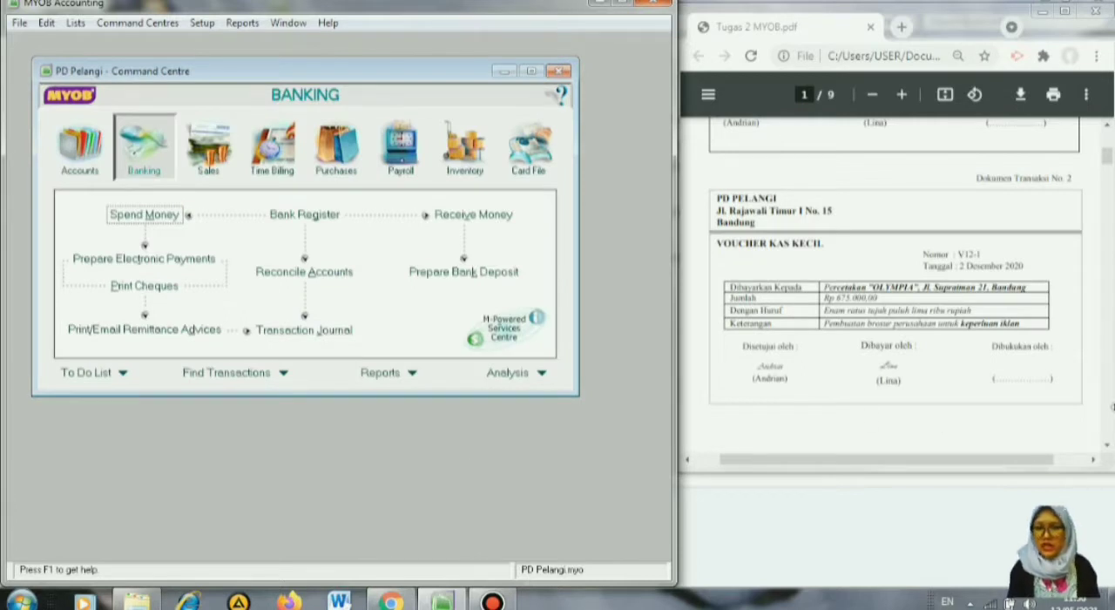
Start a Receive Payments entry for transaction document 3 with Techno Computer as the customer.
drag(1109, 446, 1107, 446)
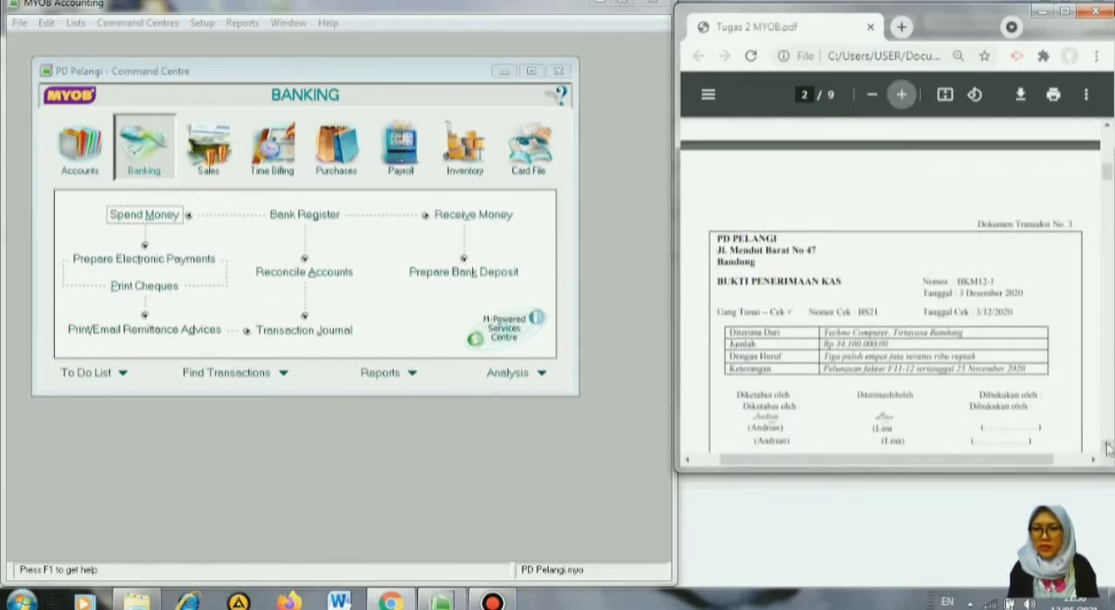
click(1106, 447)
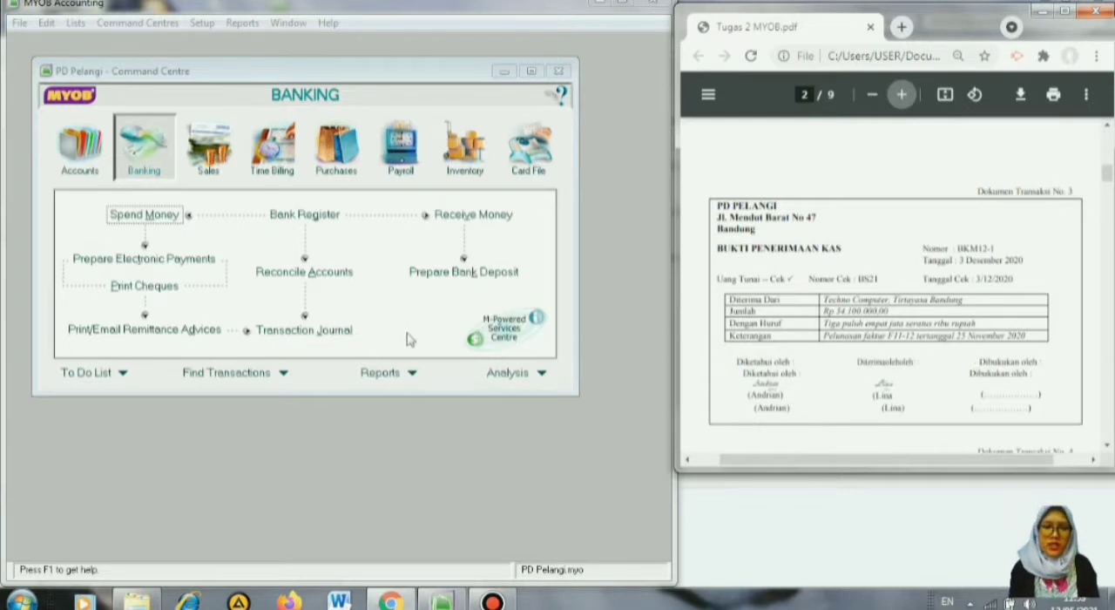
click(215, 152)
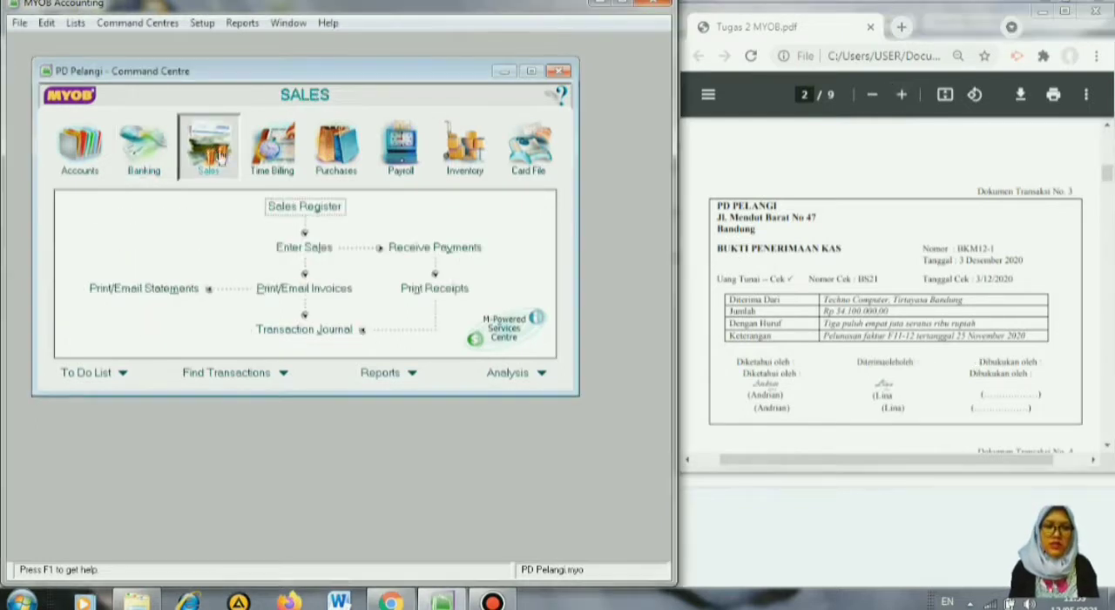
click(409, 251)
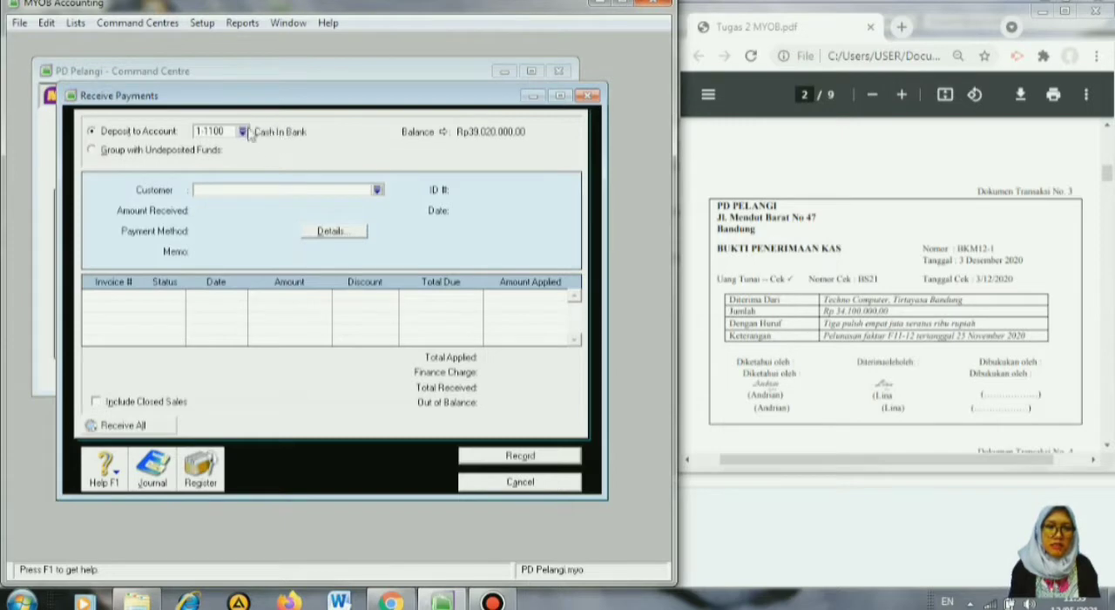
click(377, 190)
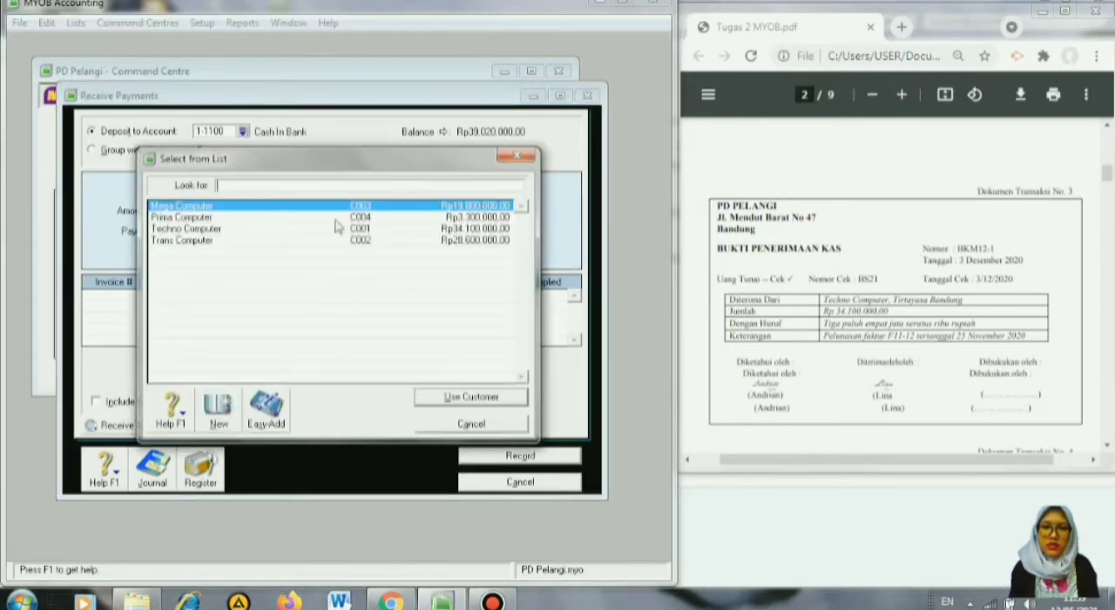
click(224, 230)
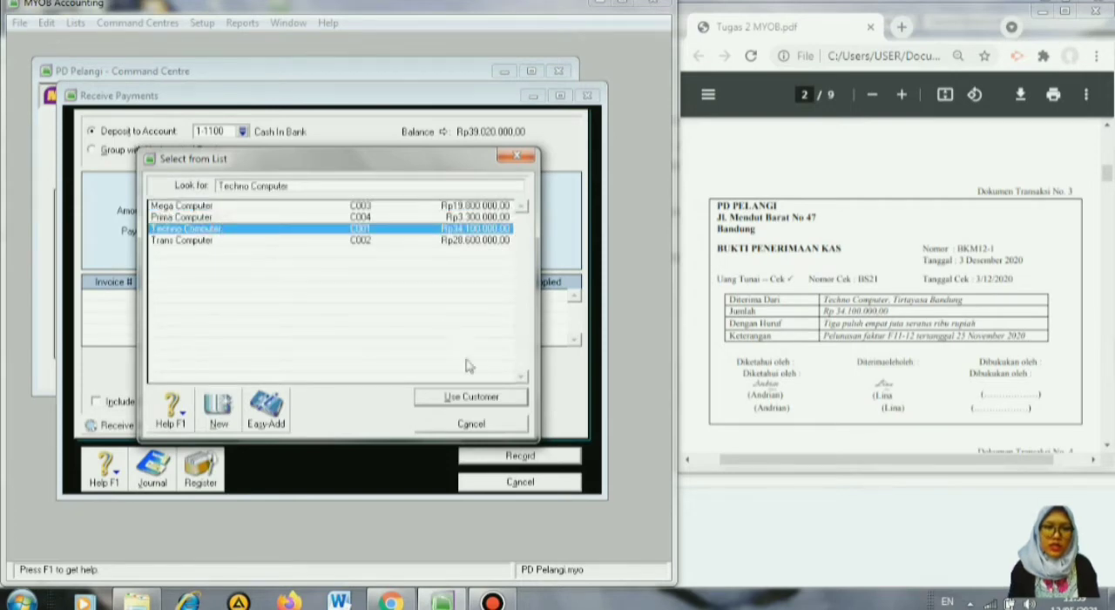
click(472, 398)
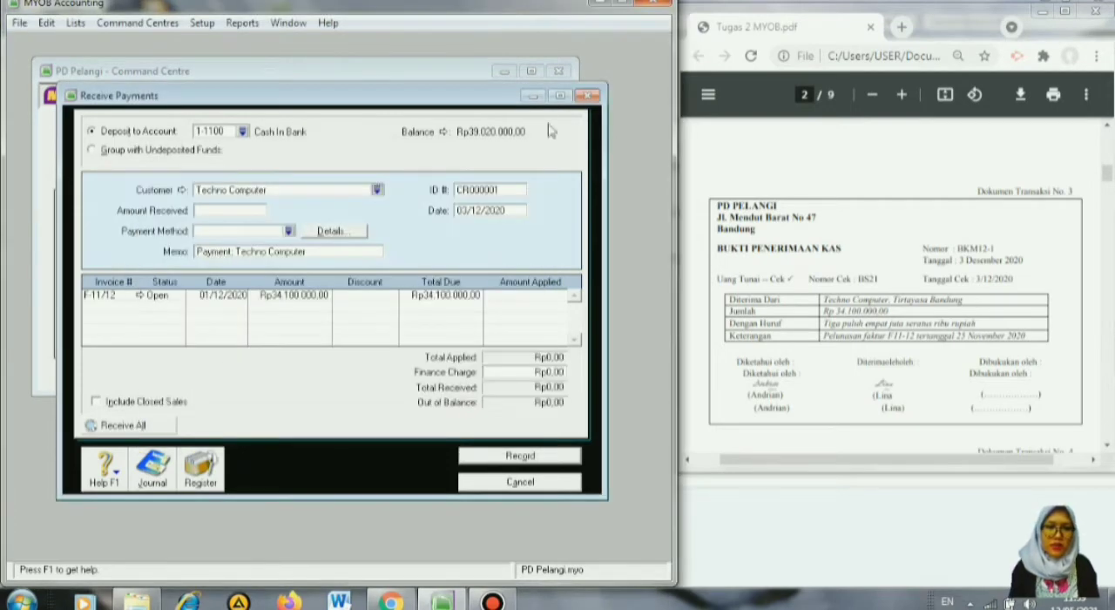
Enter BKM12-1 as the receipt's ID number and set the amount received to Rp34.100.000.
click(502, 187)
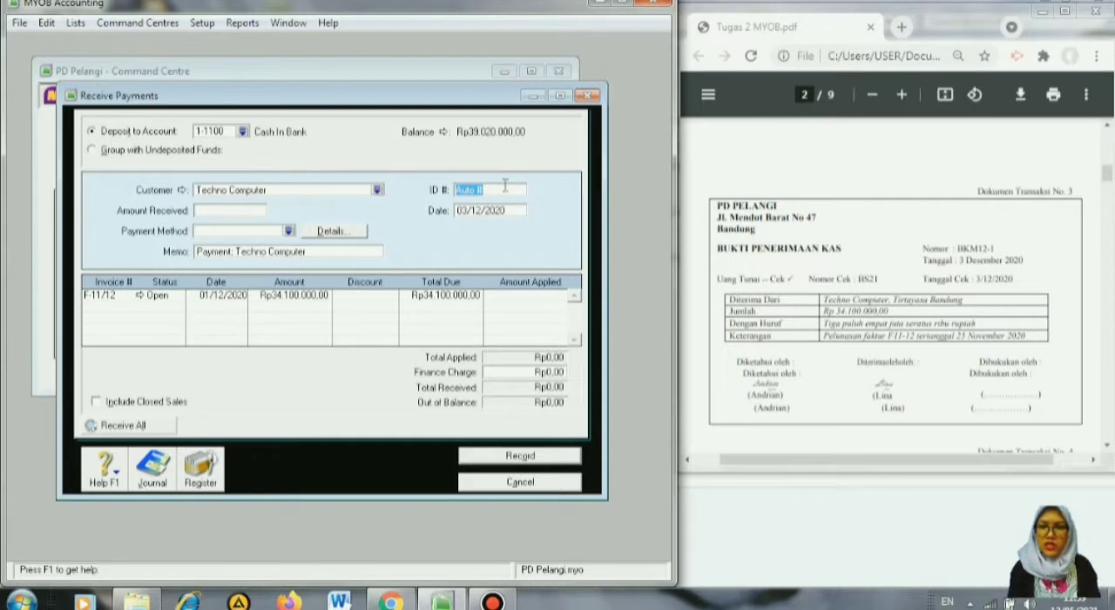
text(BKM12-1)
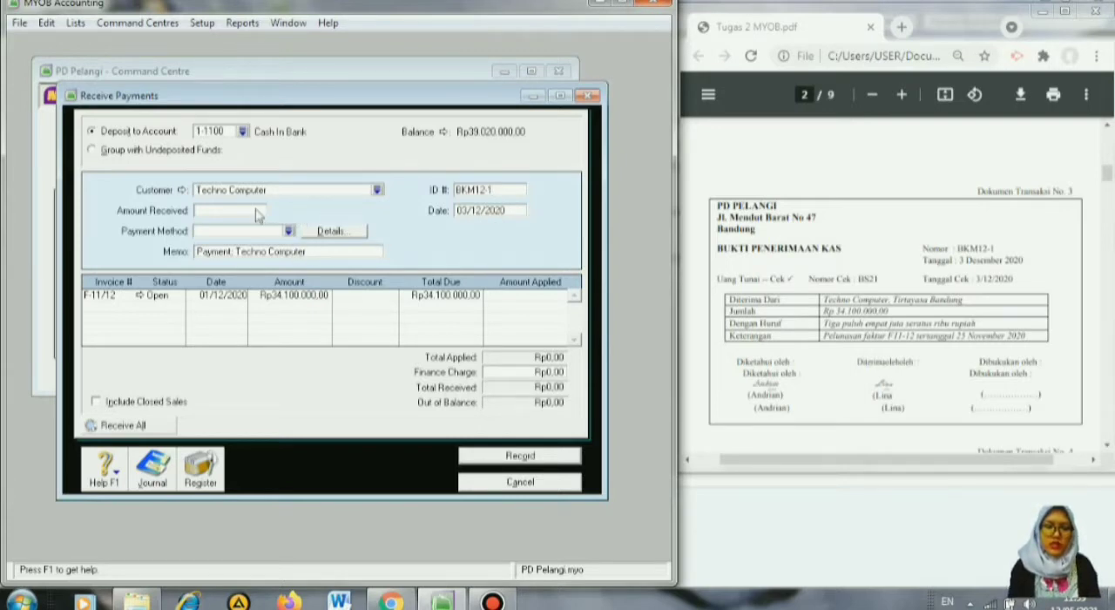
click(256, 210)
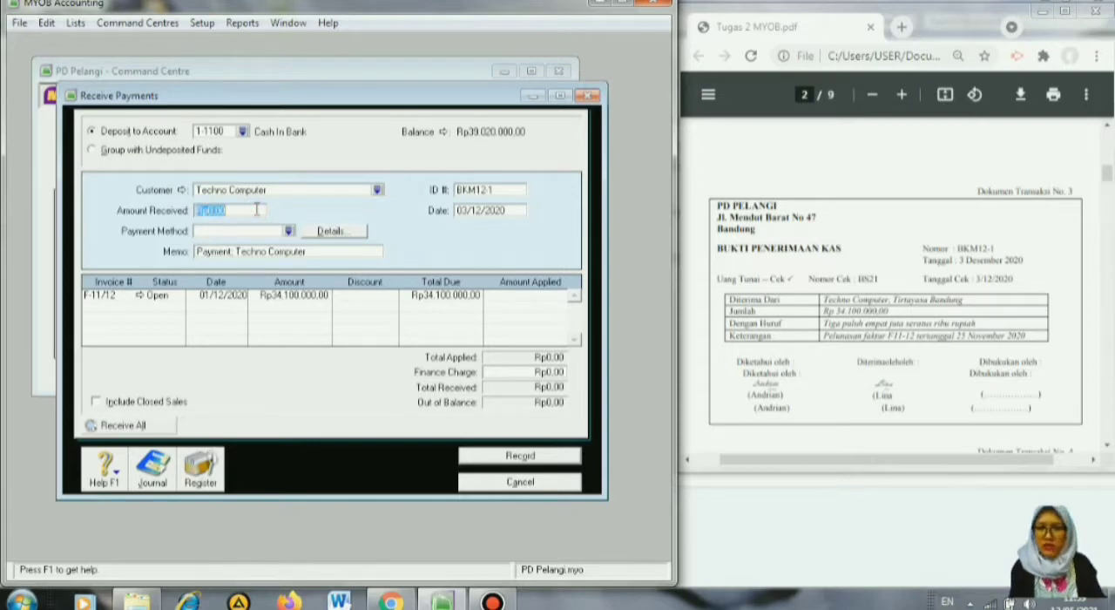
text(34100000)
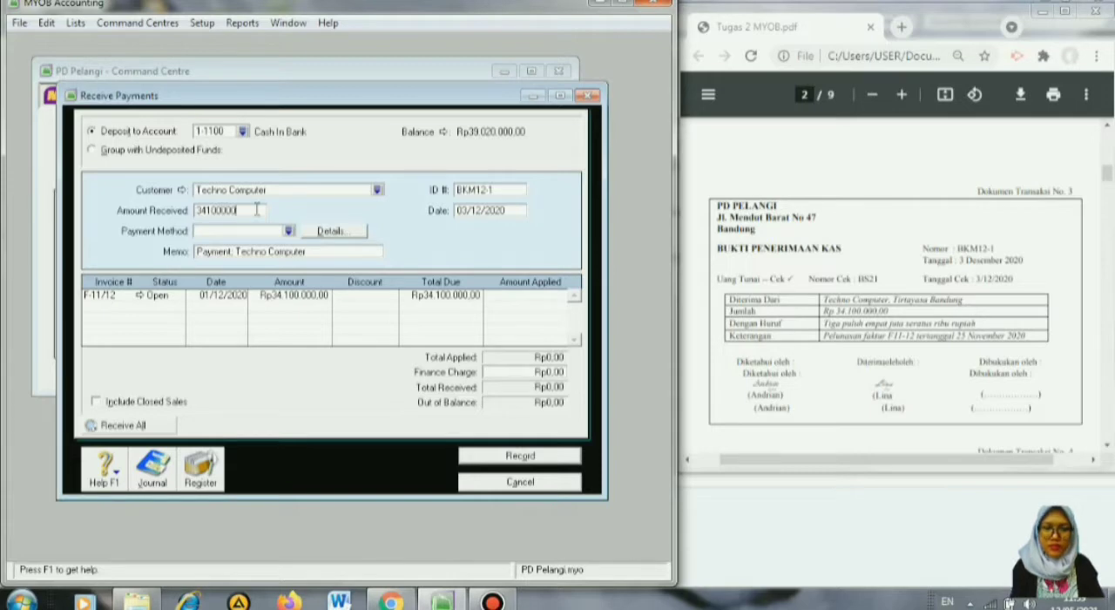
key(Tab)
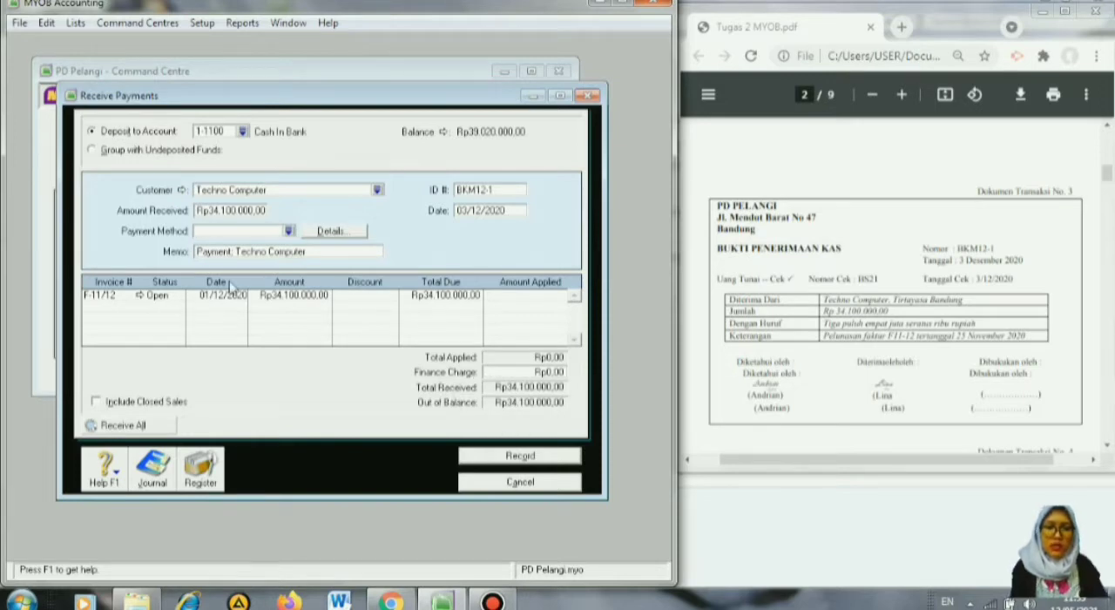
Apply the full Rp34.100.000 to invoice F-11/12 without a discount, record the customer payment and close Receive Payments.
key(Tab)
key(Tab)
key(Tab)
key(Tab)
key(Tab)
key(Tab)
key(Tab)
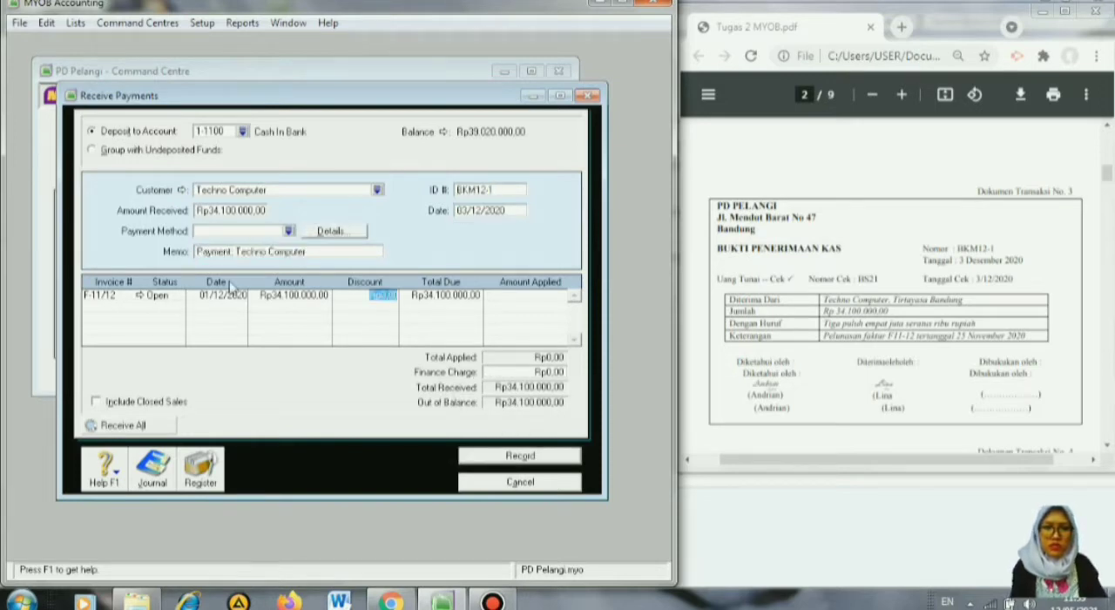
key(Tab)
key(Tab)
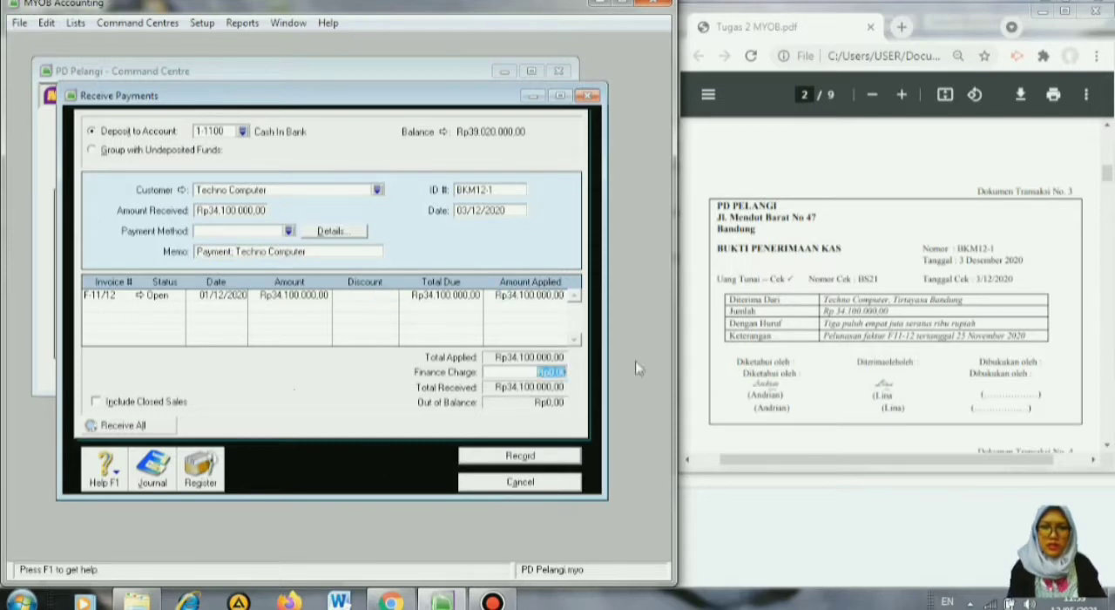
click(520, 456)
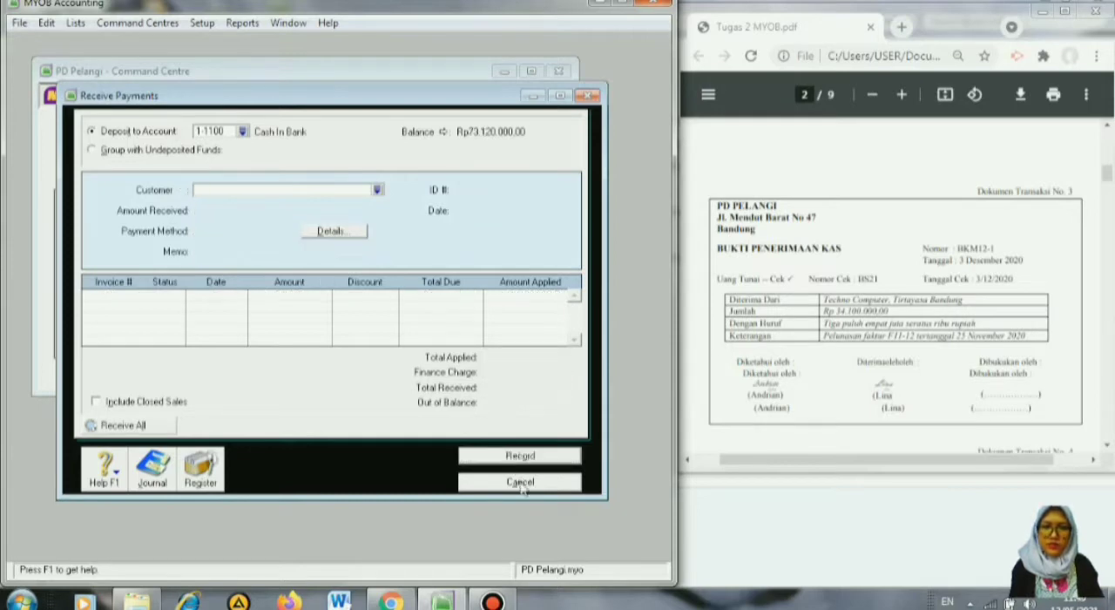
click(520, 484)
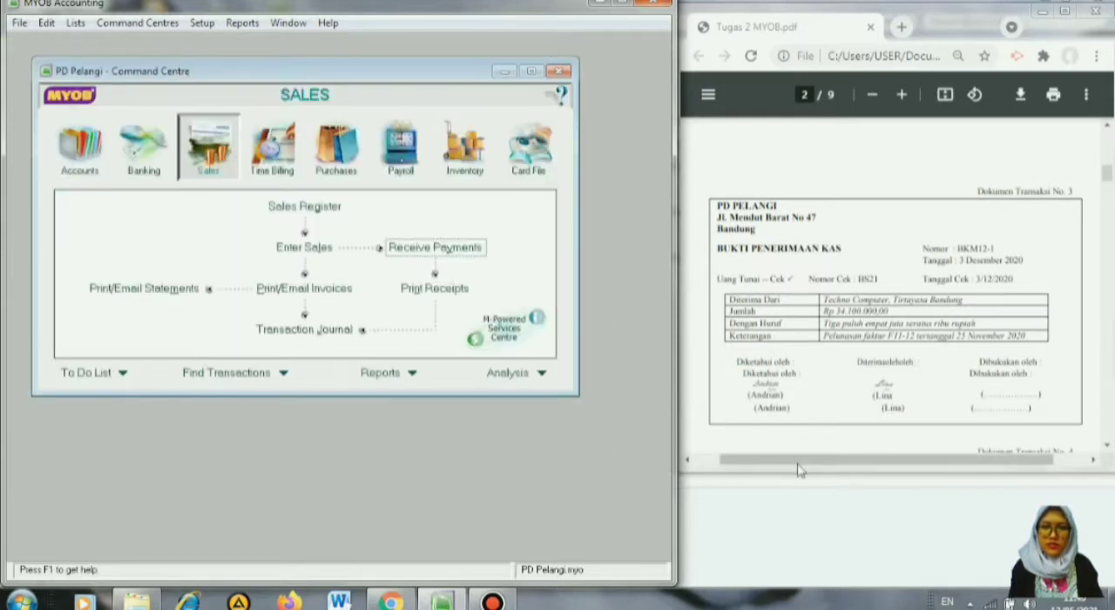
Start a new Spend Money entry for transaction document 4, paid from account 1-1200 Petty Cash.
click(1108, 448)
click(1109, 448)
click(1108, 448)
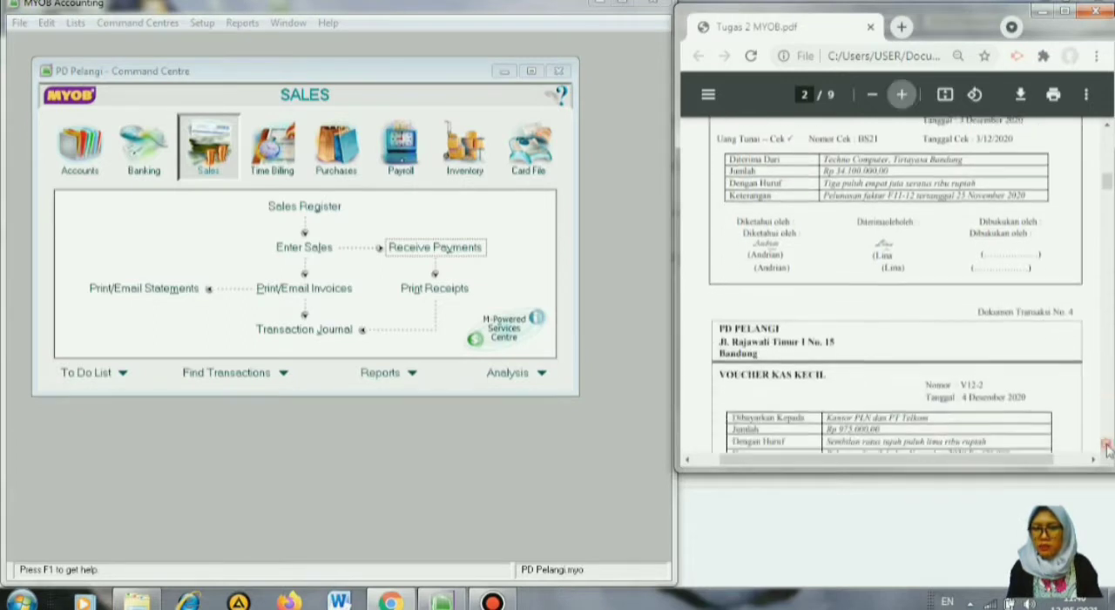
click(1108, 448)
click(1108, 448)
click(1108, 448)
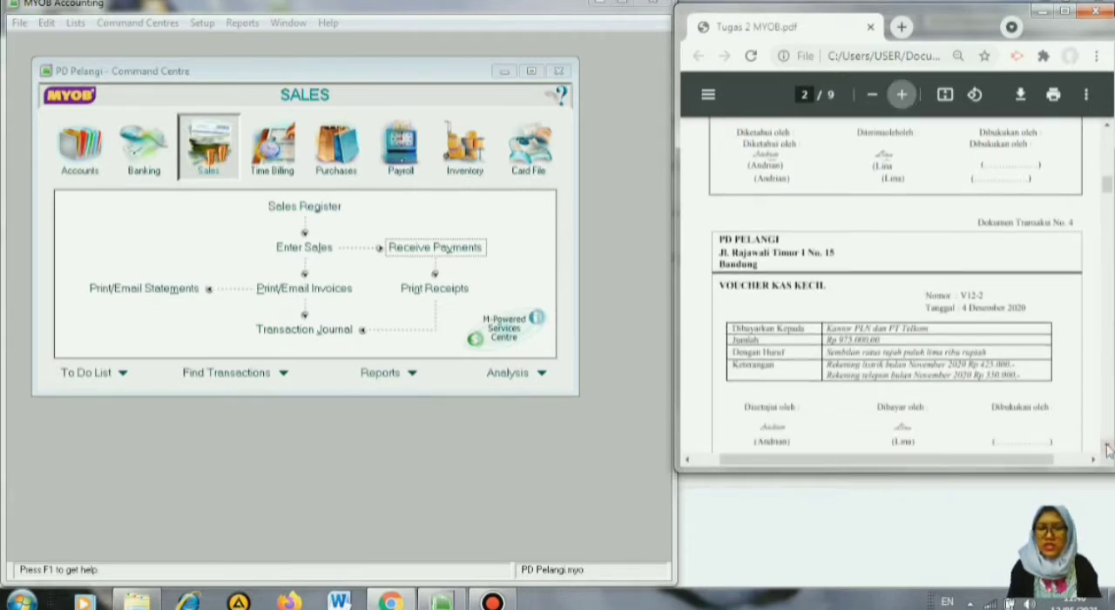
click(1108, 448)
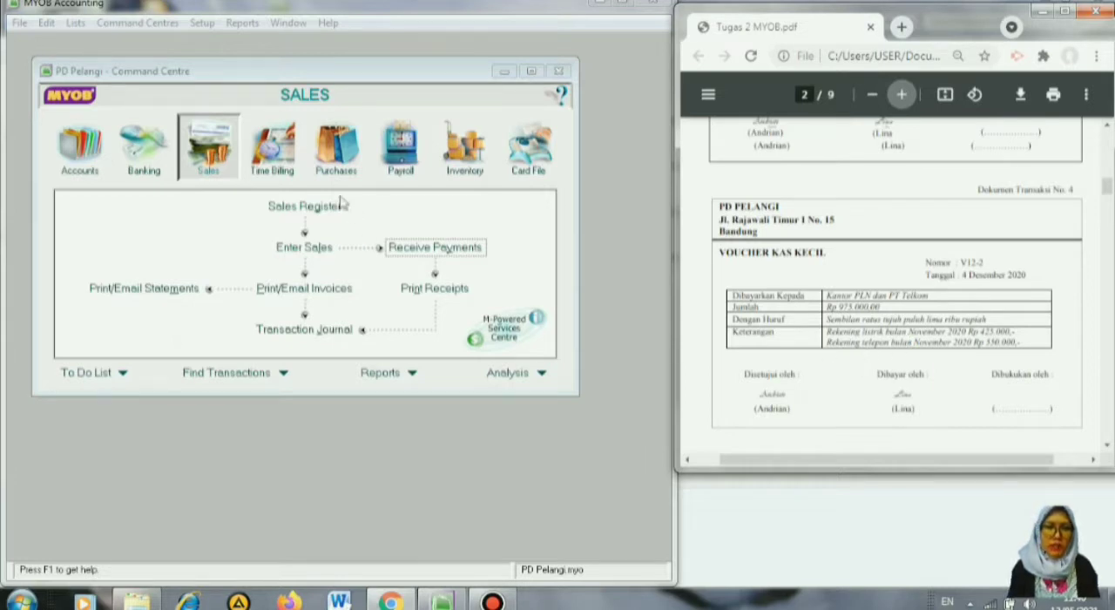
click(137, 155)
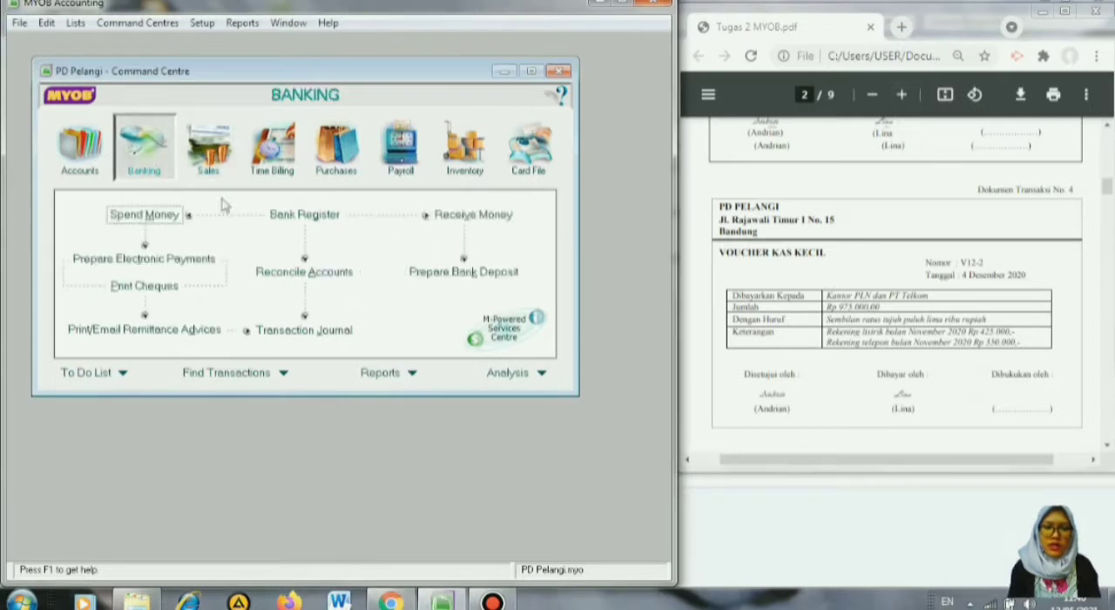
click(135, 216)
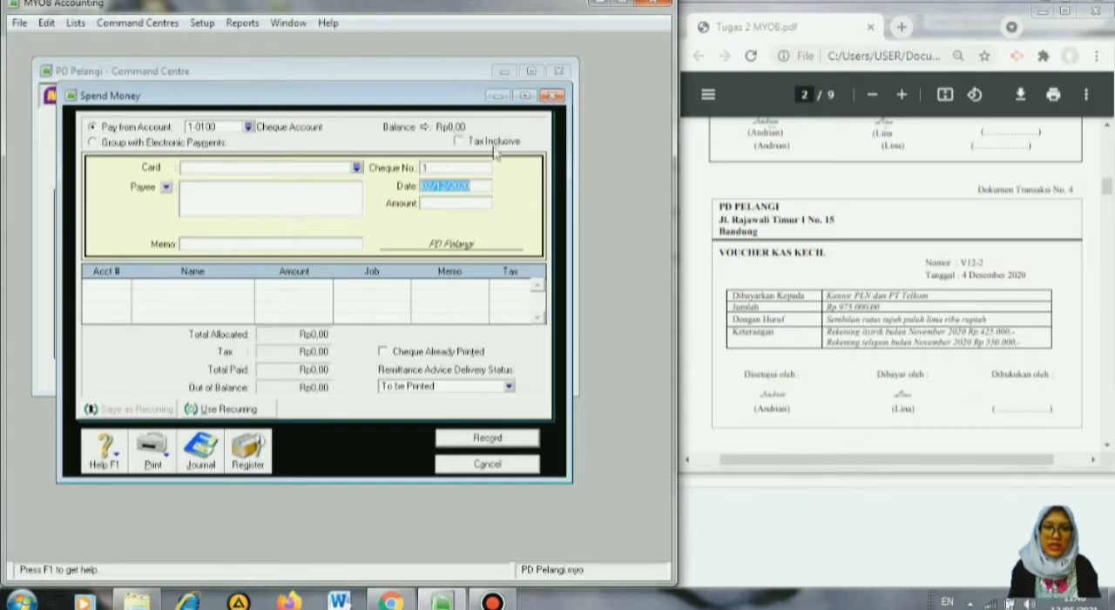
click(250, 126)
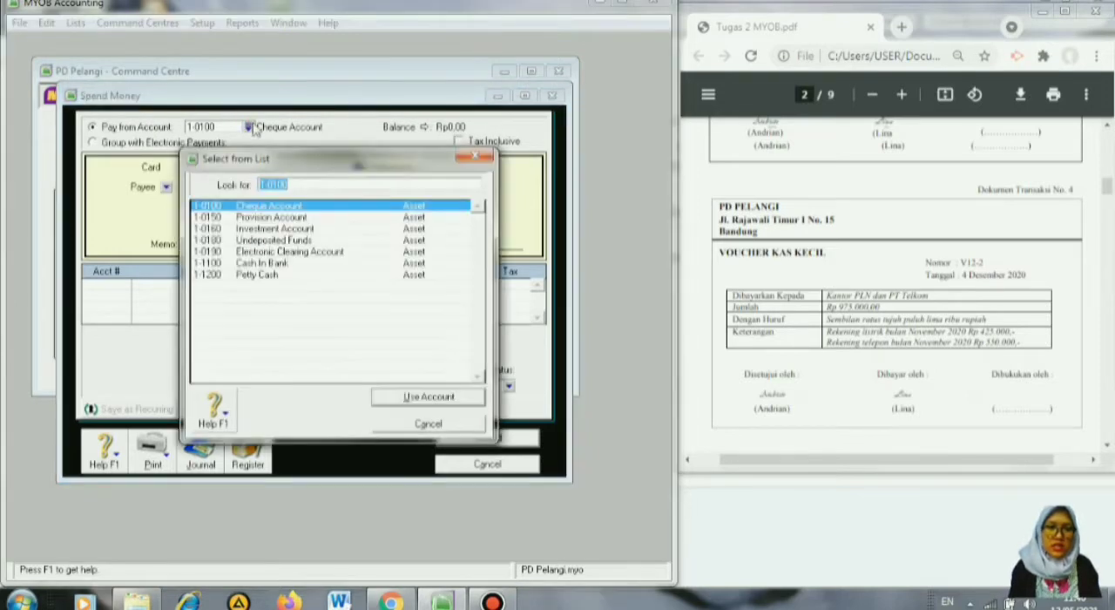
click(245, 277)
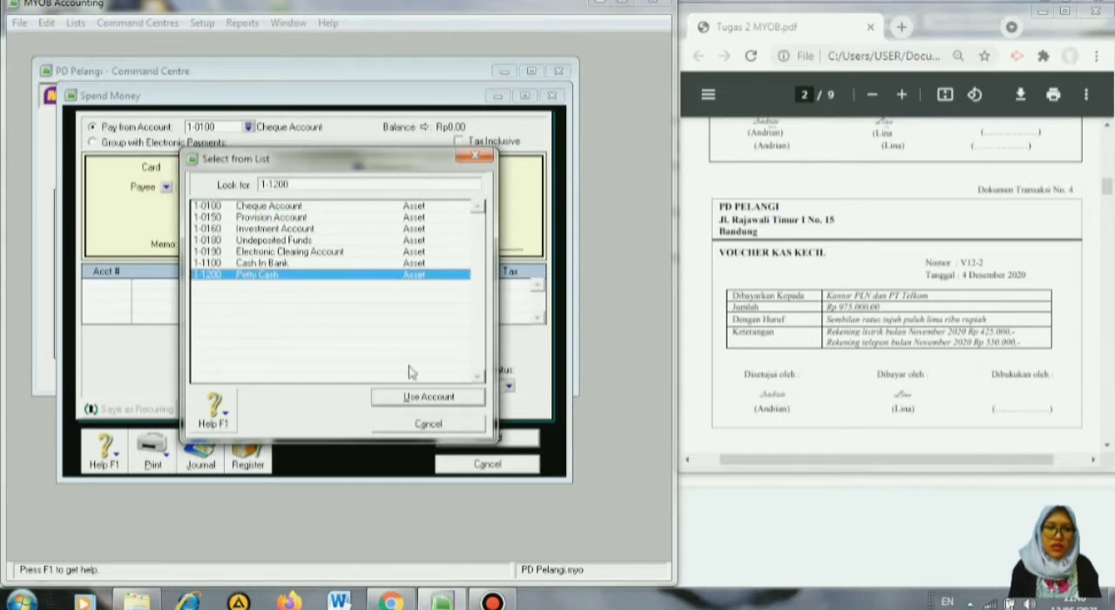
click(428, 398)
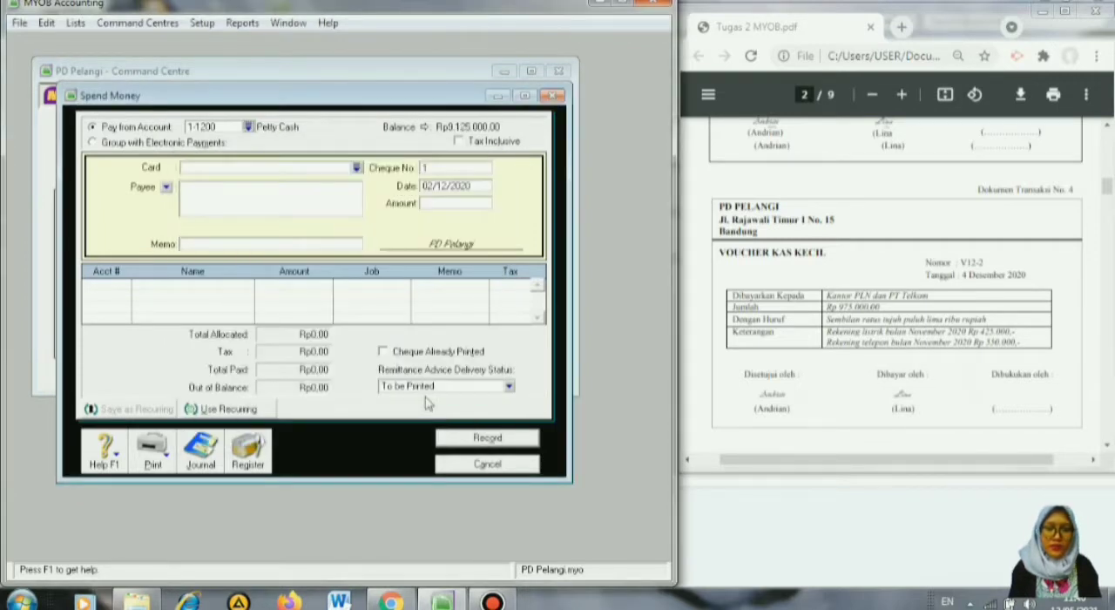
Enter V12-2 as the cheque number and set the payment's date to 04/12/2020.
double_click(444, 167)
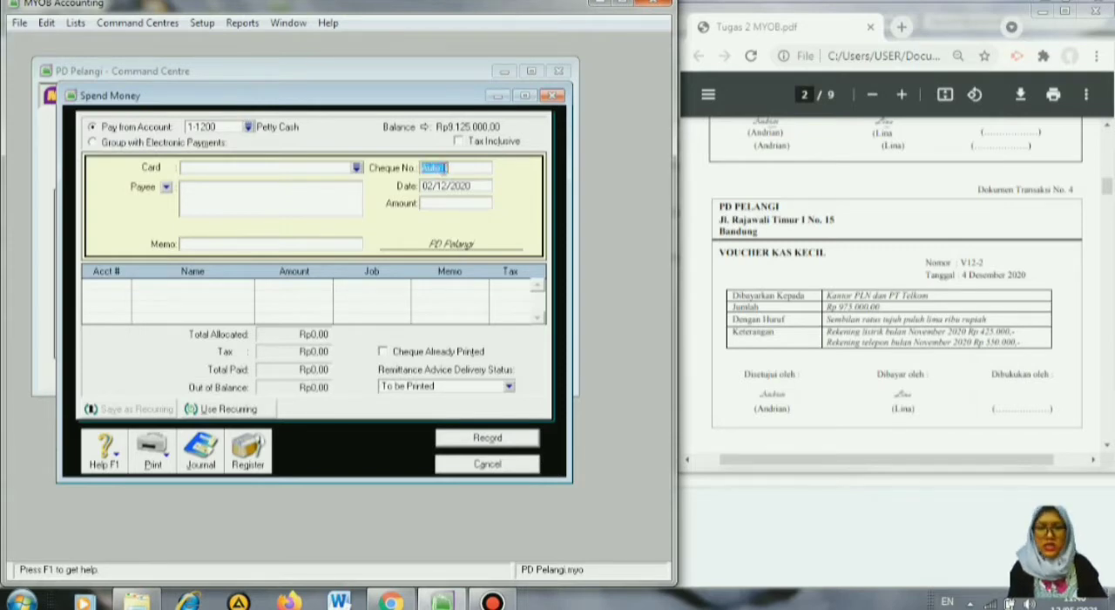
text(V12-2)
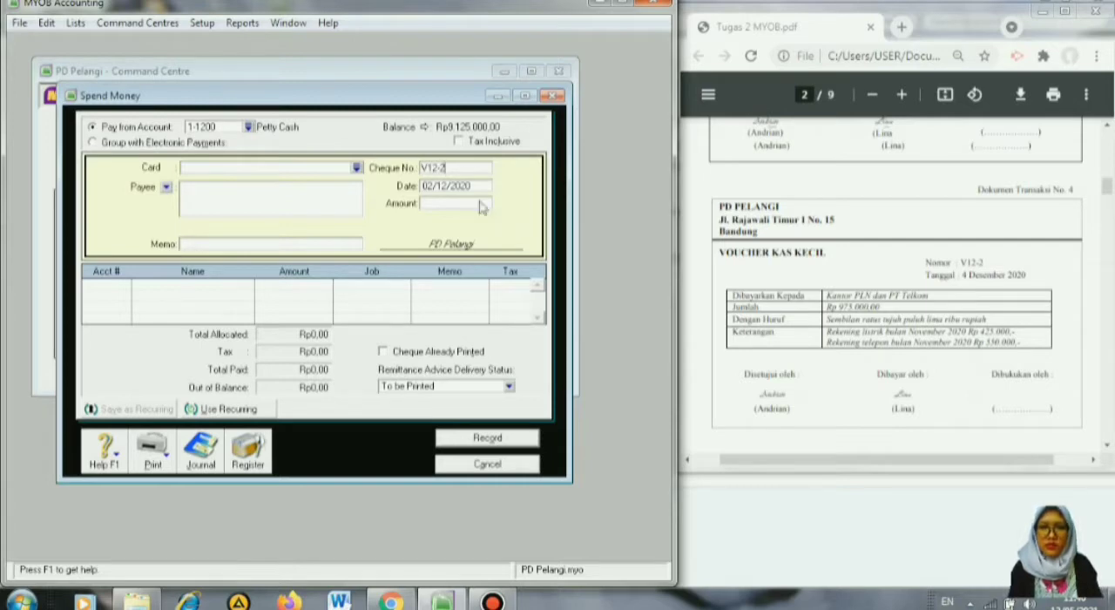
click(435, 185)
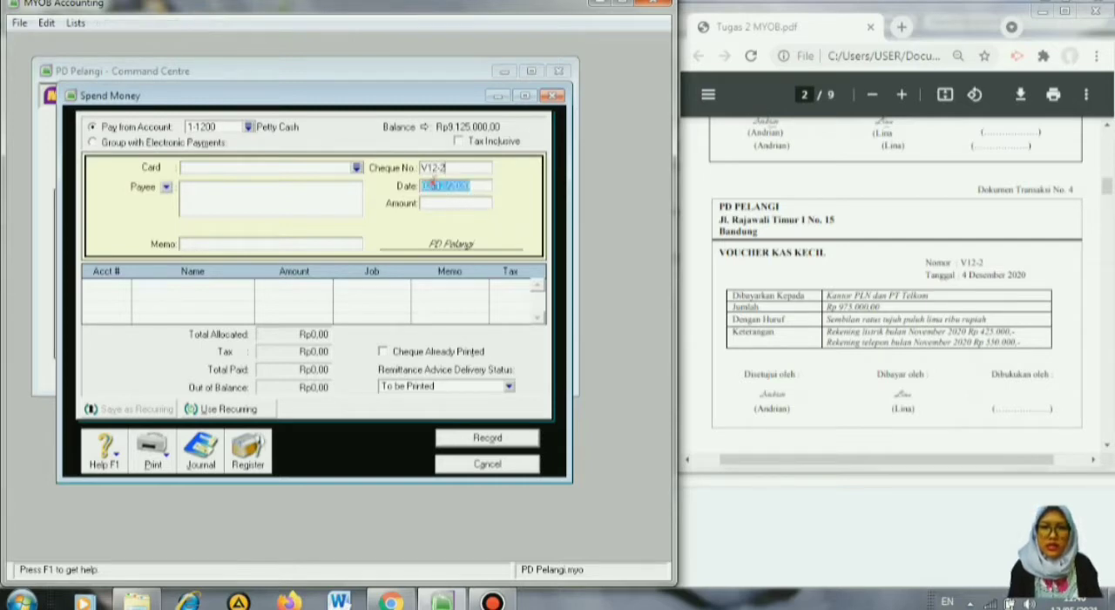
click(433, 184)
key(BackSpace)
text(4/12/2020)
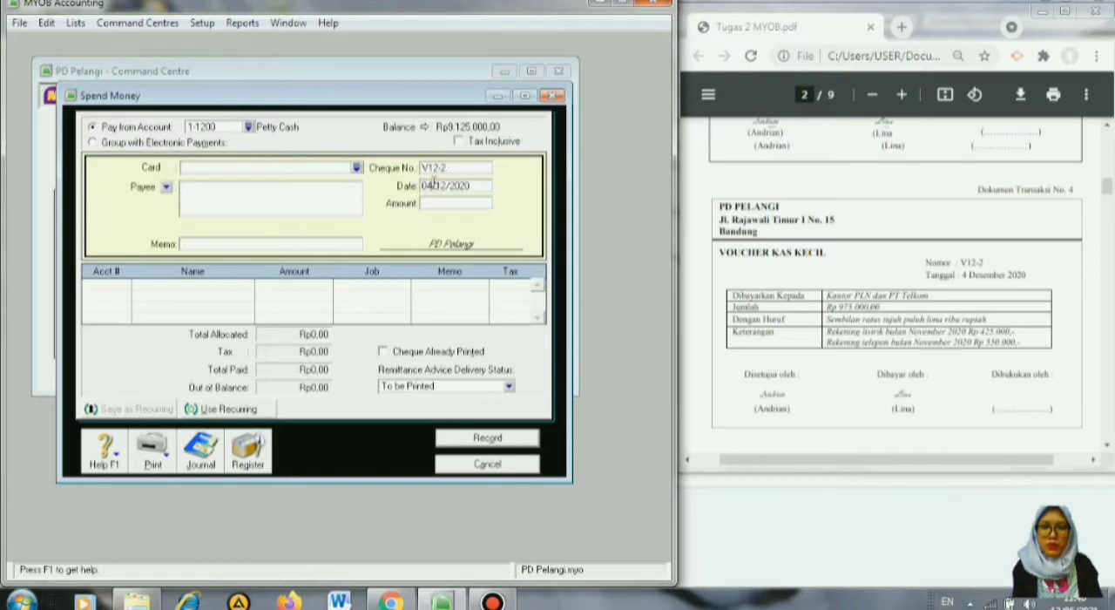
Set the payment's amount to Rp975.000 and enter the memo "Pembayaran Listrik dan Telepon November".
click(439, 203)
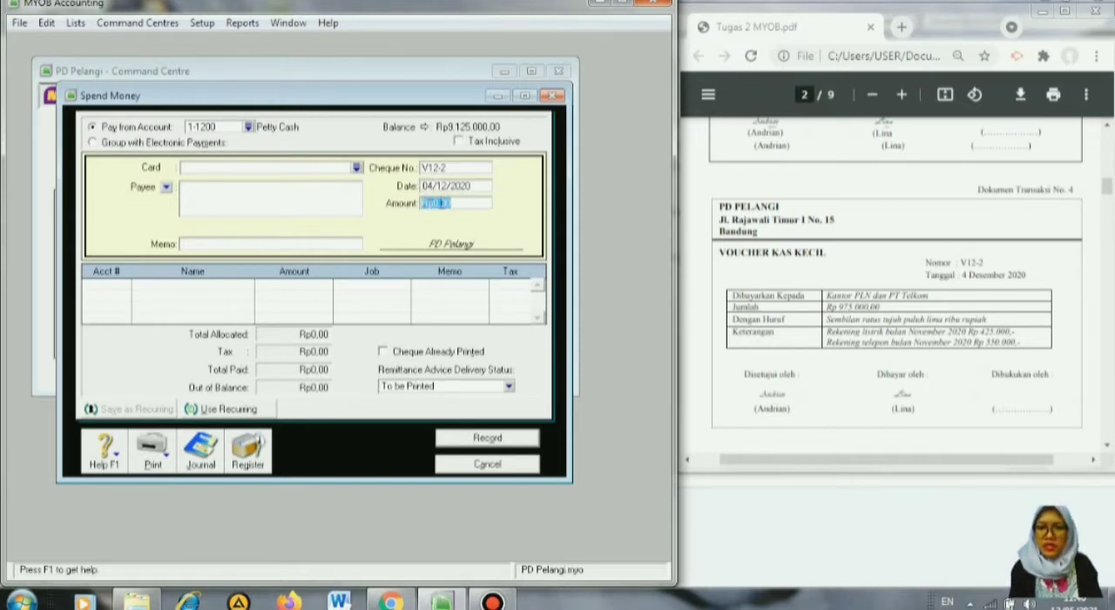
text(975)
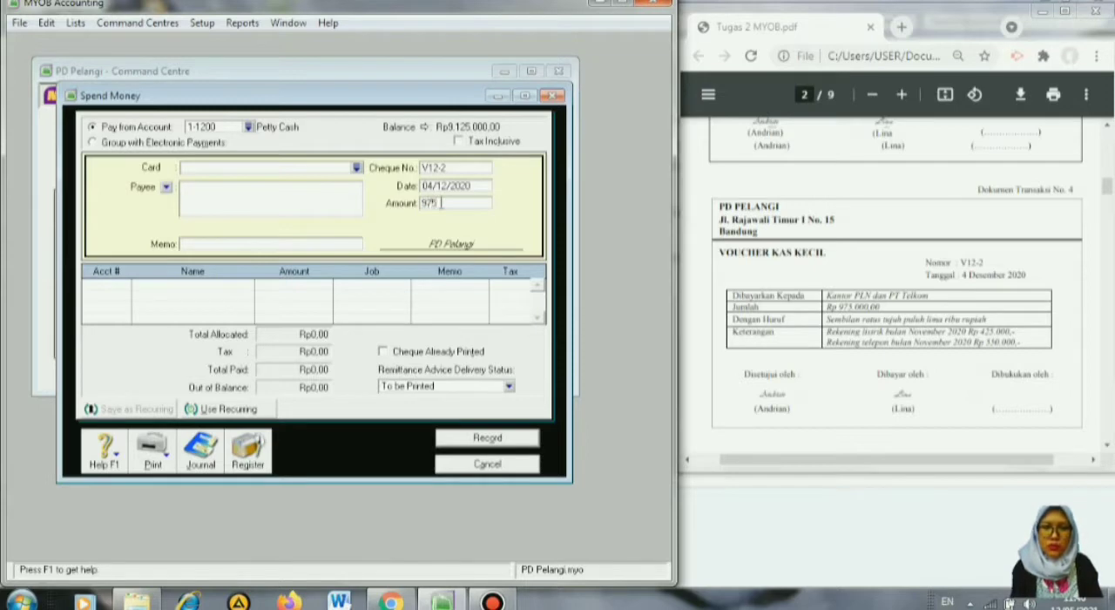
text(.000)
key(Tab)
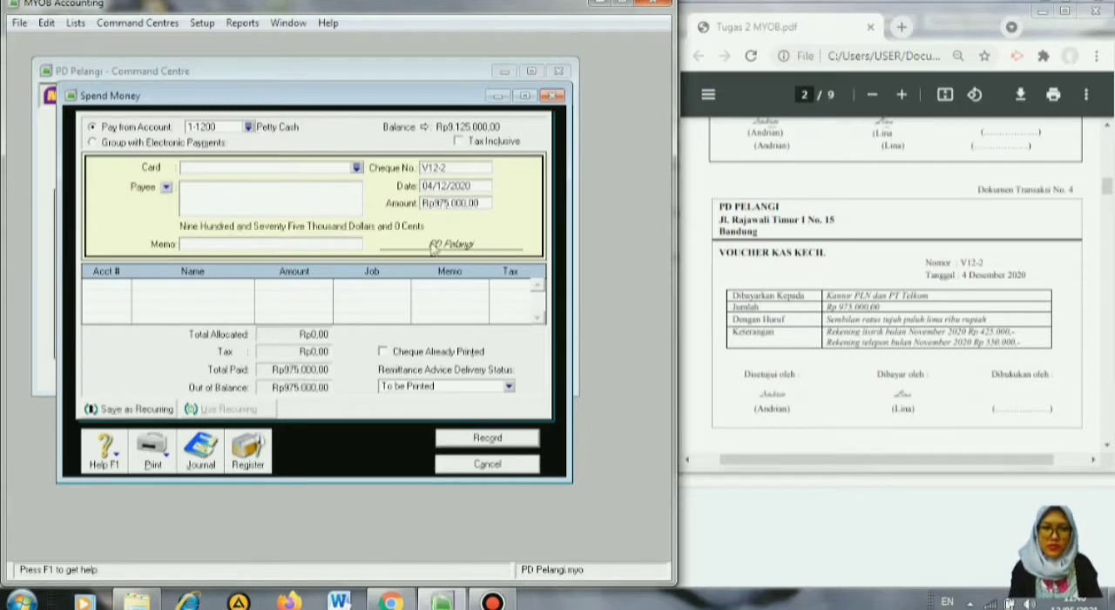
click(330, 245)
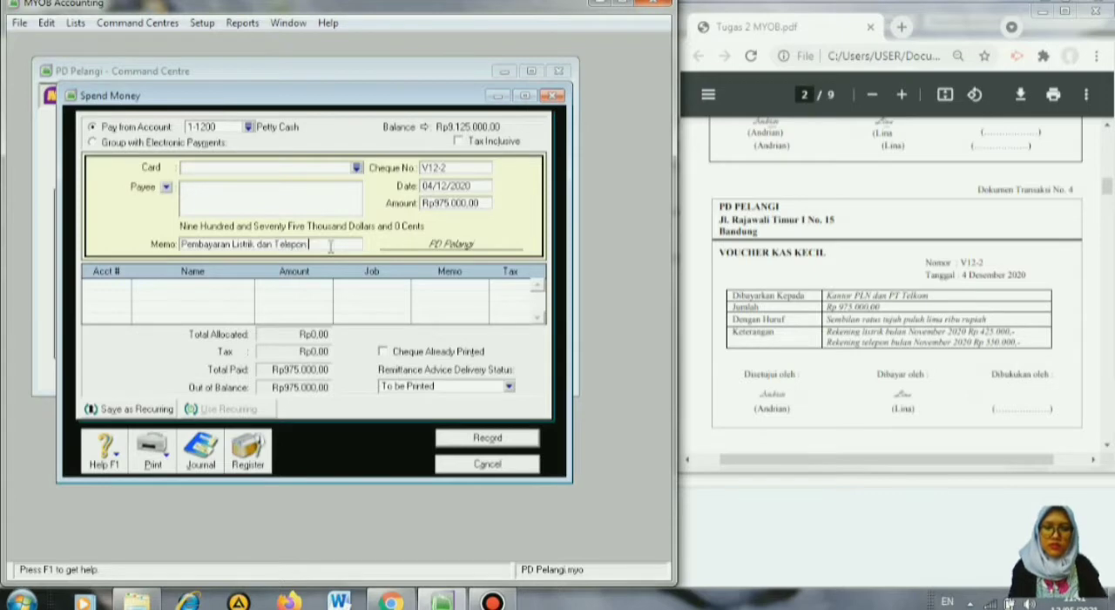
text(November)
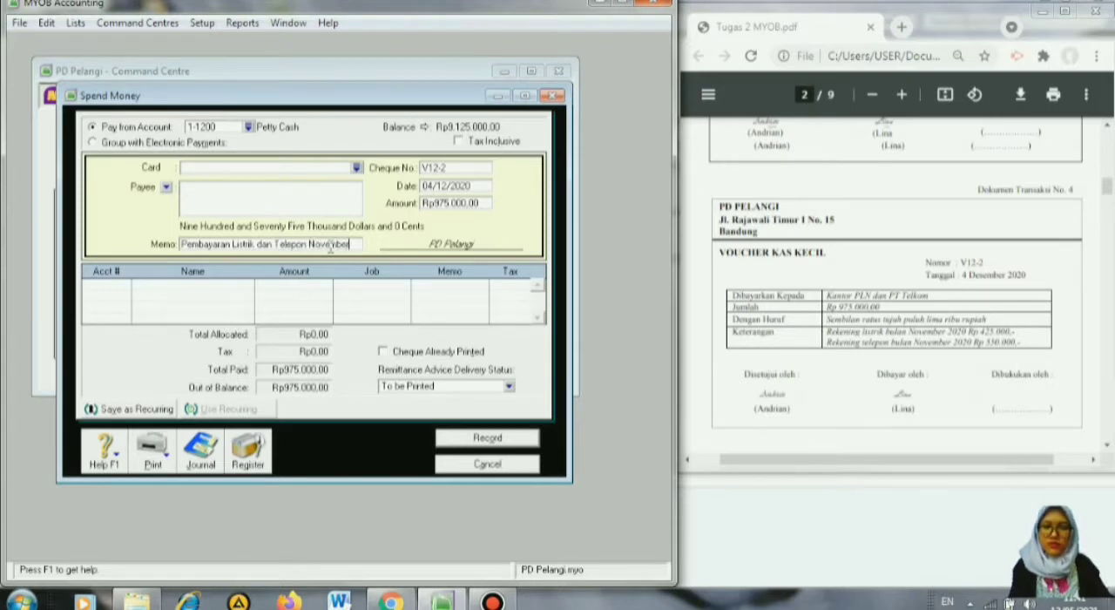
Allocate the Rp975.000 payment to account 2-1200 Expense Payable, record it and close Spend Money.
click(98, 287)
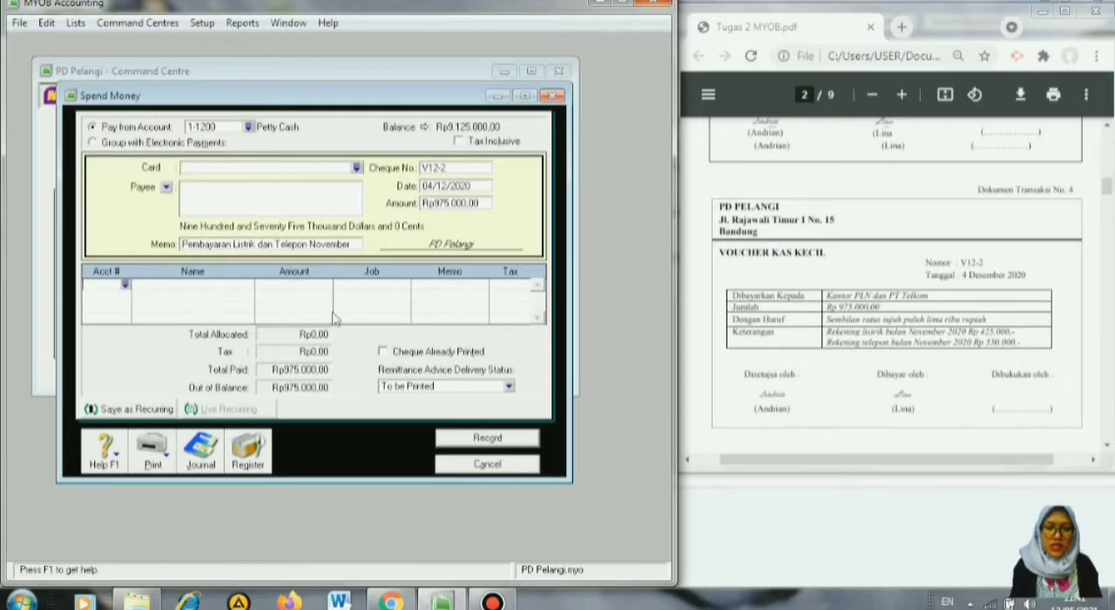
click(126, 285)
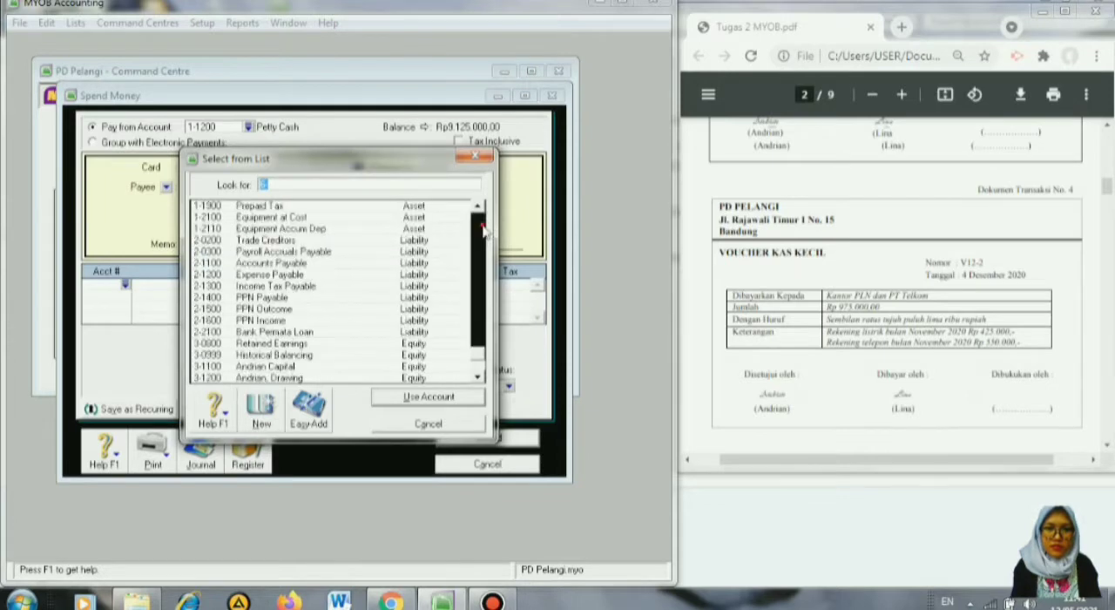
scroll(484, 230, up, 7)
click(299, 273)
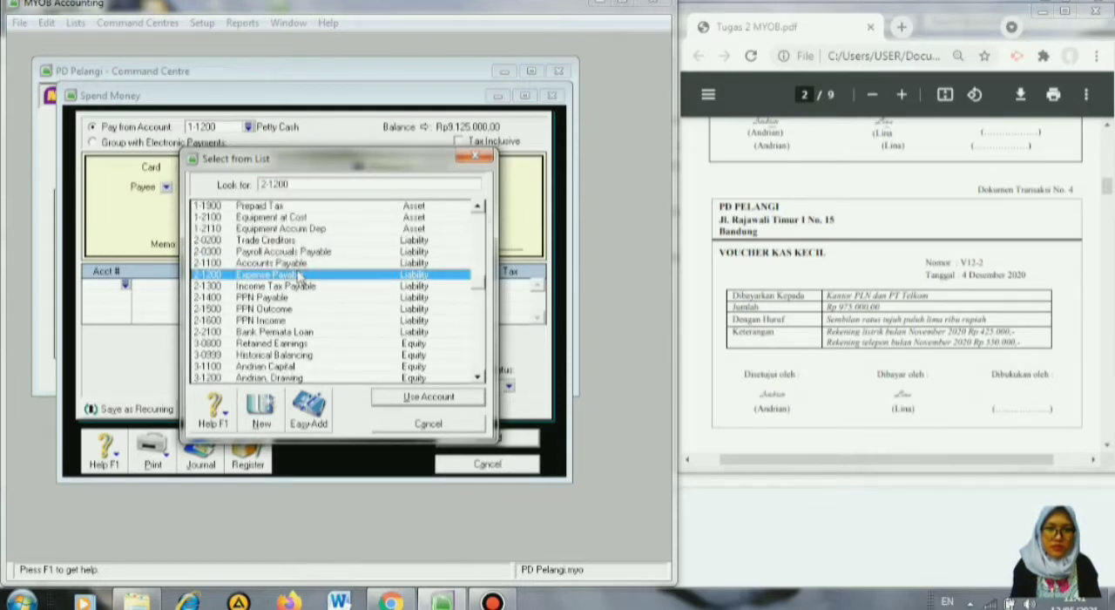
click(406, 399)
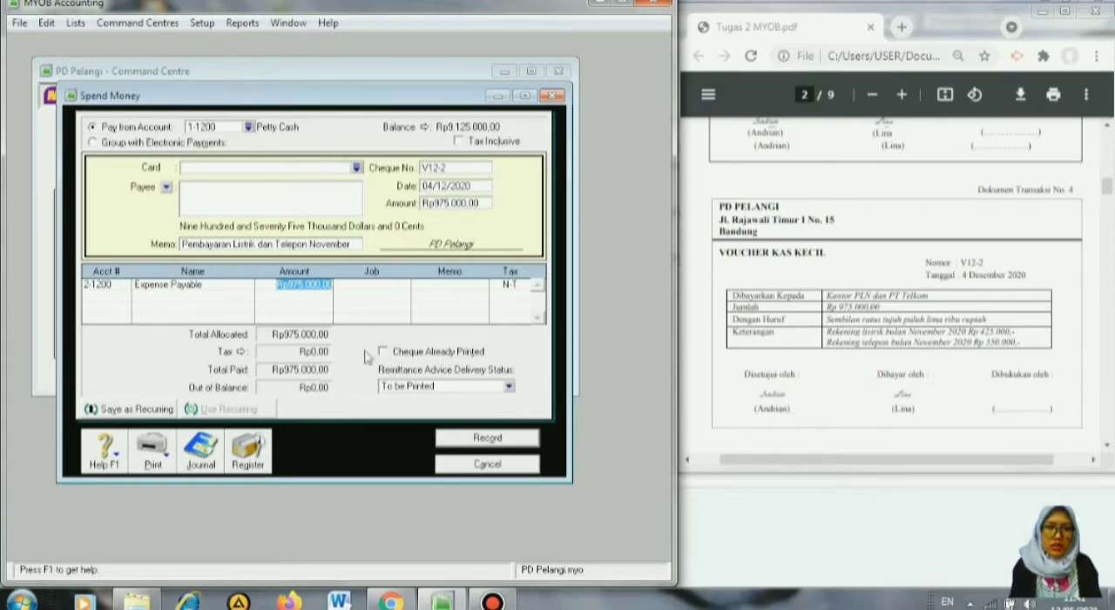
click(459, 445)
click(464, 464)
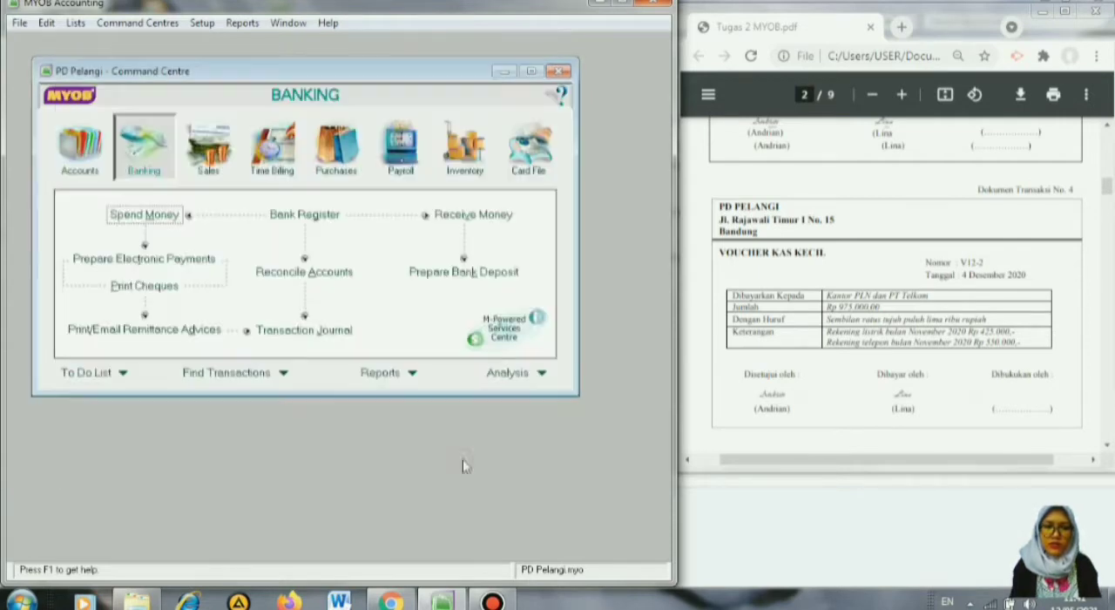
Bring transaction document 5 into view in the PDF and start a new sales invoice for it in full view.
click(1107, 451)
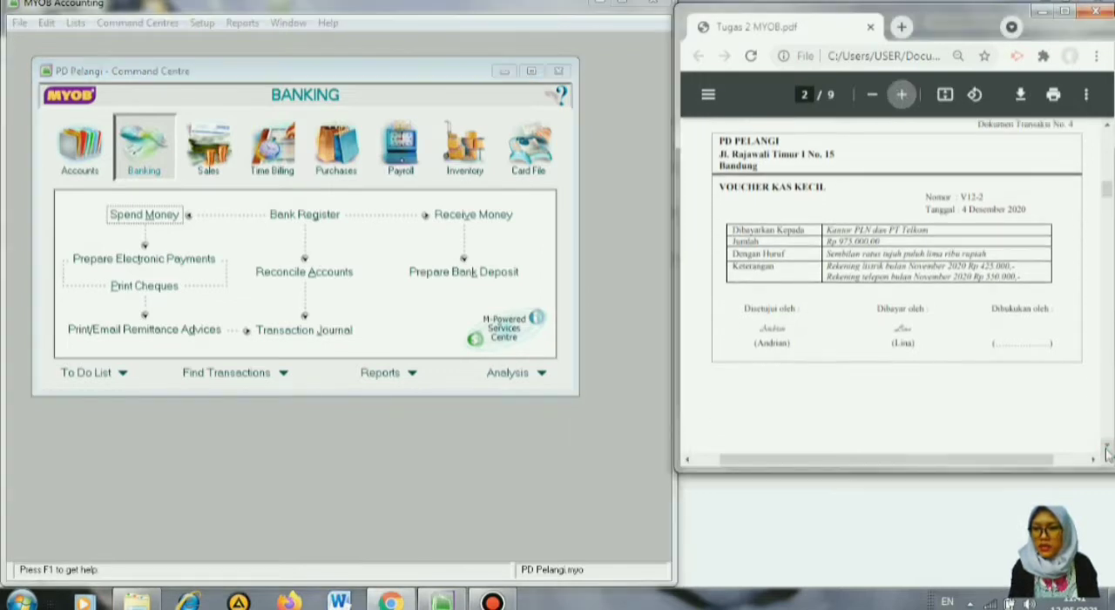
drag(1107, 450, 1107, 450)
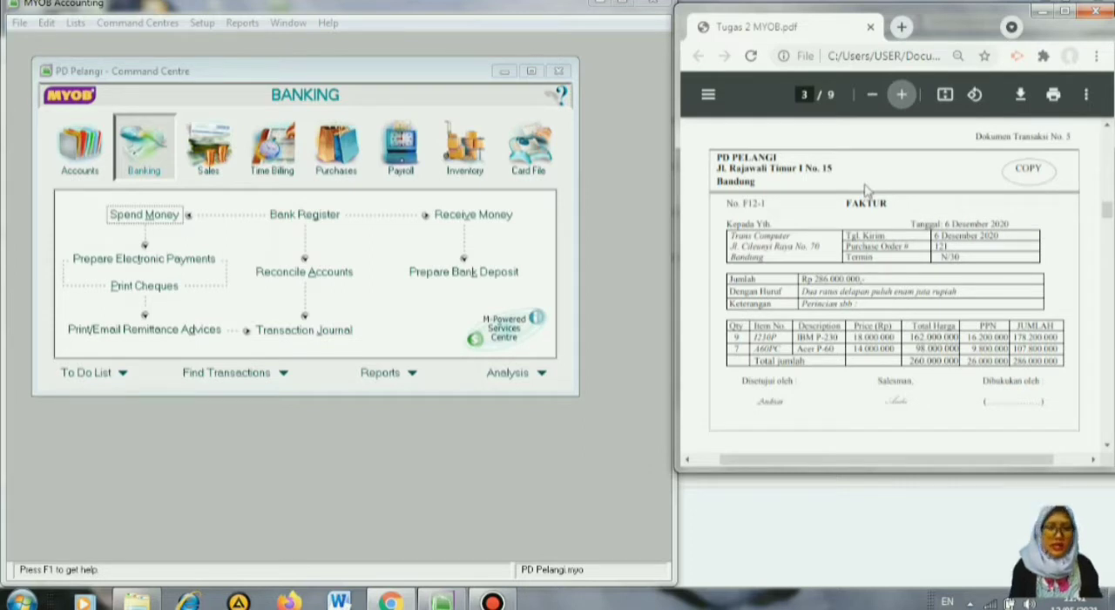
click(209, 161)
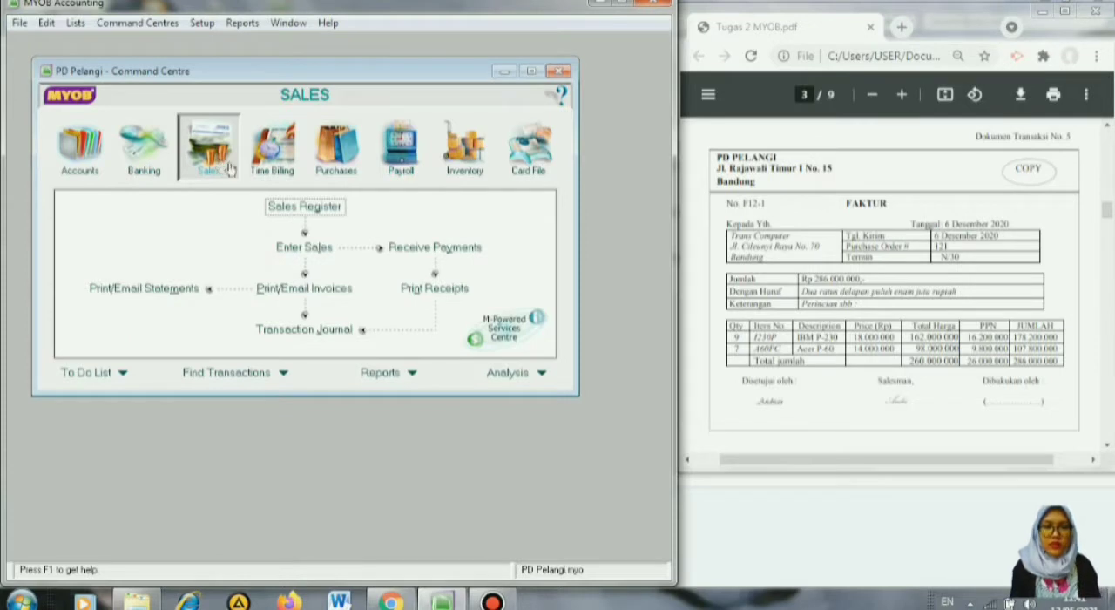
click(311, 254)
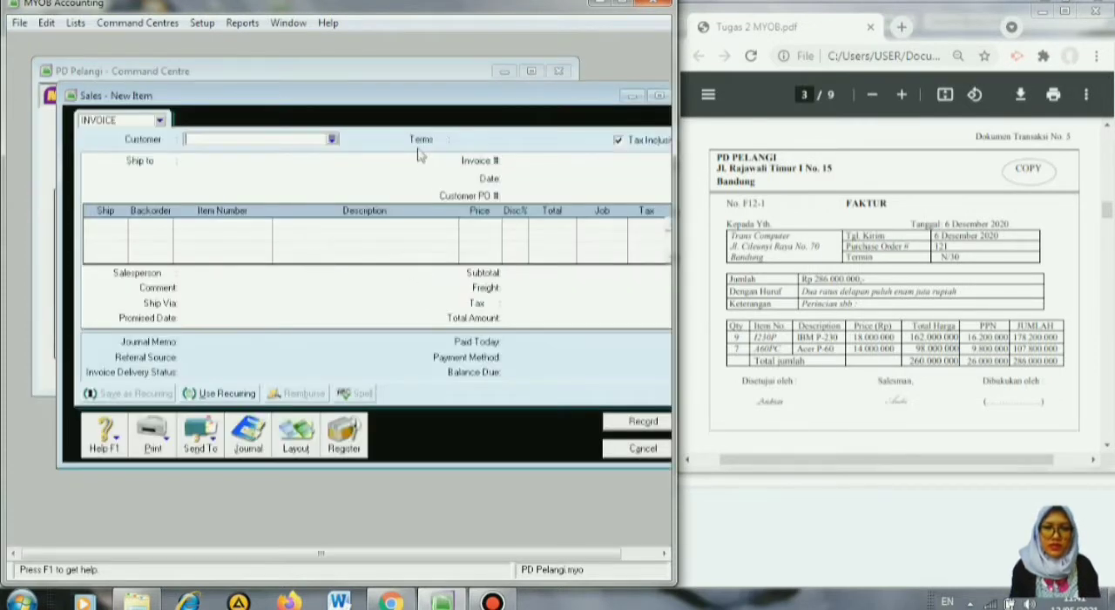
drag(379, 97, 346, 77)
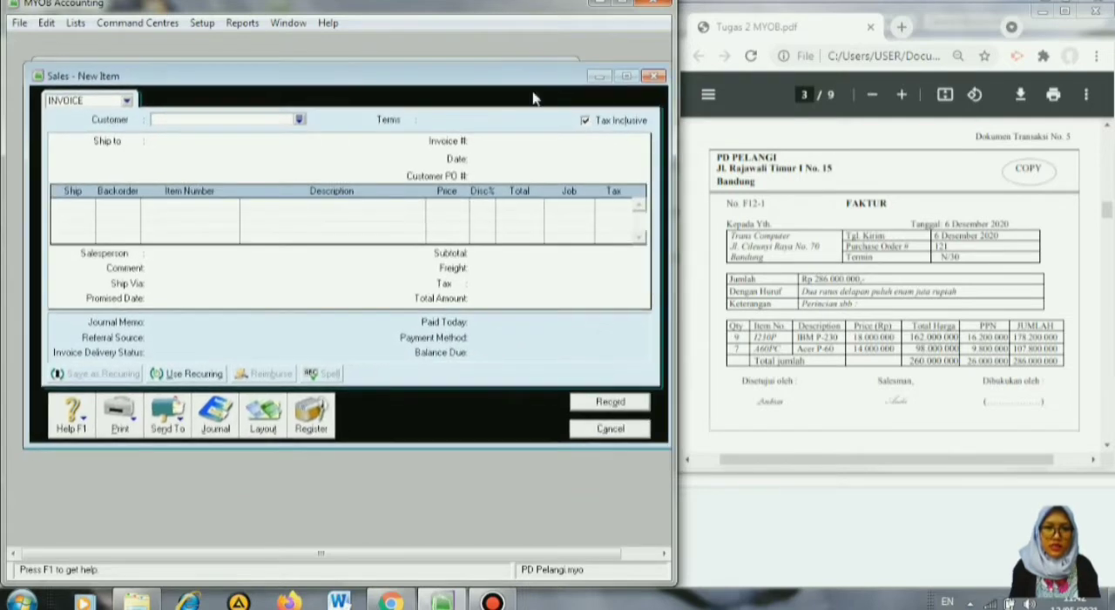
Turn off tax-inclusive pricing for the sale and confirm the Item invoice layout.
click(585, 121)
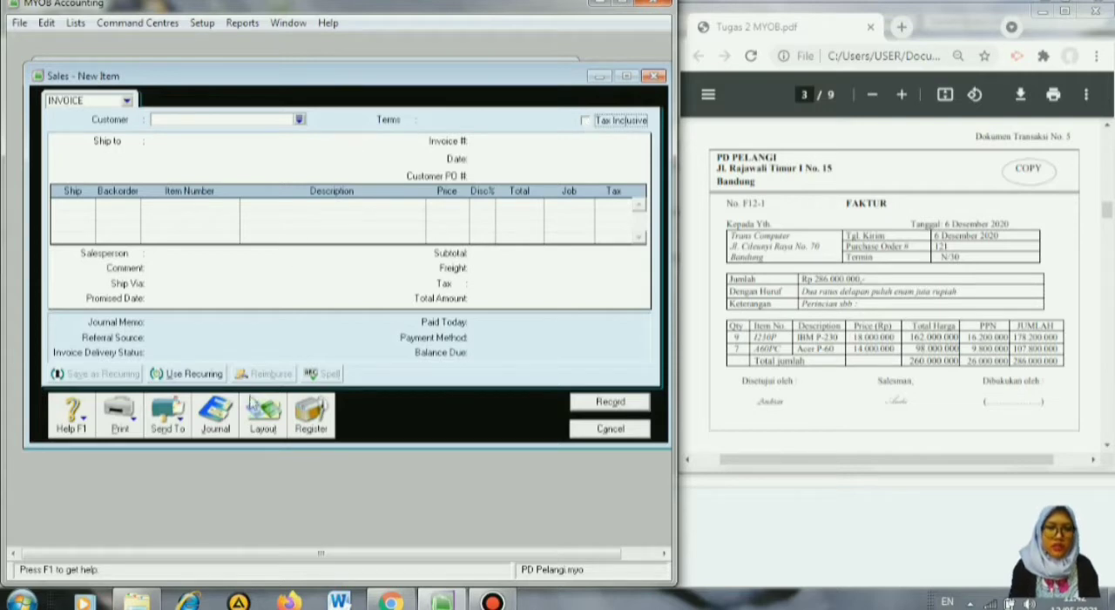
click(271, 423)
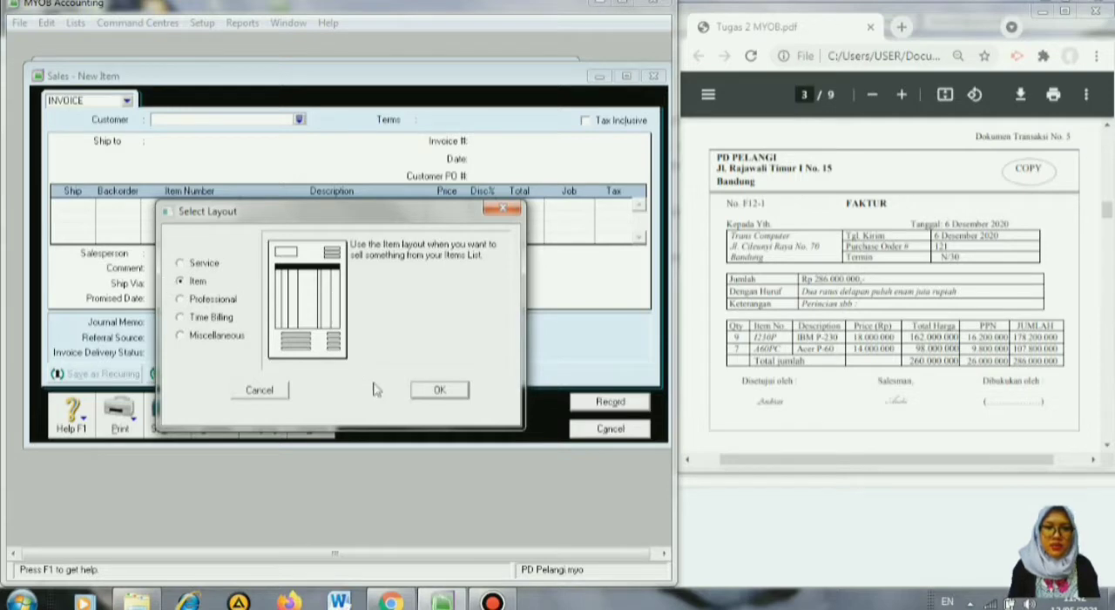
click(455, 390)
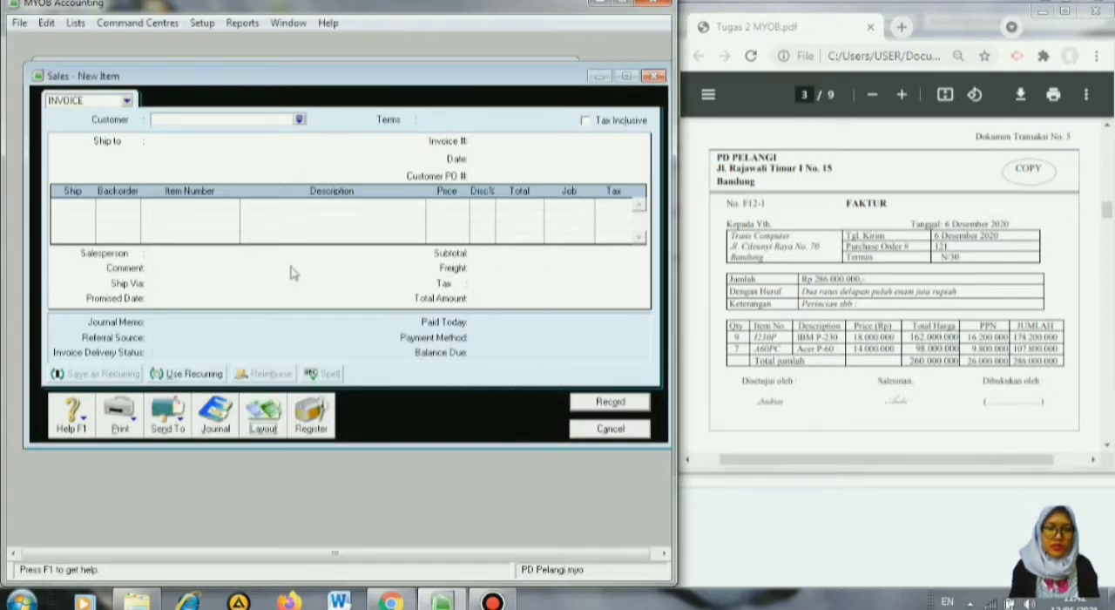
Select Trans Computer as the customer and set the credit terms to In a Given # of Days with 30 balance due days.
click(299, 120)
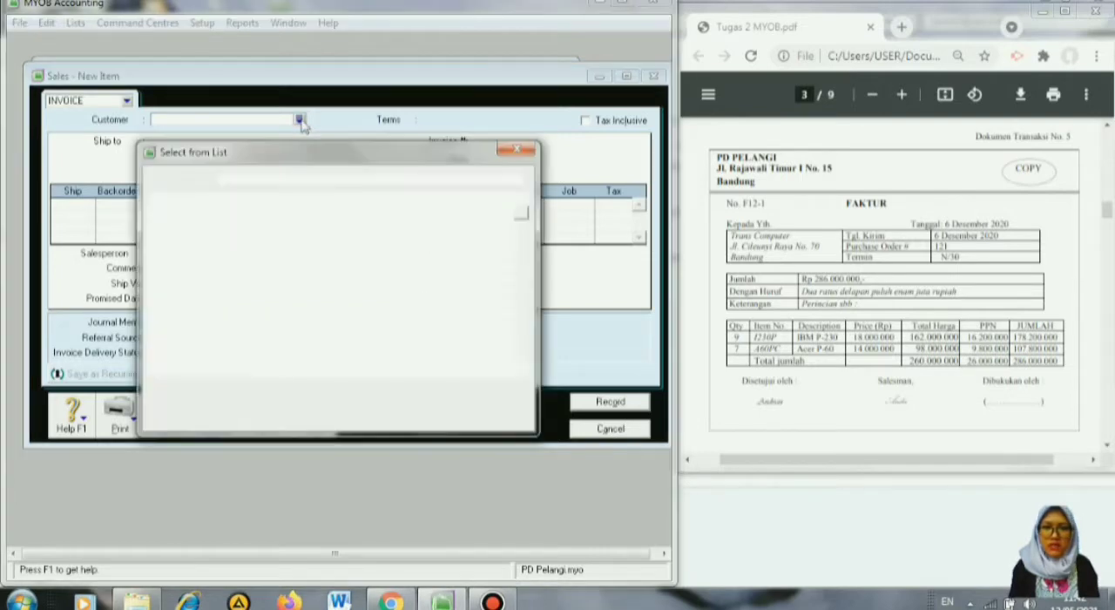
click(214, 236)
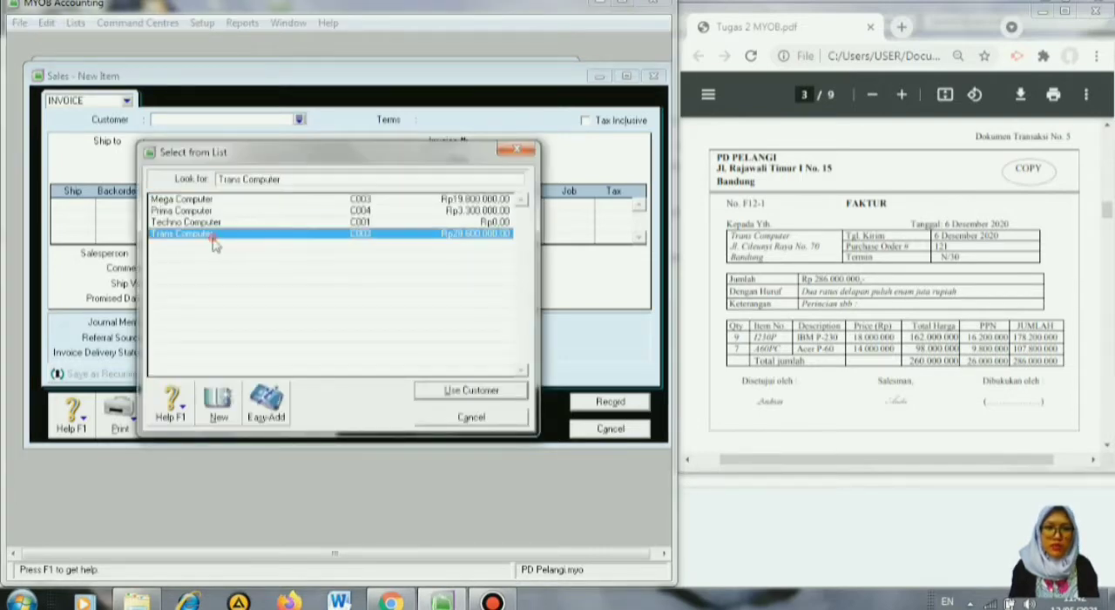
click(443, 393)
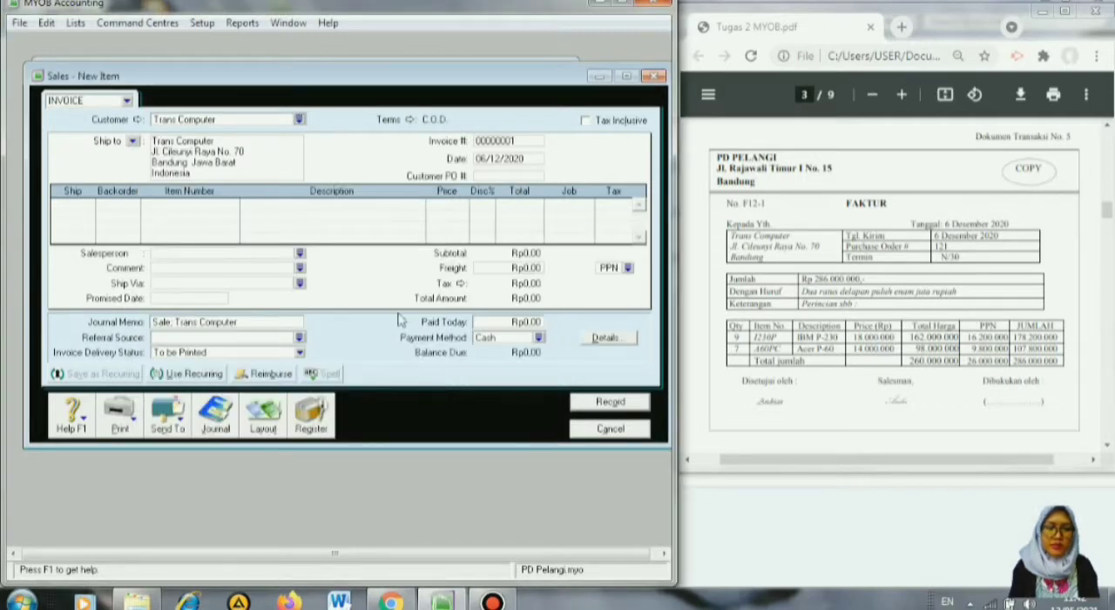
click(409, 120)
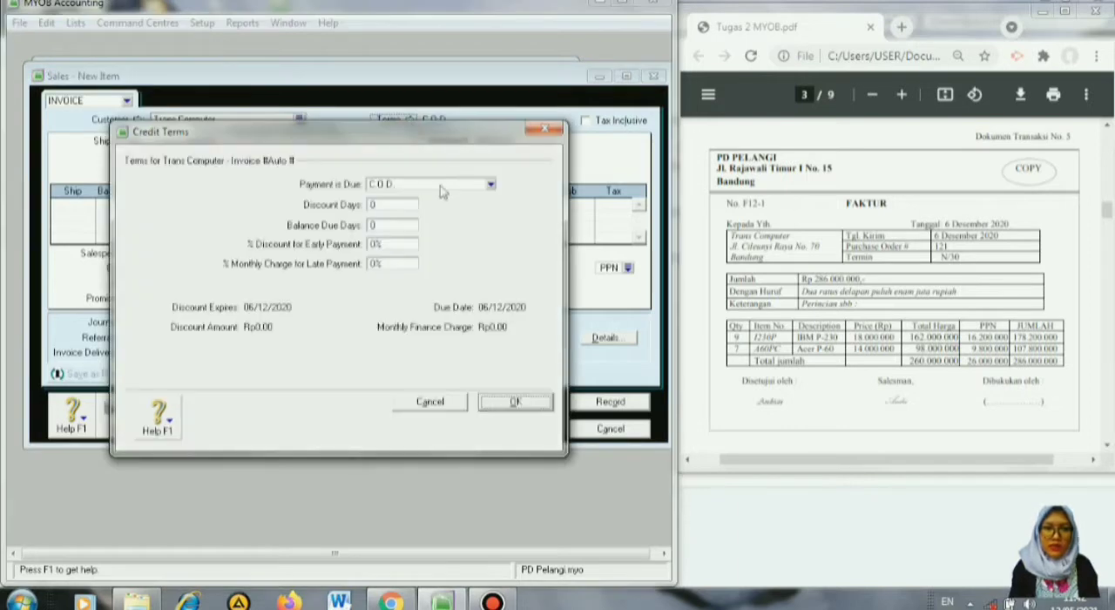
click(490, 184)
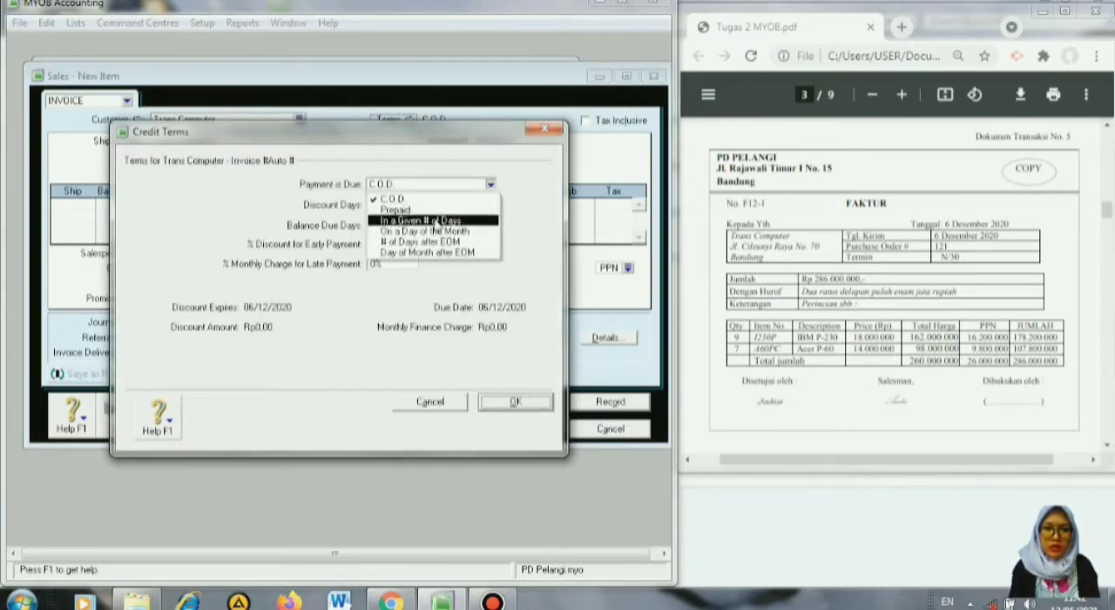
click(443, 221)
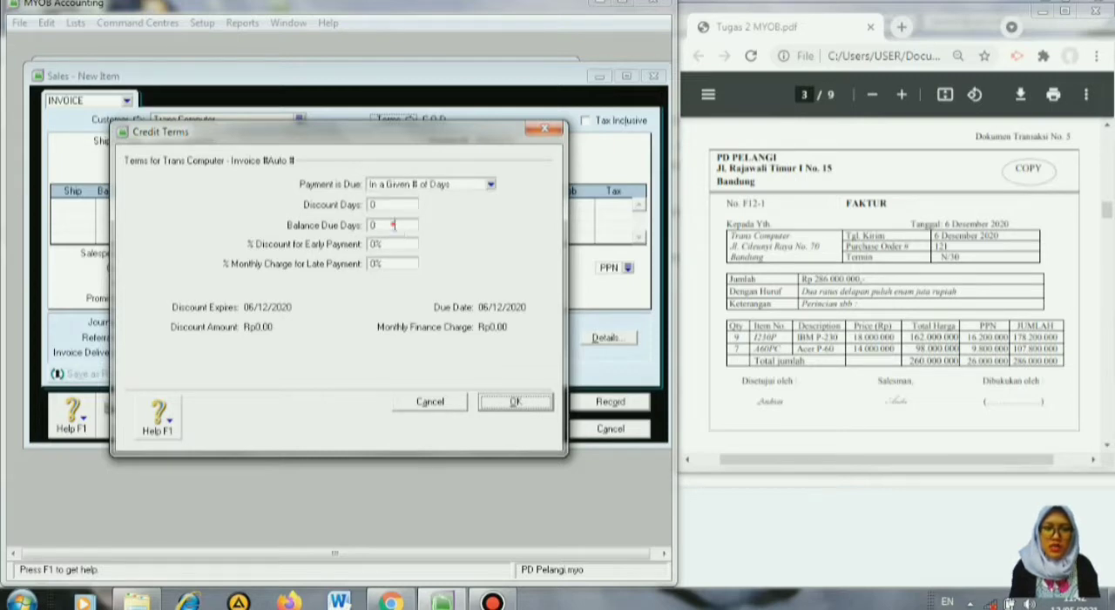
click(395, 226)
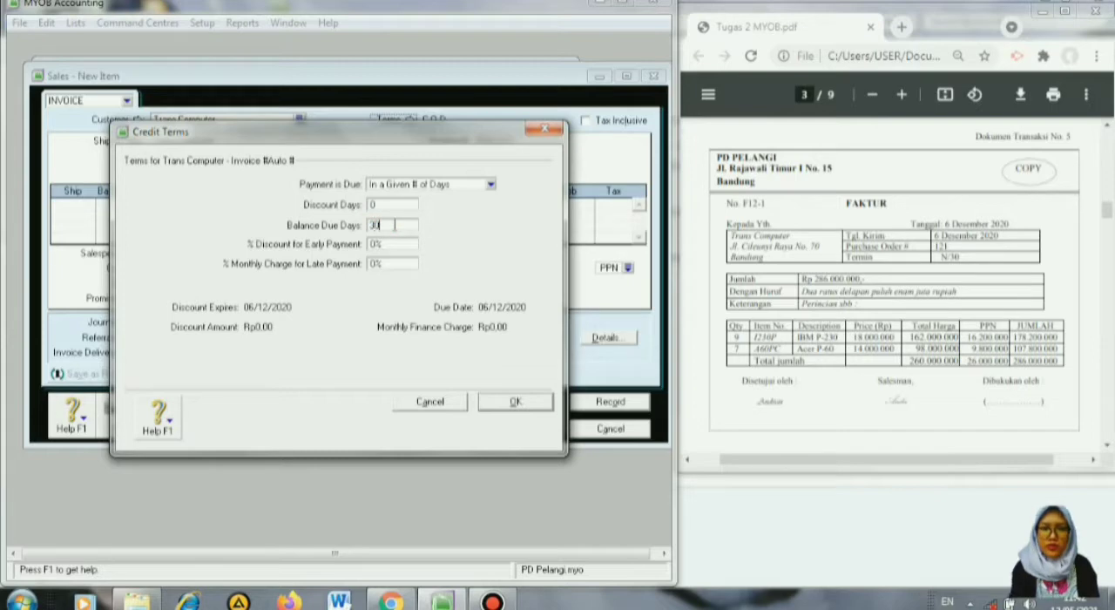
click(510, 401)
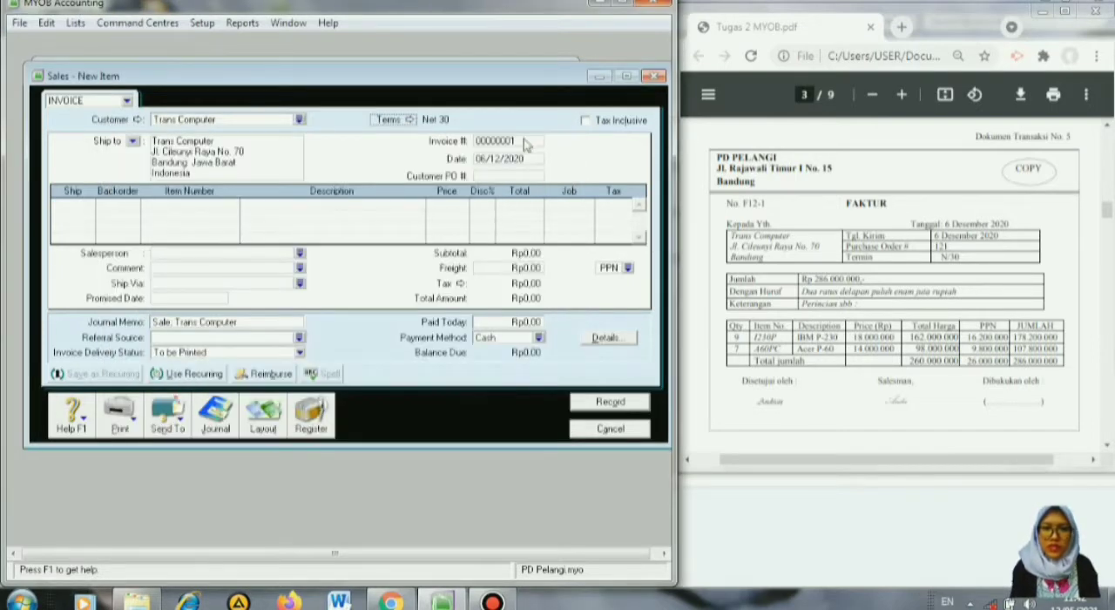
Enter F12-1 as the invoice number and ship quantities of 9 and 7 on the first two lines.
click(523, 141)
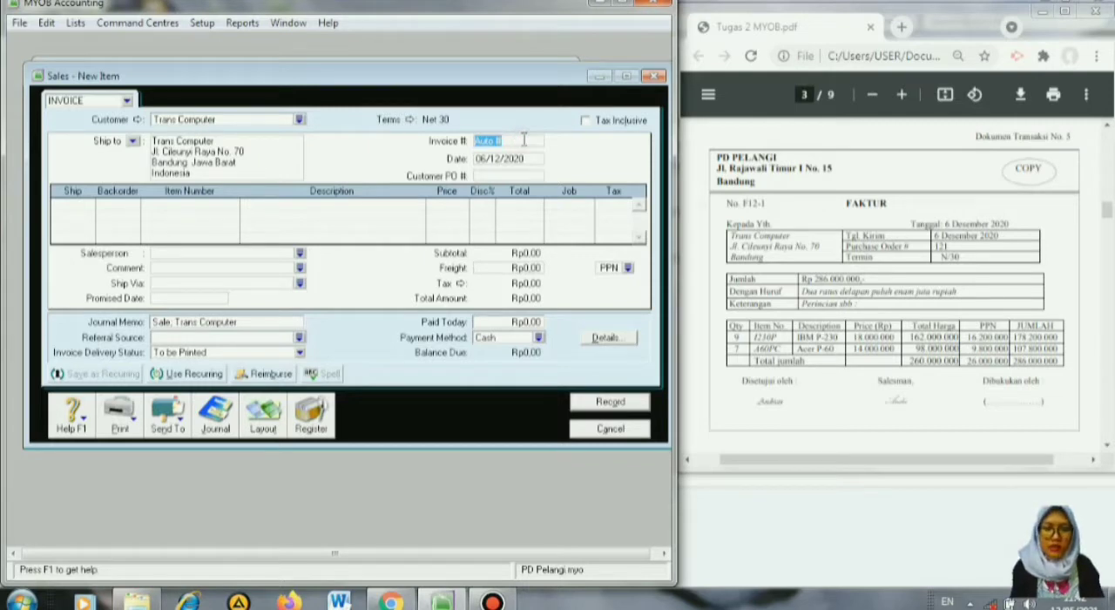
text(F12-1)
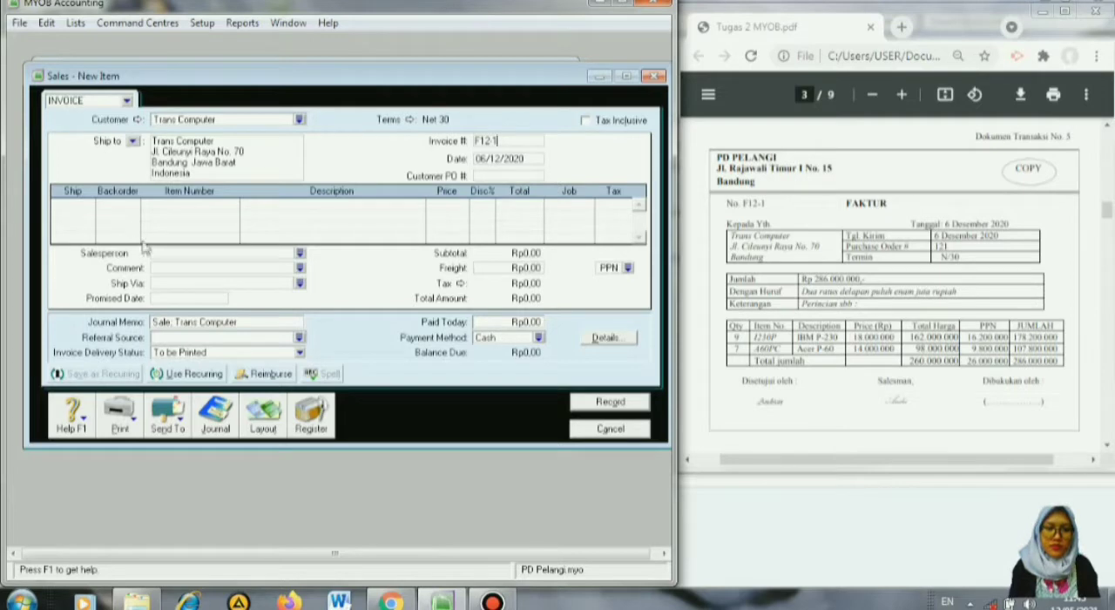
click(70, 205)
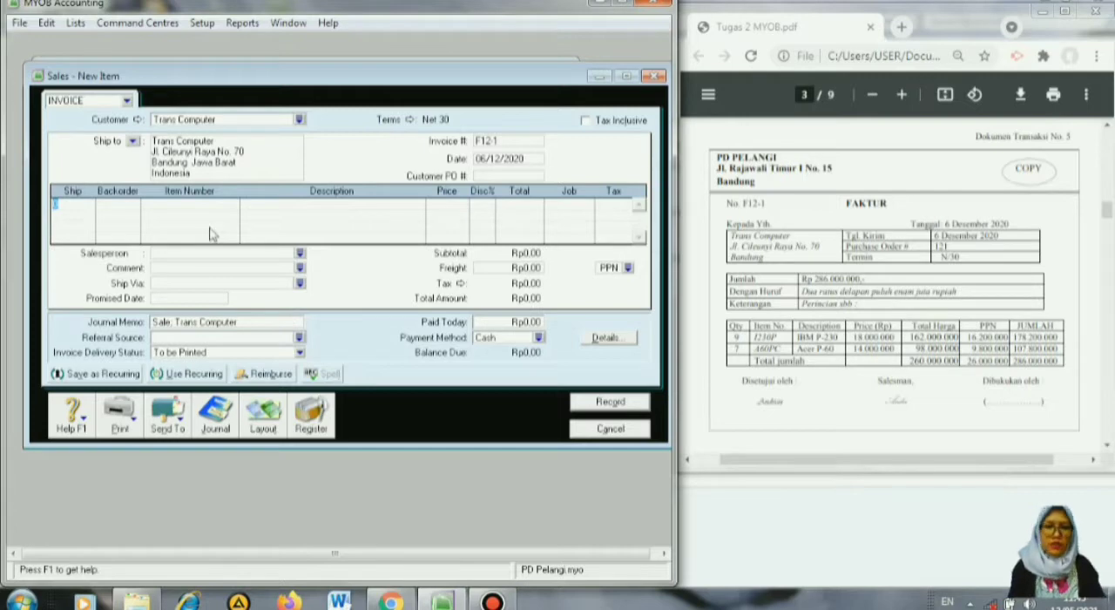
text(9)
key(Tab)
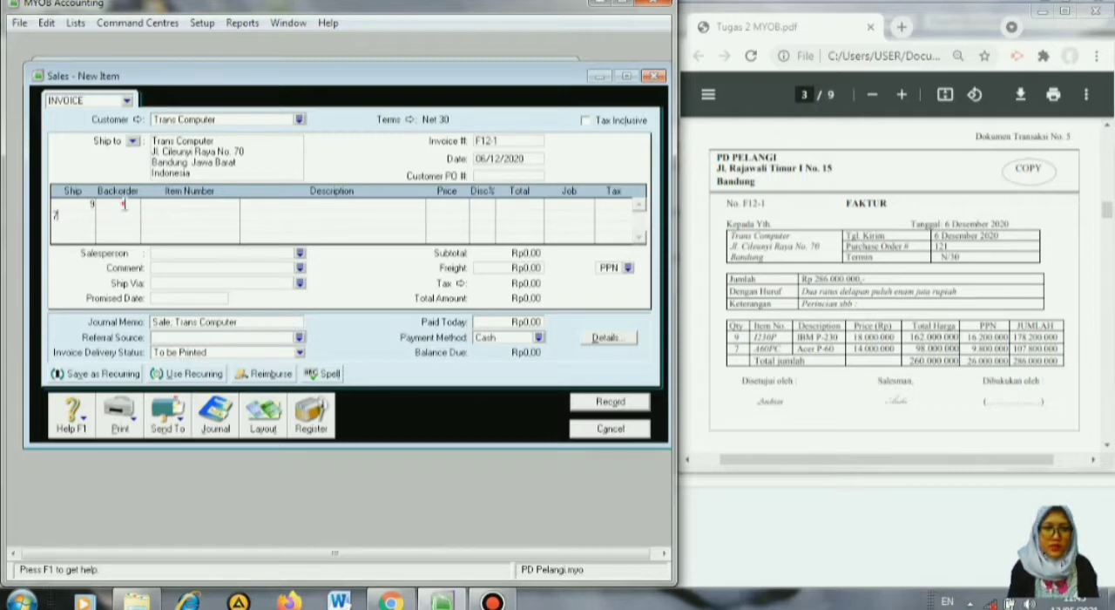
Assign item 1230P IBM P-230 to the 9-unit line and item A60PC Acer P-60 to the 7-unit line.
click(124, 204)
key(Tab)
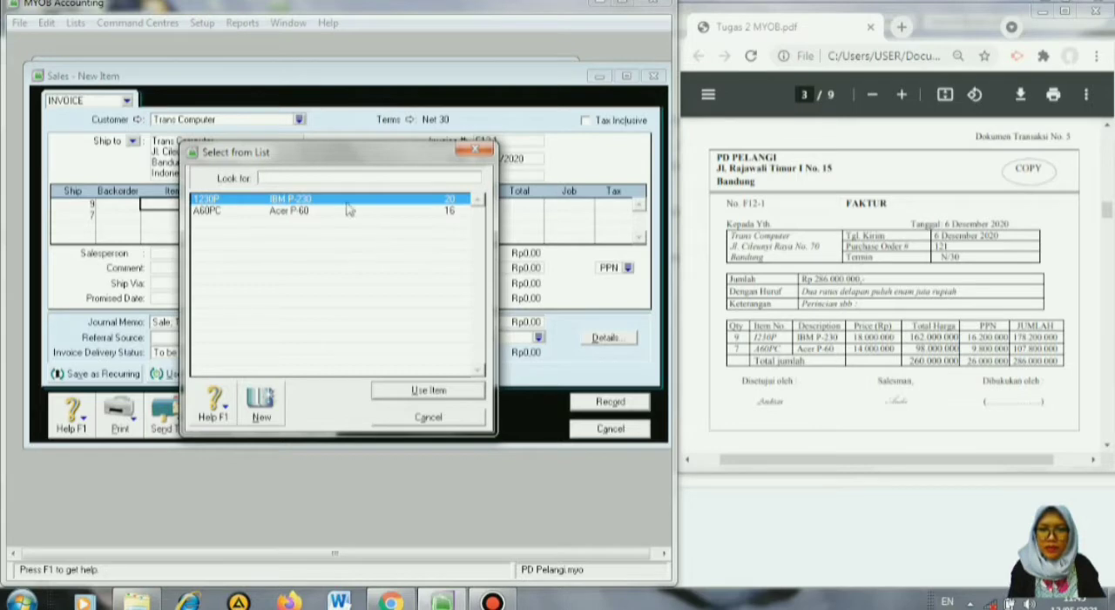
click(413, 394)
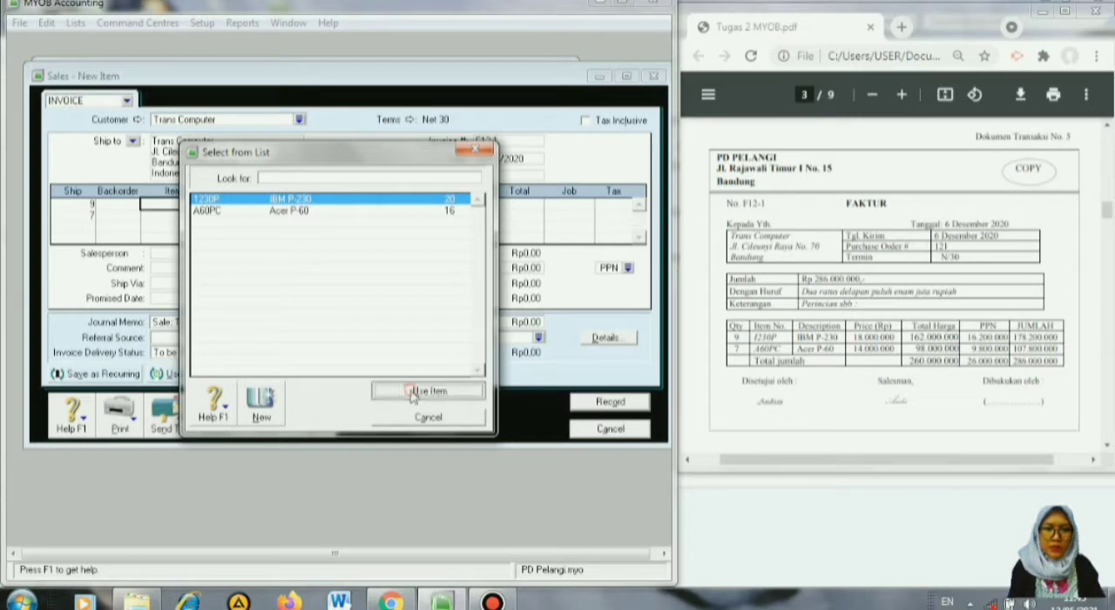
click(164, 216)
key(Return)
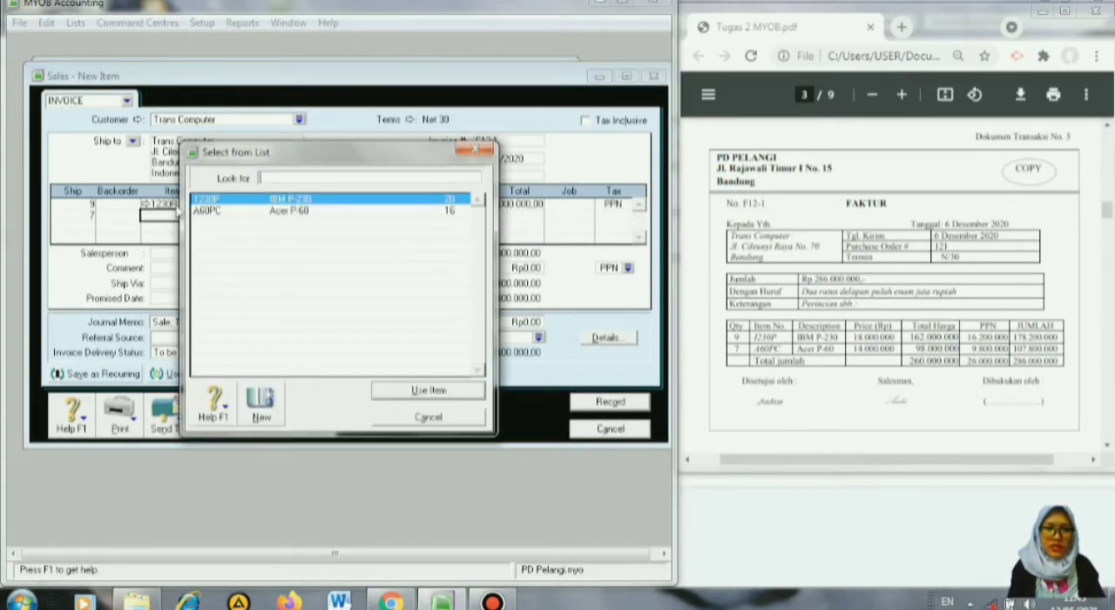
click(233, 218)
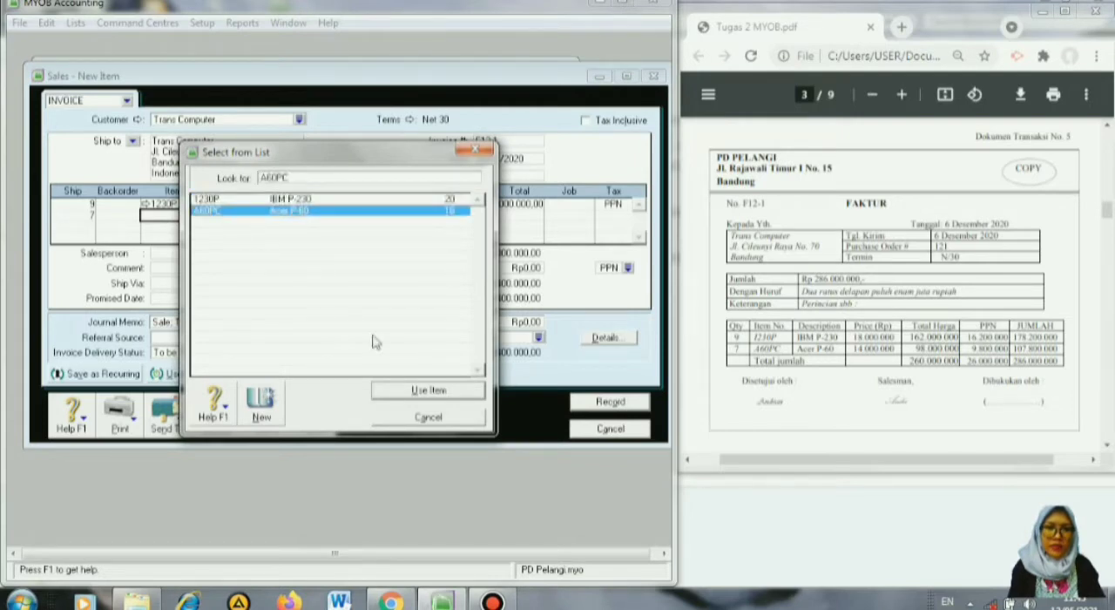
click(428, 394)
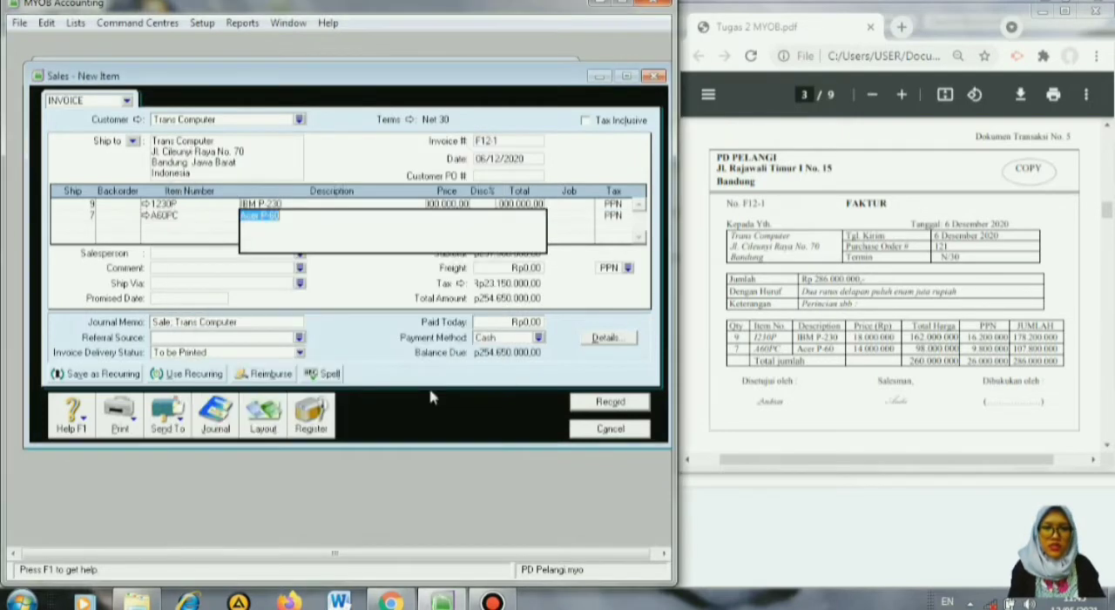
Set the unit price of IBM P-230 to 18000000 and of Acer P-60 to 14000000.
click(450, 203)
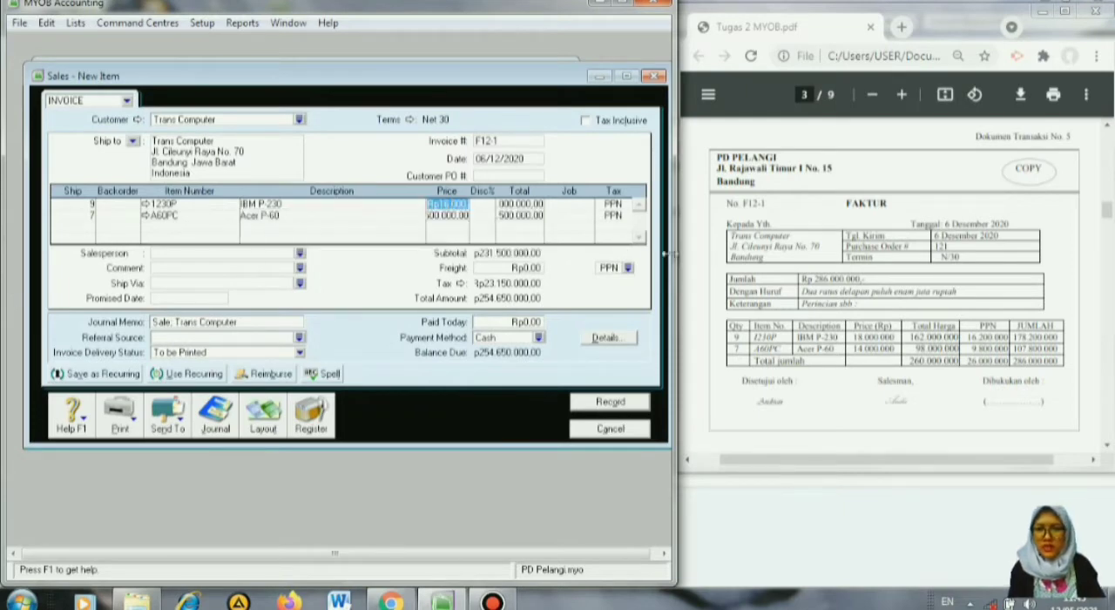
text(18)
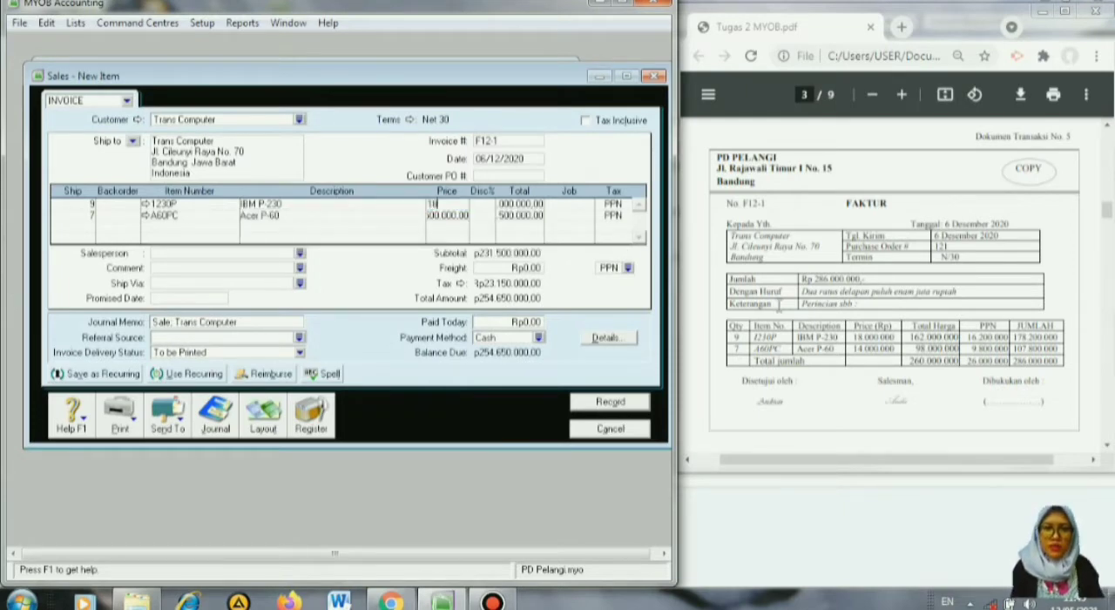
text(000000)
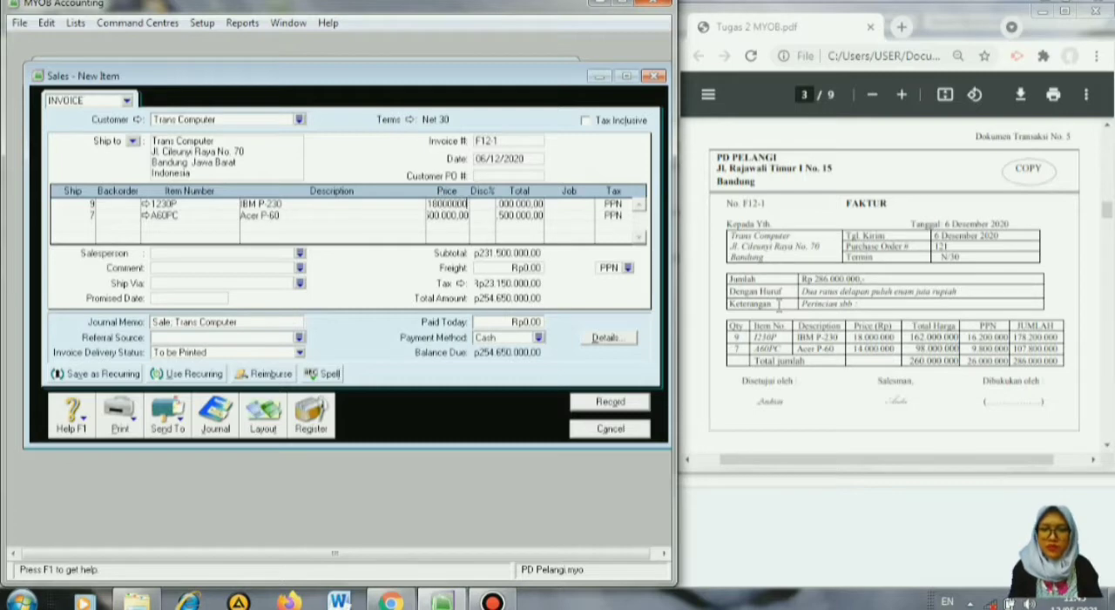
key(Return)
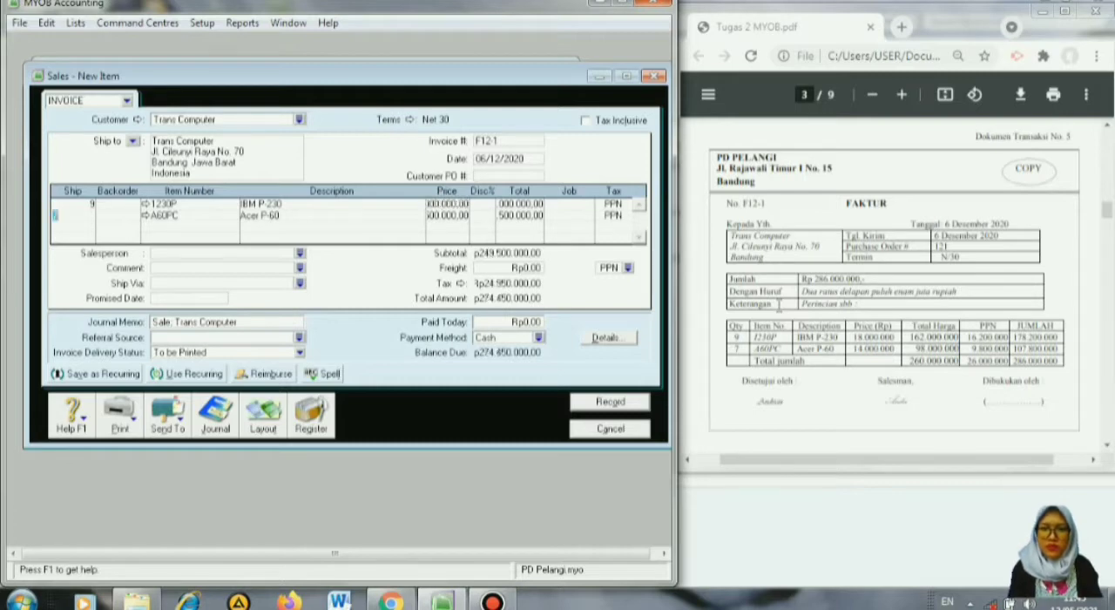
click(450, 216)
text(14)
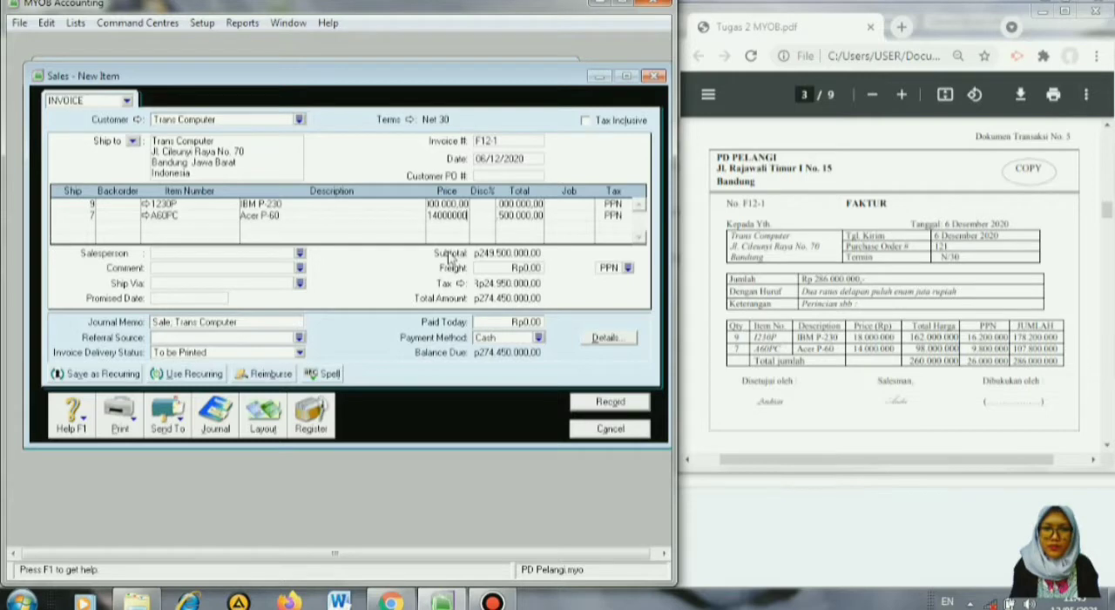
Record sales invoice F12-1 for Trans Computer and close the sales entry form.
key(Tab)
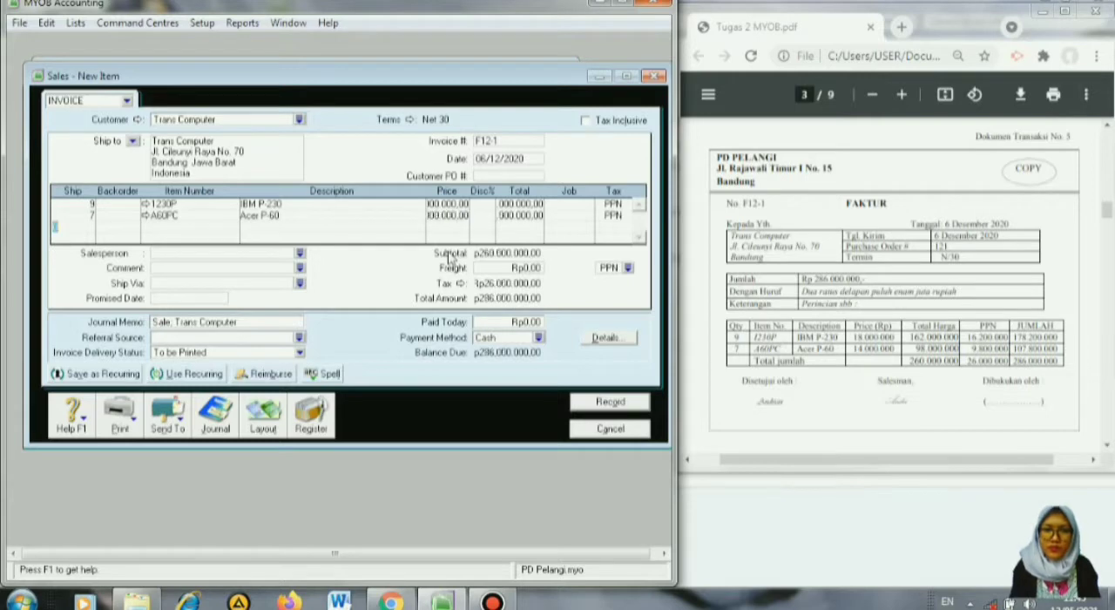
click(612, 403)
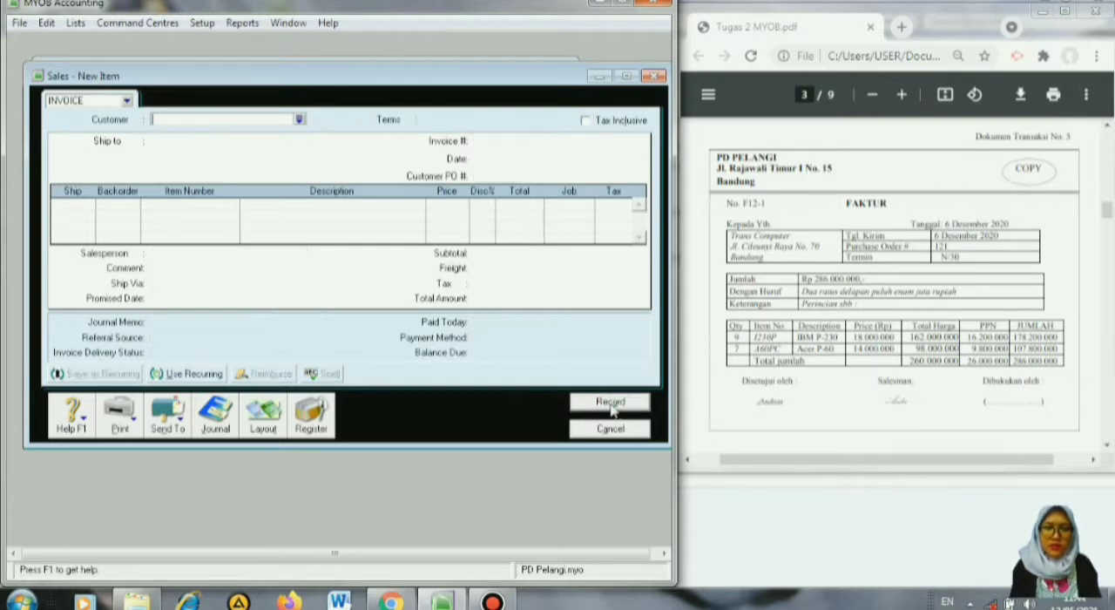
click(610, 428)
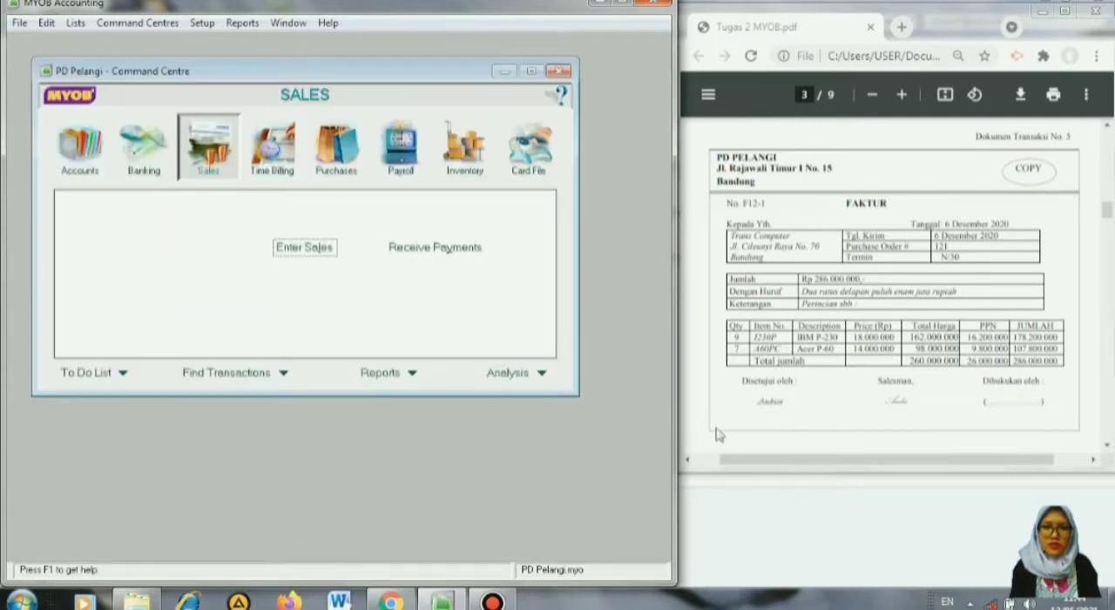
Start a new sales entry for the credit note in document 6 and select Trans Computer as the customer.
scroll(819, 384, down, 5)
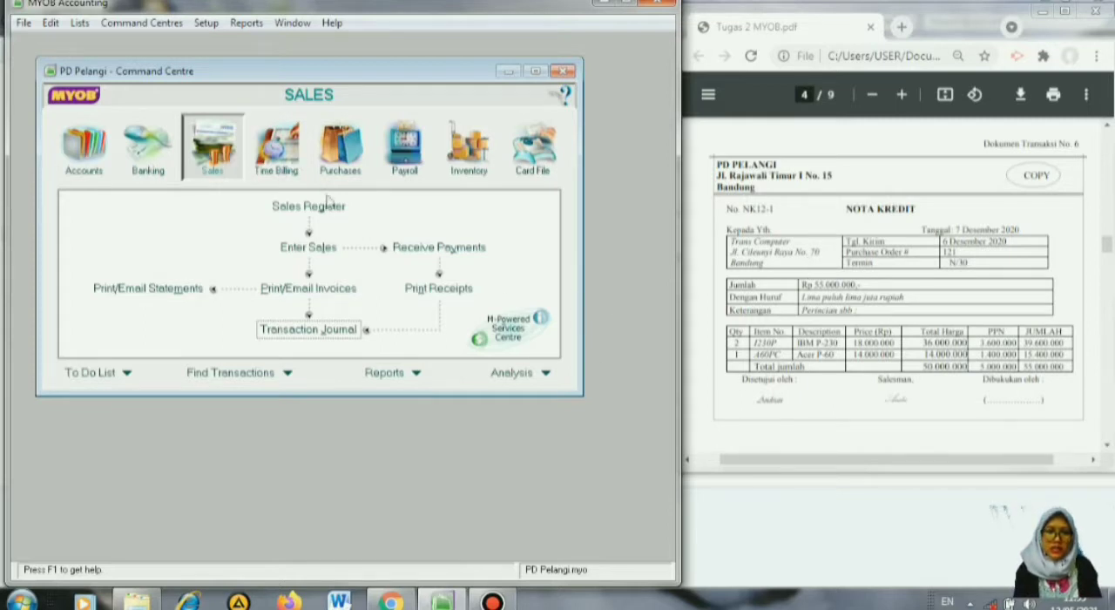
click(307, 247)
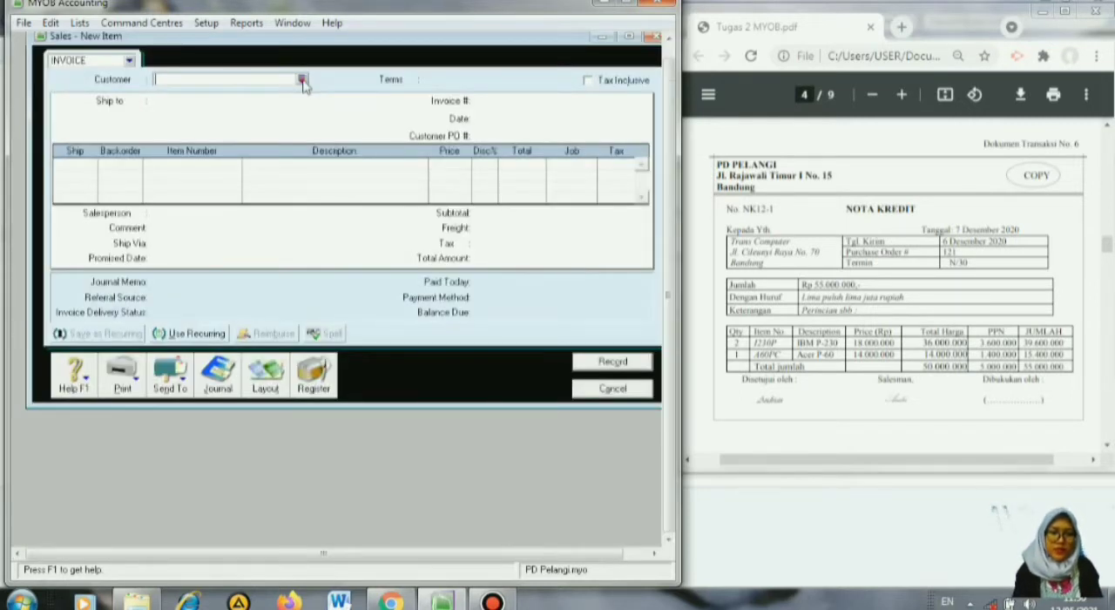
click(302, 81)
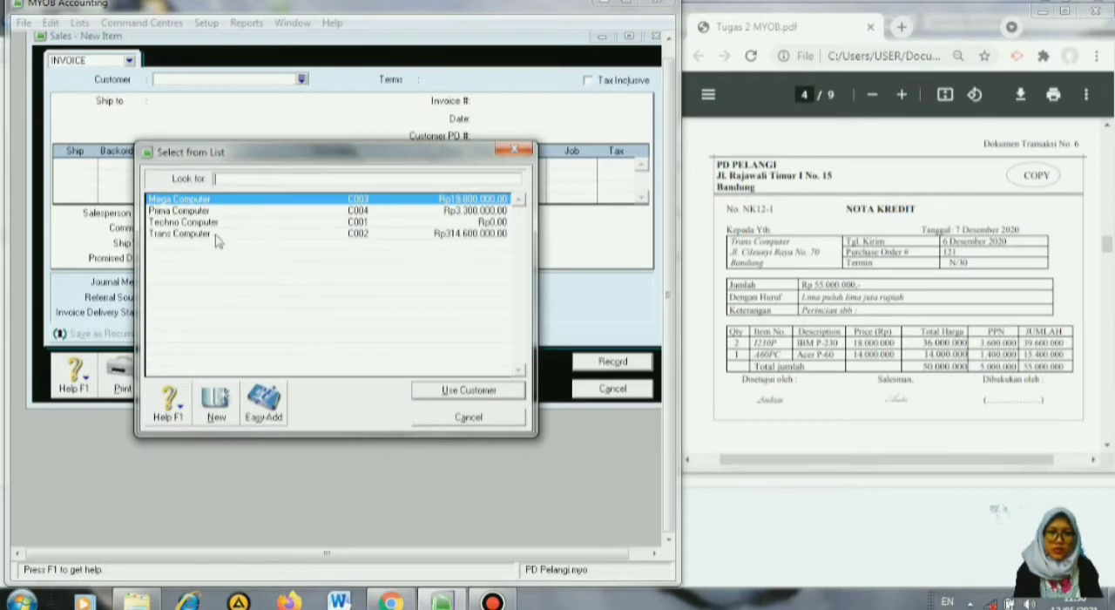
click(216, 236)
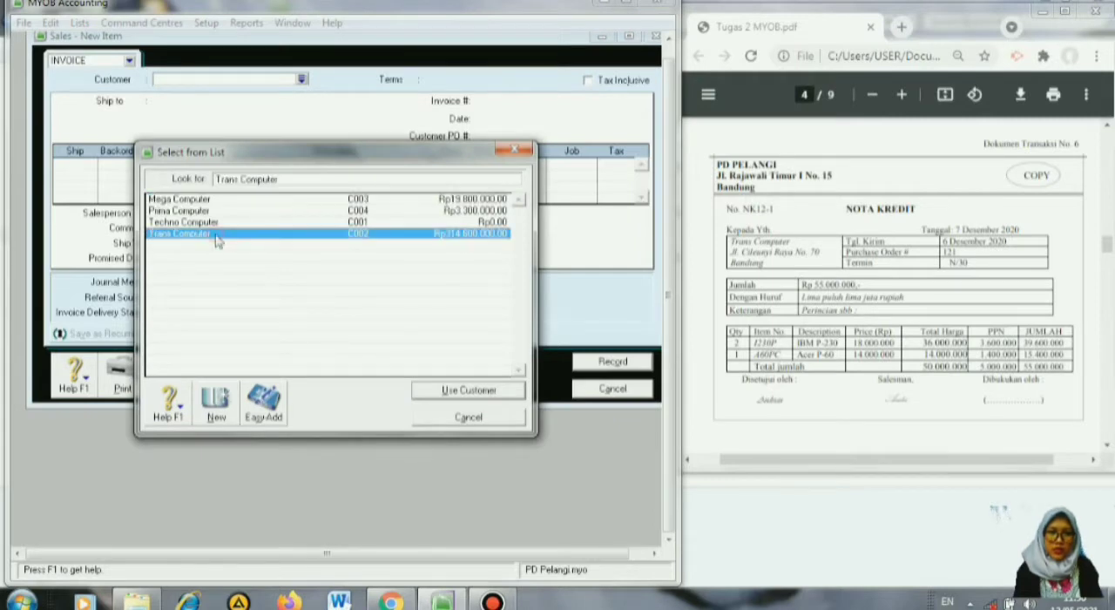
click(466, 392)
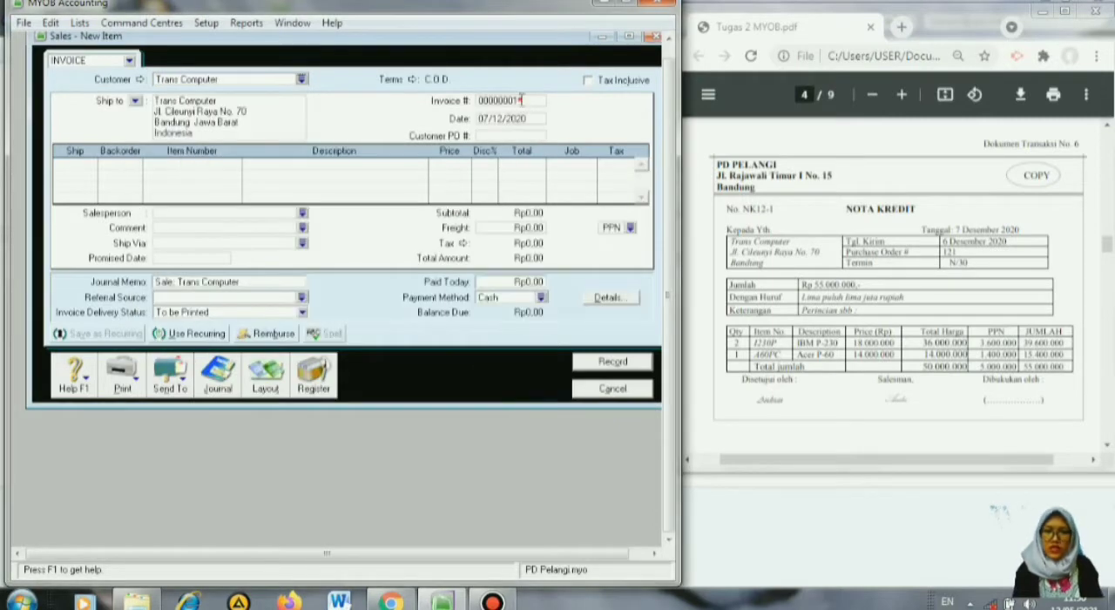
Enter NK12-1 as the invoice number and ship quantities of -2 and -1 on the first two lines.
click(521, 100)
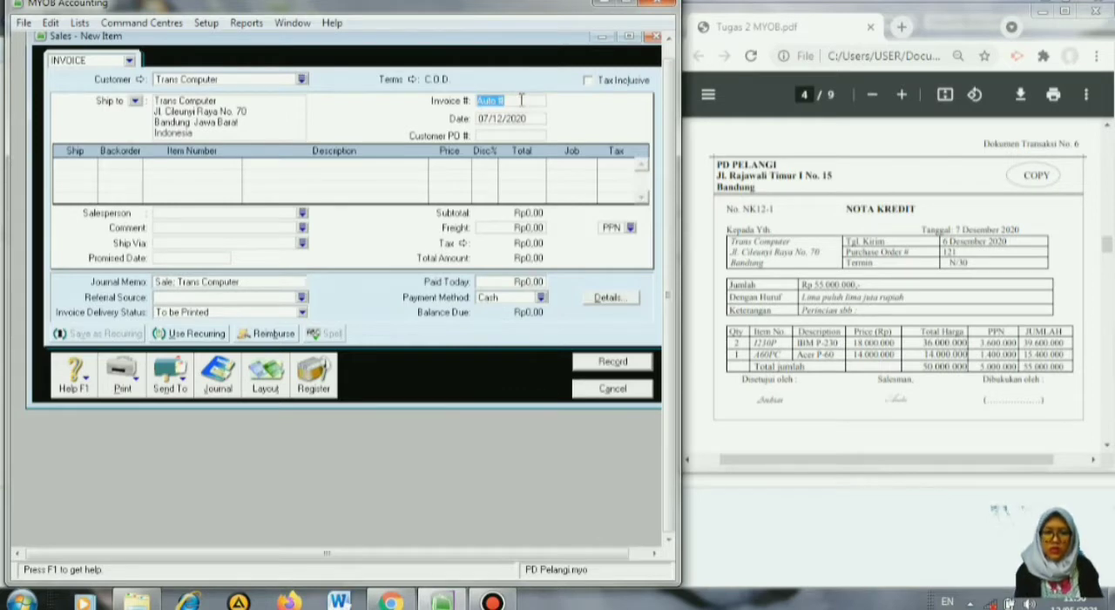
text(NK12)
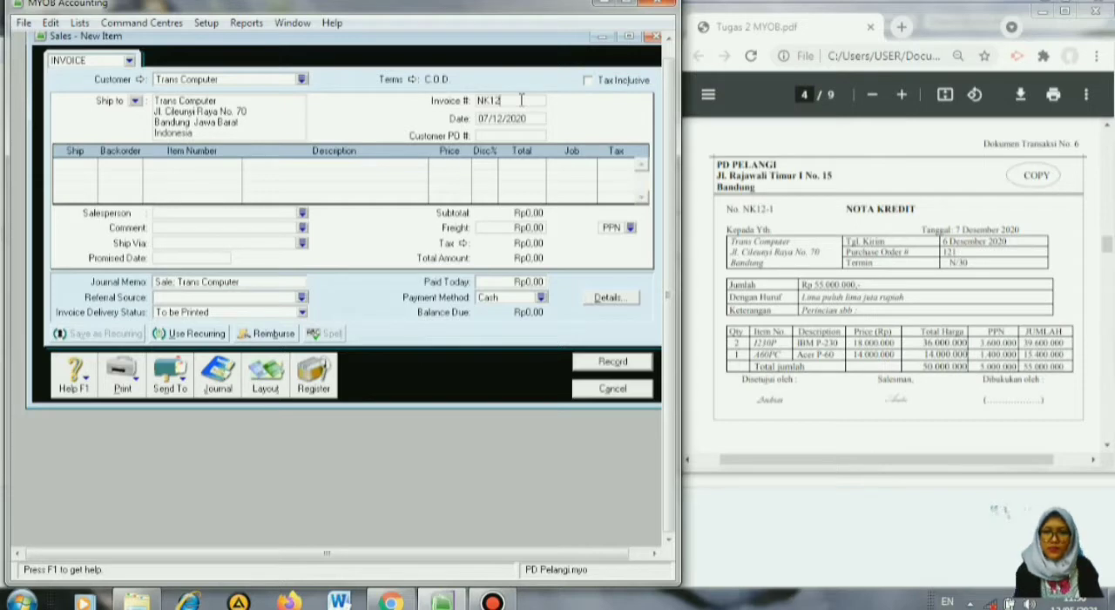
text(-1)
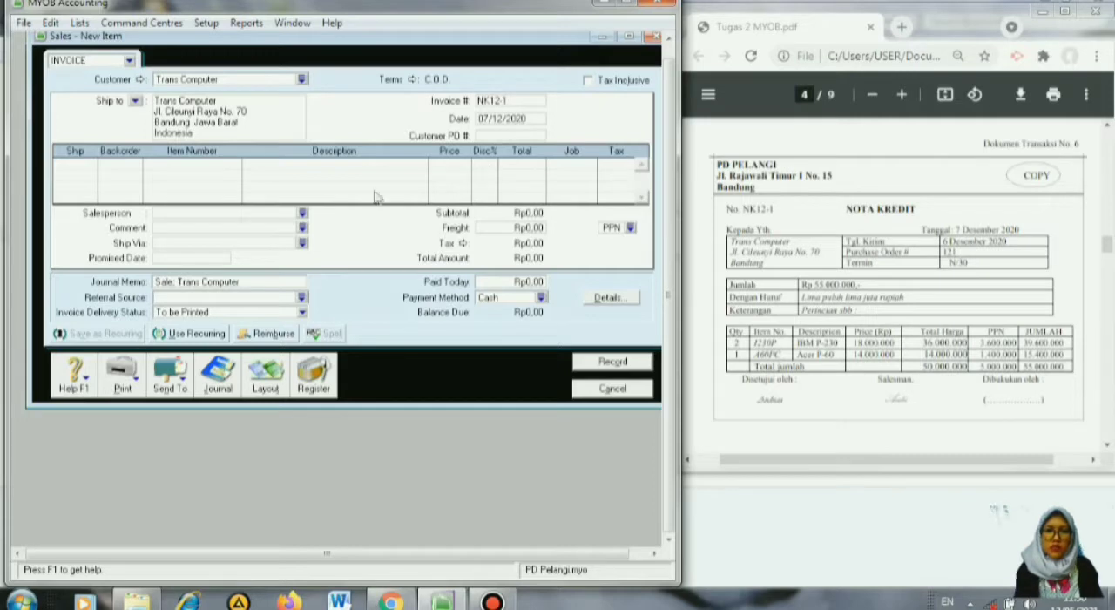
click(81, 165)
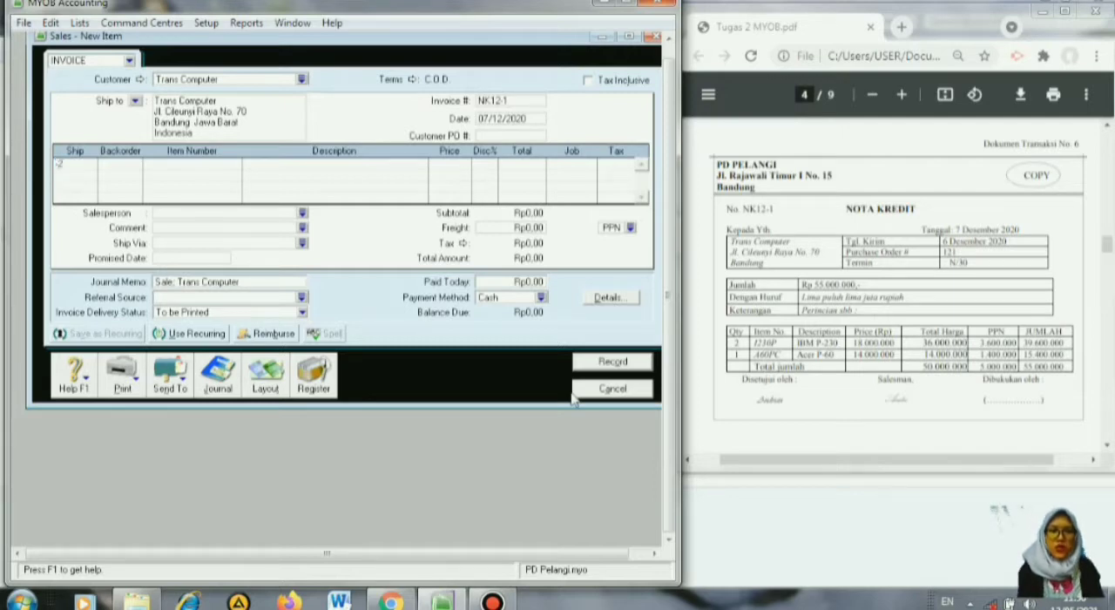
key(Return)
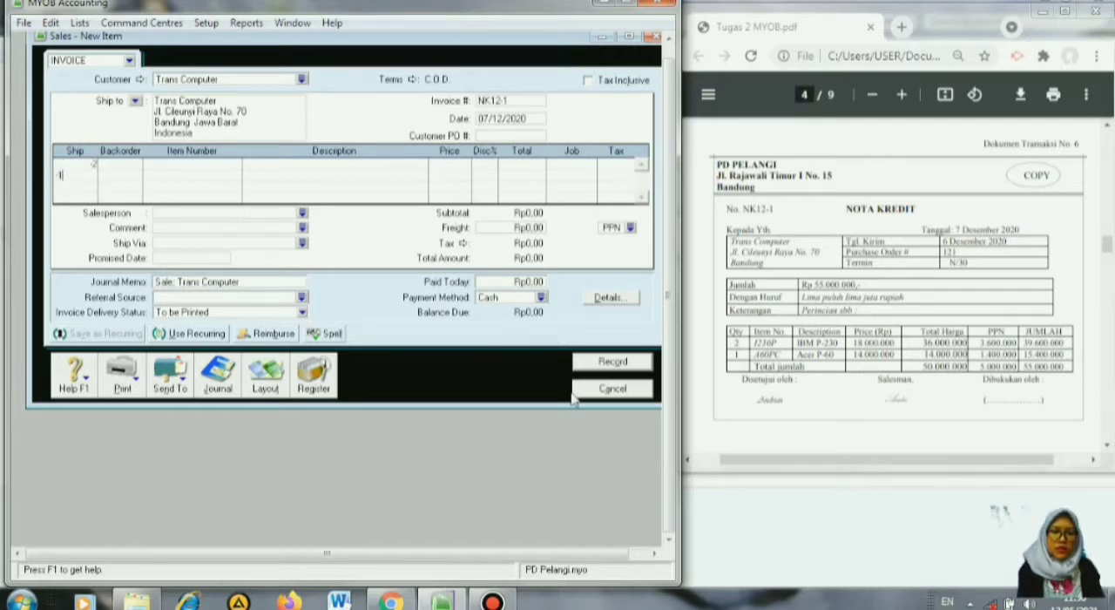
Assign item 1230P IBM P-230 to the -2 line and item A60PC Acer P-60 to the -1 line.
click(118, 163)
key(Tab)
key(Tab)
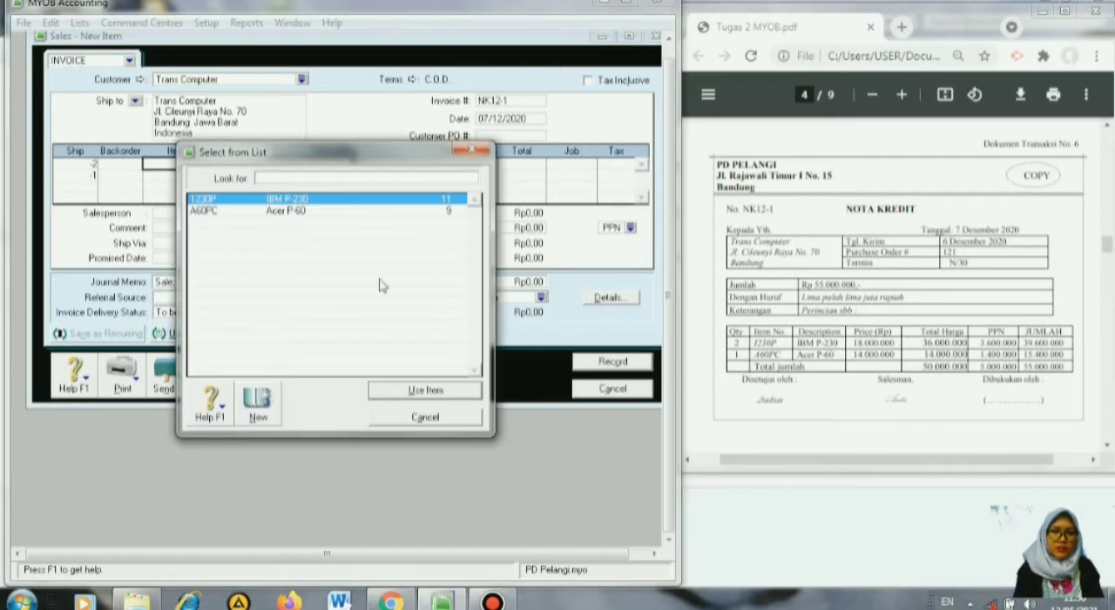
click(401, 387)
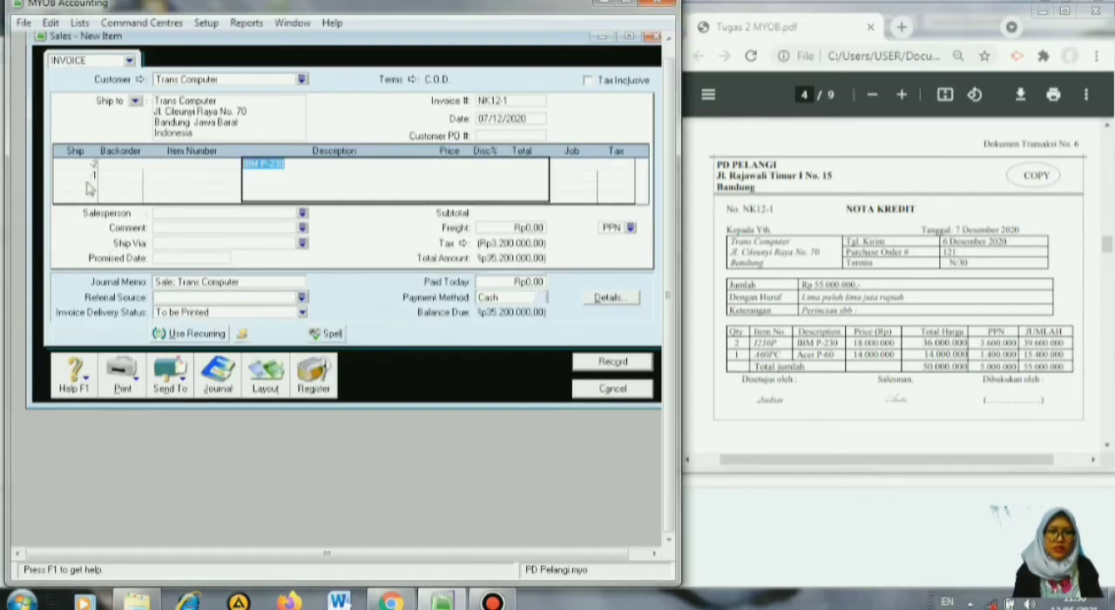
click(110, 177)
key(Tab)
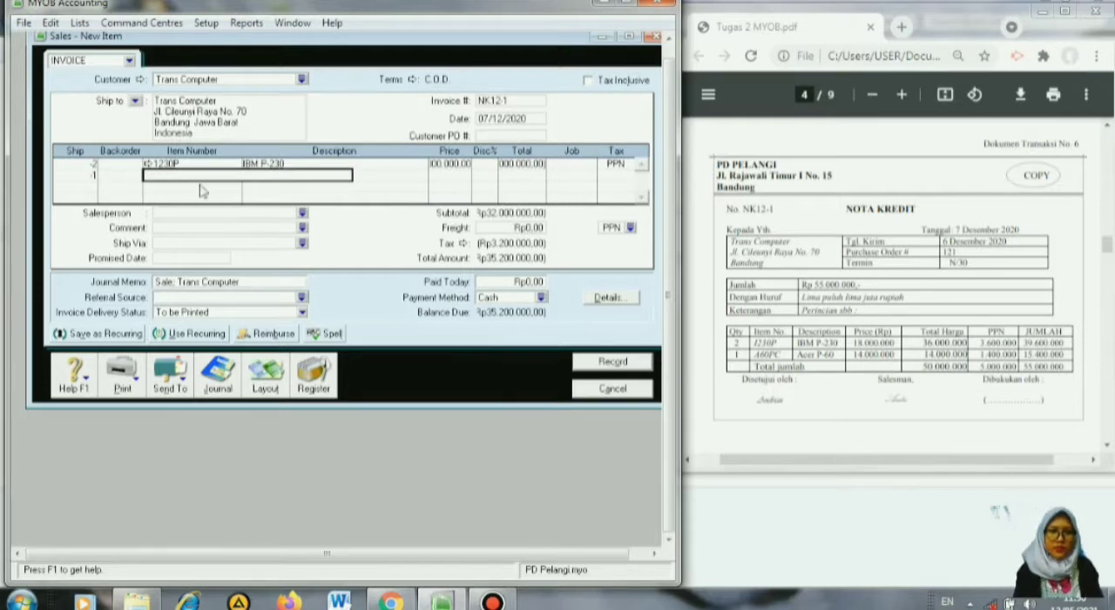
key(Tab)
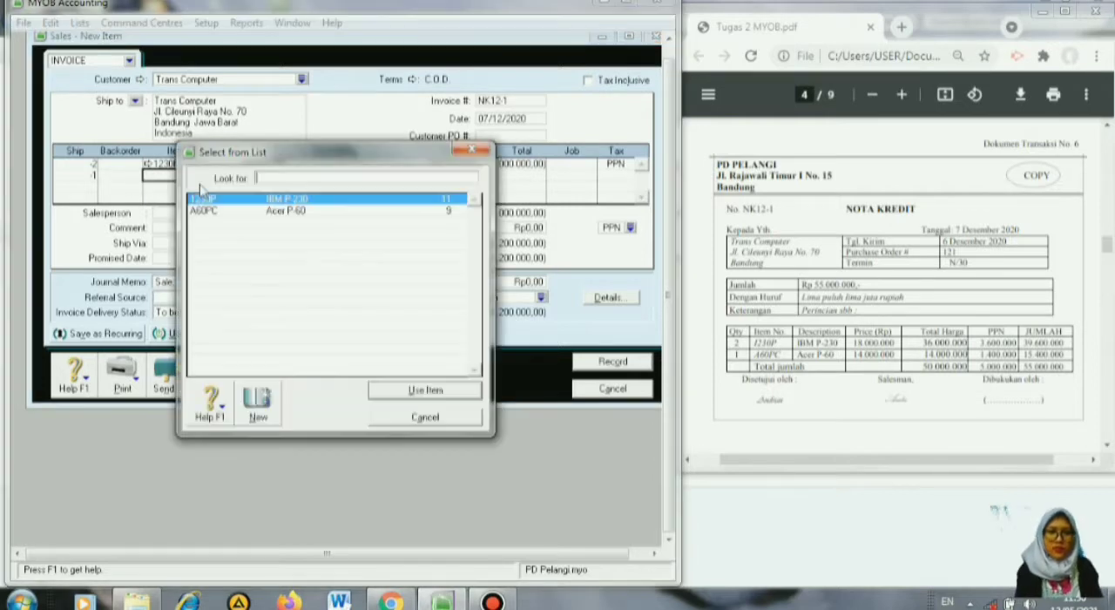
click(287, 214)
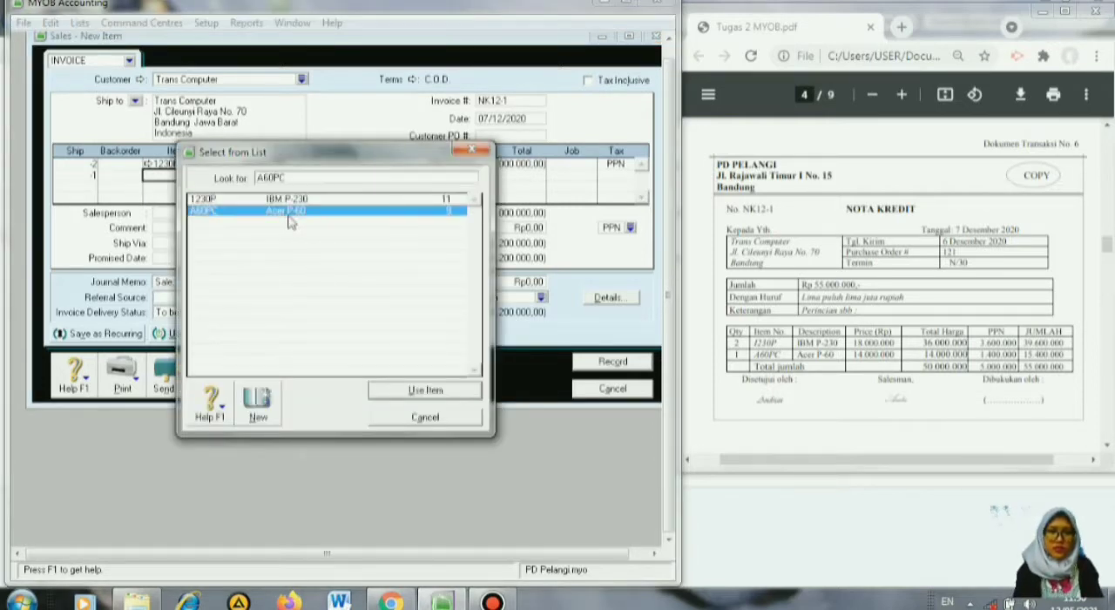
click(424, 390)
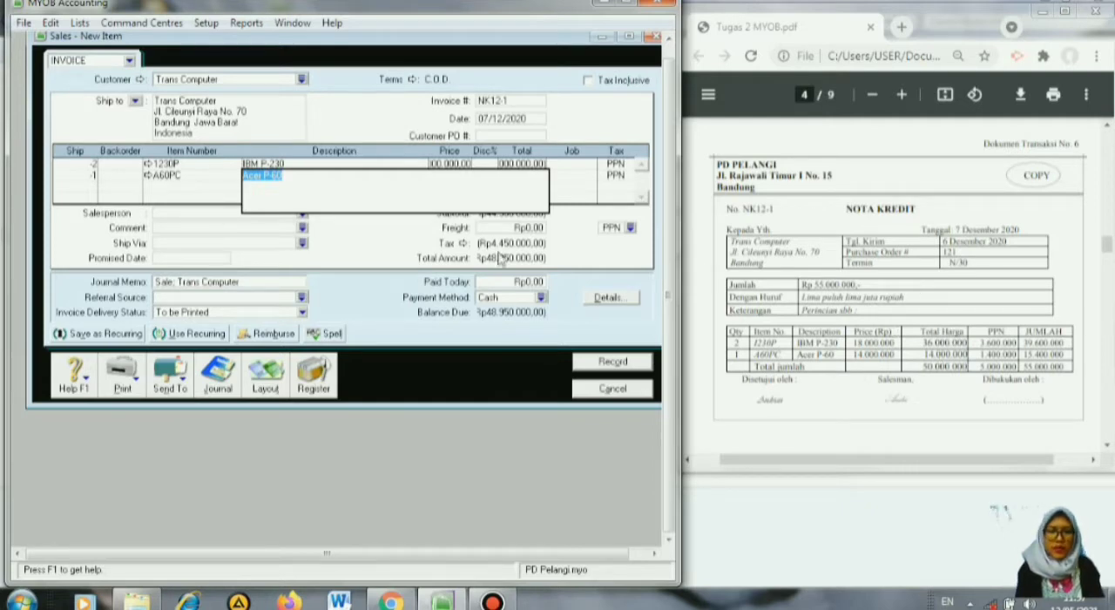
Set the return's unit prices to 18000000 for IBM P-230 and 14000000 for Acer P-60.
click(449, 163)
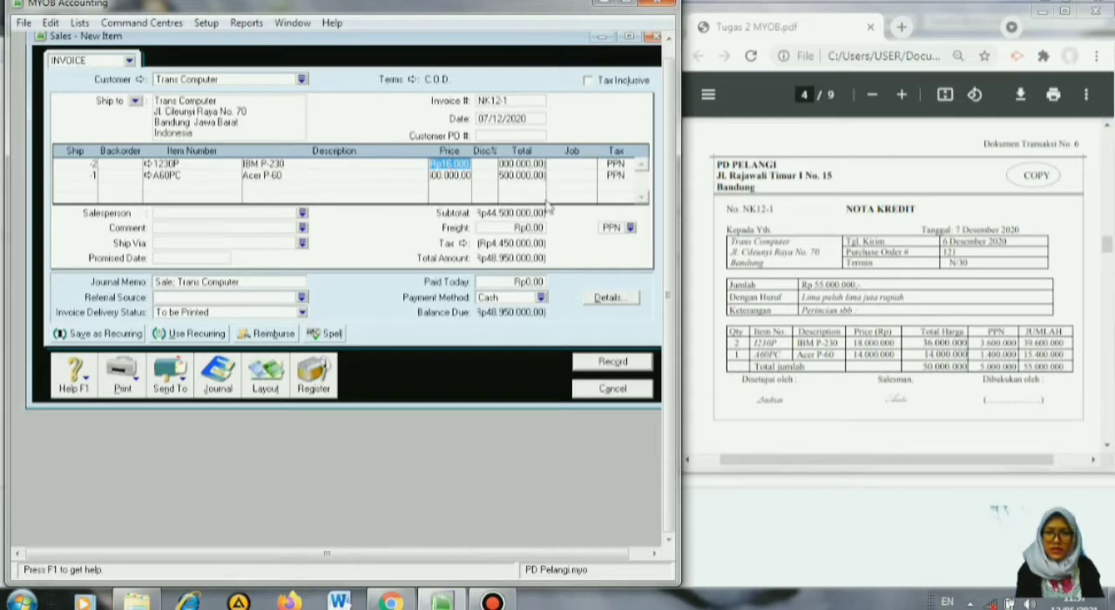
text(18)
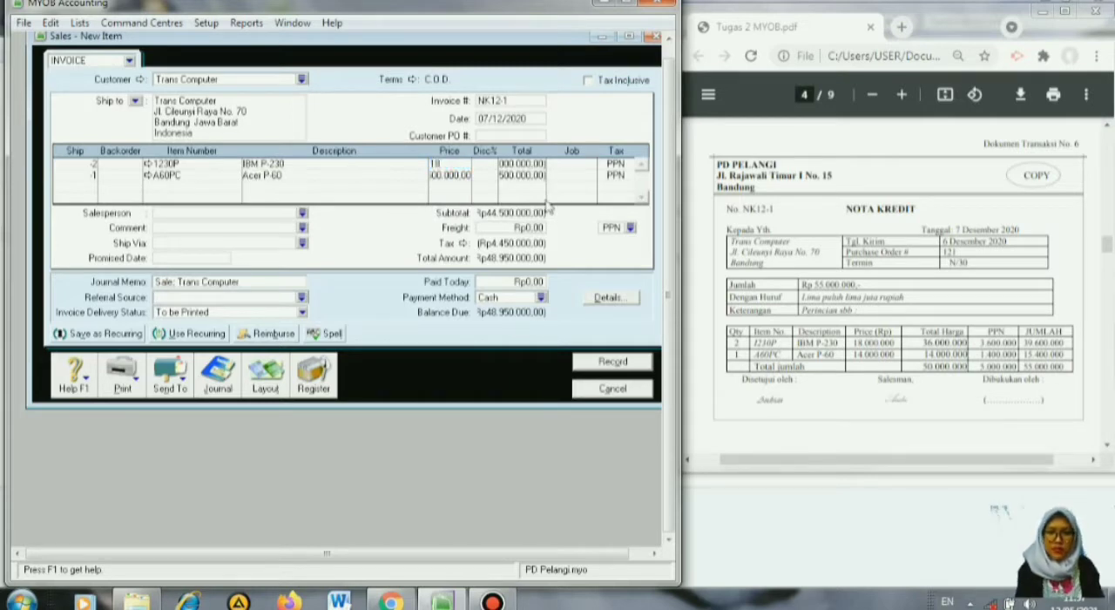
text(000)
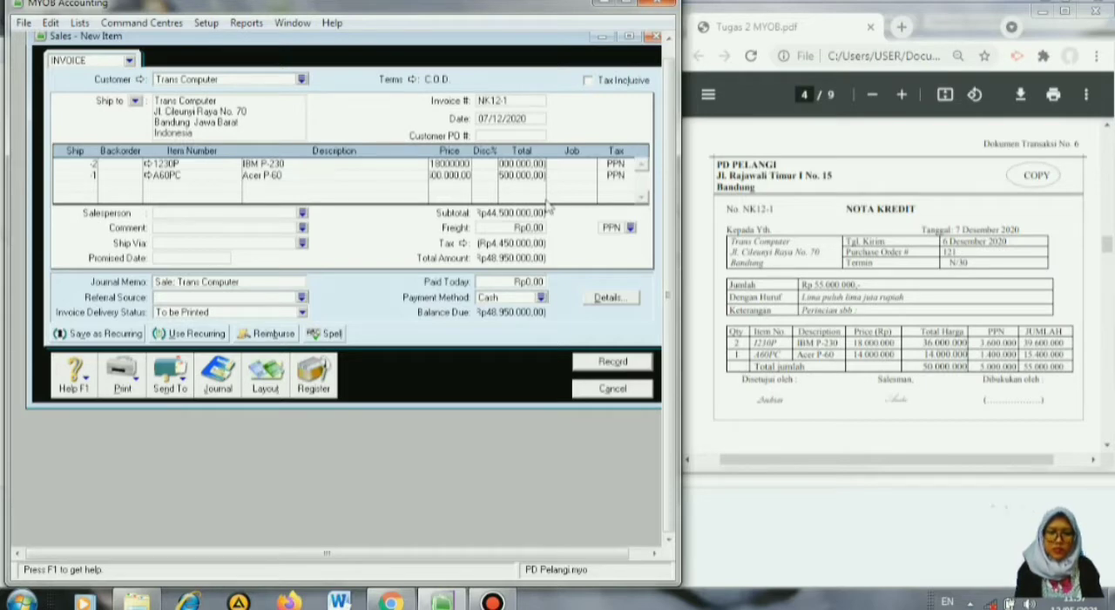
click(462, 175)
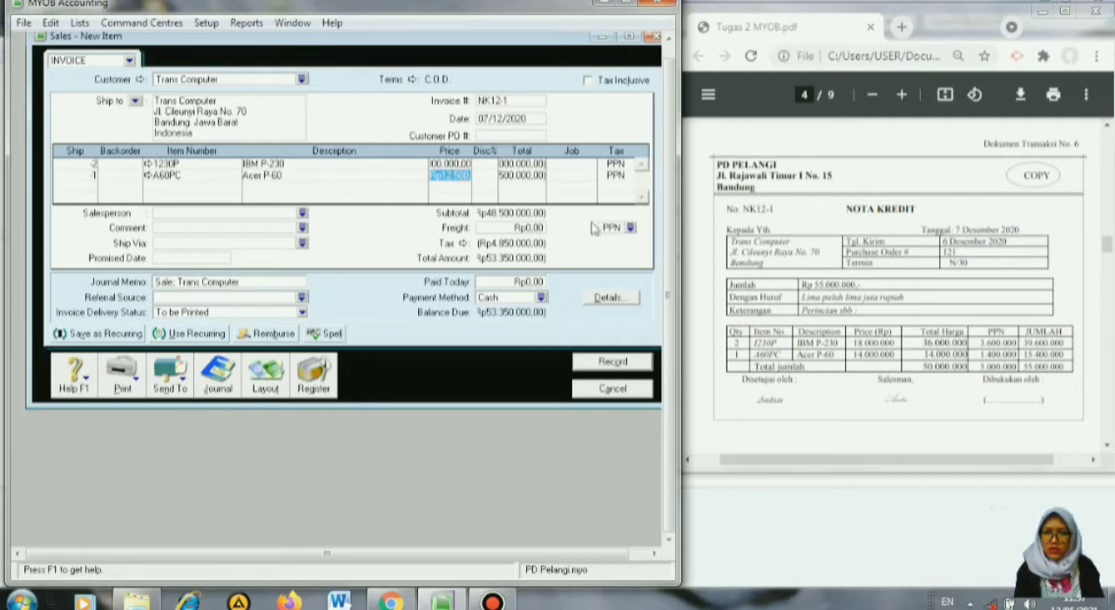
text(14)
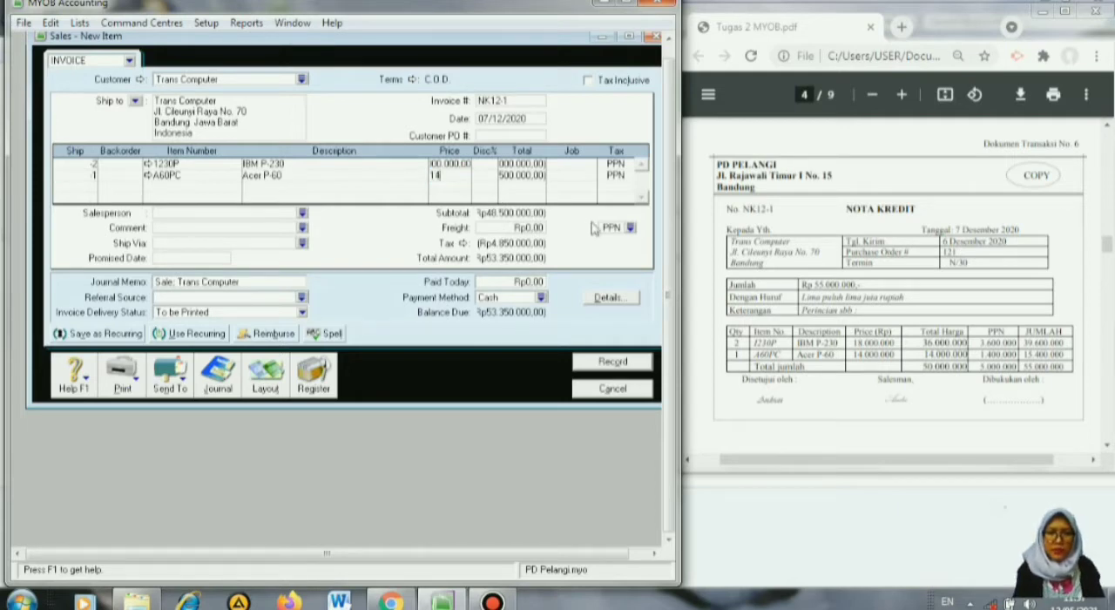
text(000)
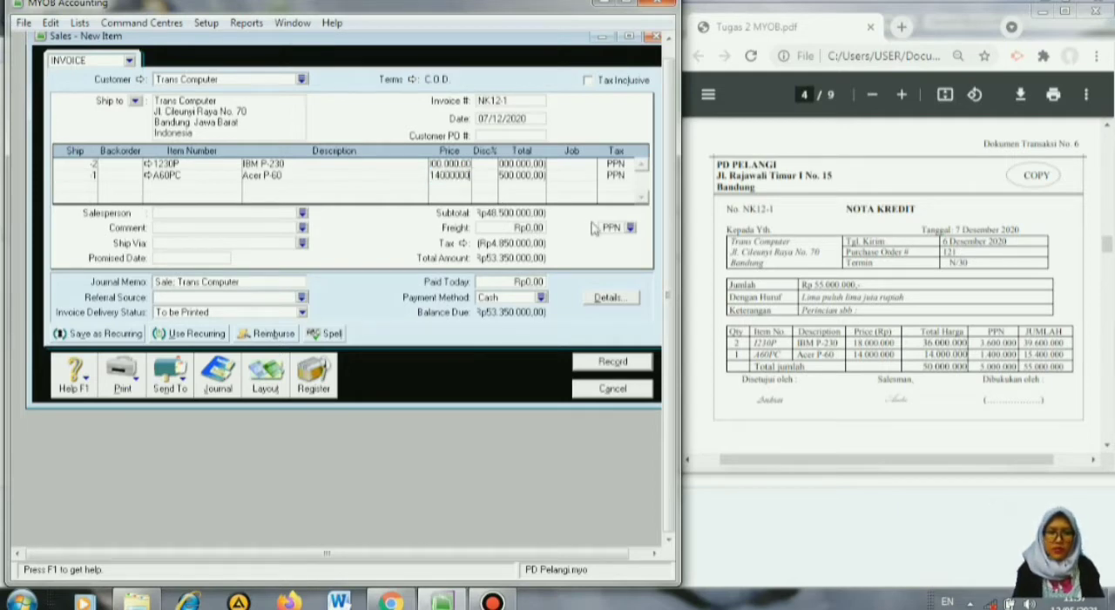
text(000)
key(Return)
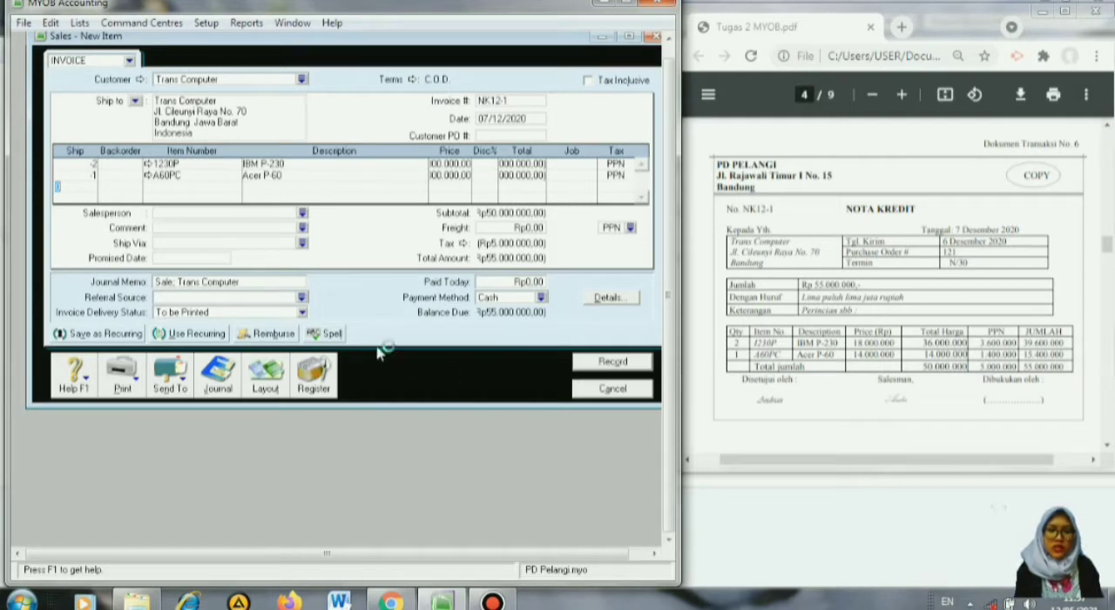
Check the income account for tracking sales in the item information of IBM P-230 and Acer P-60.
click(148, 163)
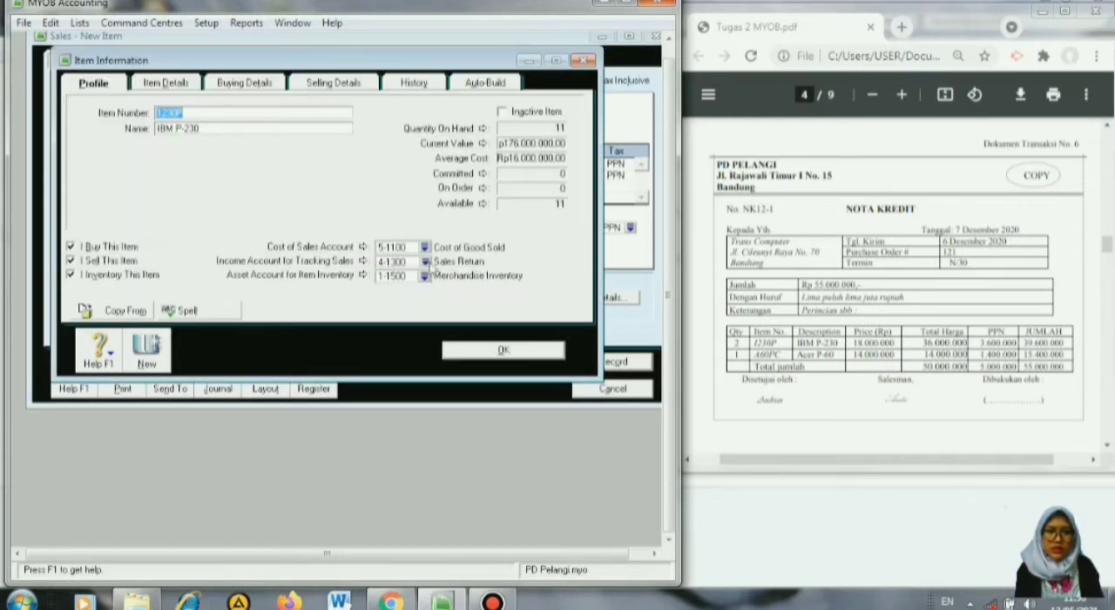
click(488, 351)
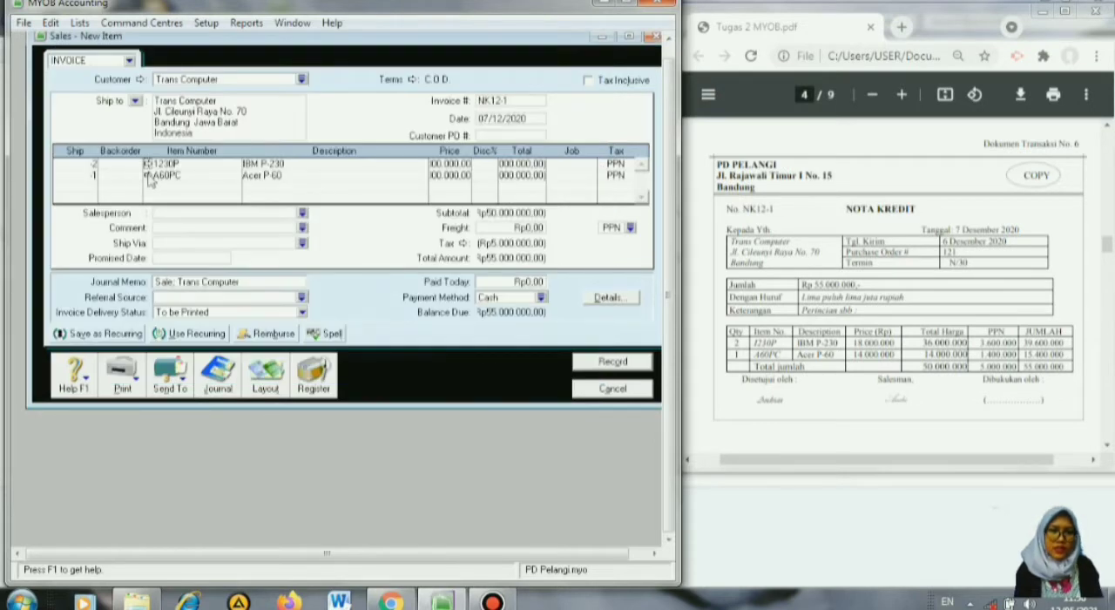
click(147, 176)
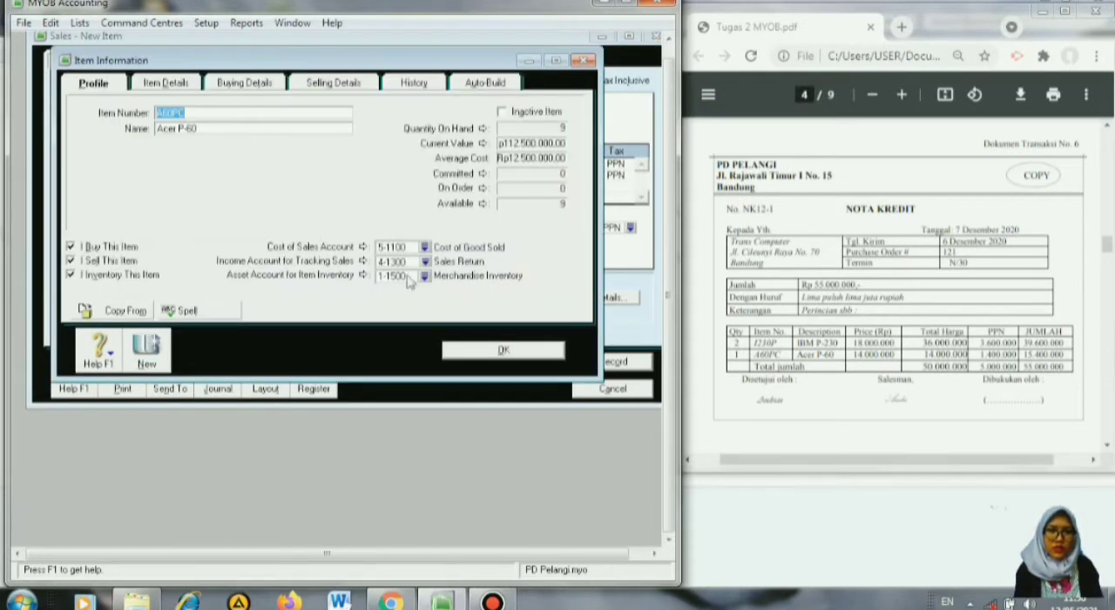
click(501, 349)
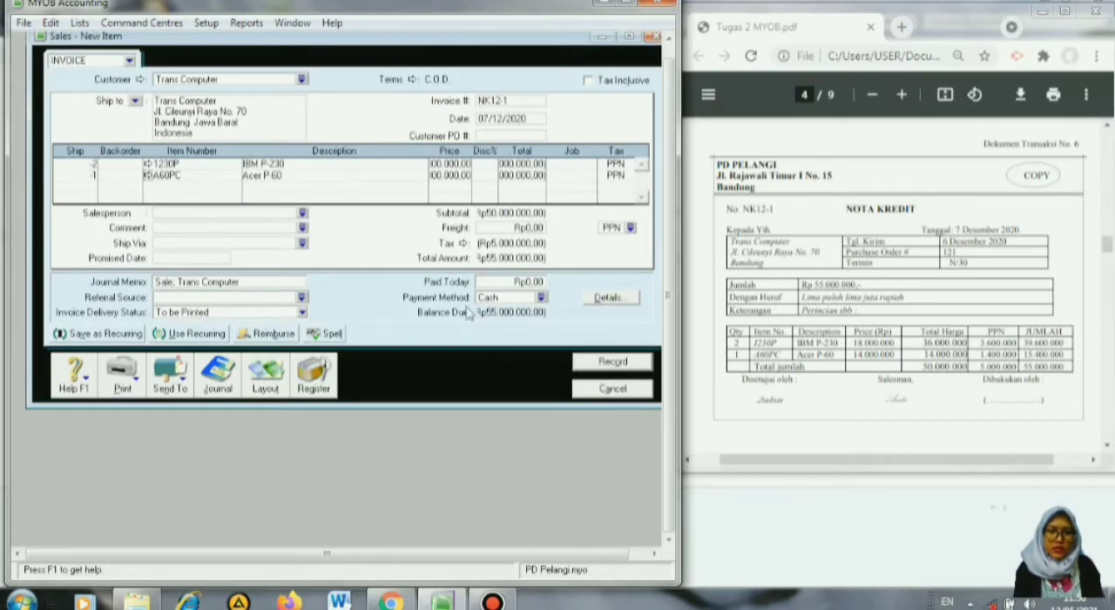
Record the NK12-1 sales return and start applying its credit to a sale from the Sales Register's returns and credits.
click(587, 366)
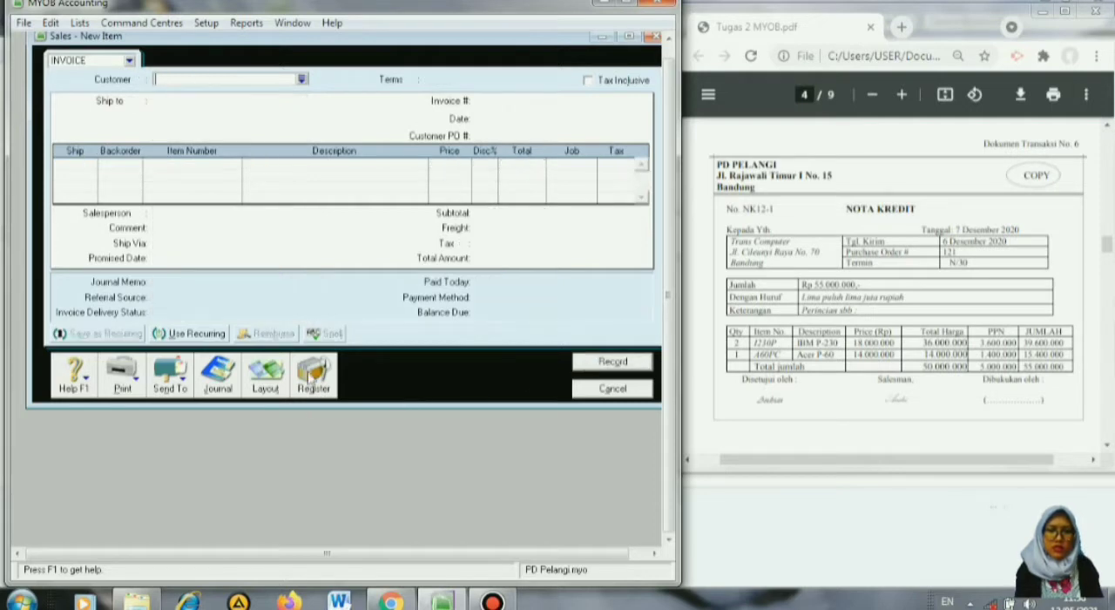
click(312, 374)
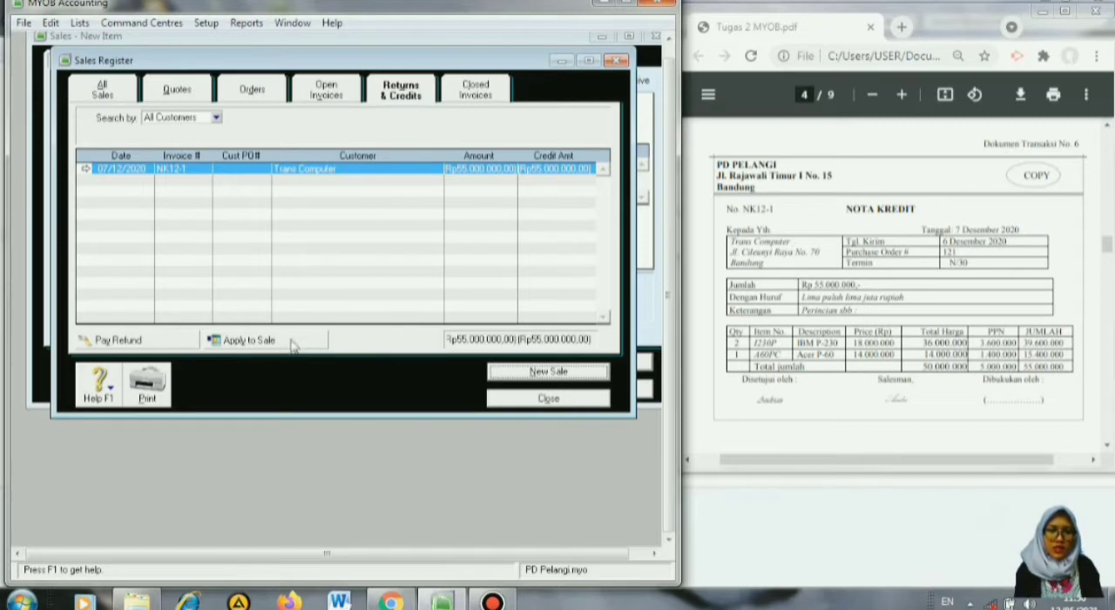
click(249, 340)
Enter NK12-1 as the ID number of the Trans Computer credit settlement.
click(533, 120)
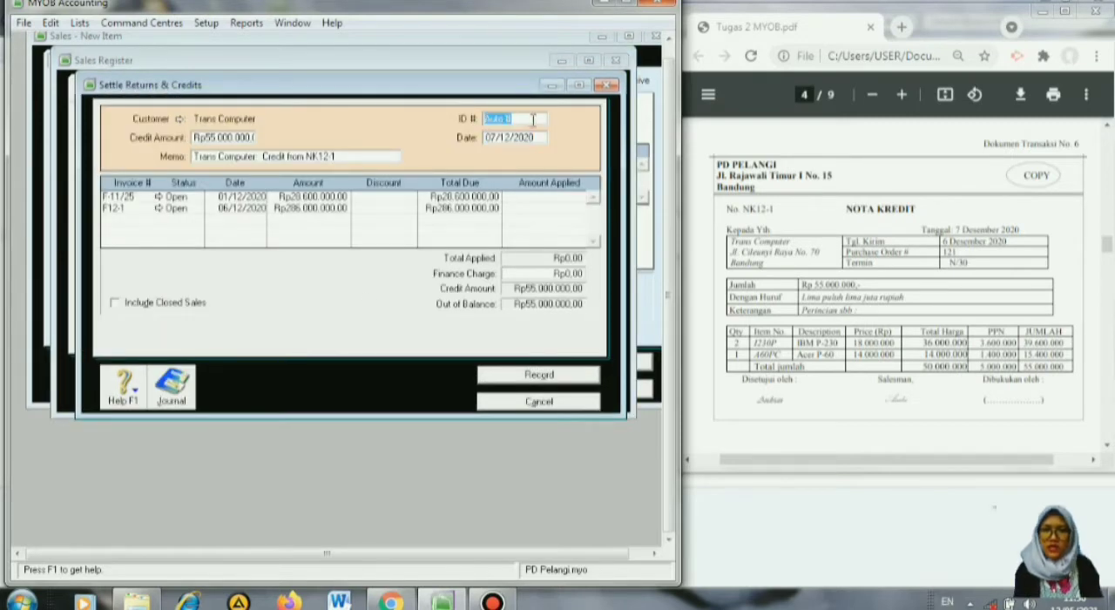
text(NK)
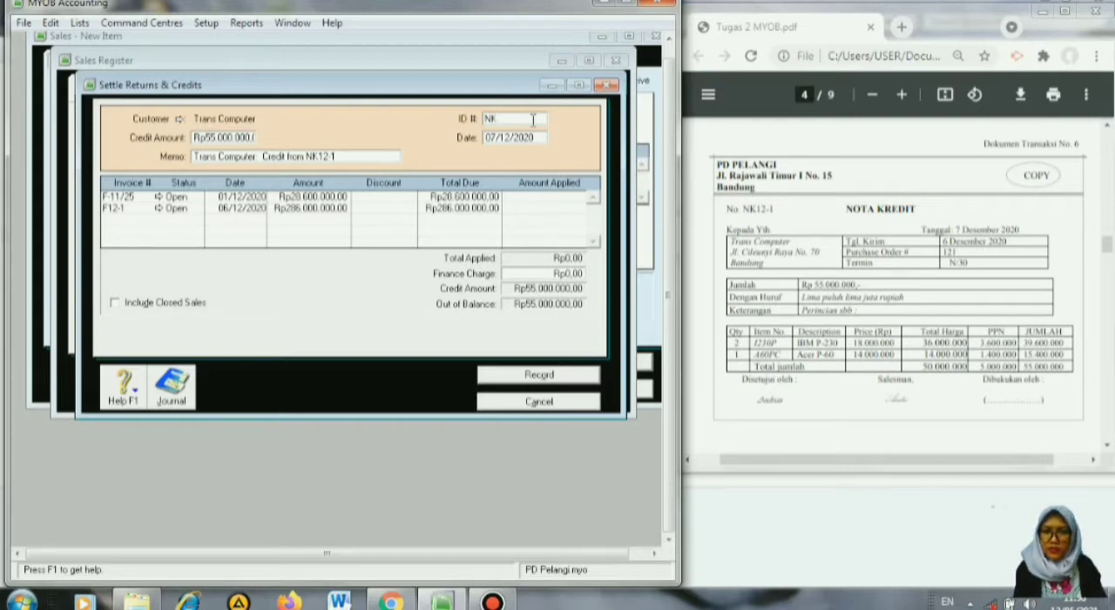
text(12-1)
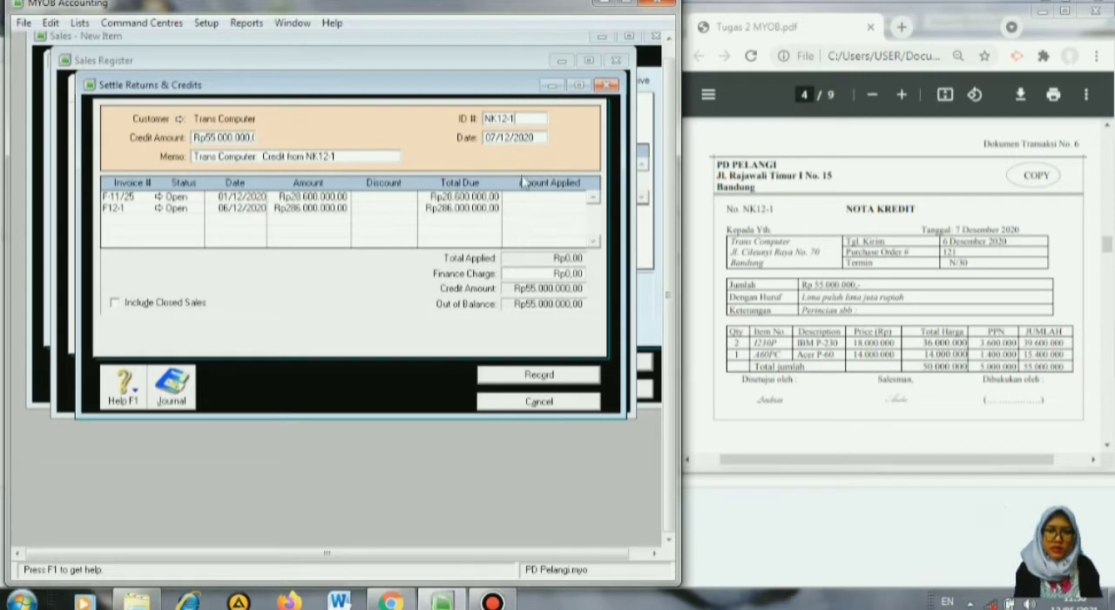
Apply the Trans Computer credit as Rp28.600.000 to invoice F-11/25 and Rp26.400.000 to F12-1, record the settlement and close the sales windows.
key(Tab)
key(Tab)
key(Tab)
key(Tab)
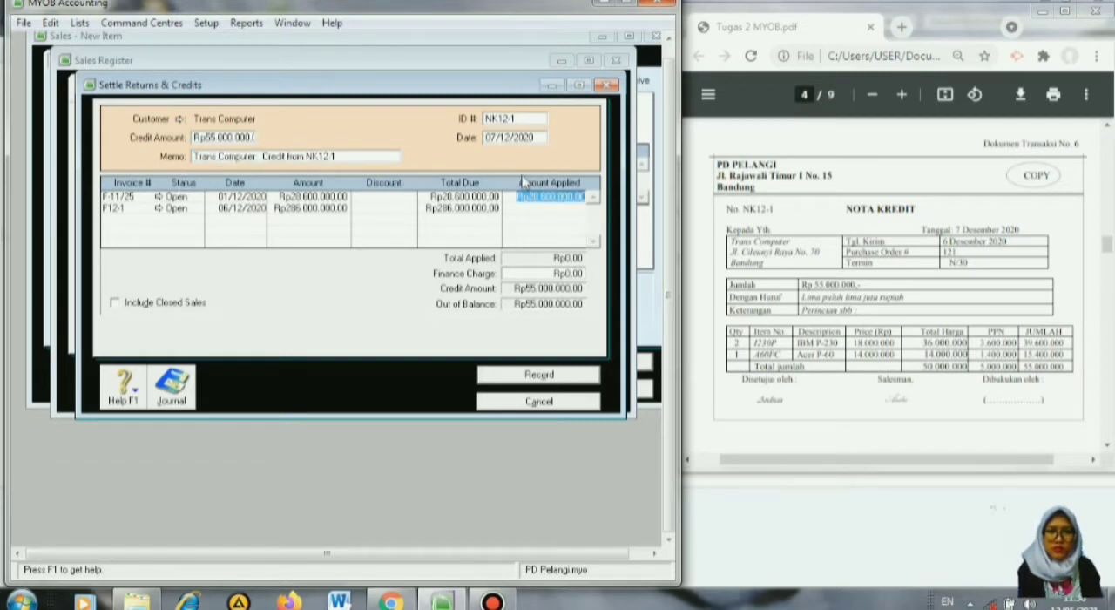
key(Tab)
key(Tab)
key(Tab)
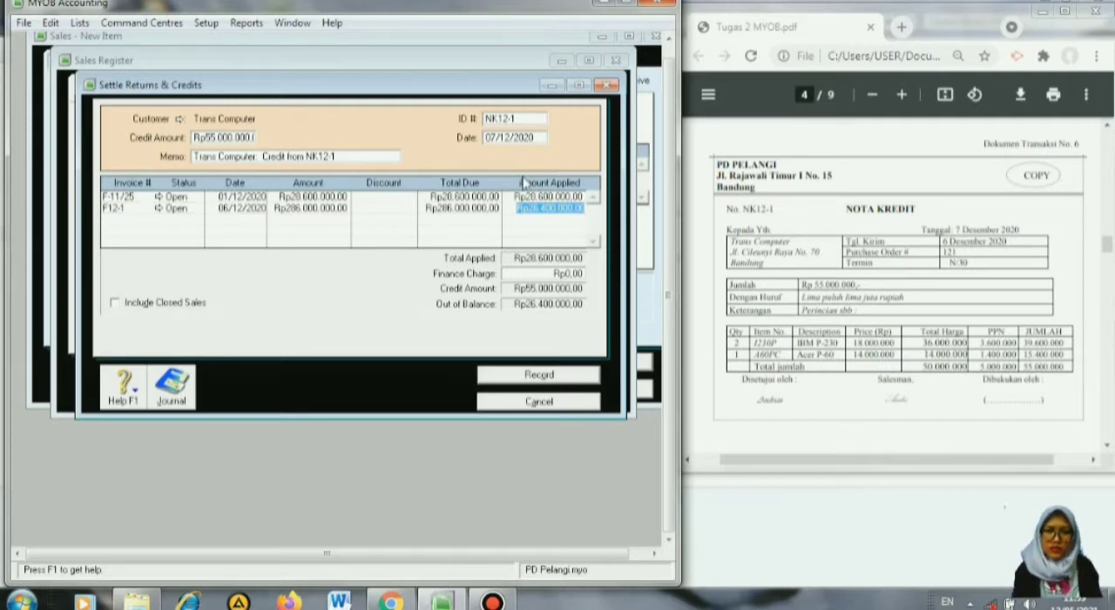
key(Tab)
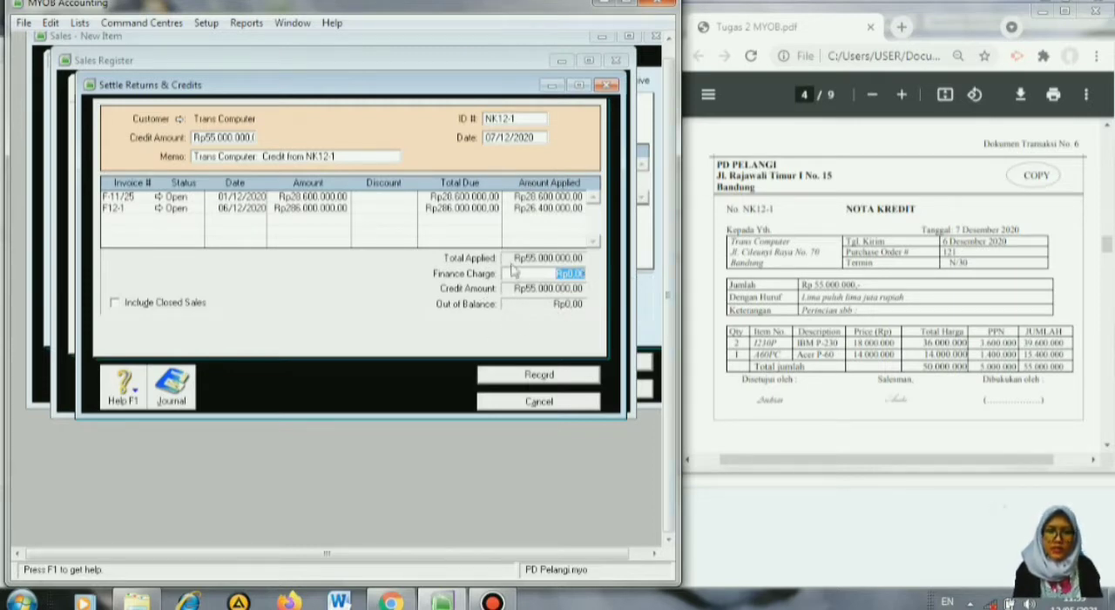
click(525, 377)
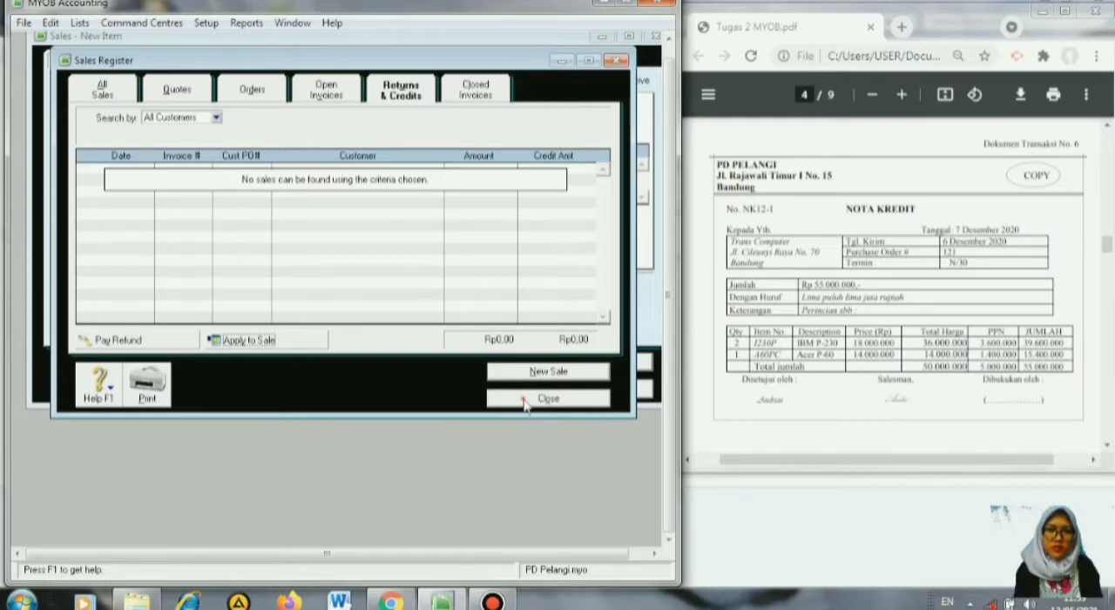
click(525, 399)
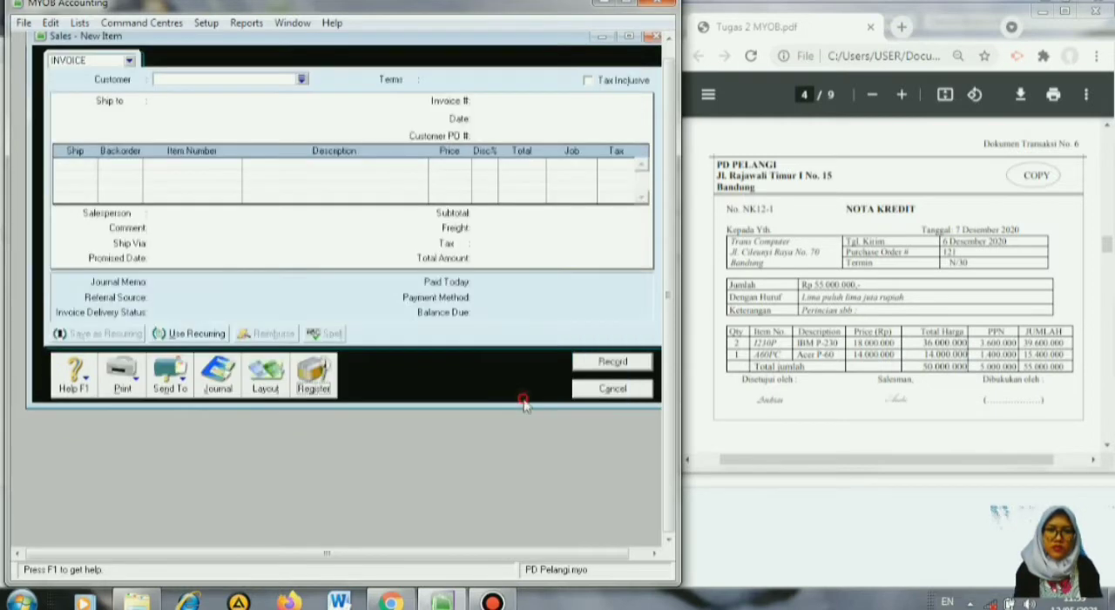
click(583, 394)
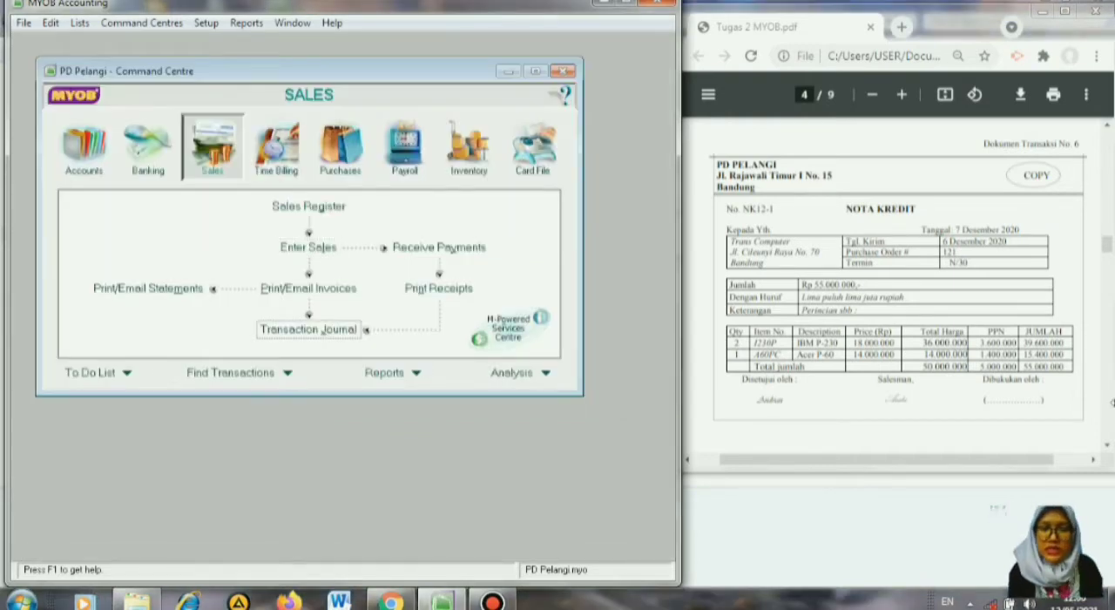
Bring up source document No. 7 and start a bill payment to supplier PT. Makmur Jaya.
click(1110, 433)
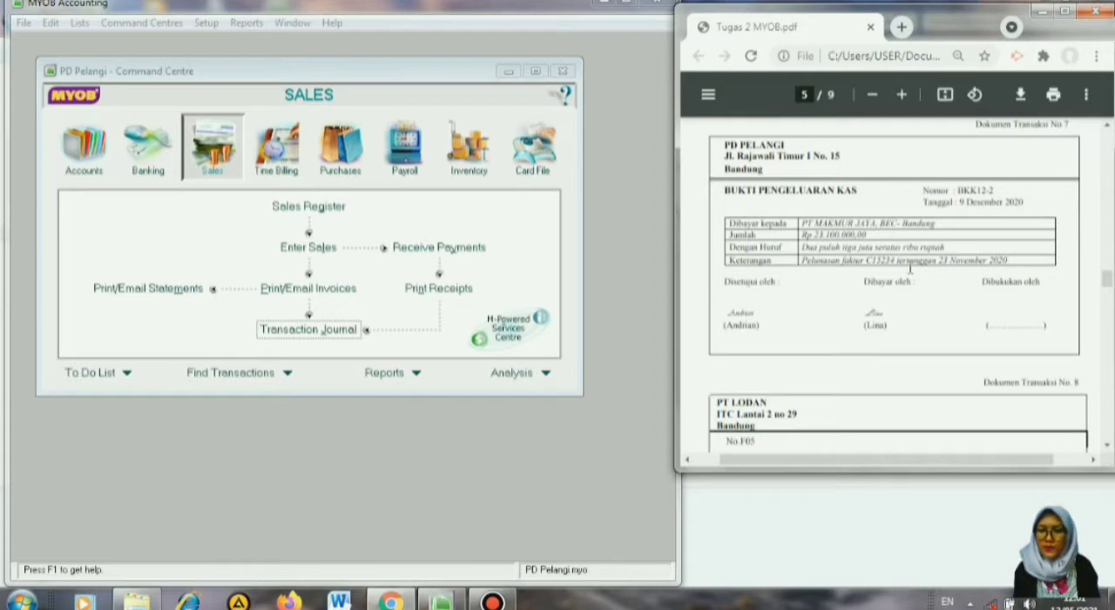
click(331, 148)
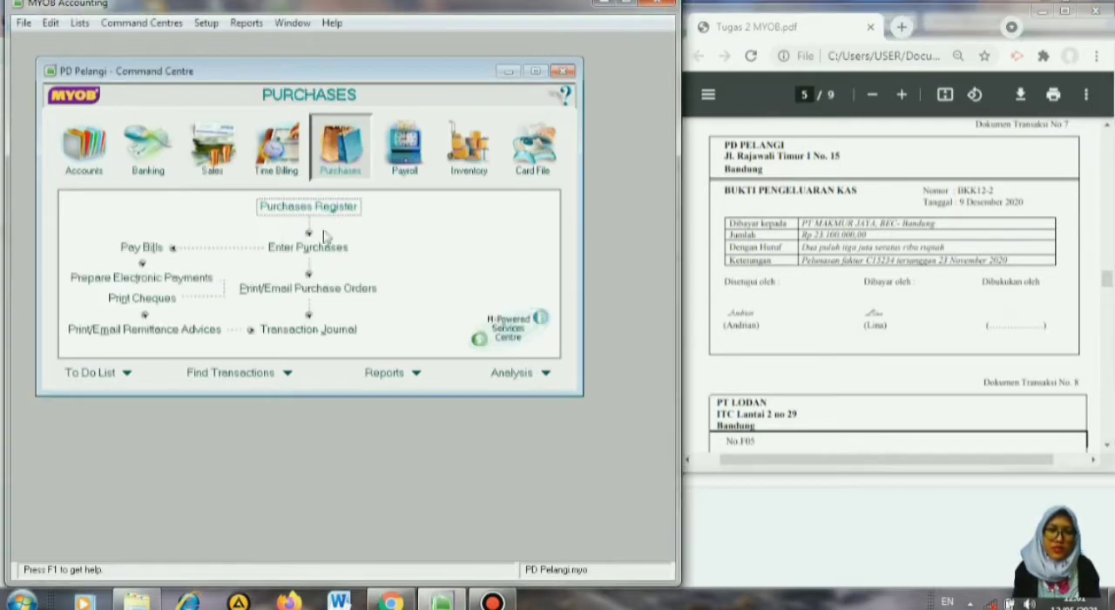
click(142, 252)
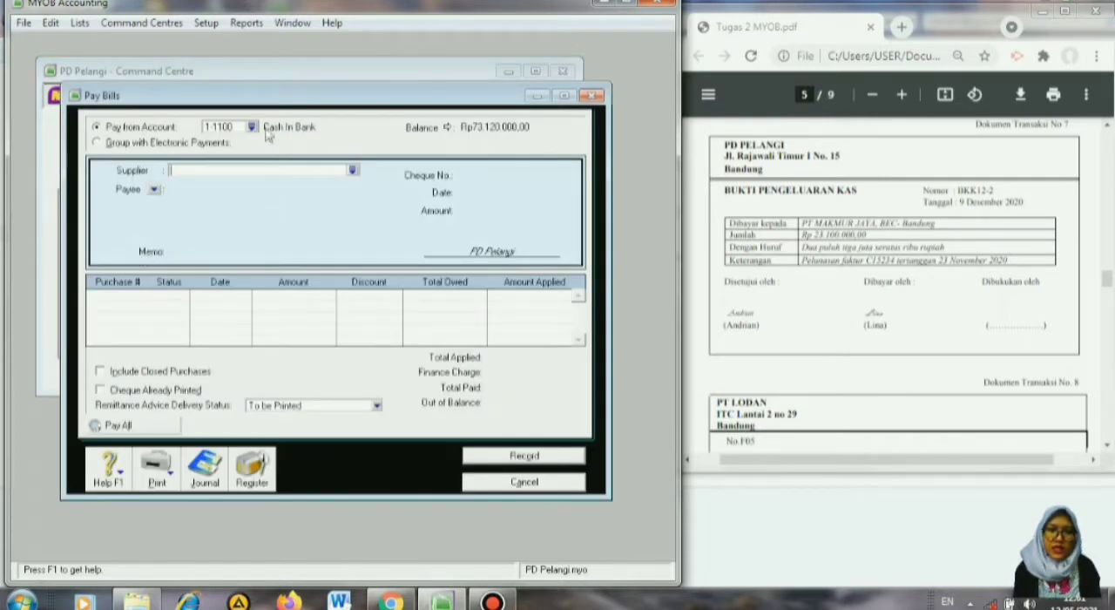
click(353, 172)
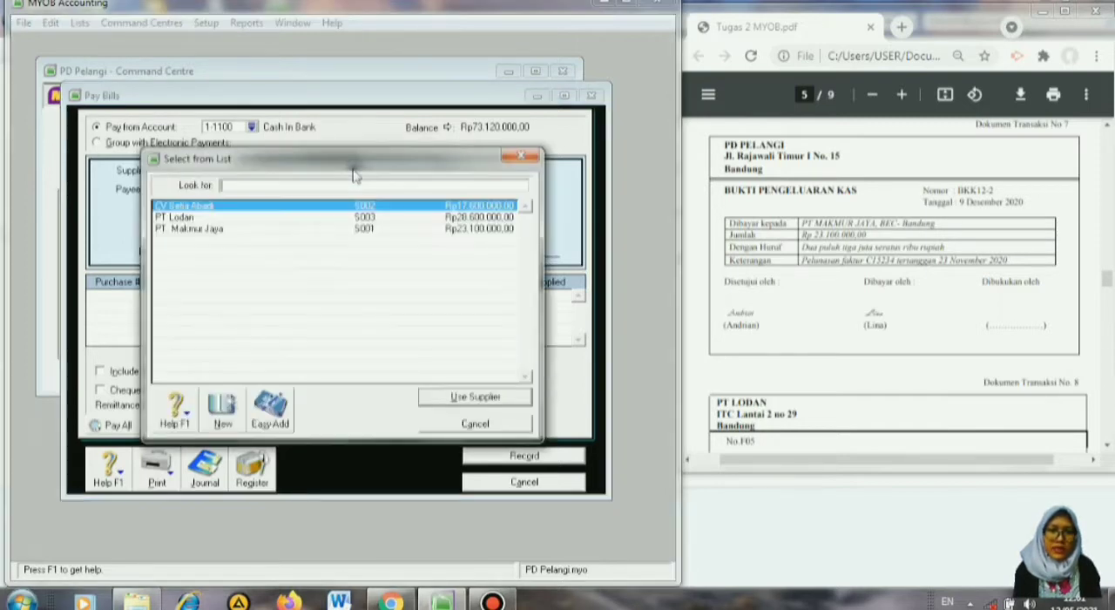
click(301, 232)
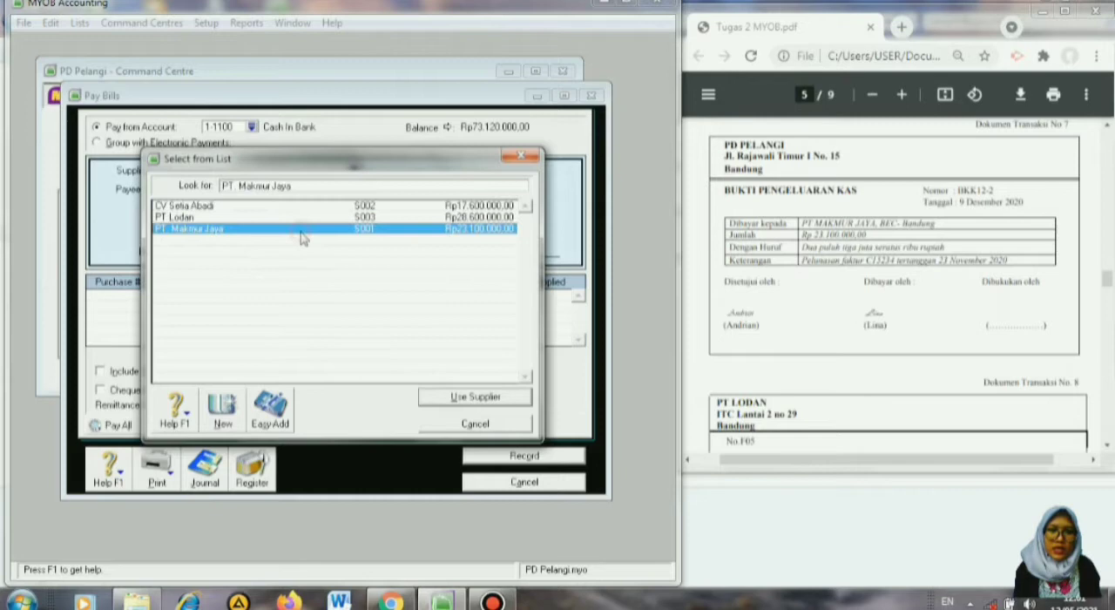
click(441, 400)
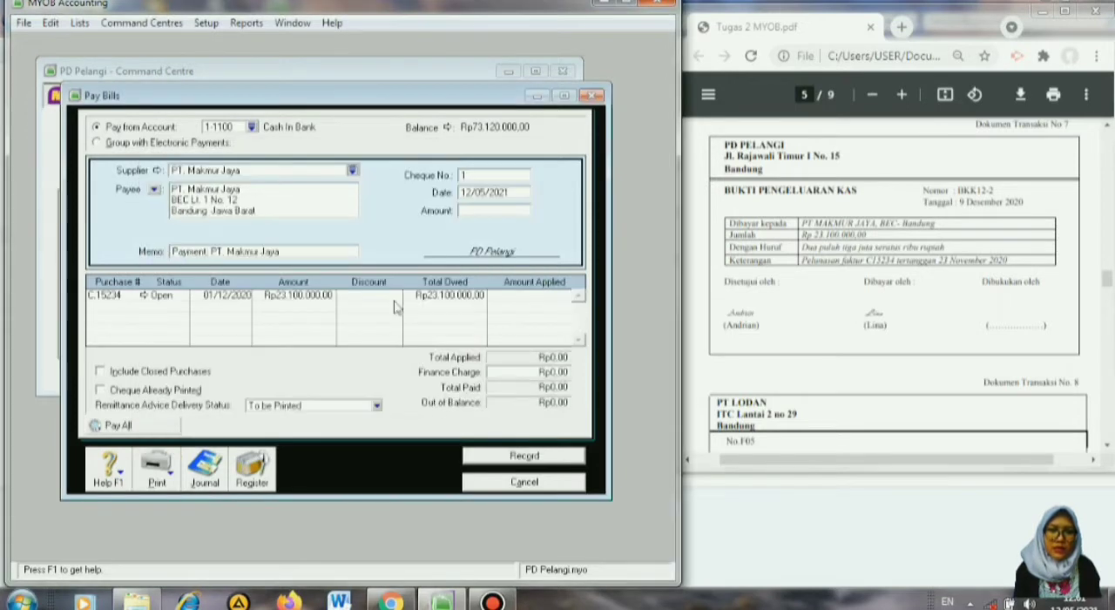
Set the bill payment's cheque number to BKK12-2 and its date to 09/12/2020.
click(516, 174)
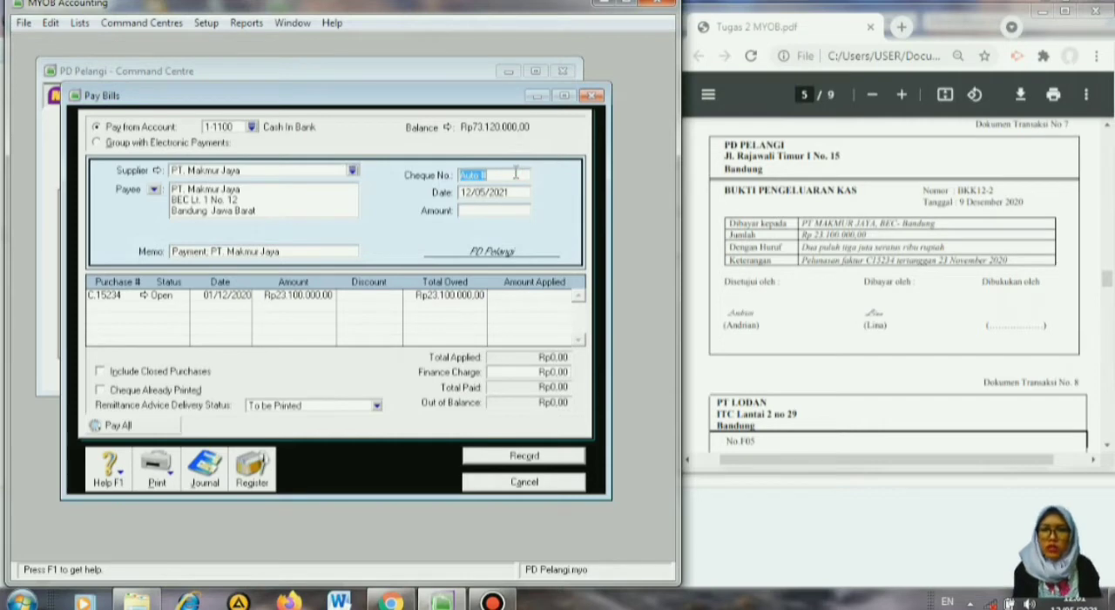
text(BK)
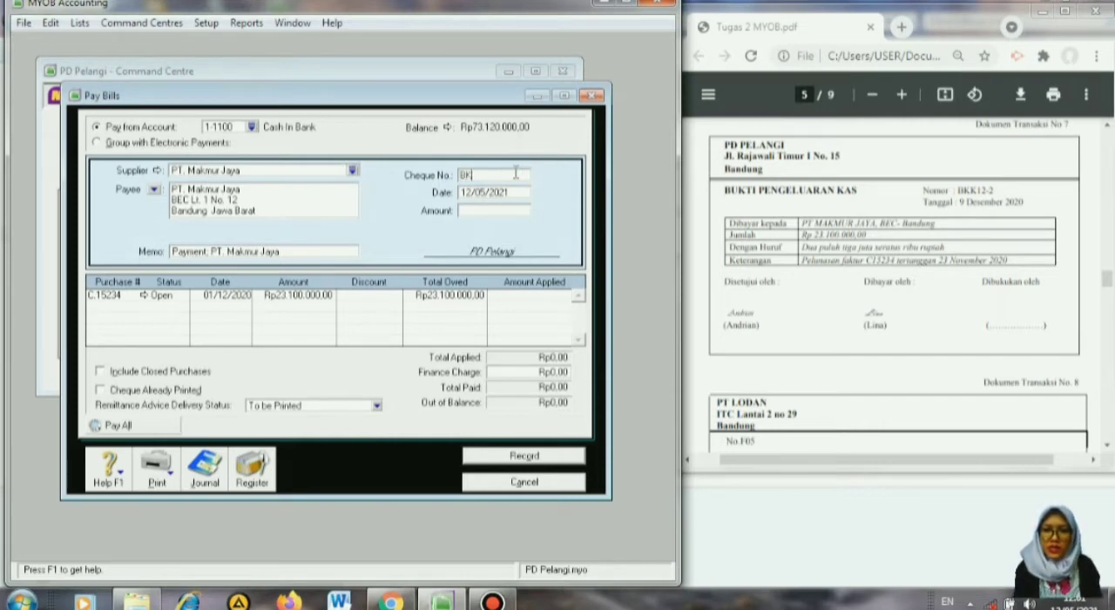
text(K12-2)
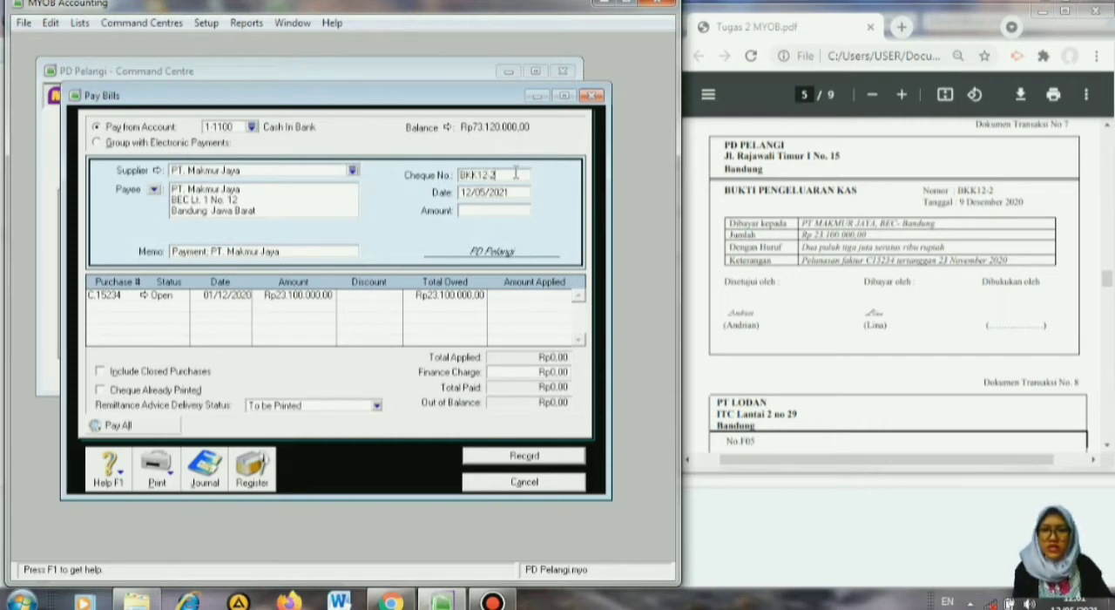
key(Tab)
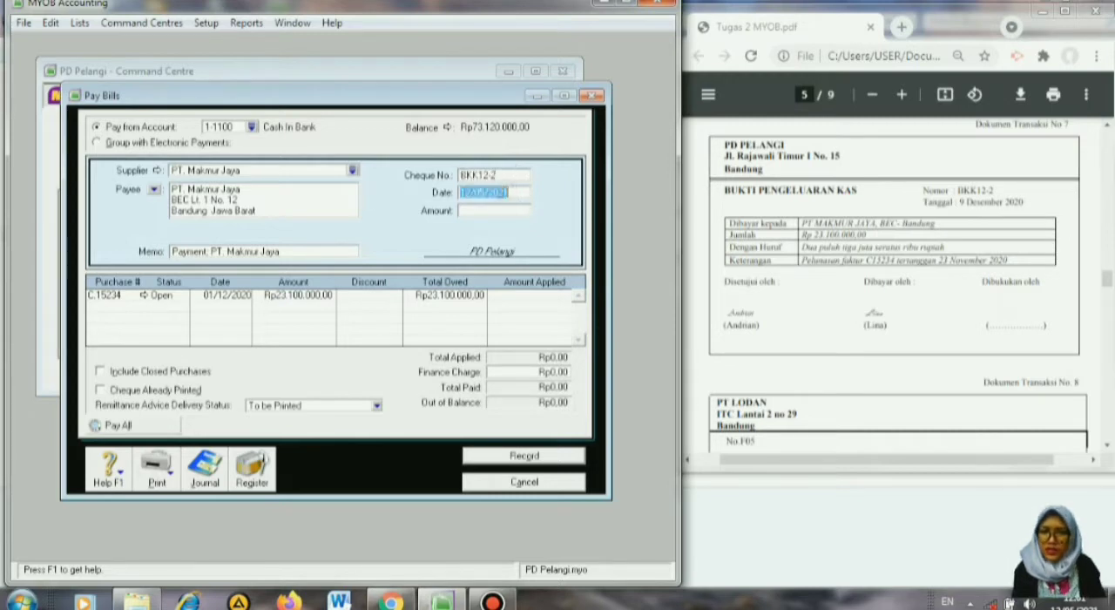
key(BackSpace)
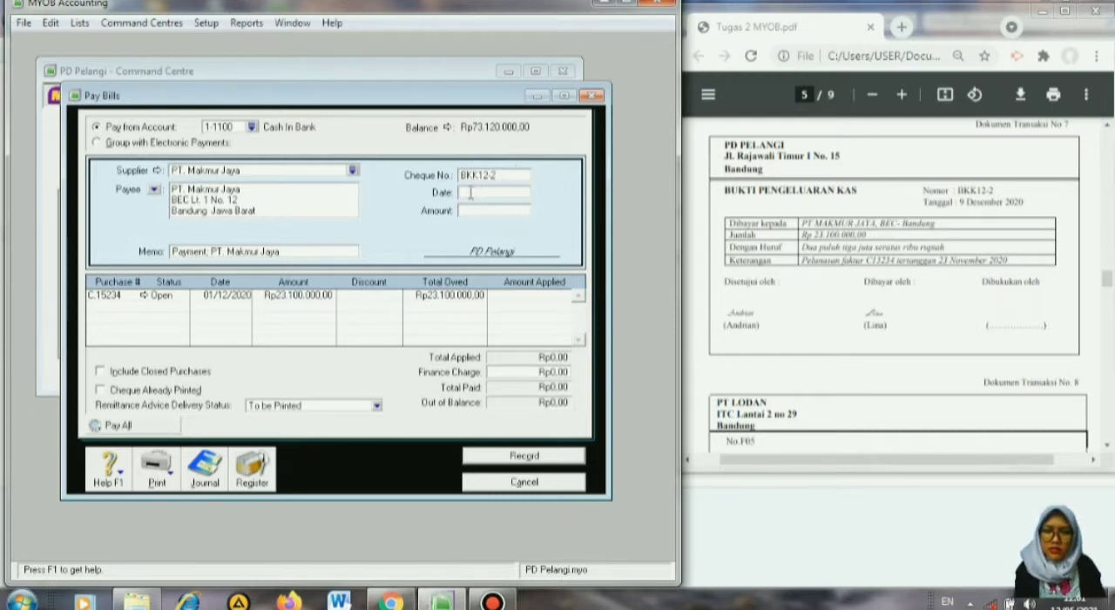
text(09/12)
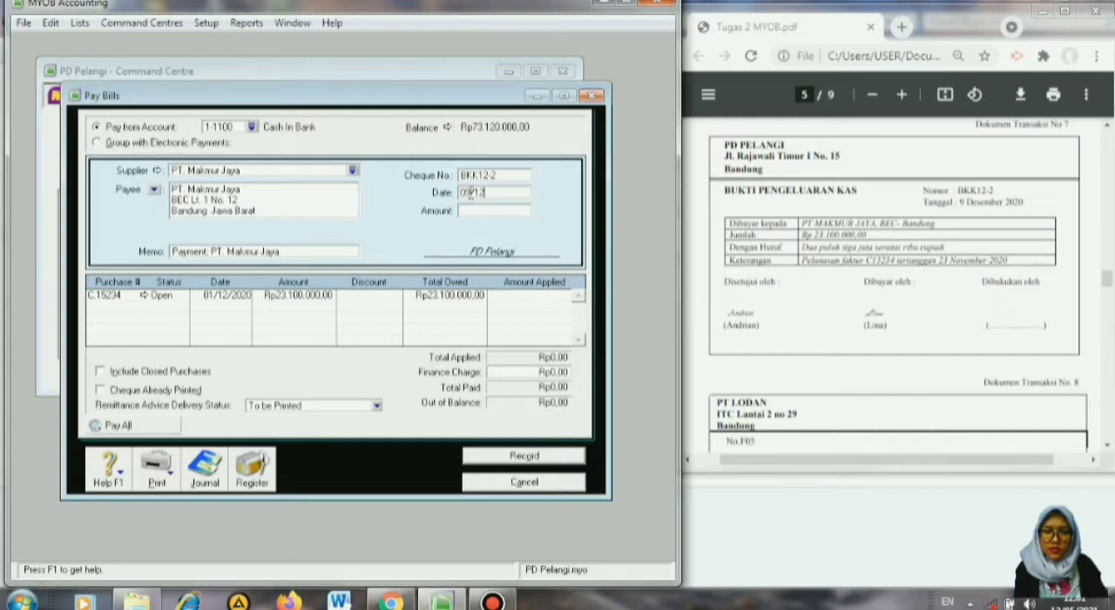
text(/2020)
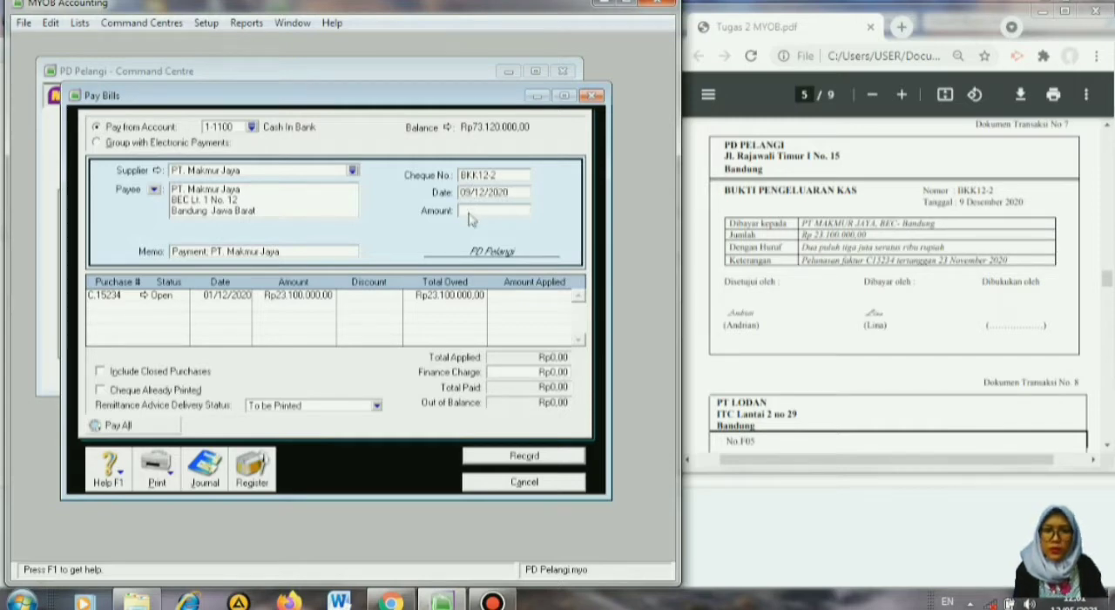
Set the amount of the PT. Makmur Jaya payment to 23.100.000.
click(476, 211)
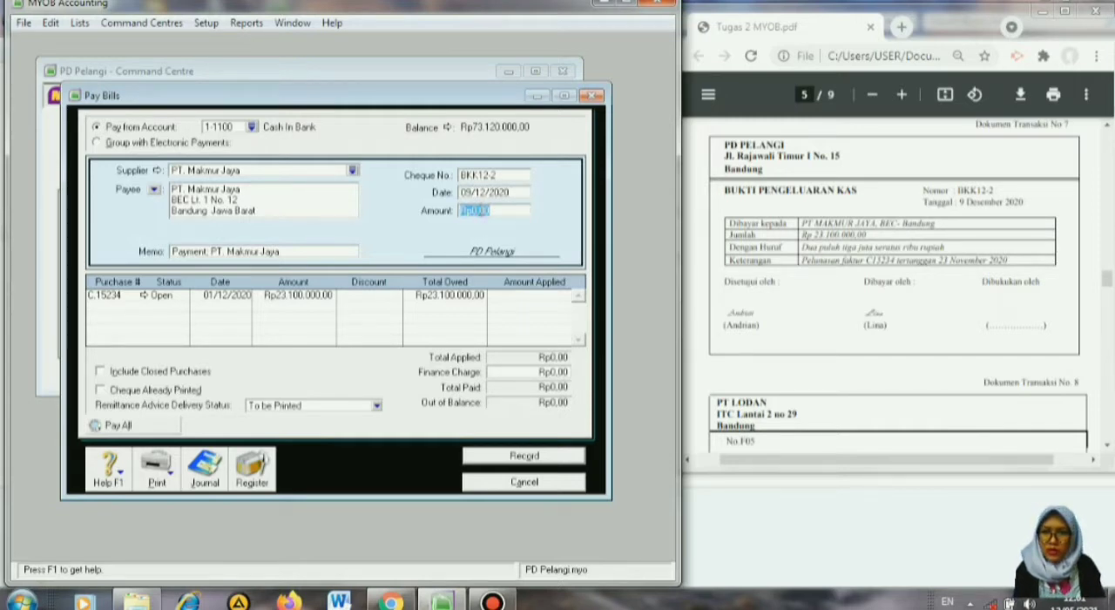
text(23.)
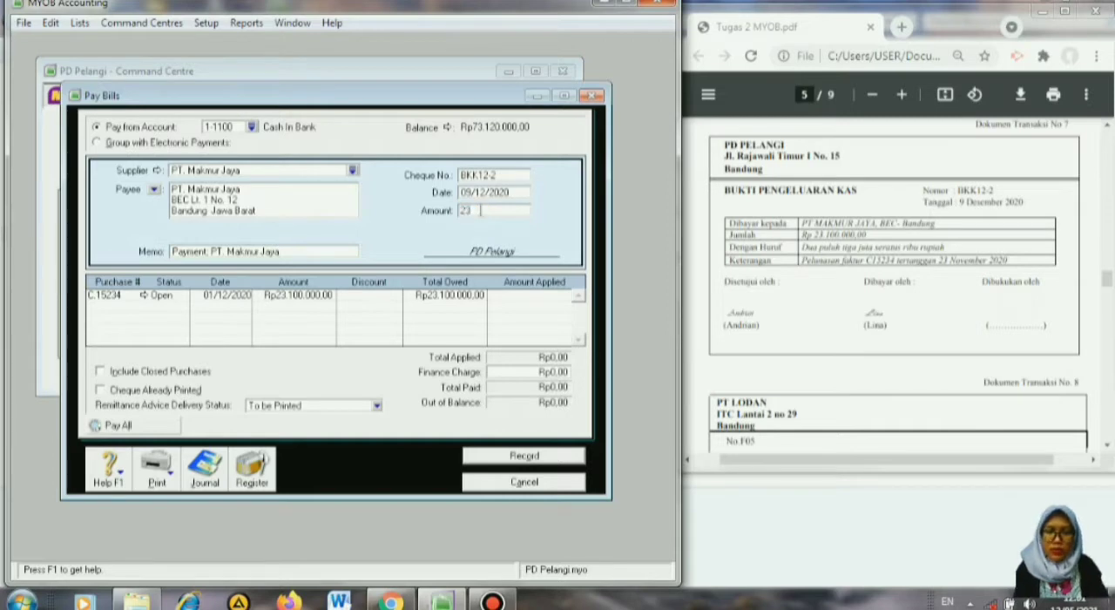
text(100.000)
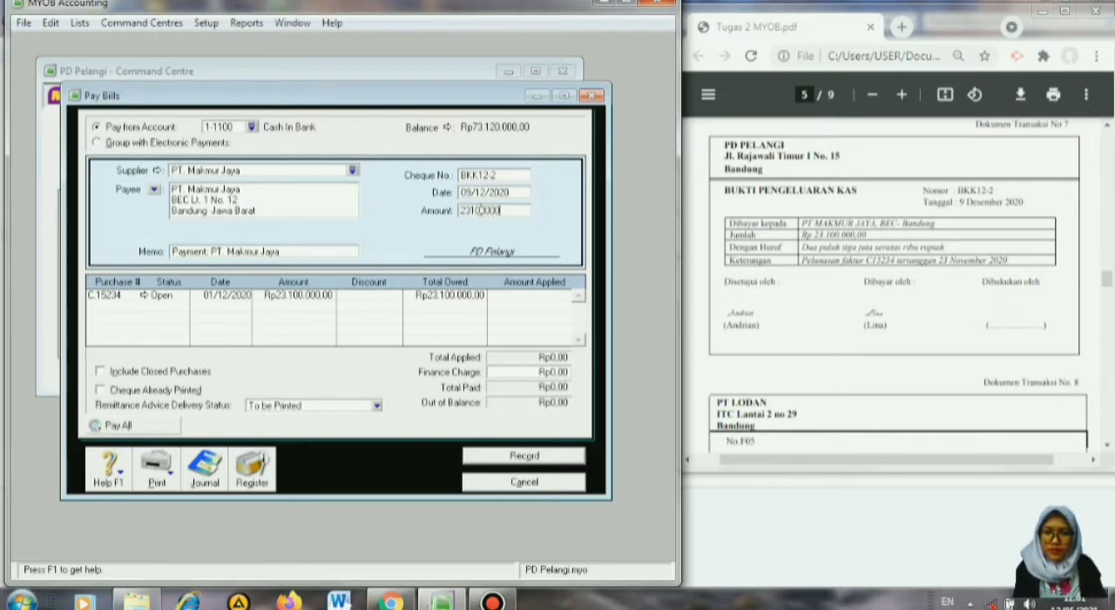
key(Tab)
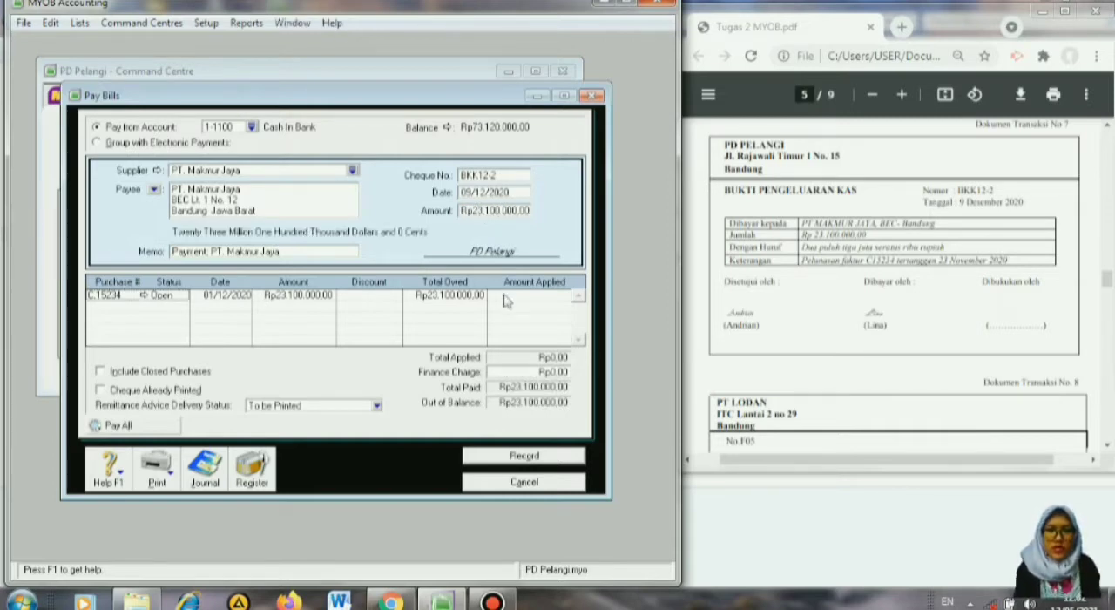
Apply the full Rp23.100.000 to purchase C.15234, then record the payment and leave bill payments.
key(Tab)
key(Tab)
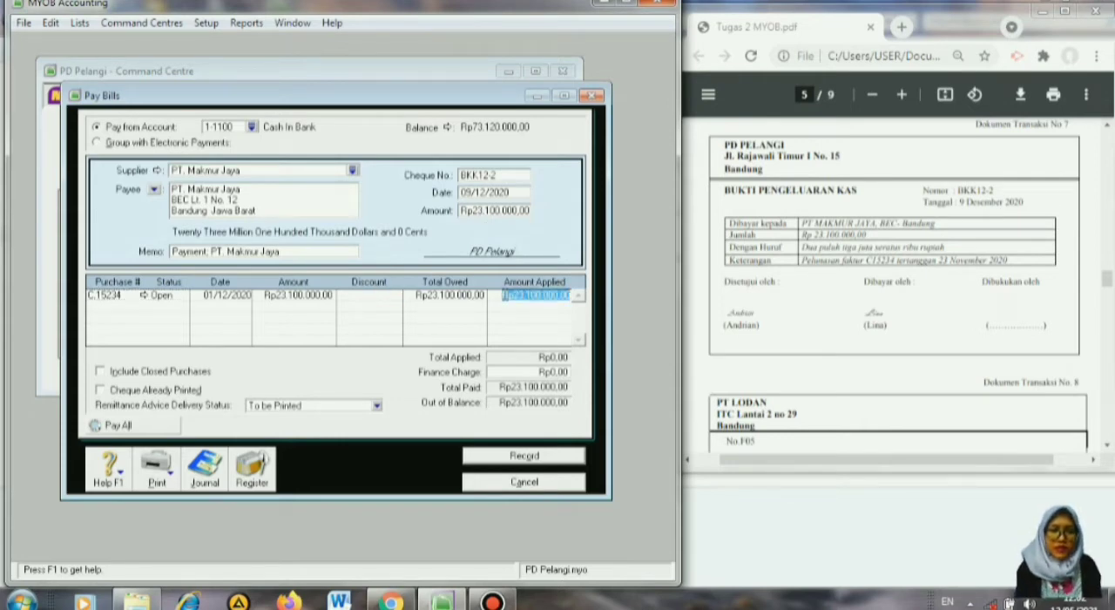
key(Tab)
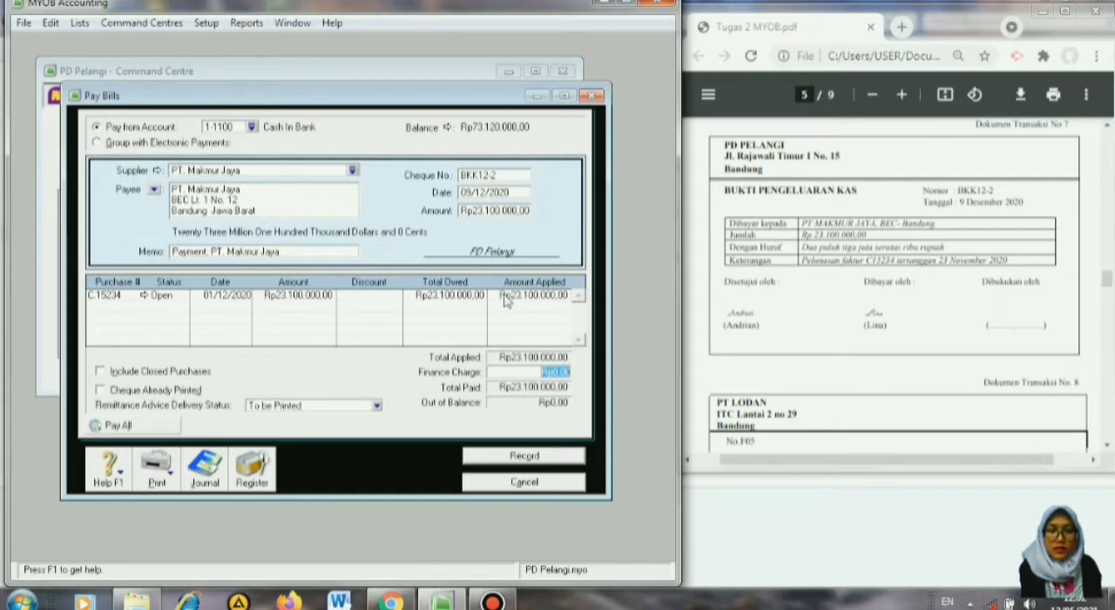
click(523, 457)
click(523, 485)
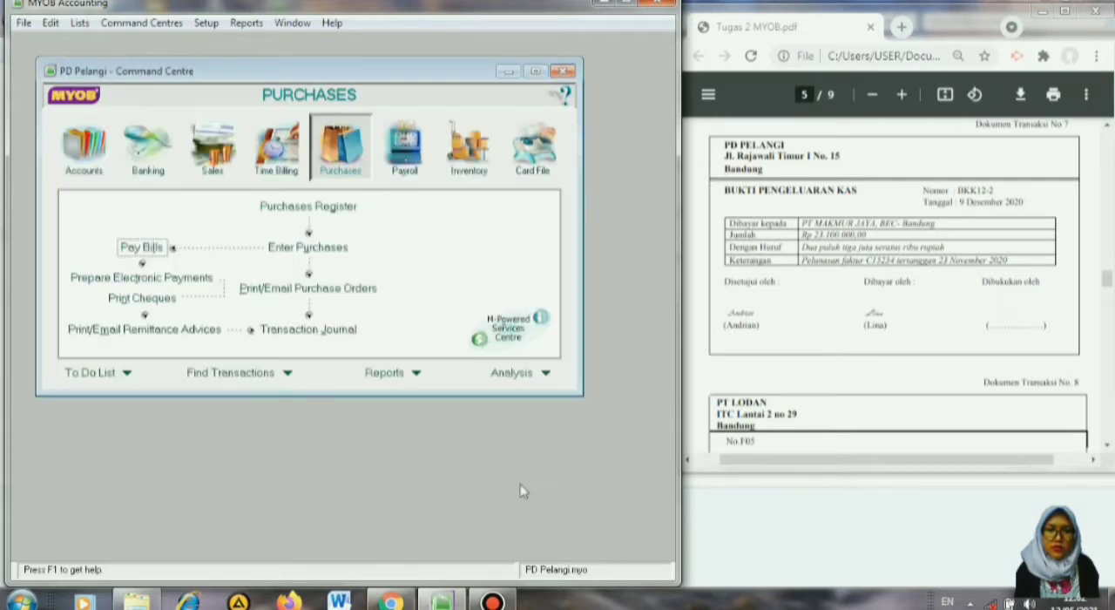
Bring up source document No. 8 and start a new purchase bill with the Item layout.
click(1107, 446)
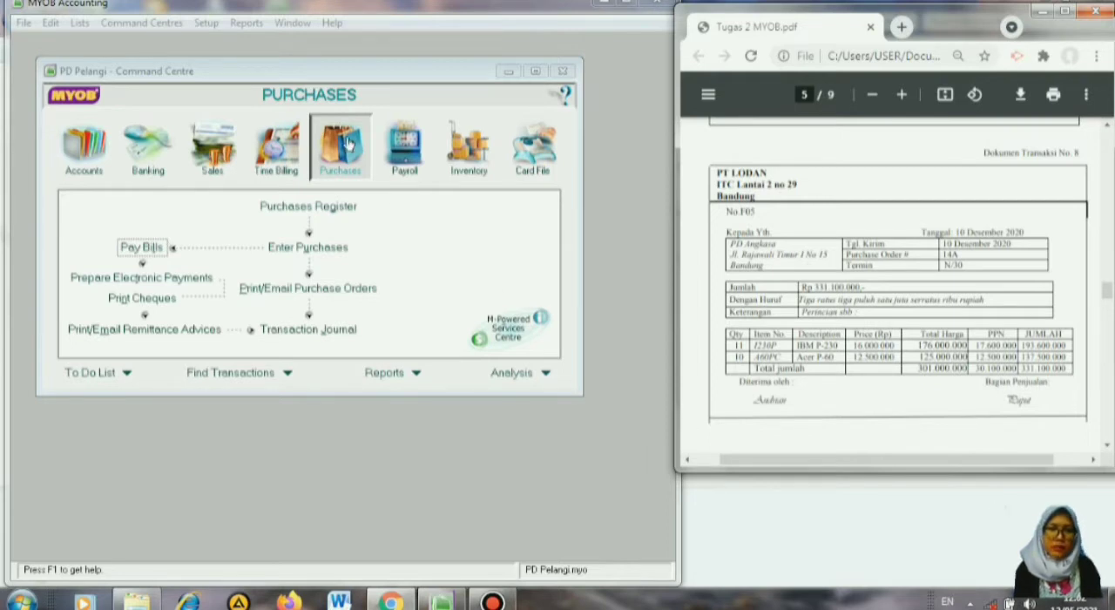
click(314, 252)
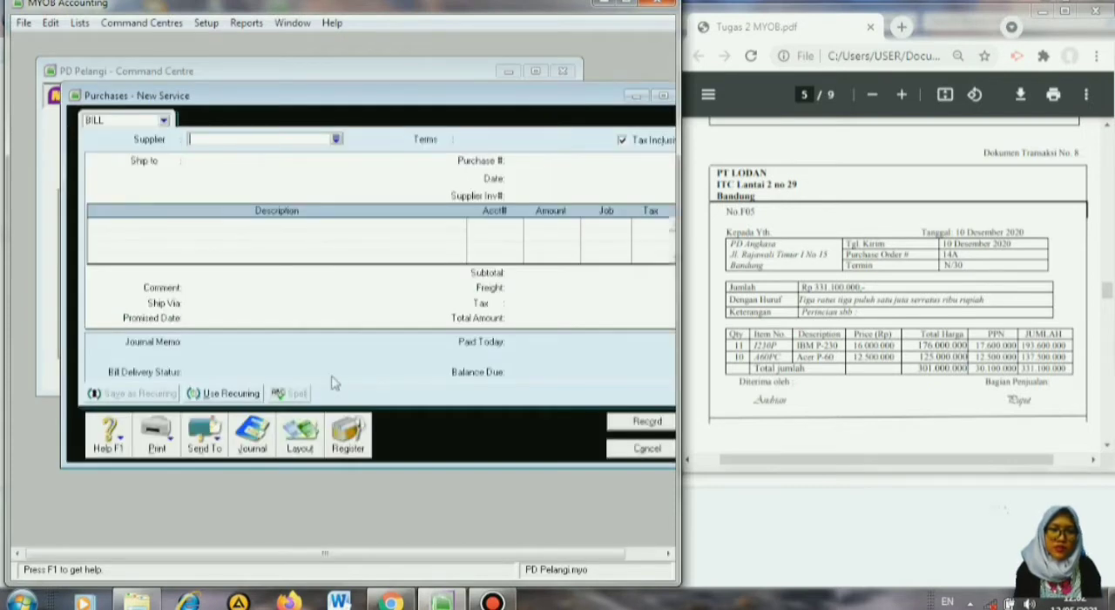
click(311, 440)
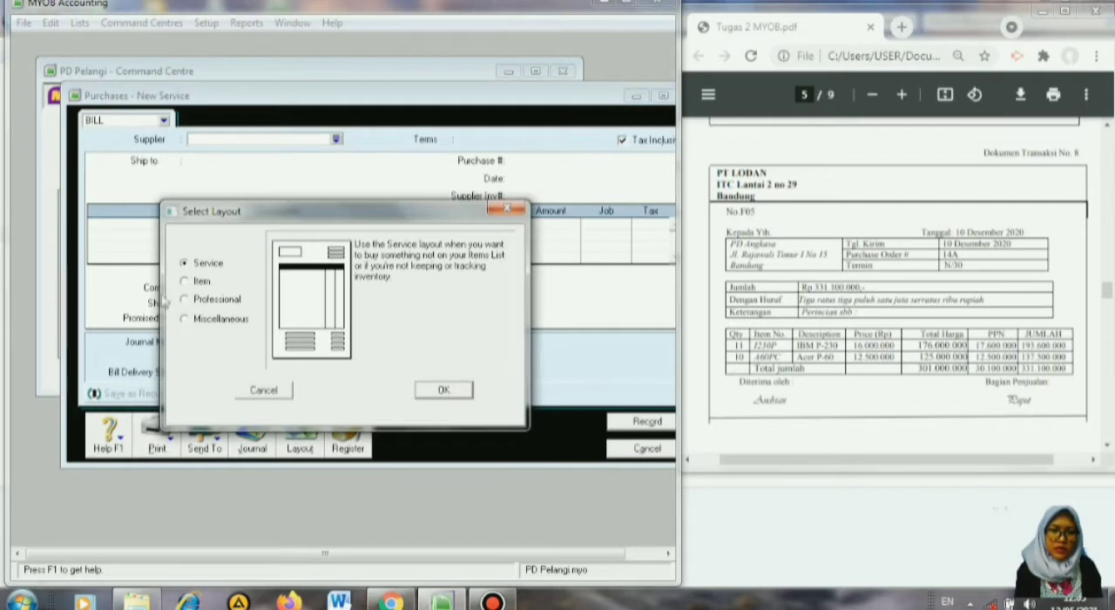
click(185, 282)
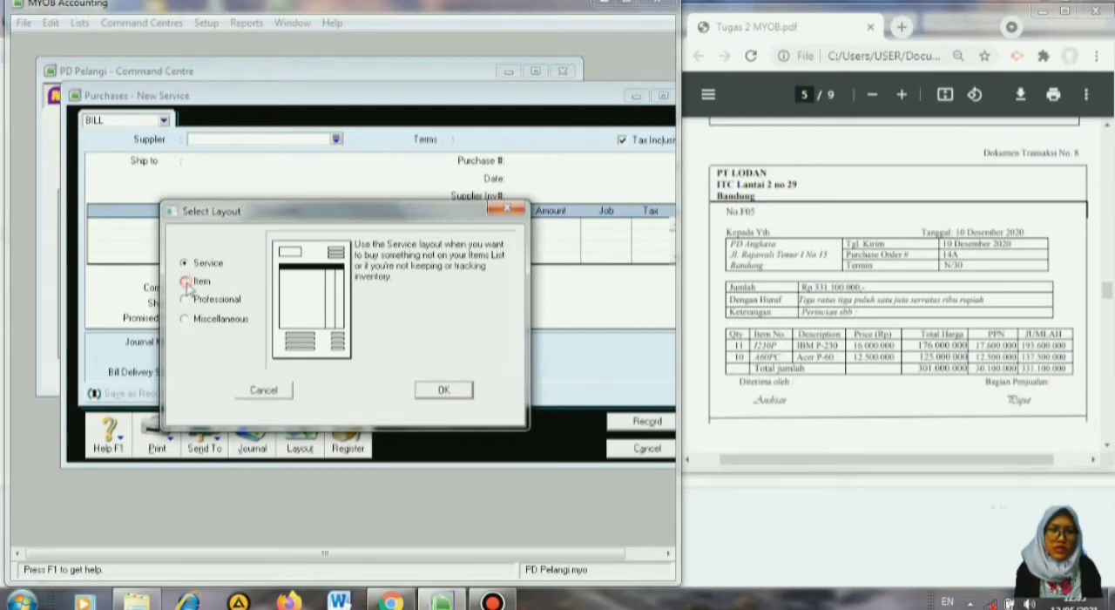
click(440, 394)
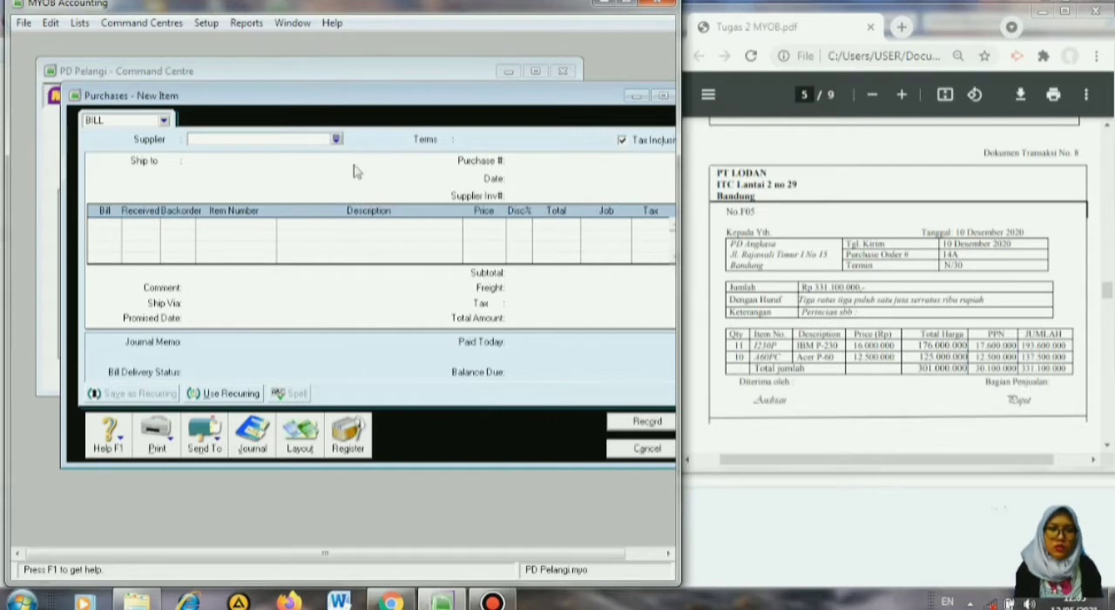
Choose PT Lodan as the bill's supplier and make the bill's prices tax exclusive.
click(336, 139)
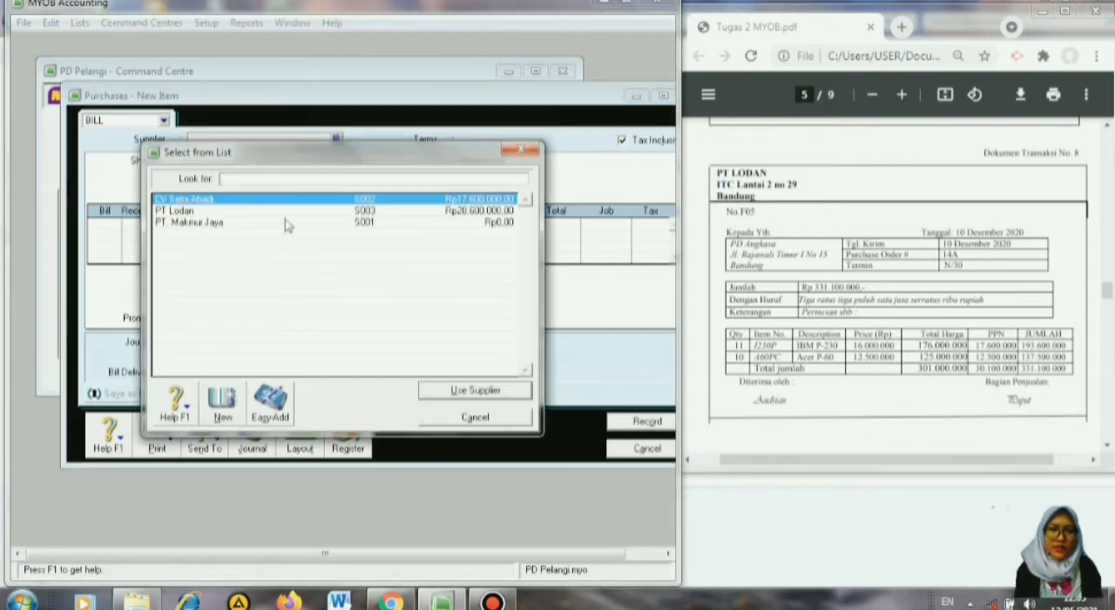
click(285, 215)
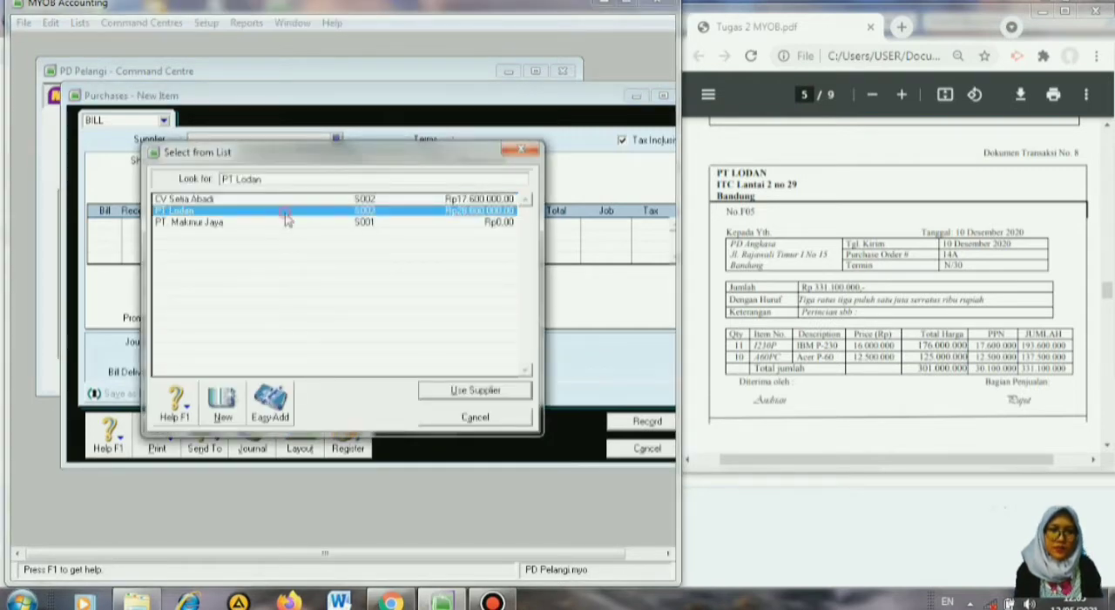
click(457, 394)
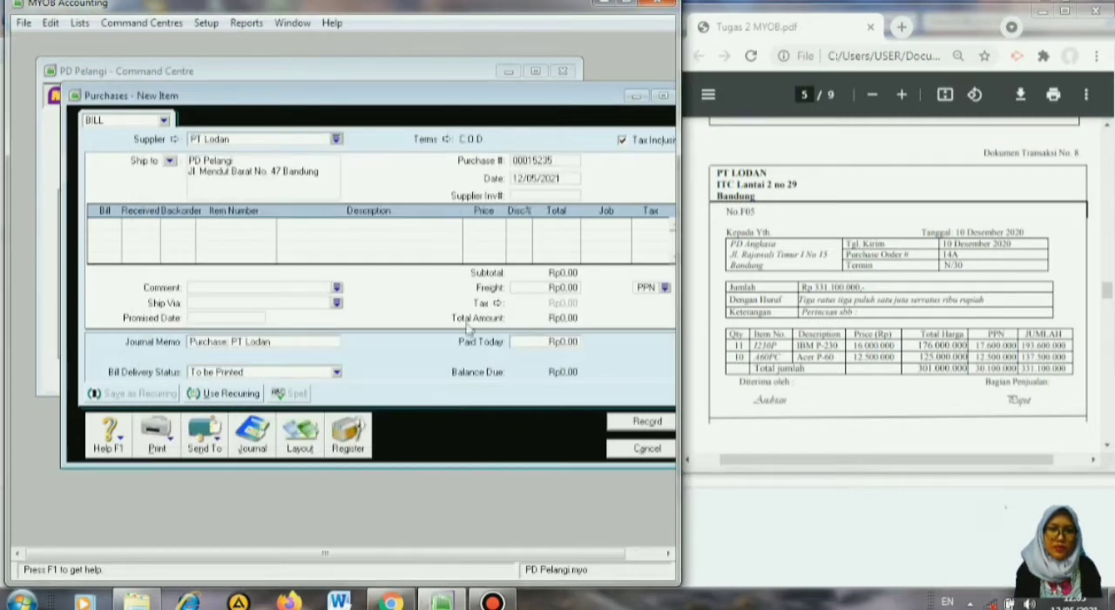
click(622, 140)
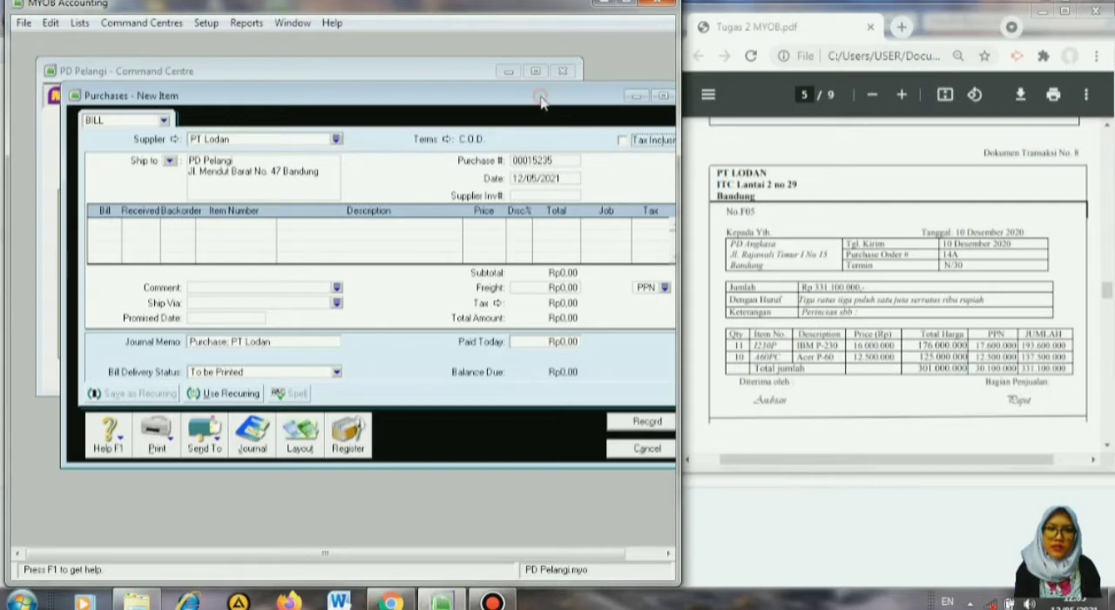
Set the bill's credit terms to payment due In a Given # of Days, with 30 balance due days.
drag(542, 101, 521, 96)
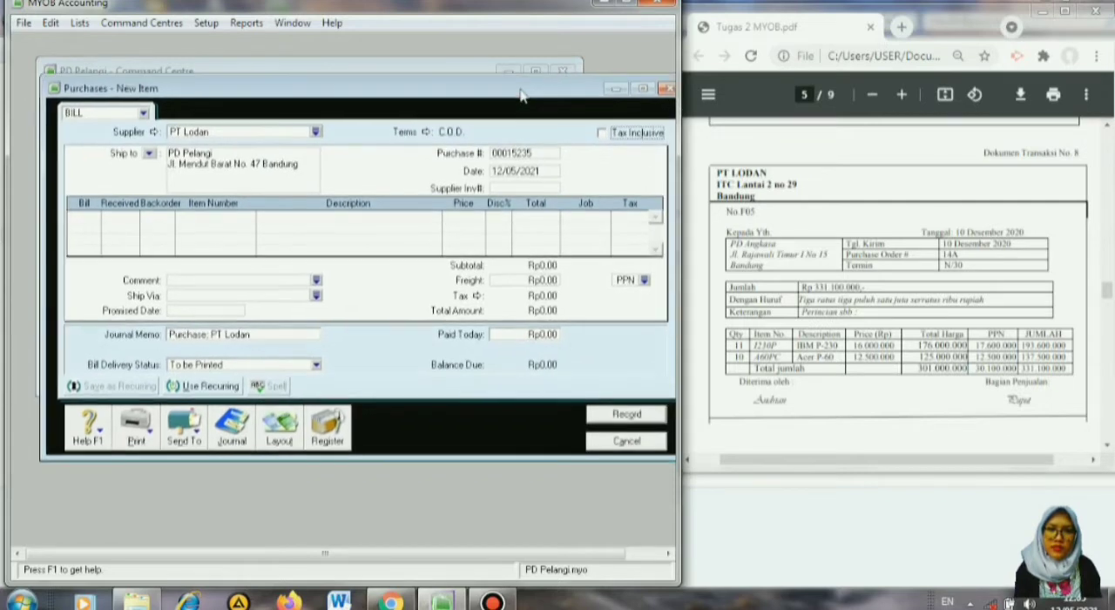
click(533, 153)
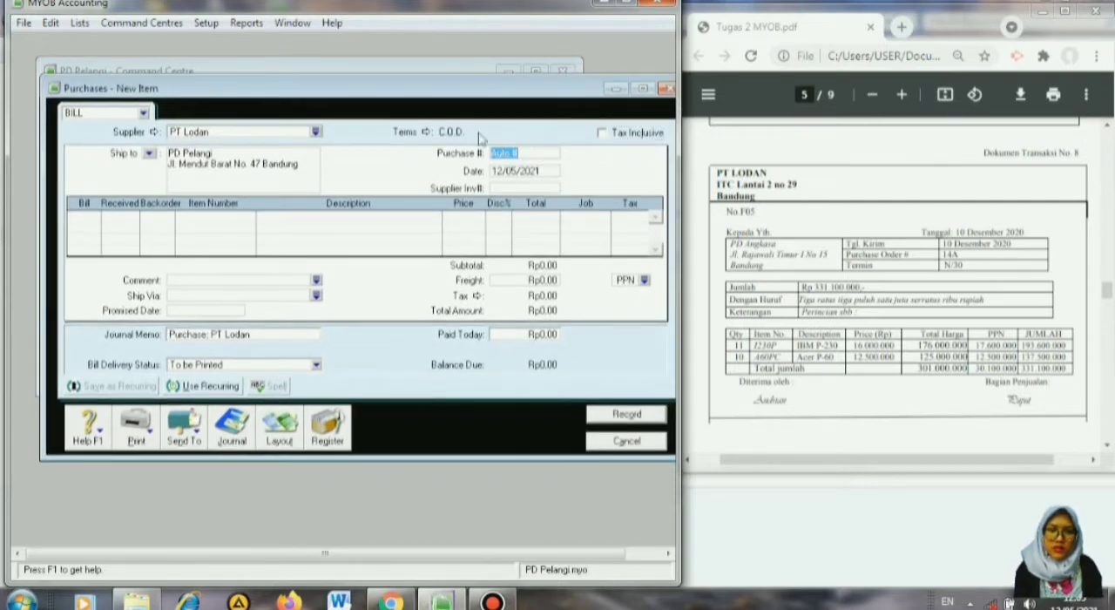
click(427, 134)
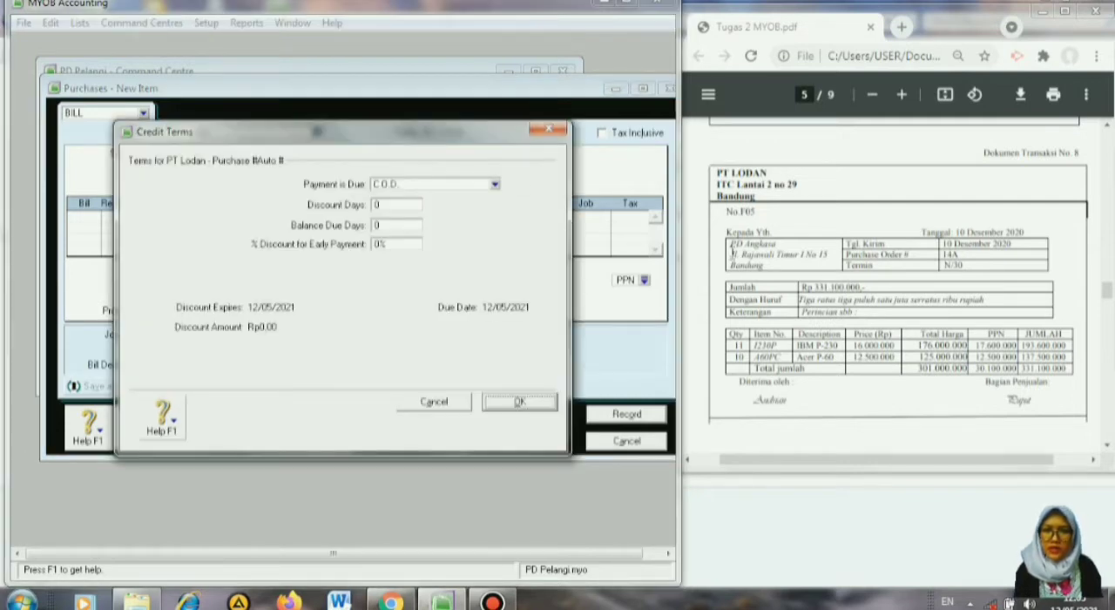
click(494, 186)
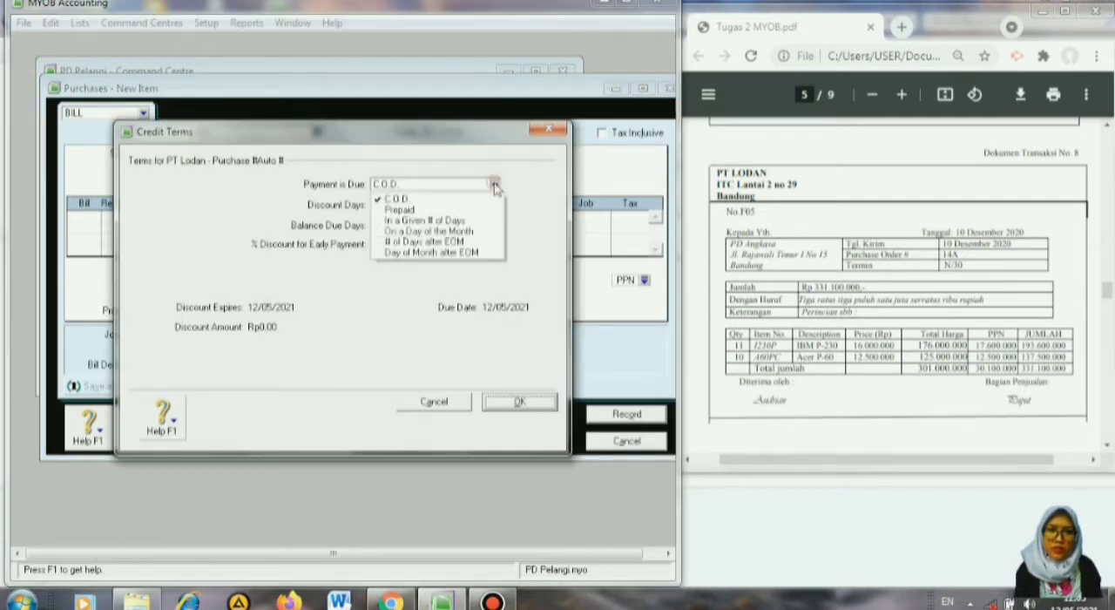
click(462, 223)
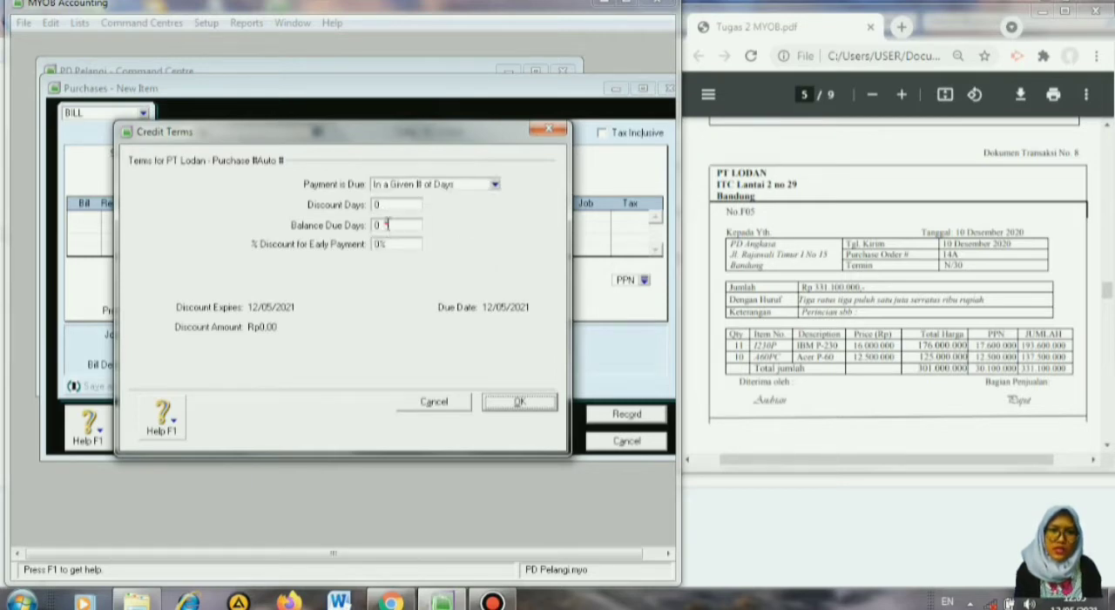
click(388, 225)
text(30)
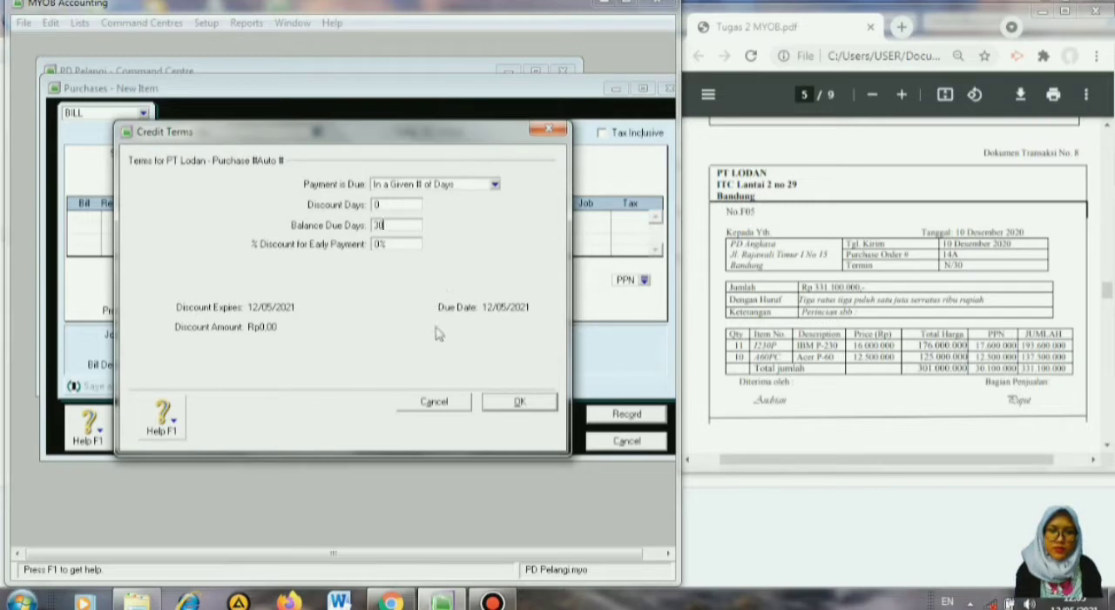
click(515, 409)
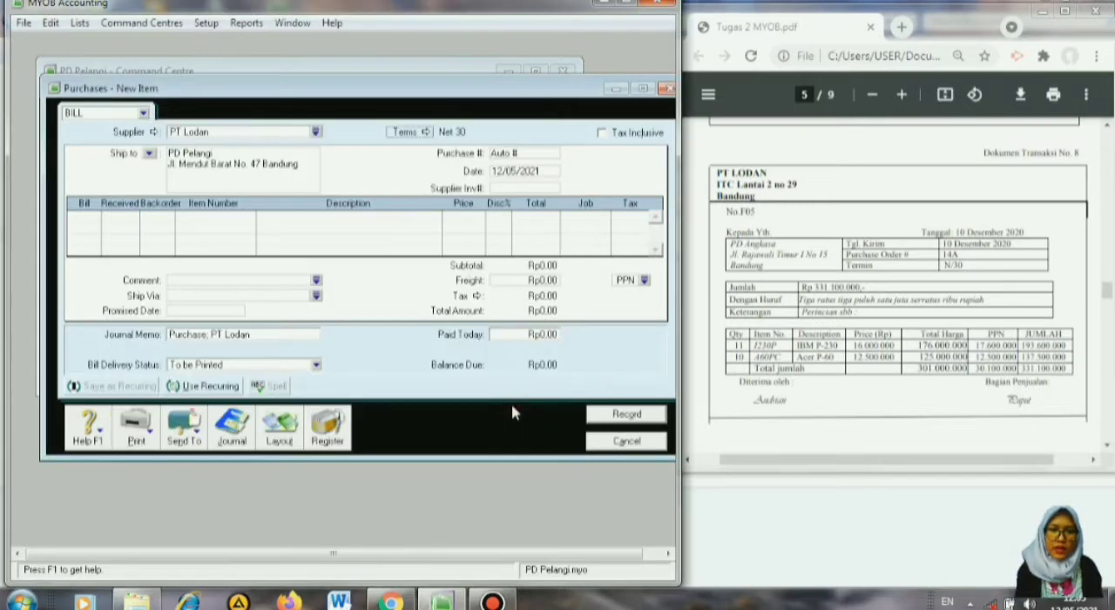
Set the bill's purchase number to F05 and its date to 10/12/2020.
click(524, 153)
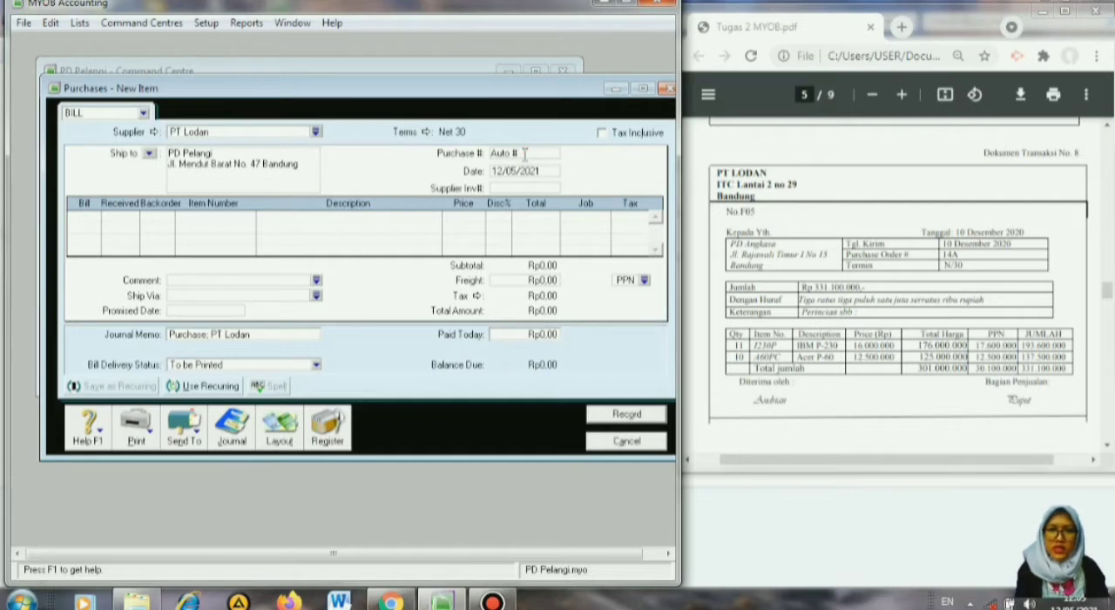
key(BackSpace)
key(BackSpace)
key(BackSpace)
key(BackSpace)
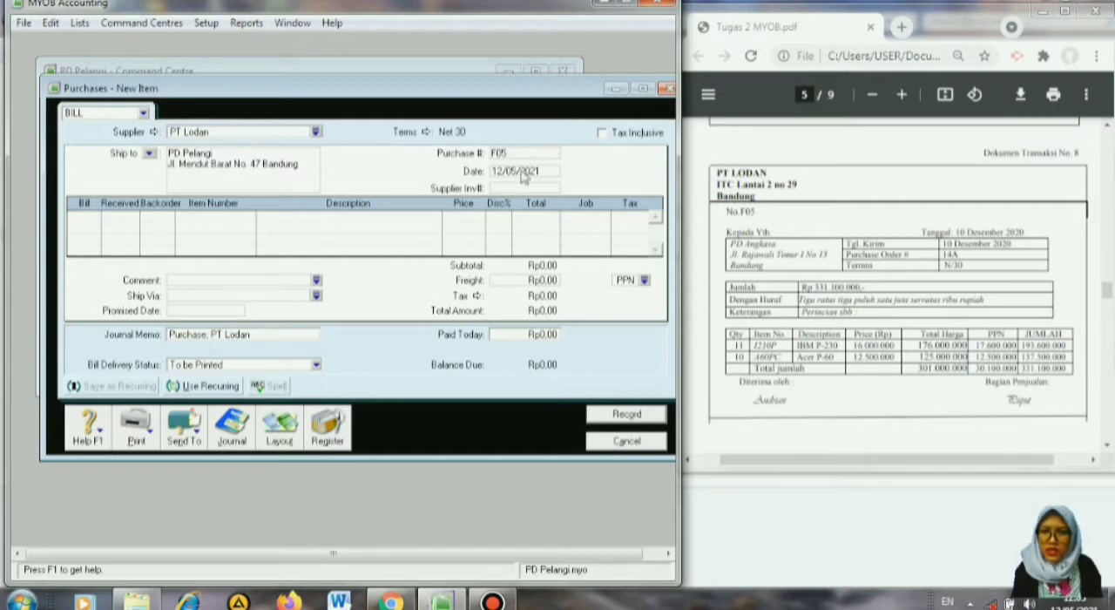
click(541, 173)
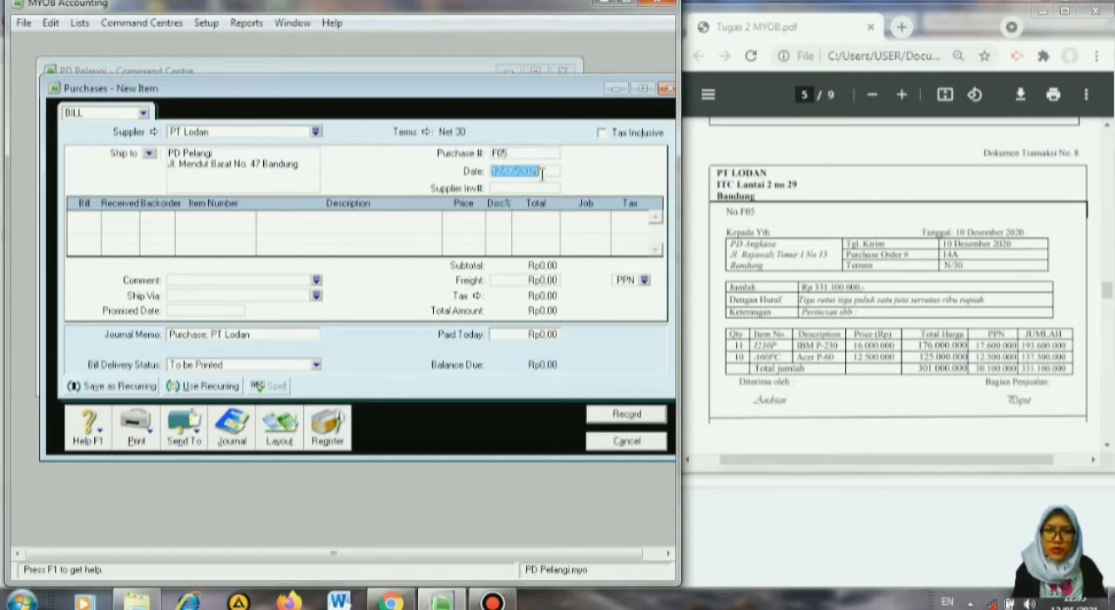
key(BackSpace)
text(10/12/2020)
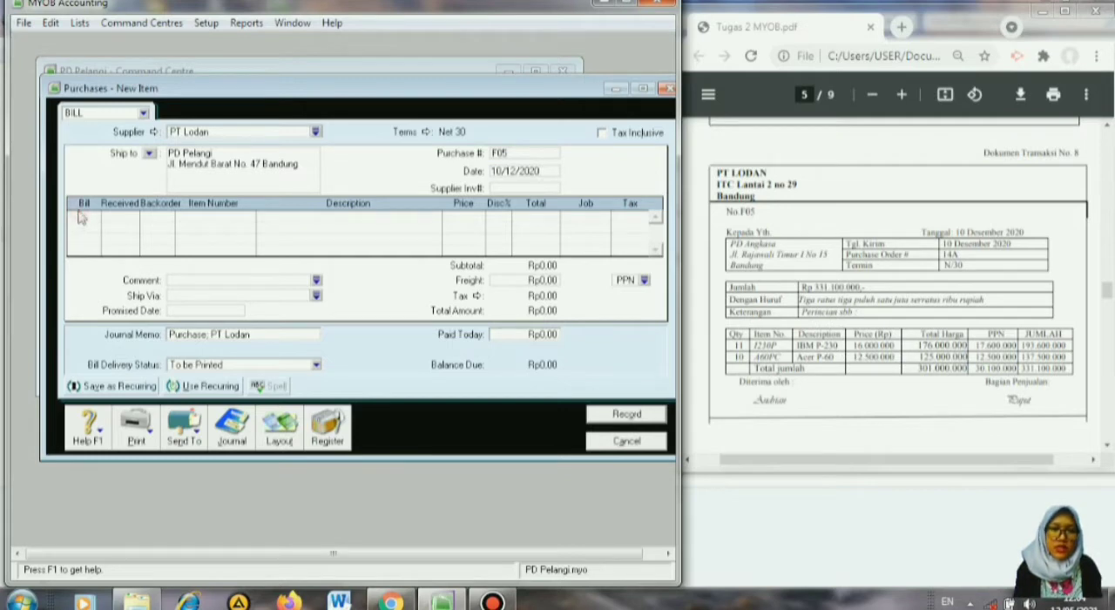
Enter billed quantities of 11 on the first line and 10 on the second line of the bill.
click(84, 221)
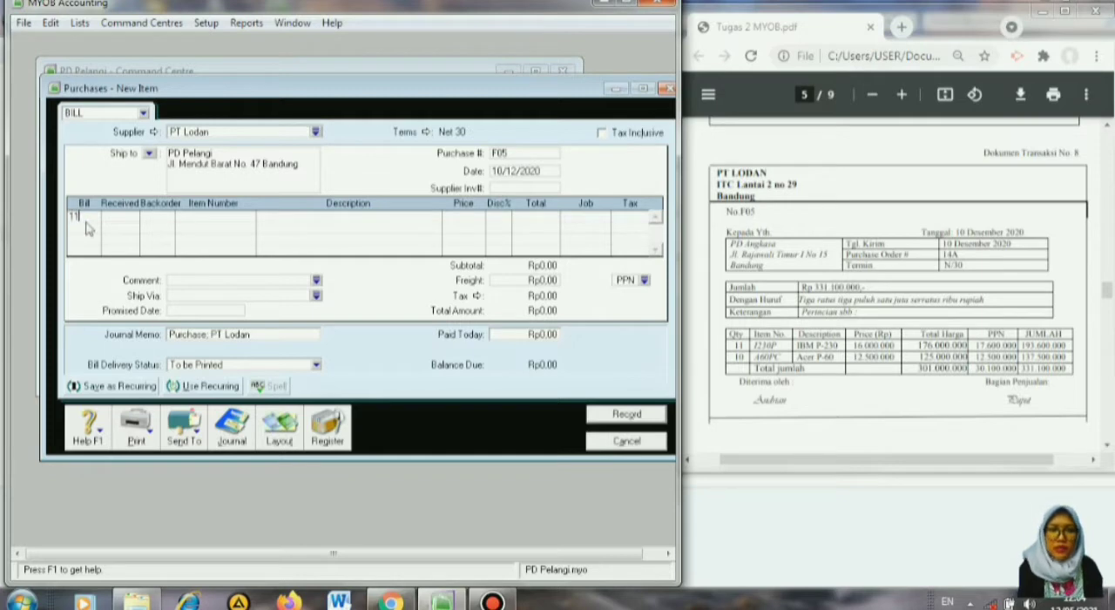
text(11)
key(Tab)
click(88, 228)
text(10)
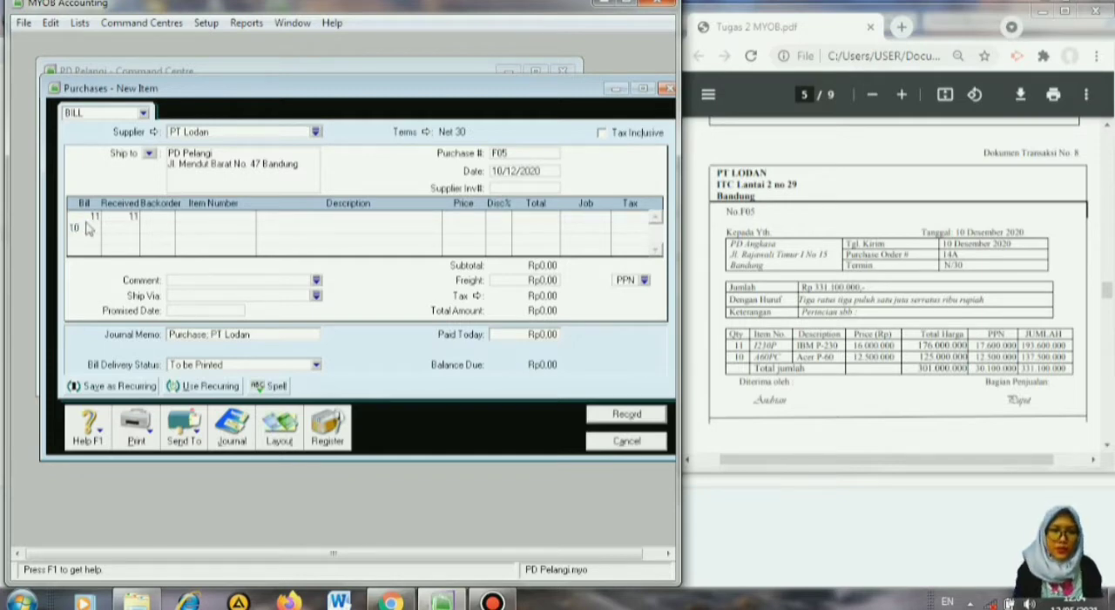
key(Tab)
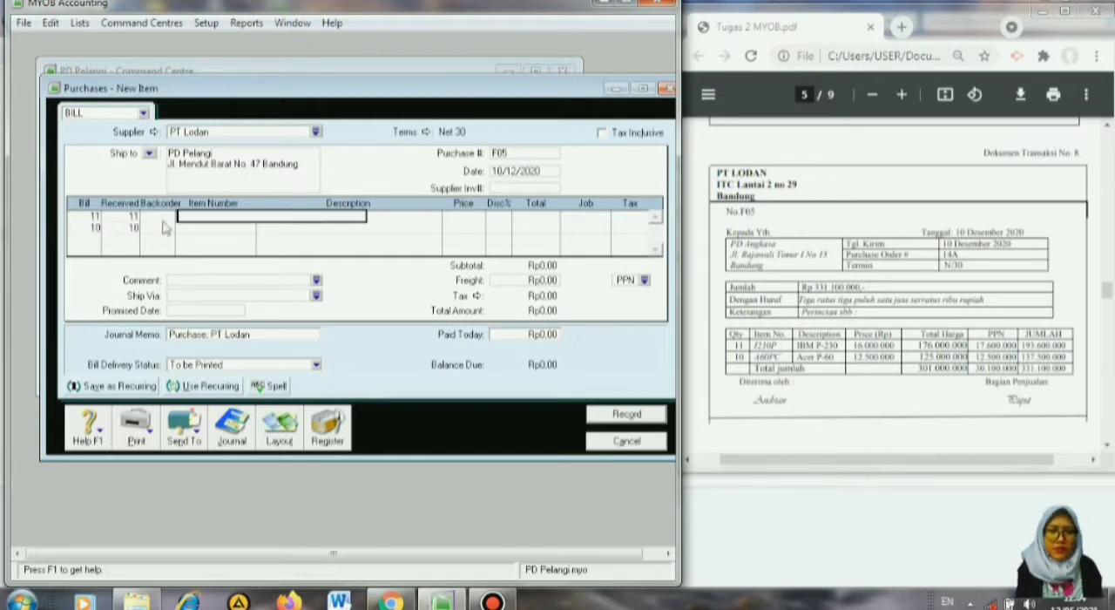
Assign item 1230P (IBM P-230) to the first bill line and A60PC (Acer P-60) to the second.
key(Tab)
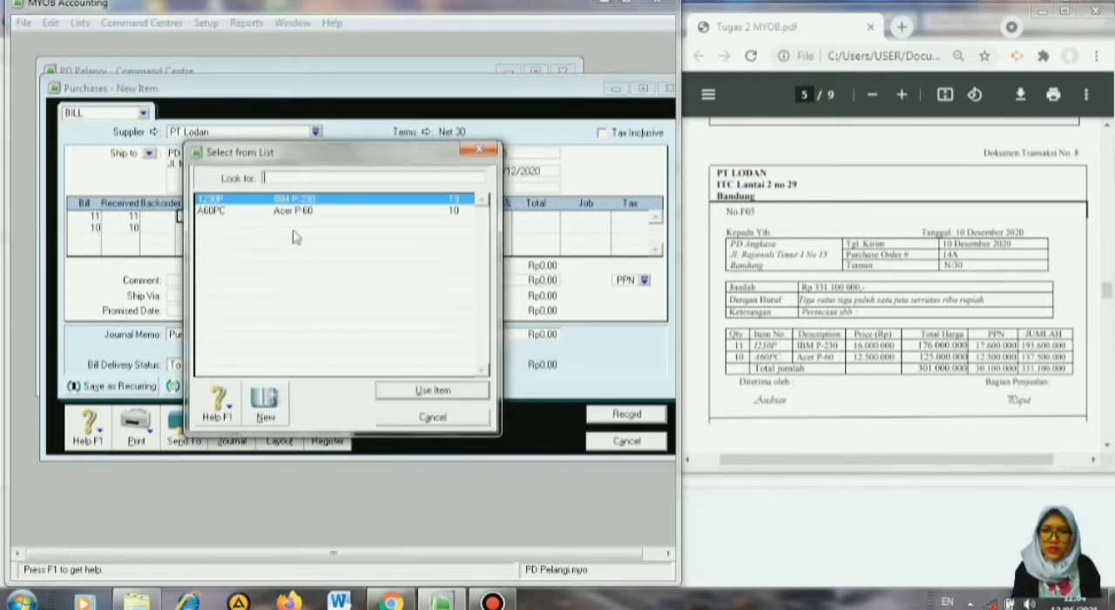
click(415, 393)
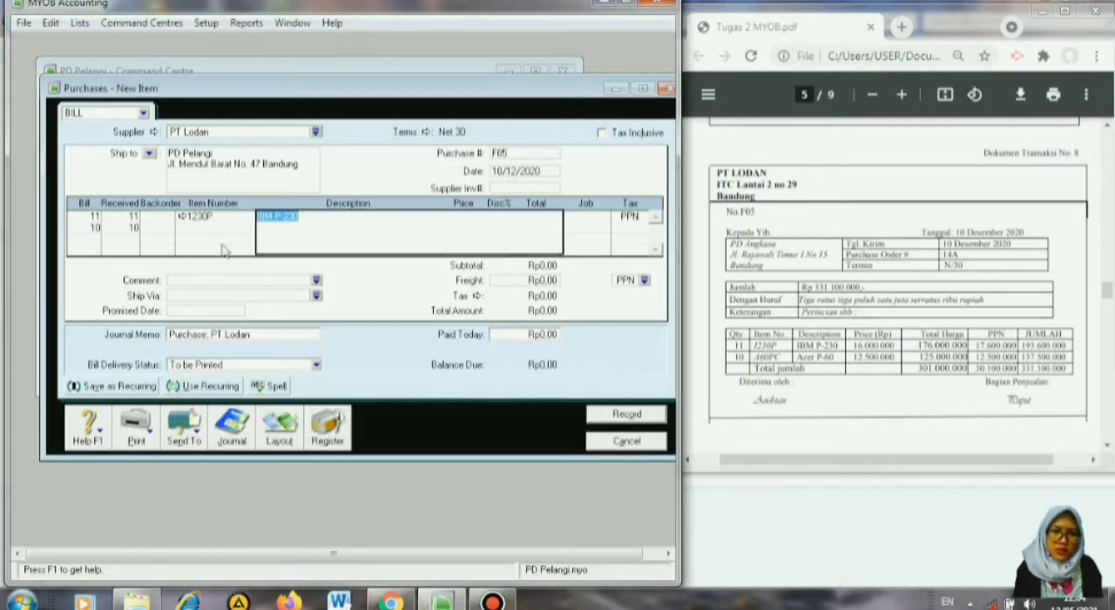
click(197, 228)
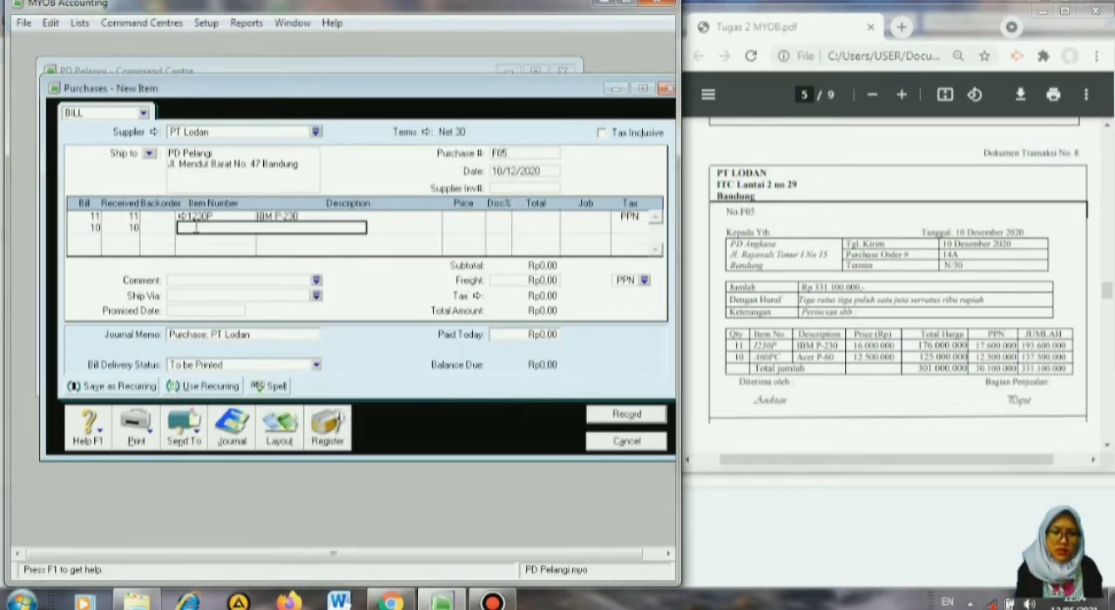
key(Tab)
text(A60PC)
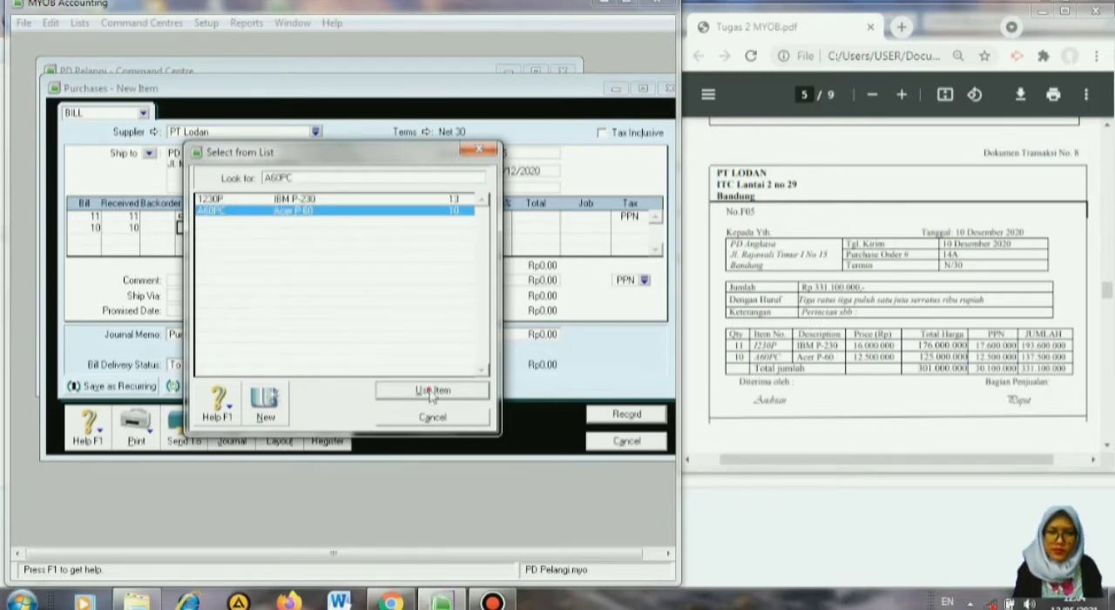
click(431, 392)
Set the unit prices to 16000000 for the IBM P-230 line and 12500000 for the Acer P-60 line.
click(476, 216)
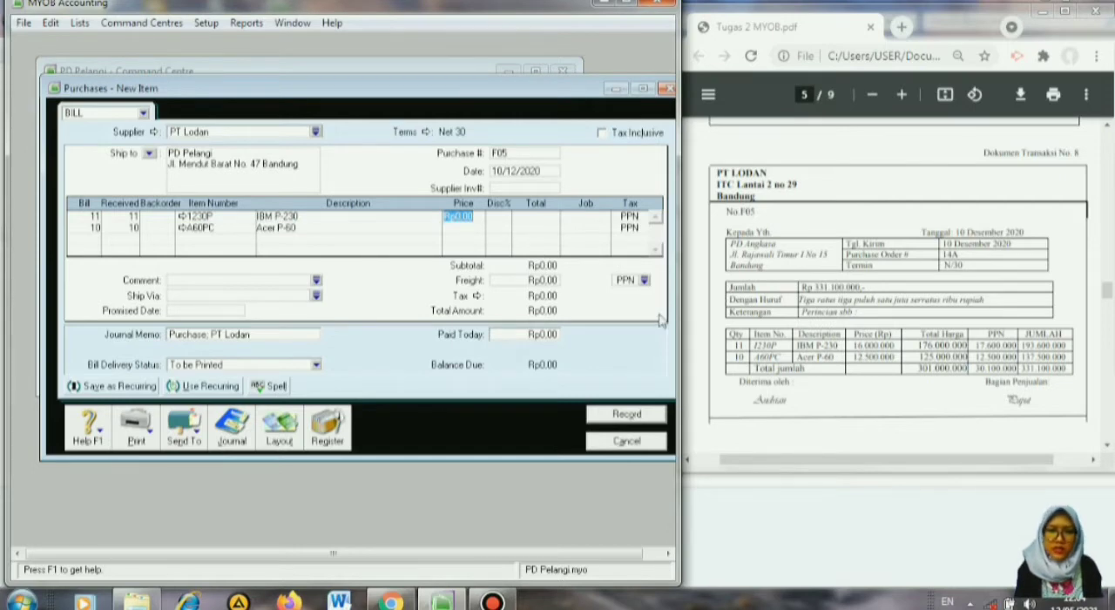
text(1)
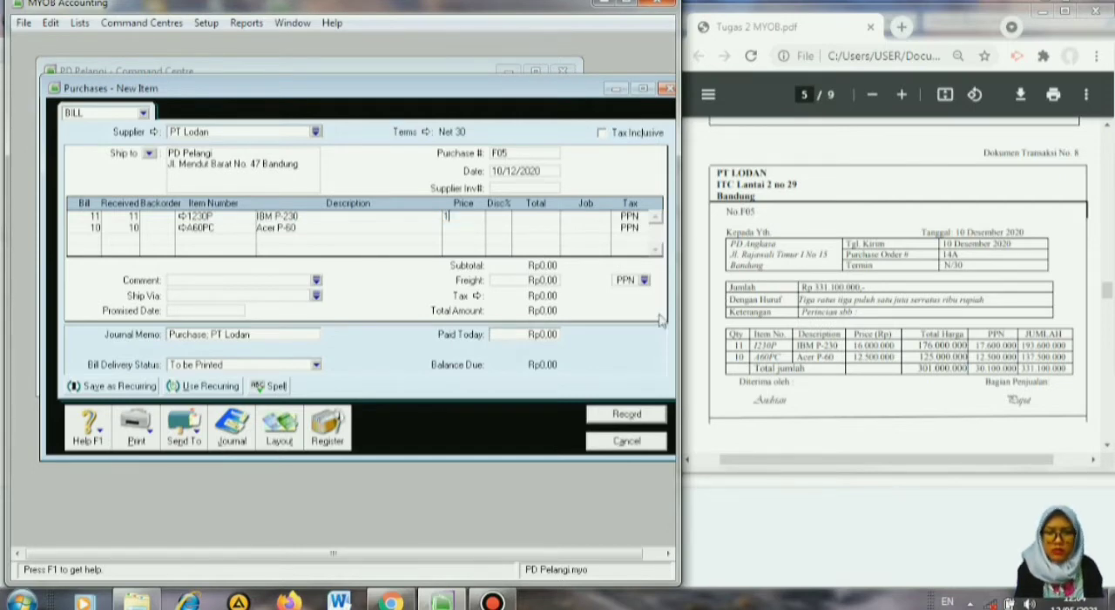
text(000000)
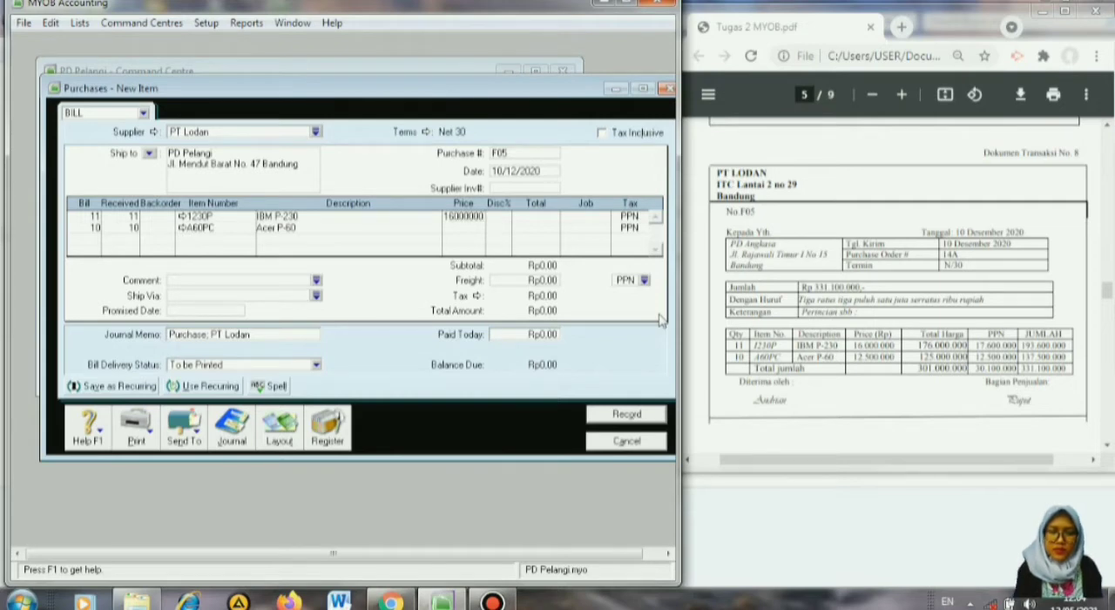
key(Return)
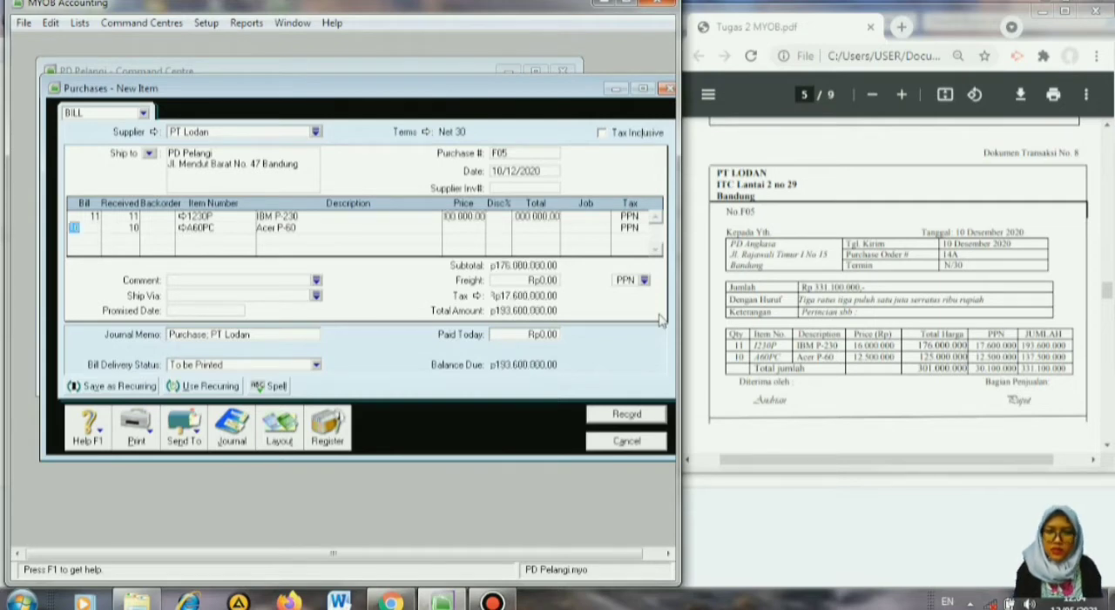
click(463, 217)
click(464, 229)
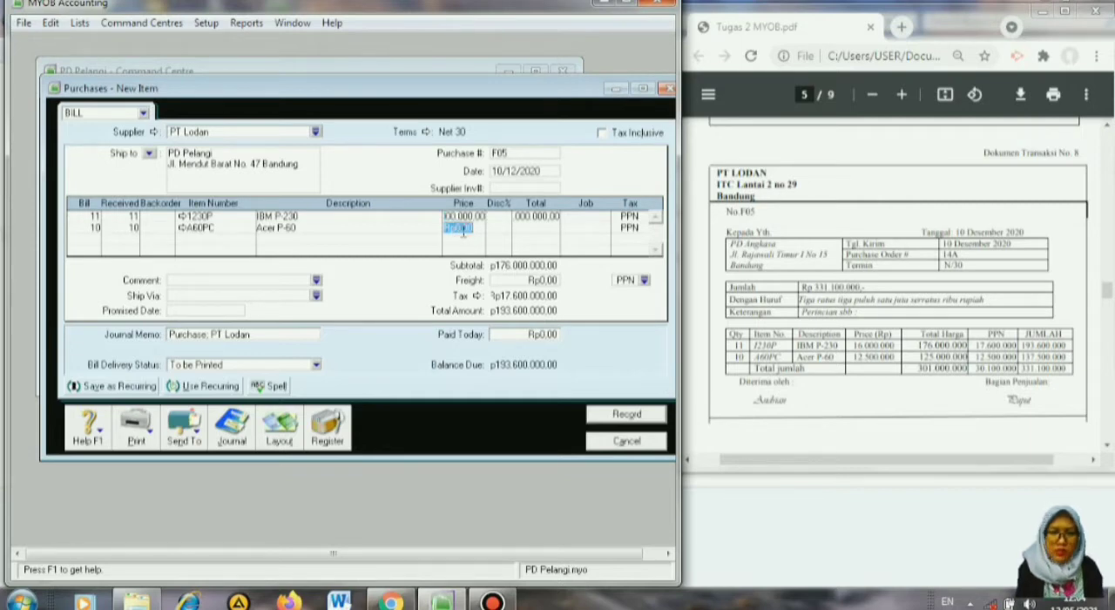
text(125)
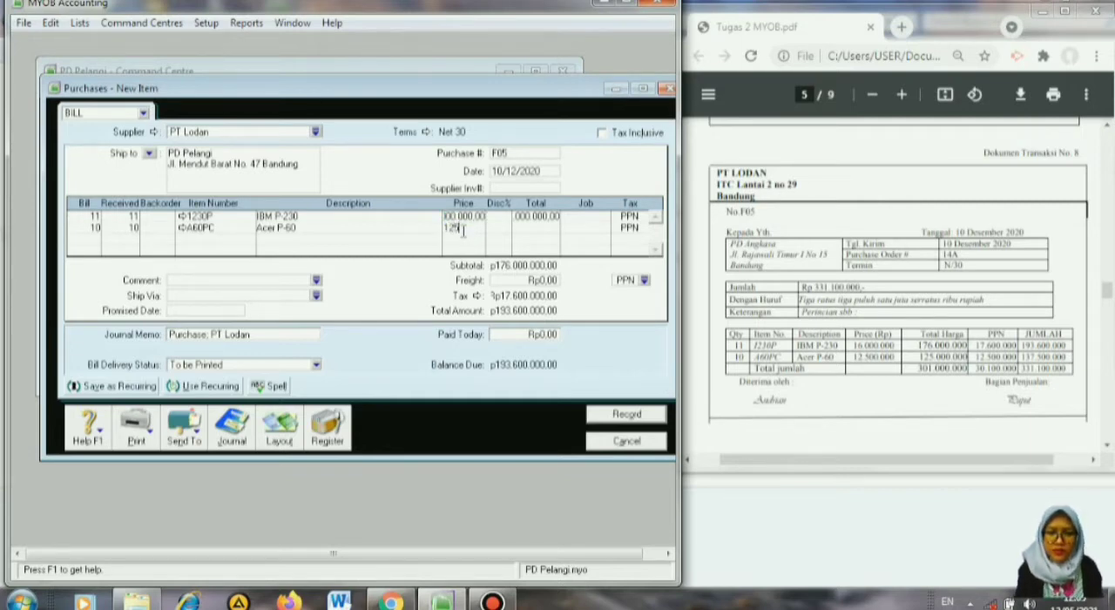
text(00000)
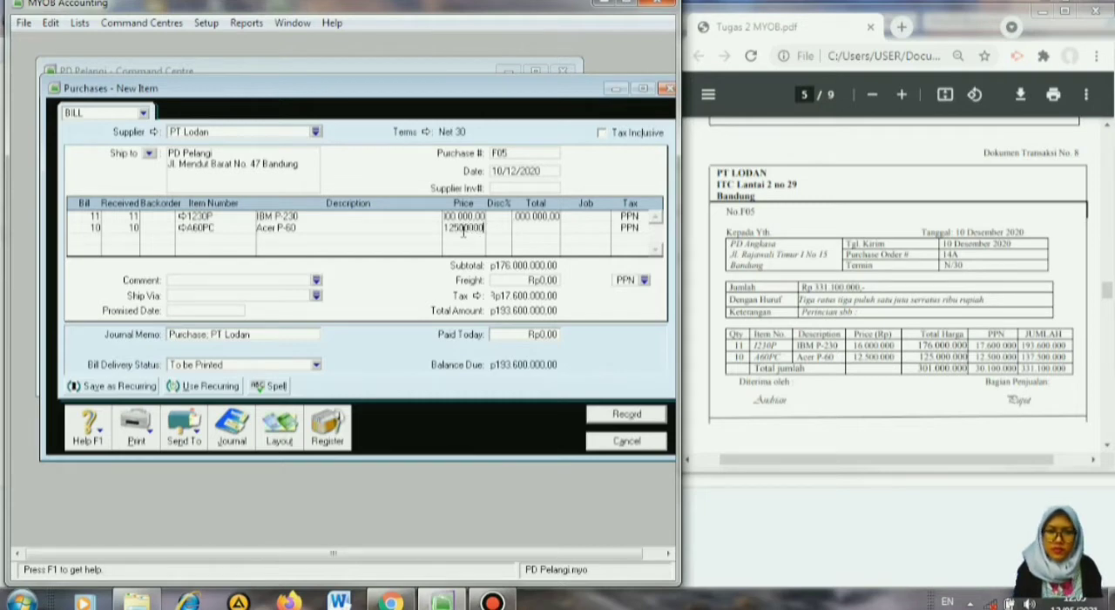
key(Return)
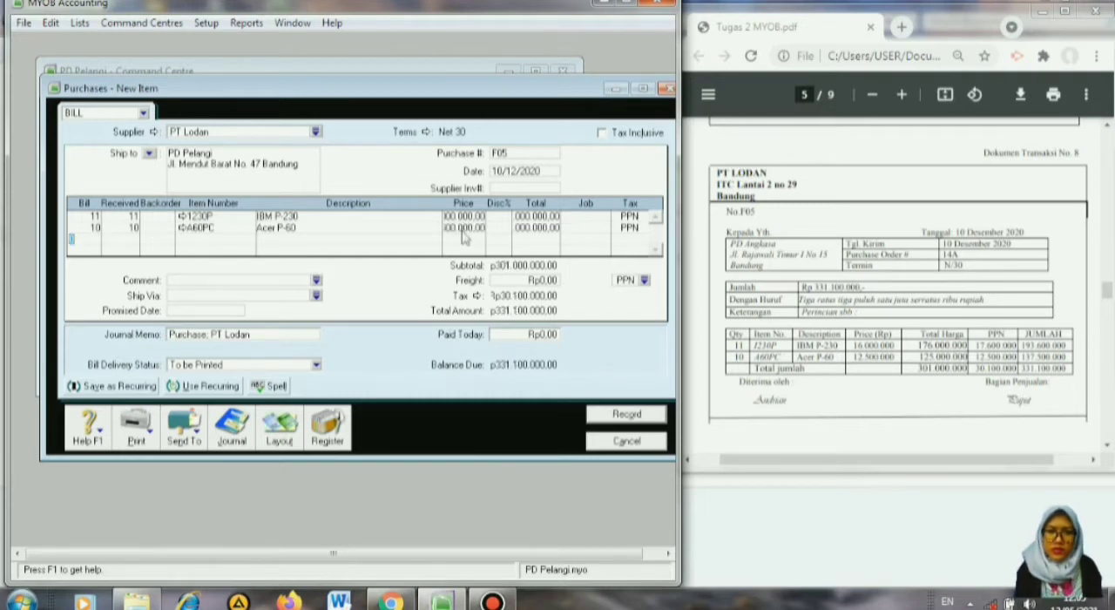
Record the PT Lodan bill and leave purchase entry.
click(656, 418)
click(300, 366)
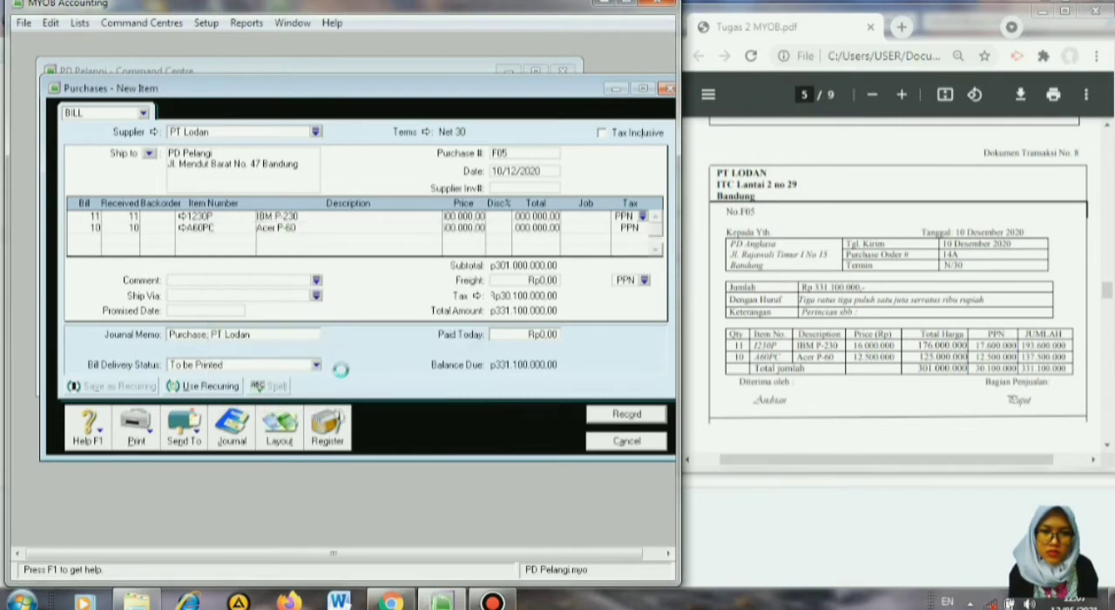
click(629, 445)
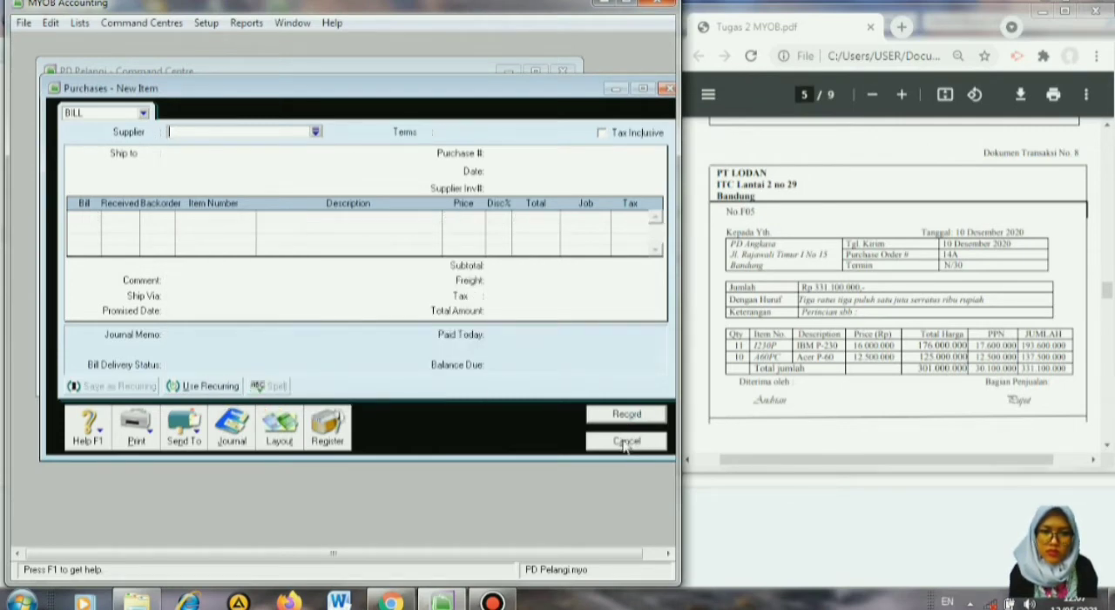
click(626, 442)
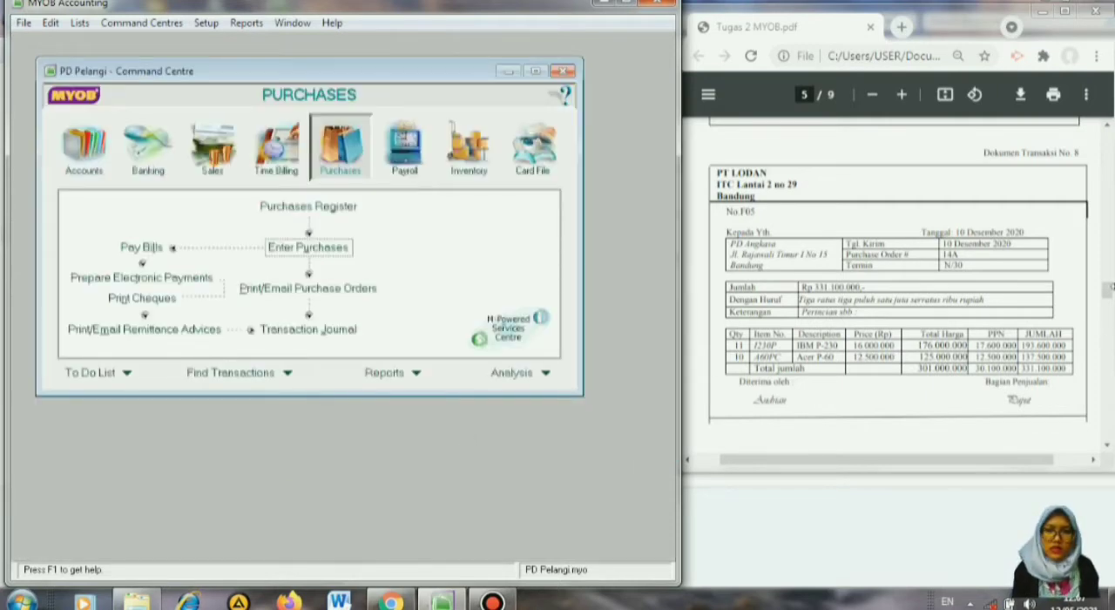
Bring up source document No. 9 and start receiving a customer payment in Sales.
click(1109, 447)
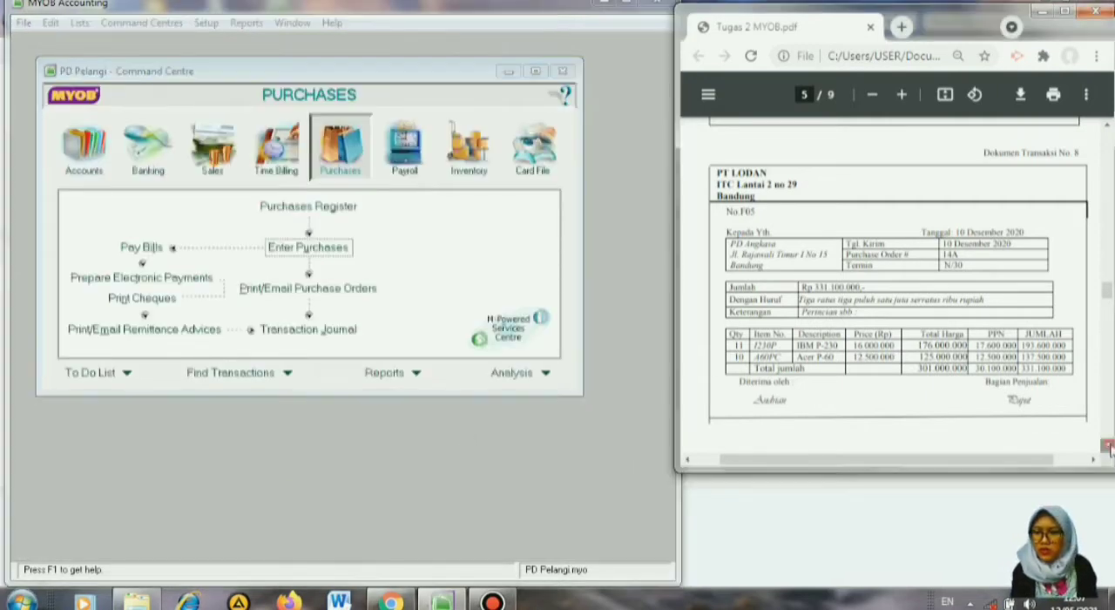
click(1110, 449)
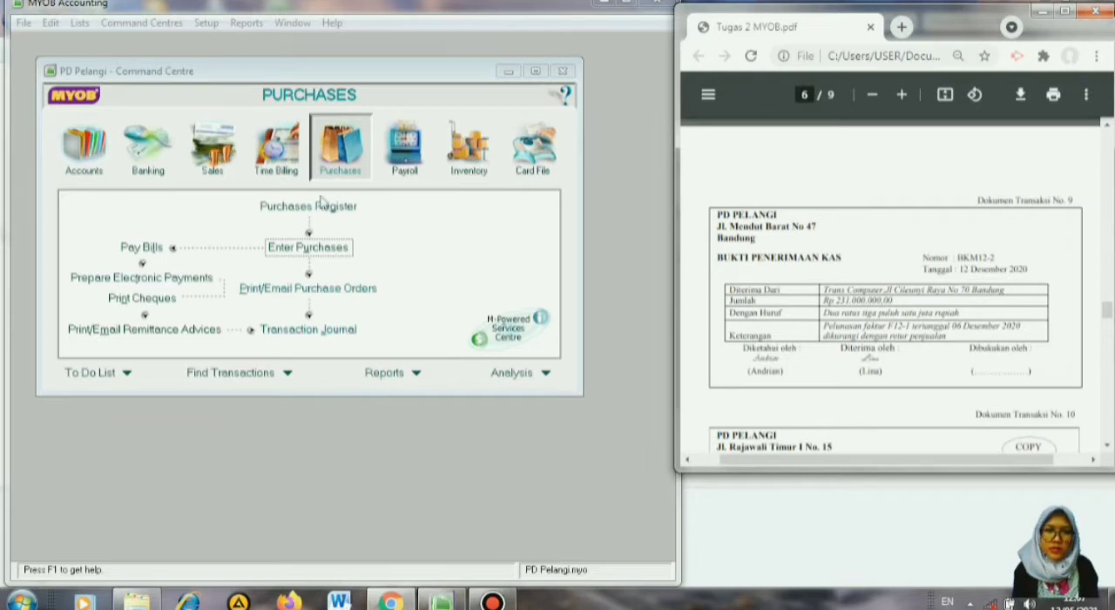
click(212, 146)
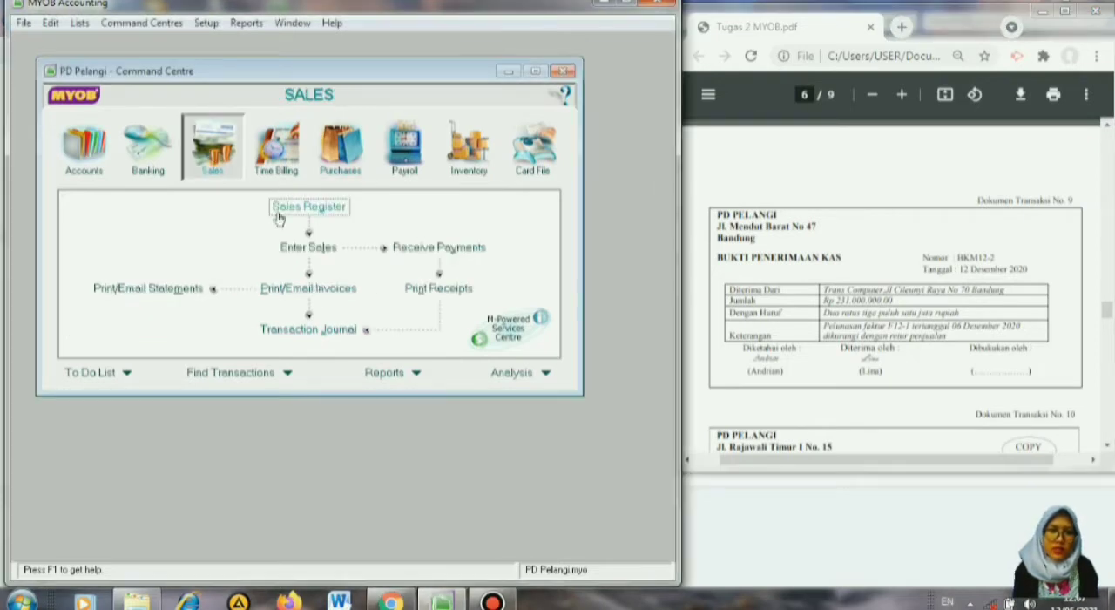
click(450, 253)
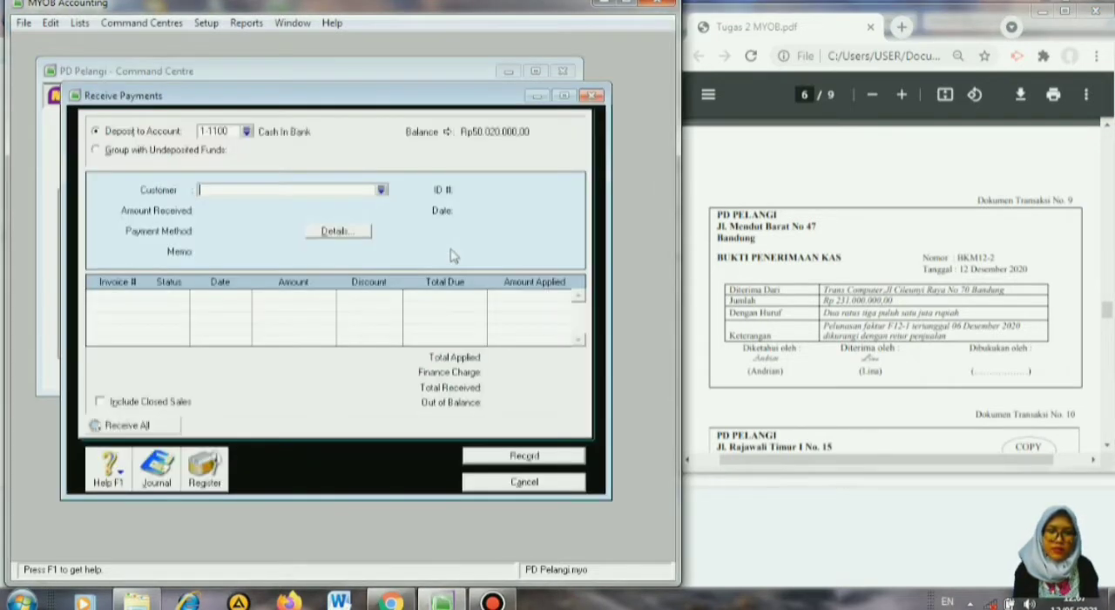
Choose Trans Computer as the customer for the received payment.
click(381, 190)
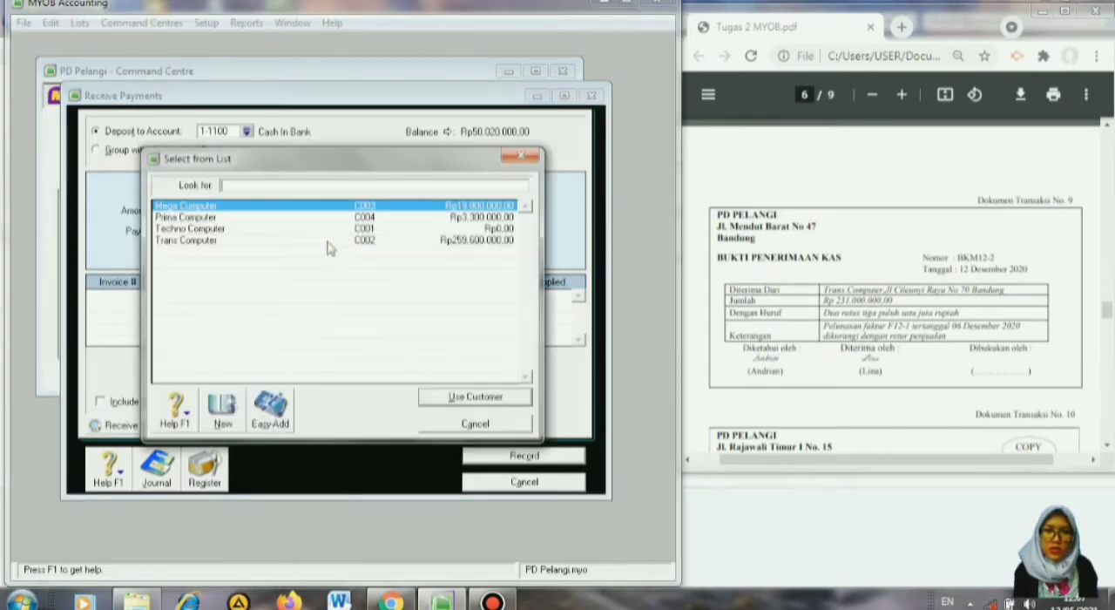
click(282, 242)
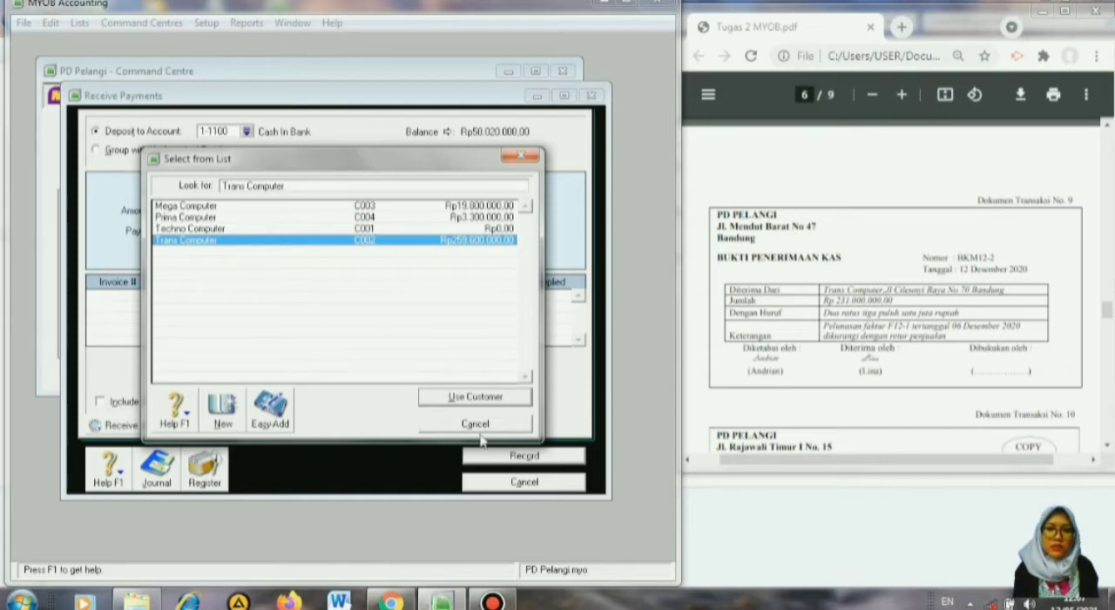
click(475, 398)
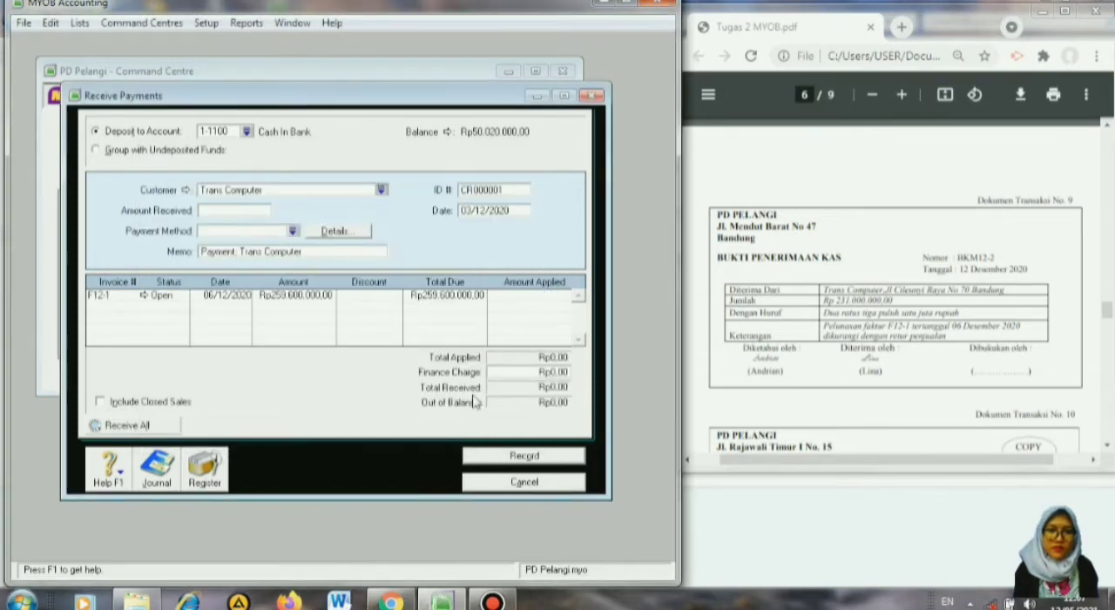
Set the payment's ID number to BKM12-2 and its date to 12/12/2020.
click(512, 189)
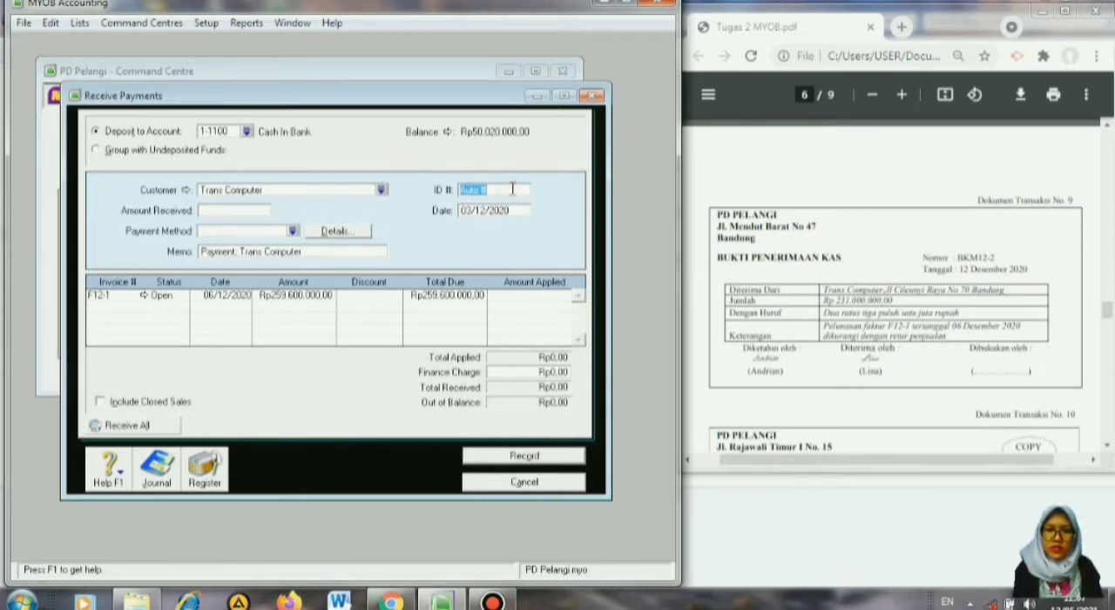
text(BKM12-2)
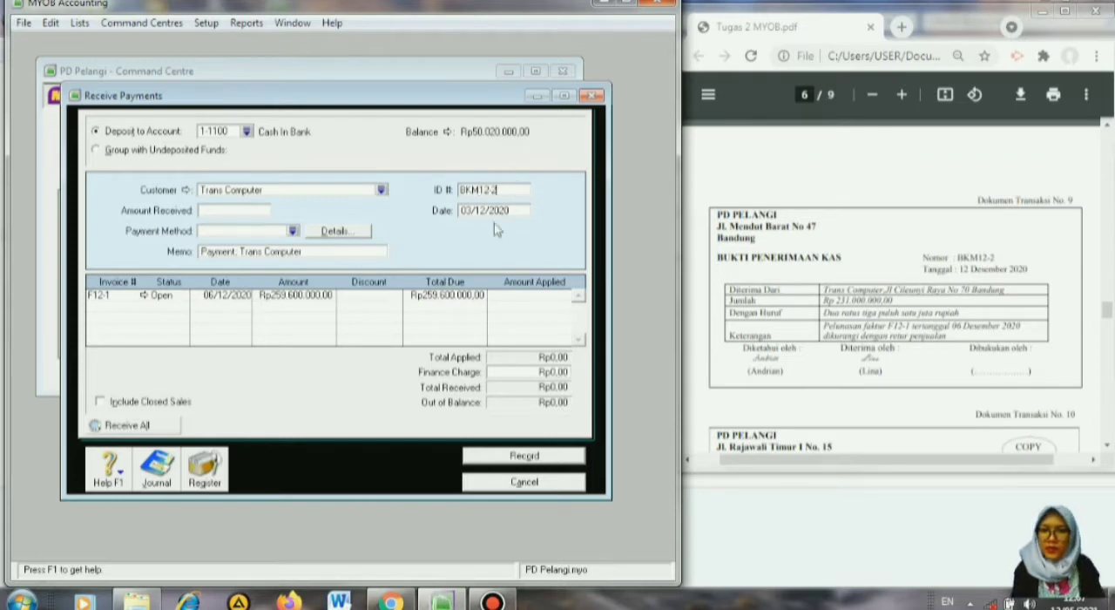
click(472, 211)
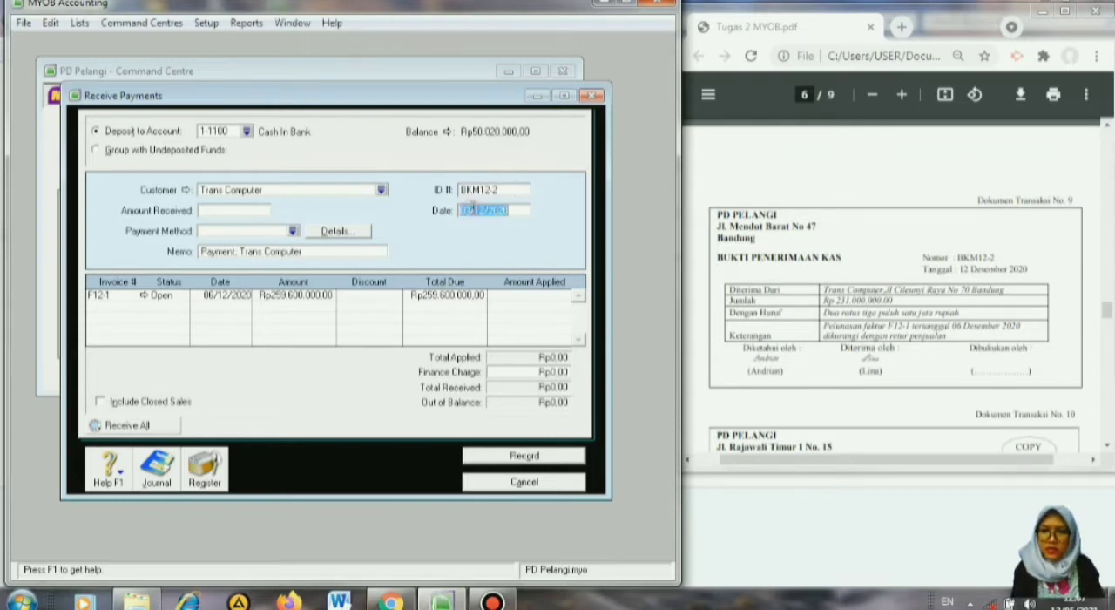
click(470, 210)
text(2)
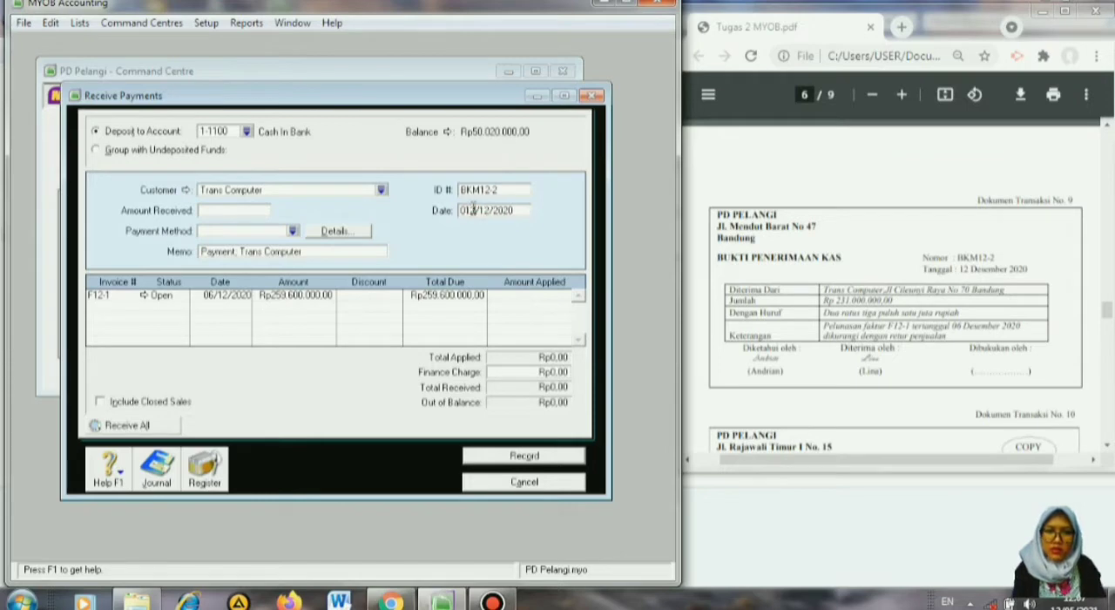
key(BackSpace)
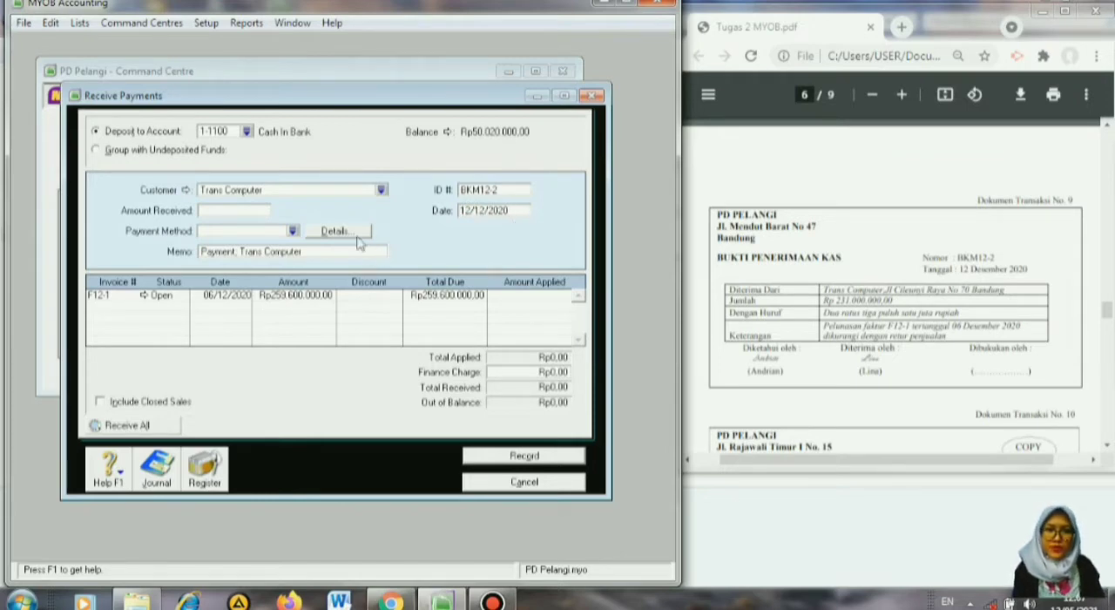
Enter 231000000 as the amount received, apply it to invoice F12-1, record the payment and leave payment entry.
click(236, 210)
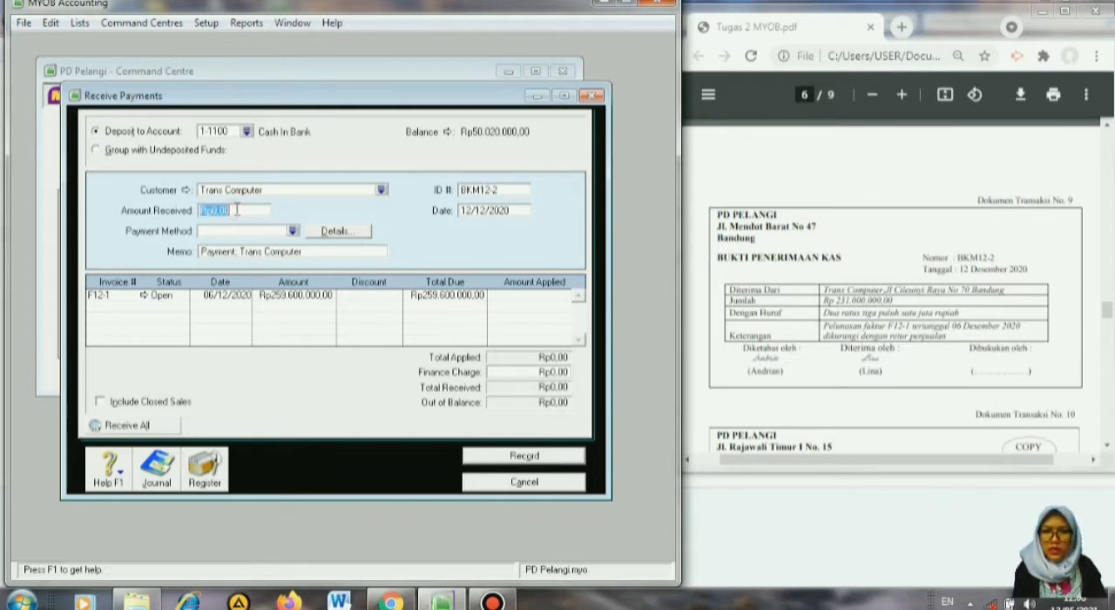
text(231)
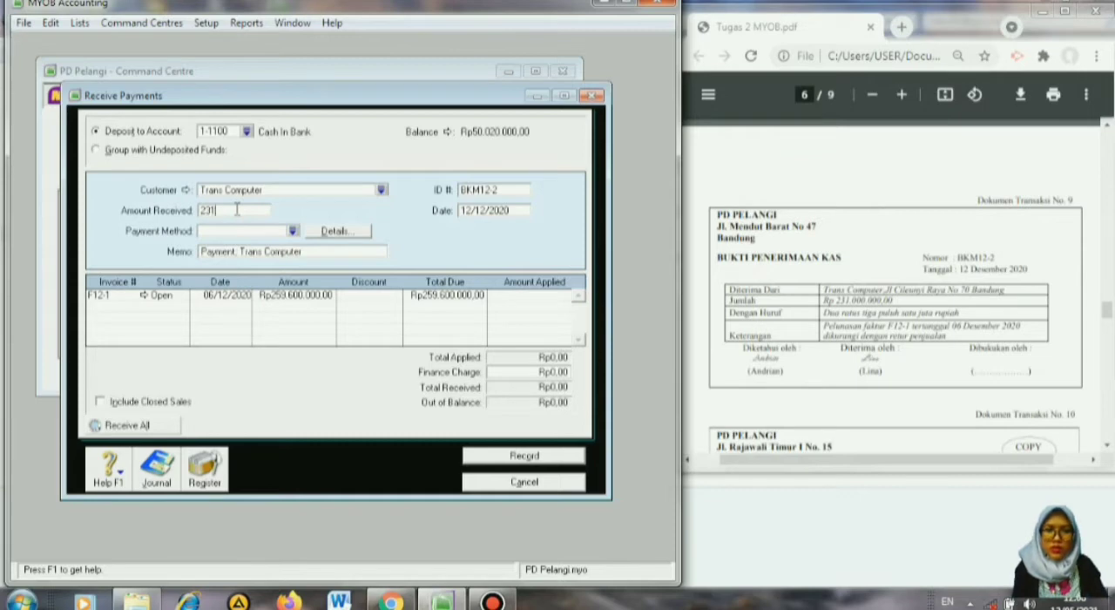
text(000000)
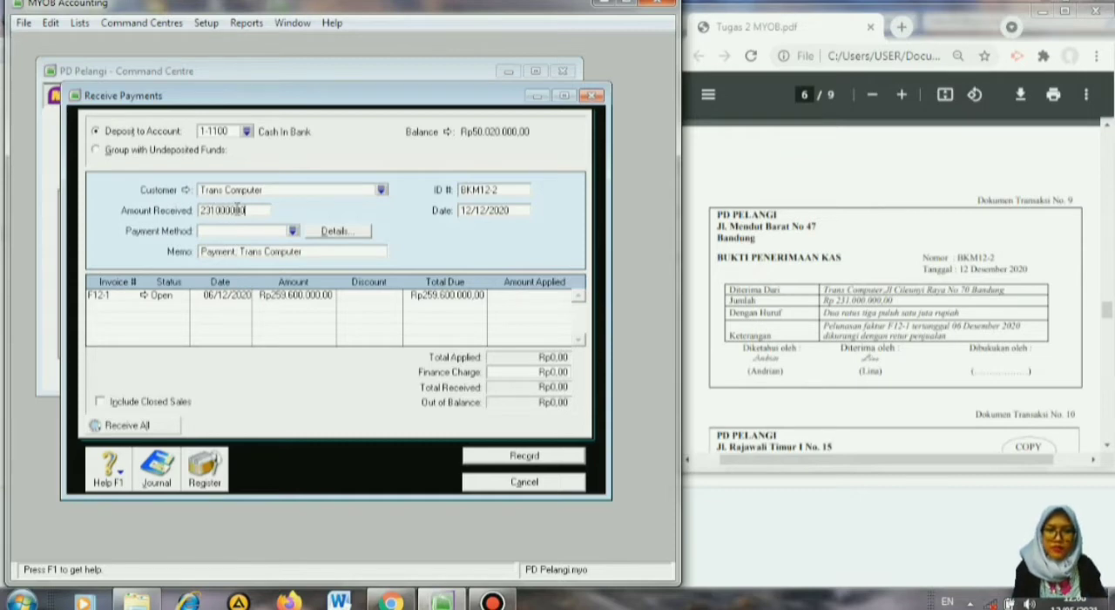
key(Tab)
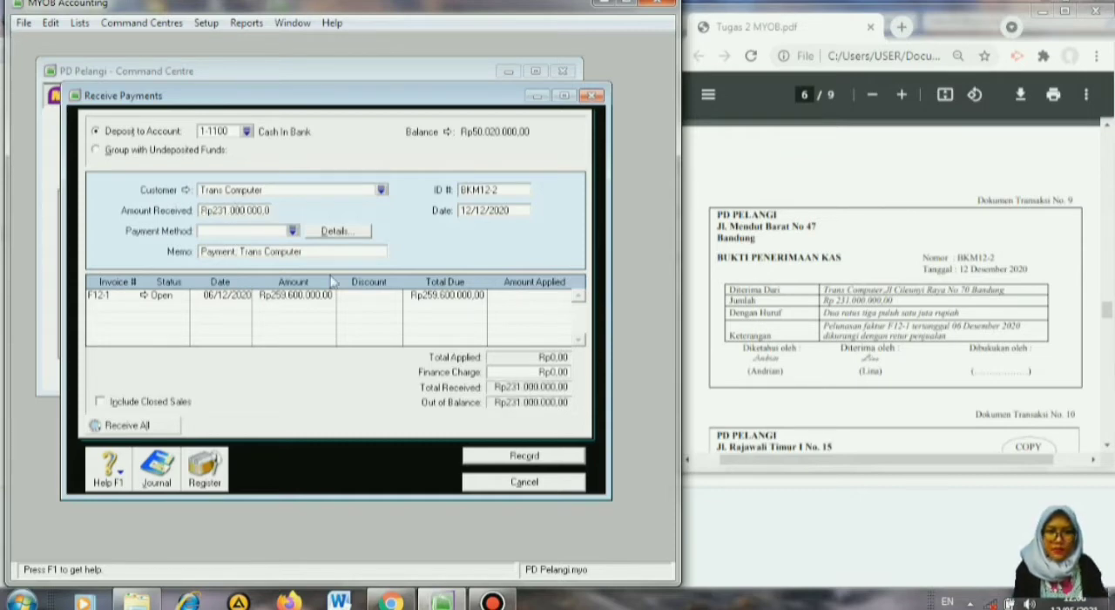
key(Tab)
key(Tab)
key(Tab)
key(Tab)
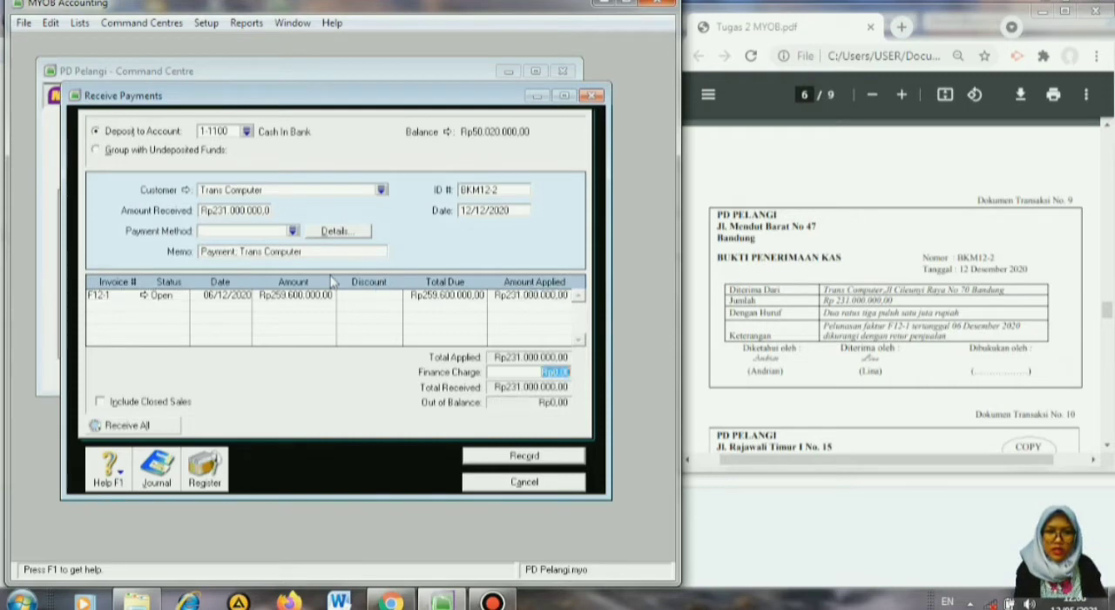
key(Tab)
key(Tab)
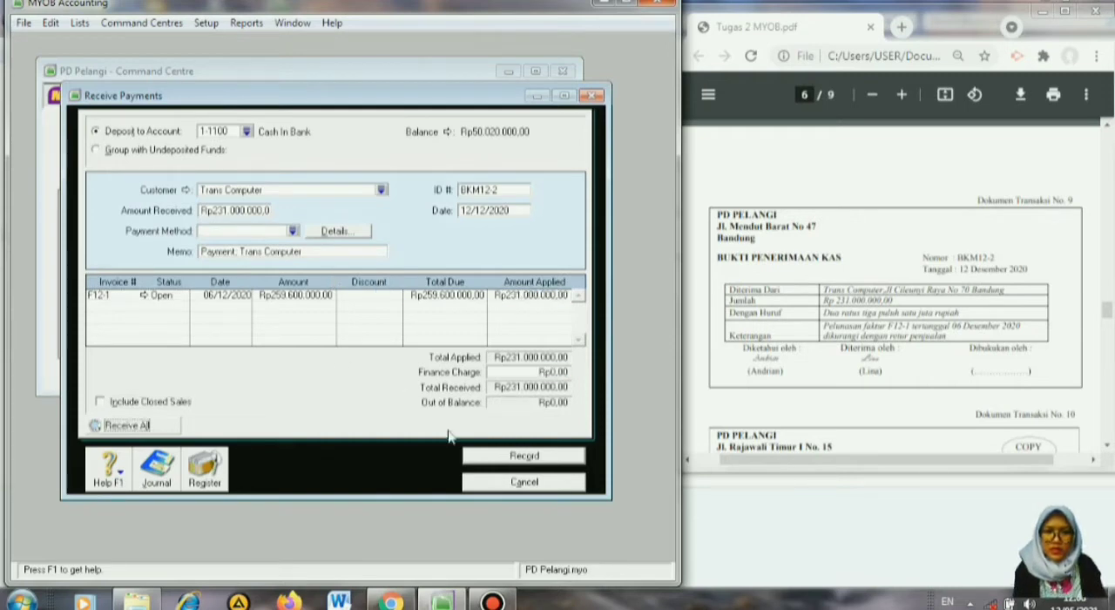
click(482, 462)
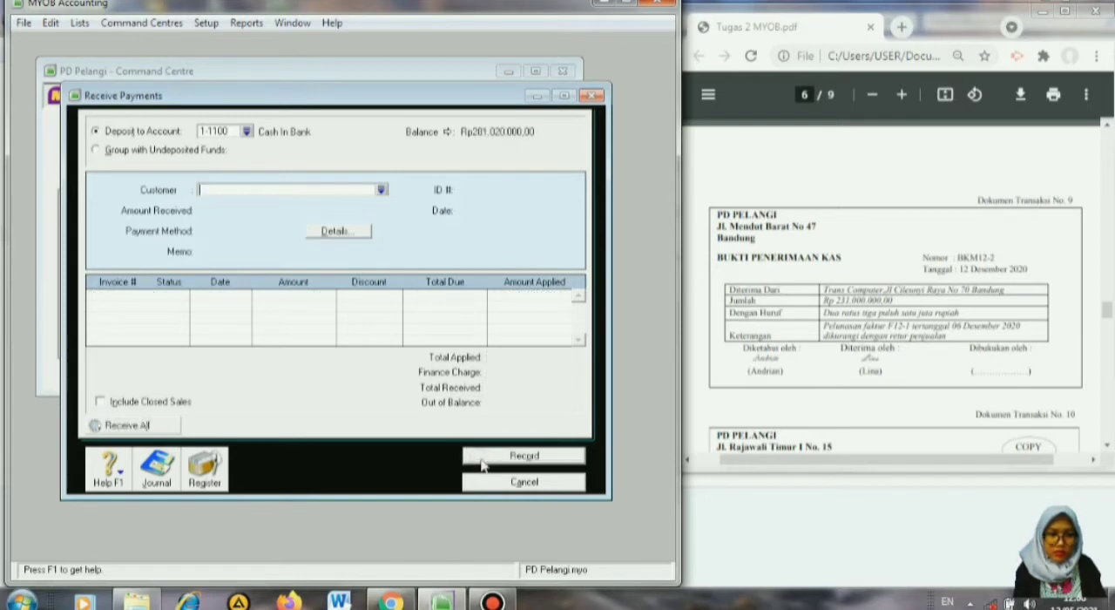
click(492, 483)
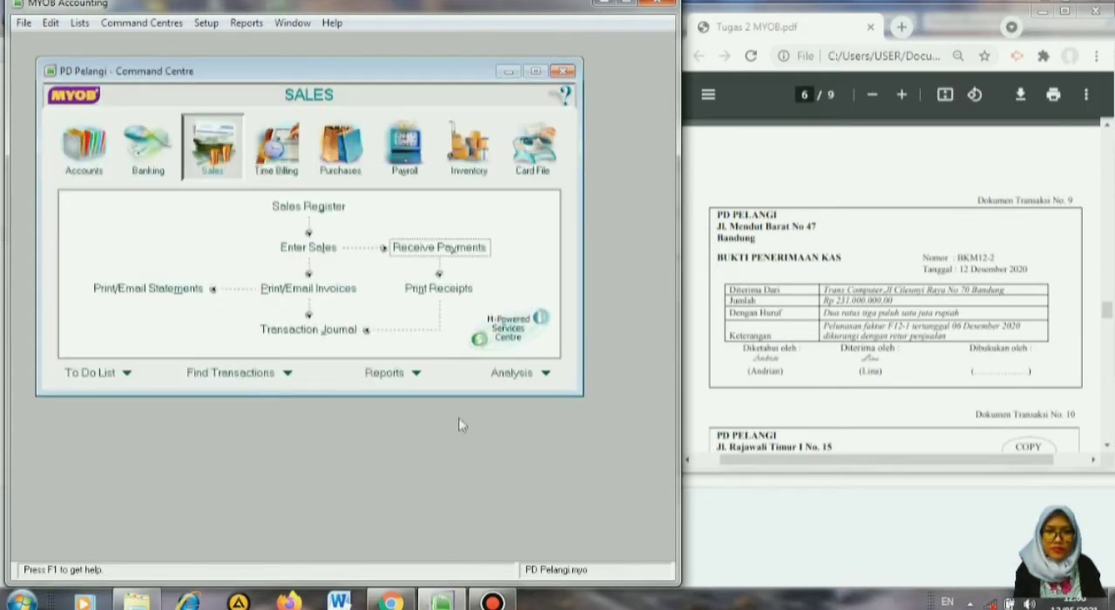
Bring up source document No. 10 and start a new sales invoice.
click(1108, 447)
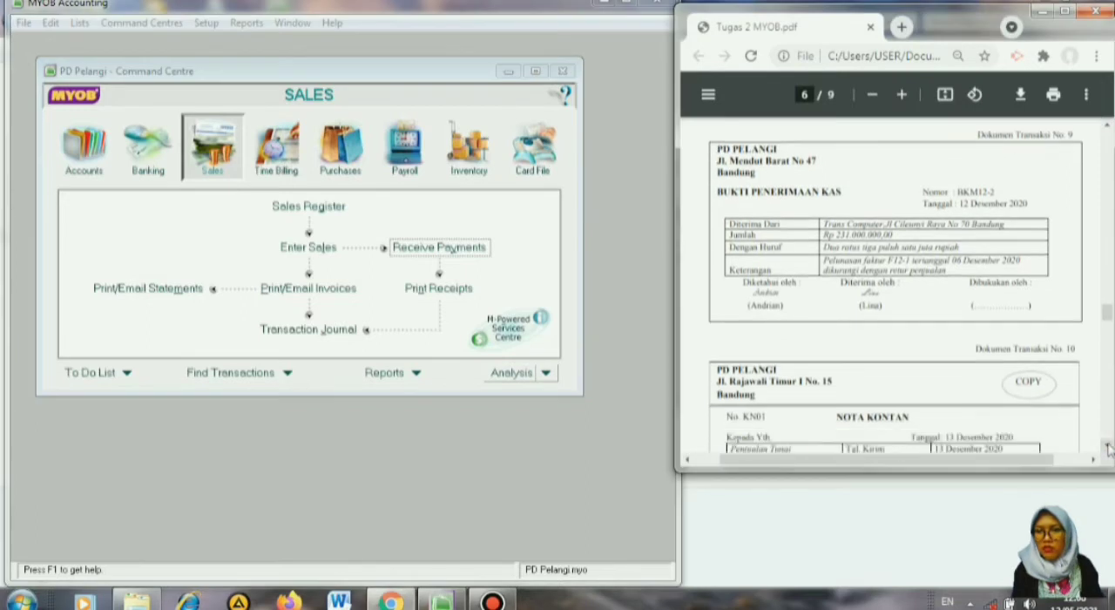
click(1109, 447)
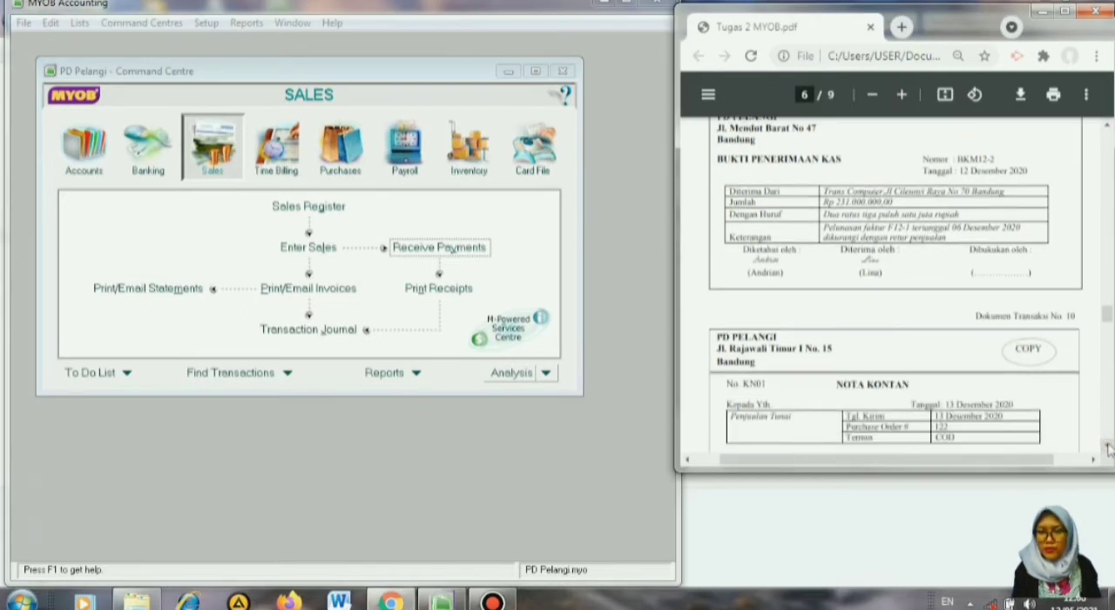
scroll(1109, 447, down, 3)
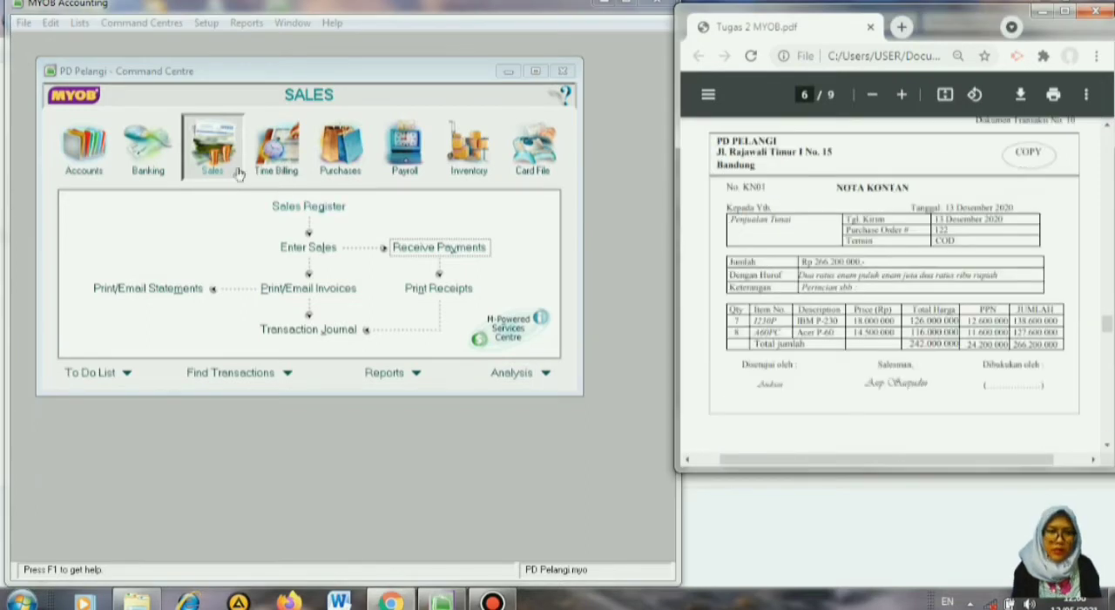
click(318, 248)
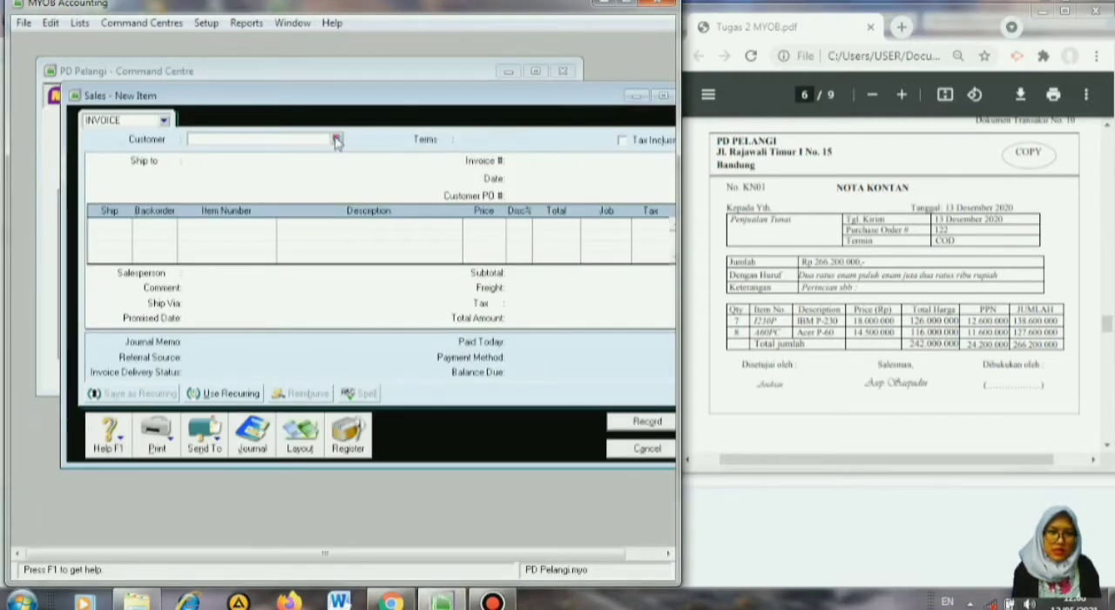
Create a new customer card named Penjualan Tunai with the next card ID in the customer numbering.
click(336, 141)
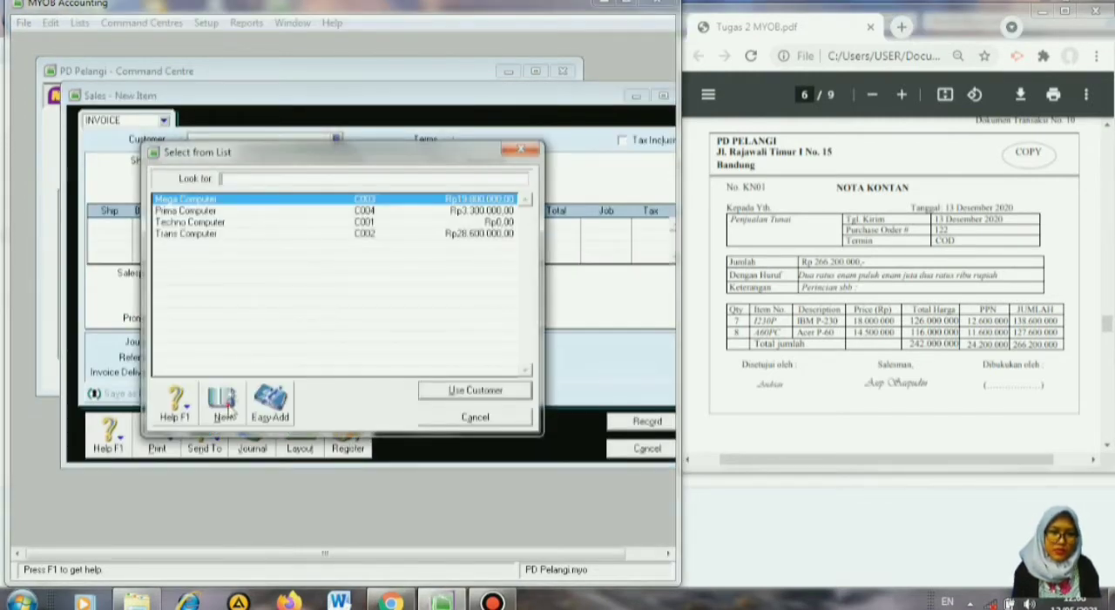
click(223, 402)
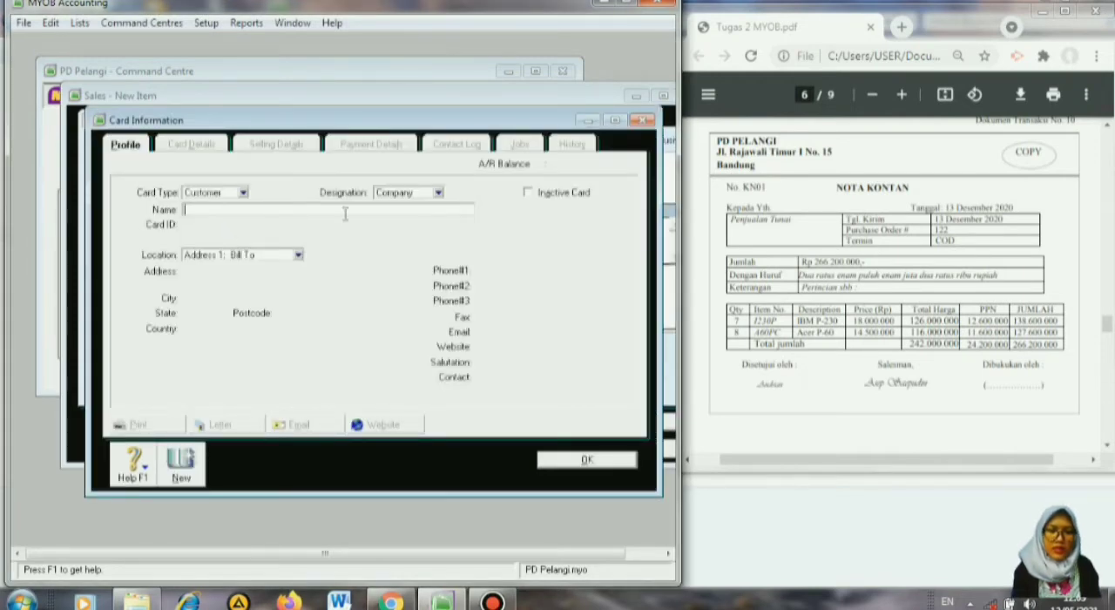
text(Pen)
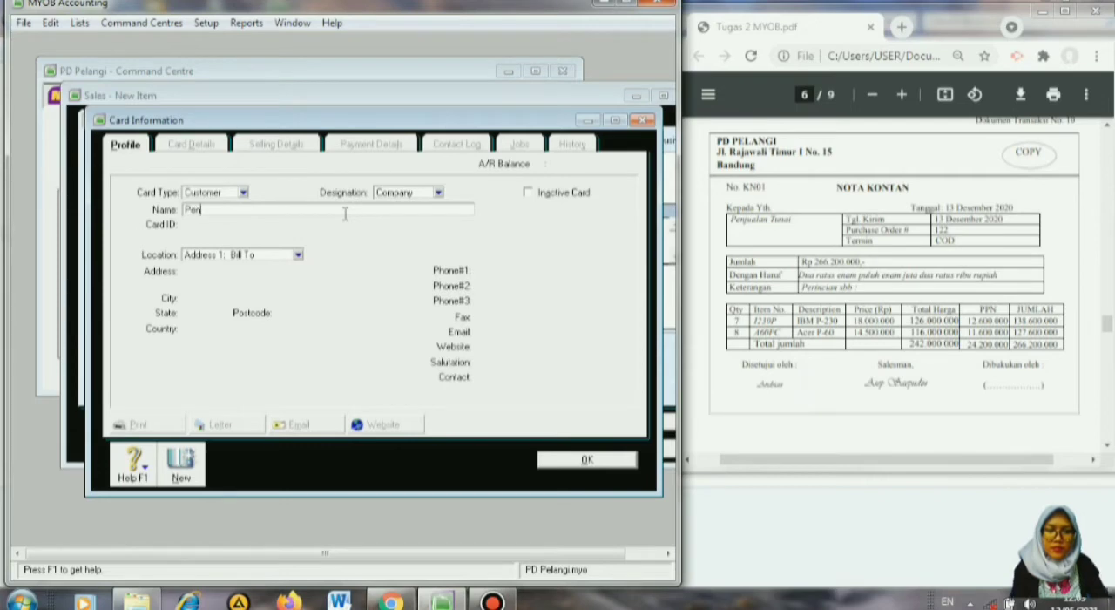
text(jualan )
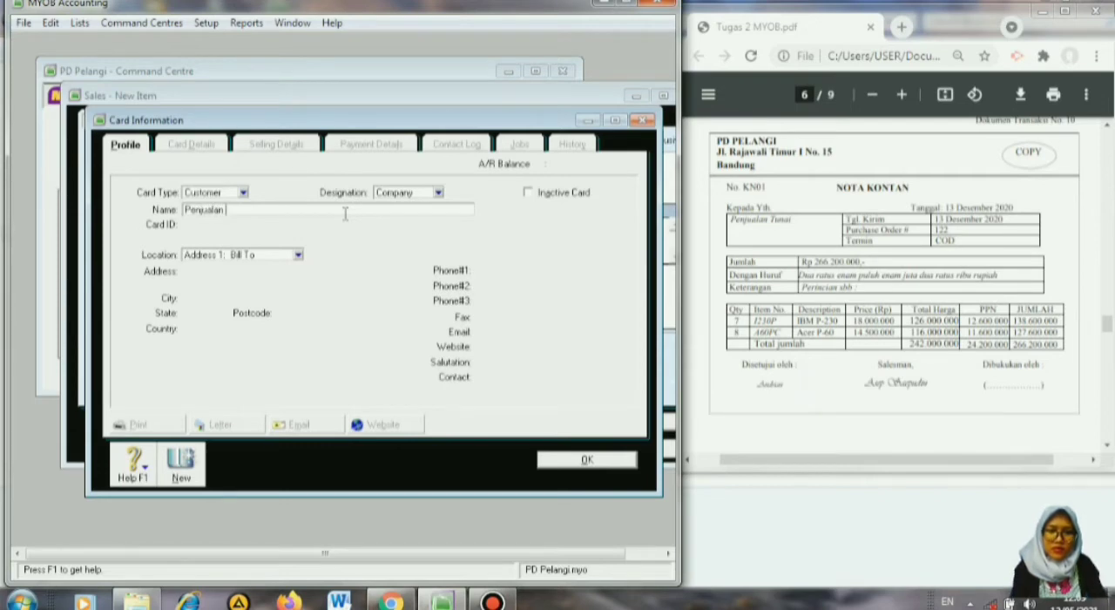
text(Tu)
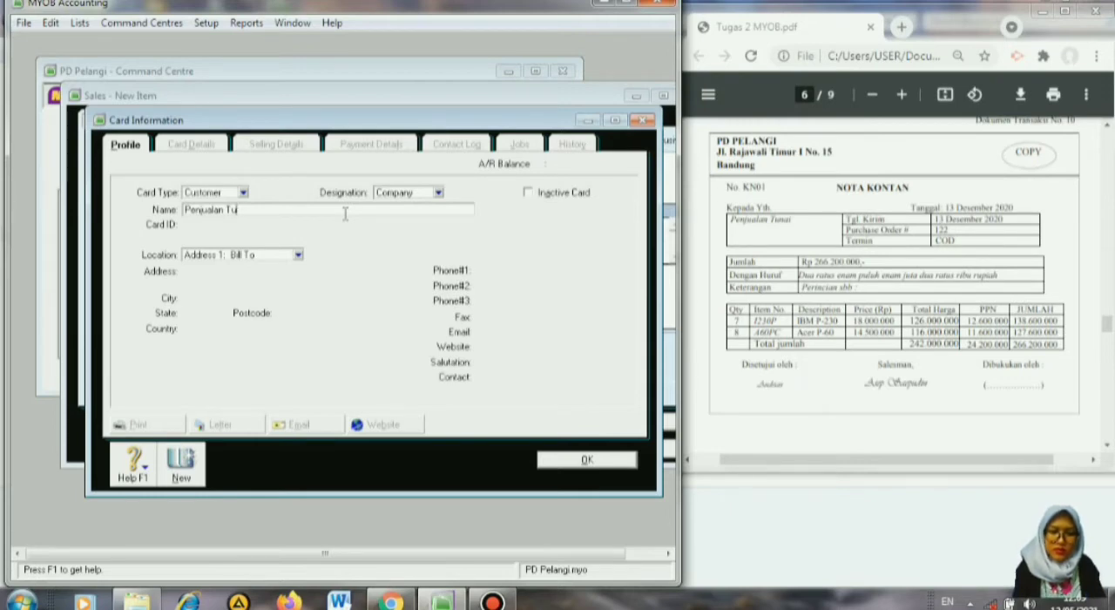
text(nai)
key(Tab)
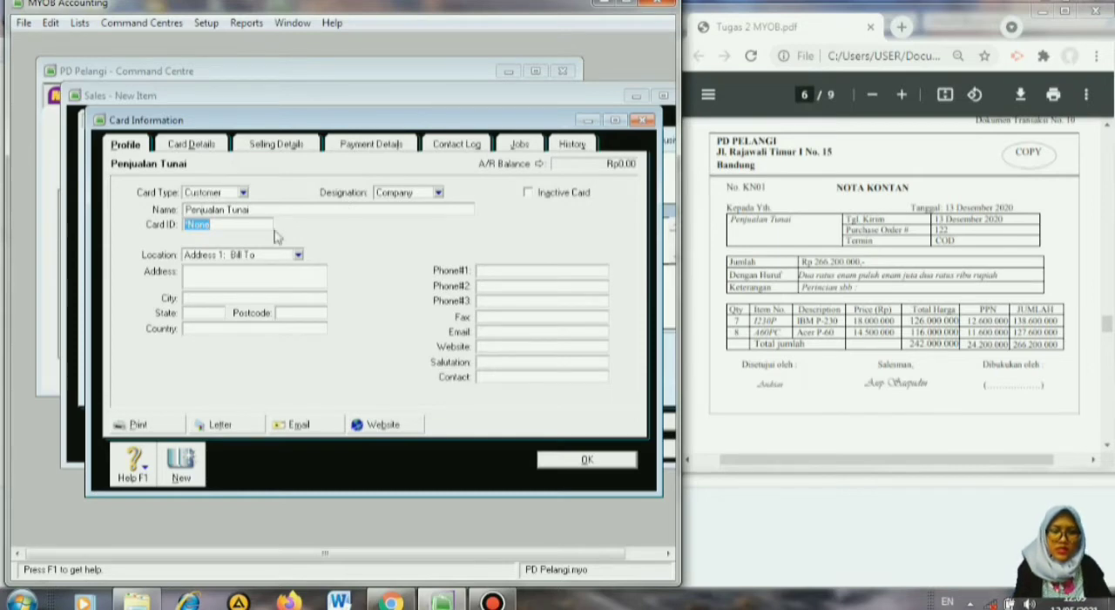
text(C005)
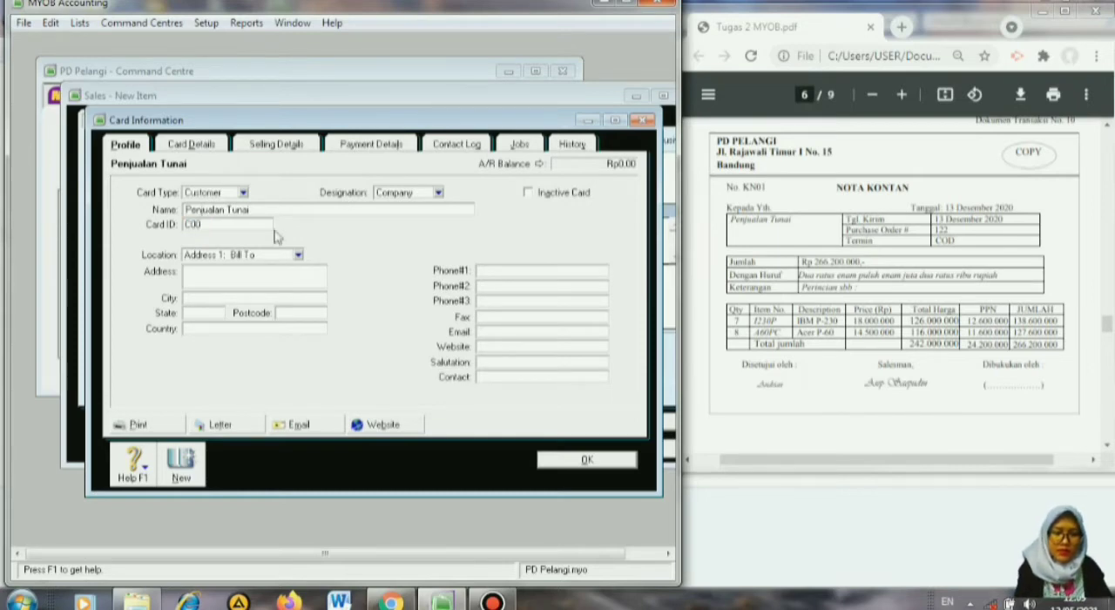
click(587, 461)
Assign Penjualan Tunai as the customer of the new sales invoice.
click(335, 139)
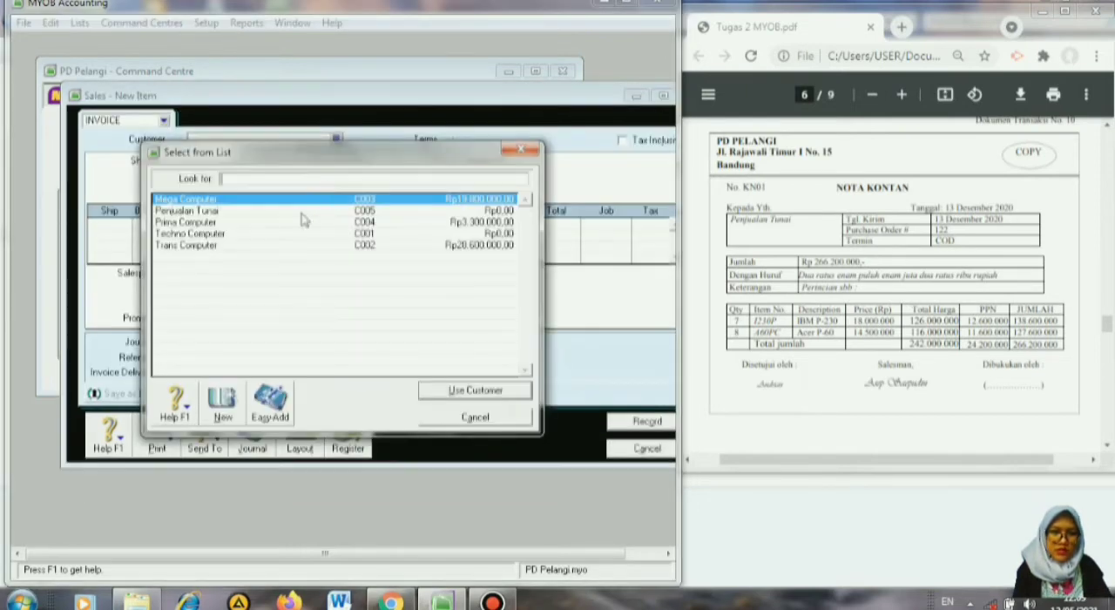
click(231, 213)
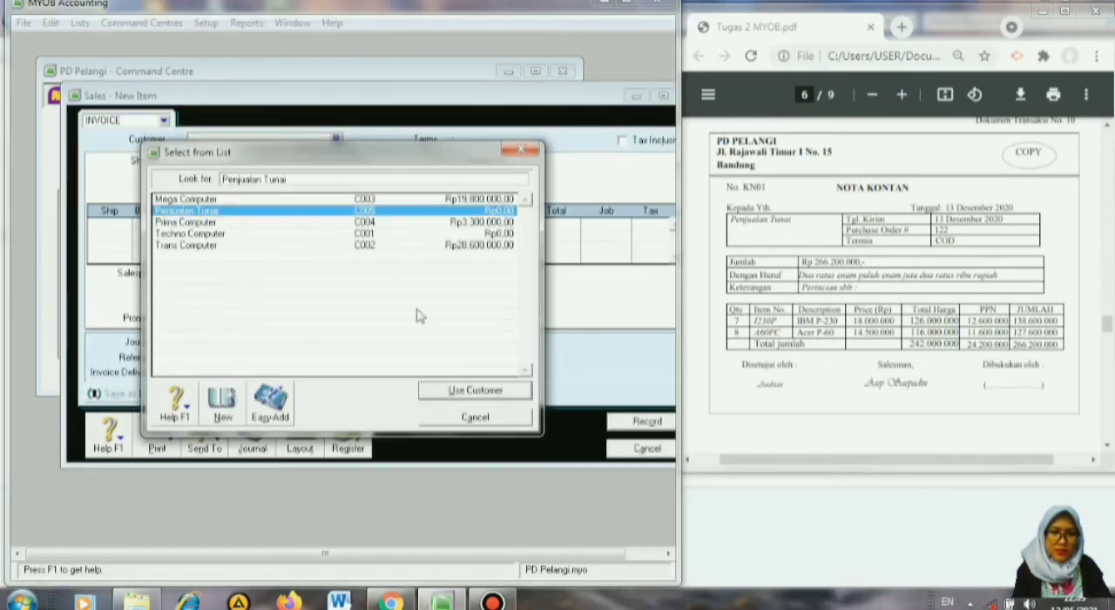
click(475, 390)
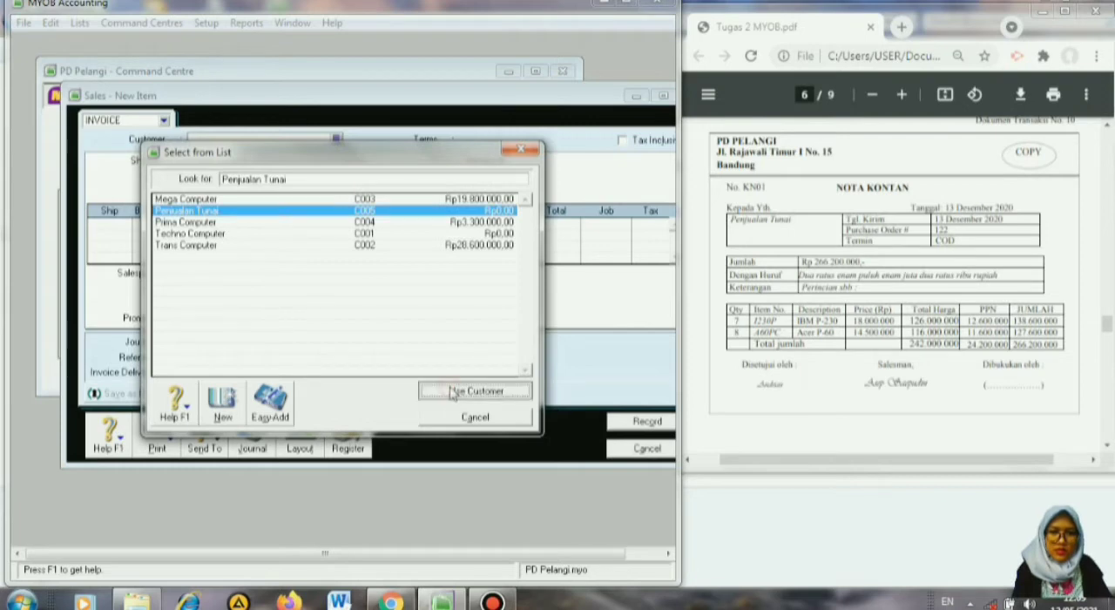
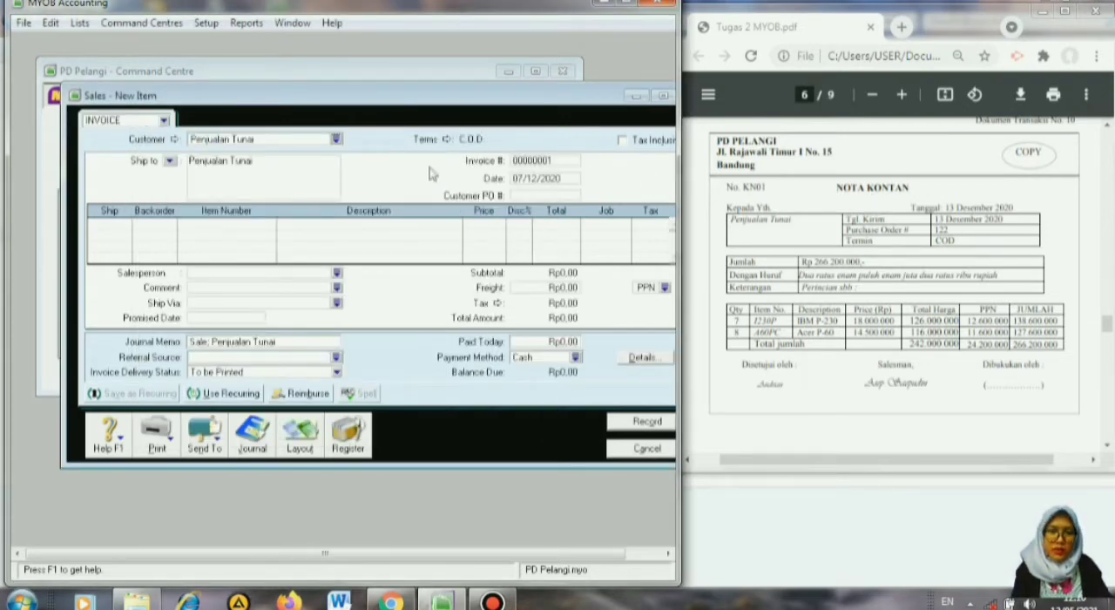
Set the sales invoice number to KN01 and the invoice date to 13/12/2020.
click(539, 160)
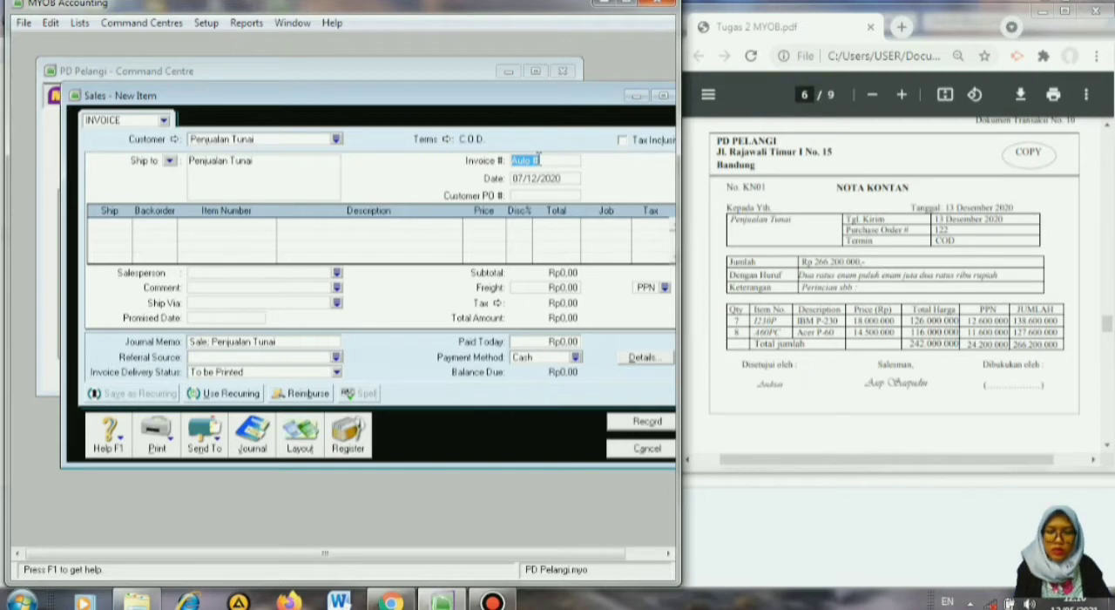
text(KN0)
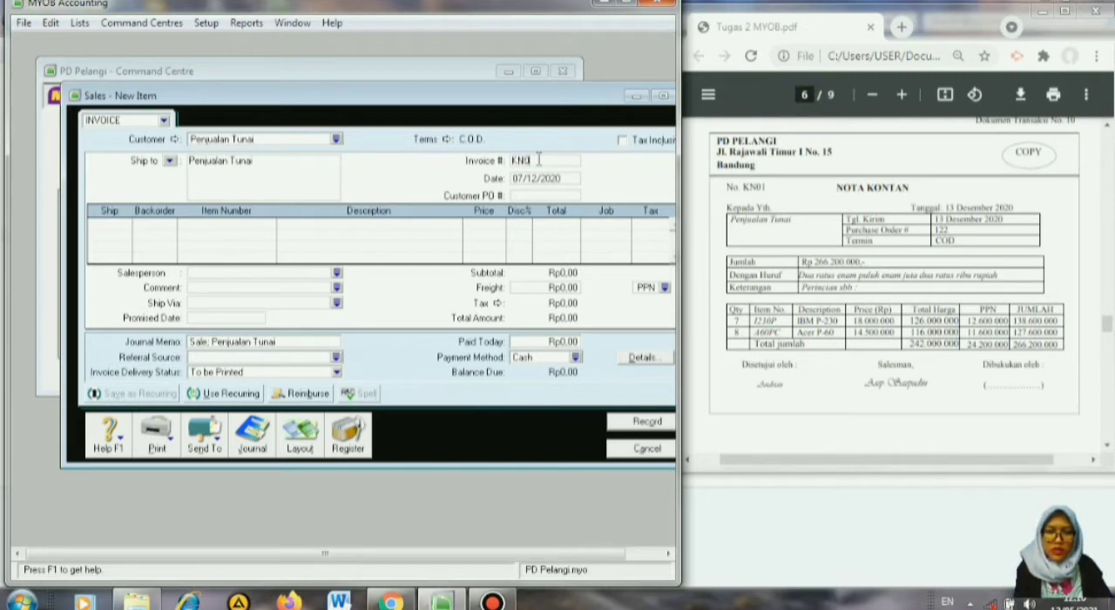
text(1)
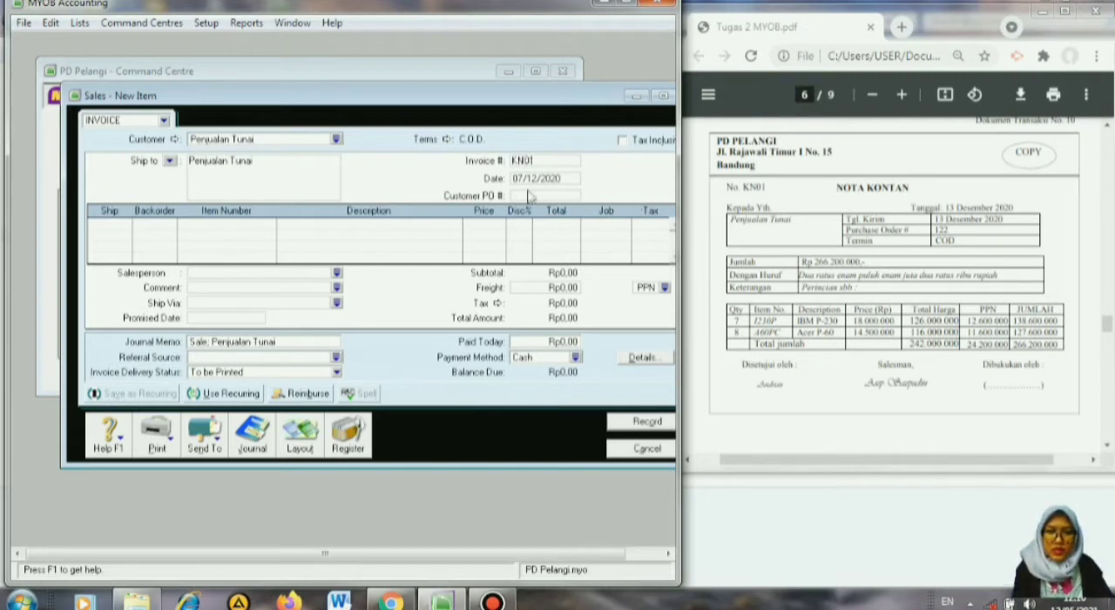
click(520, 177)
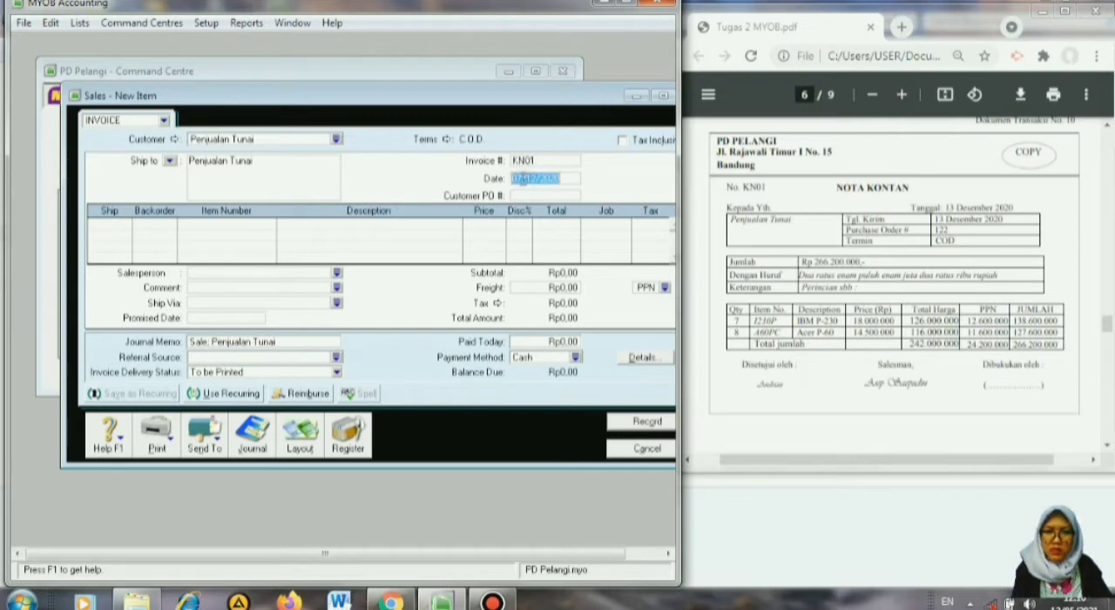
click(522, 178)
key(BackSpace)
key(BackSpace)
text(13)
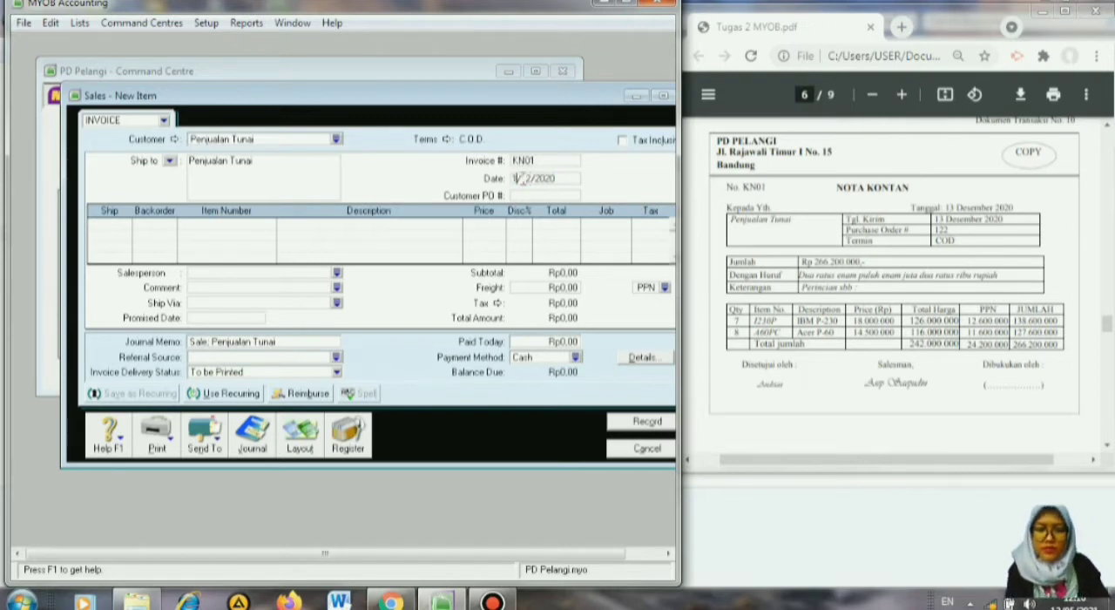
Enter the invoice lines: quantity 7 of item 1230P (IBM P-230) and quantity 8 of item A60PC (Acer P-60).
click(574, 221)
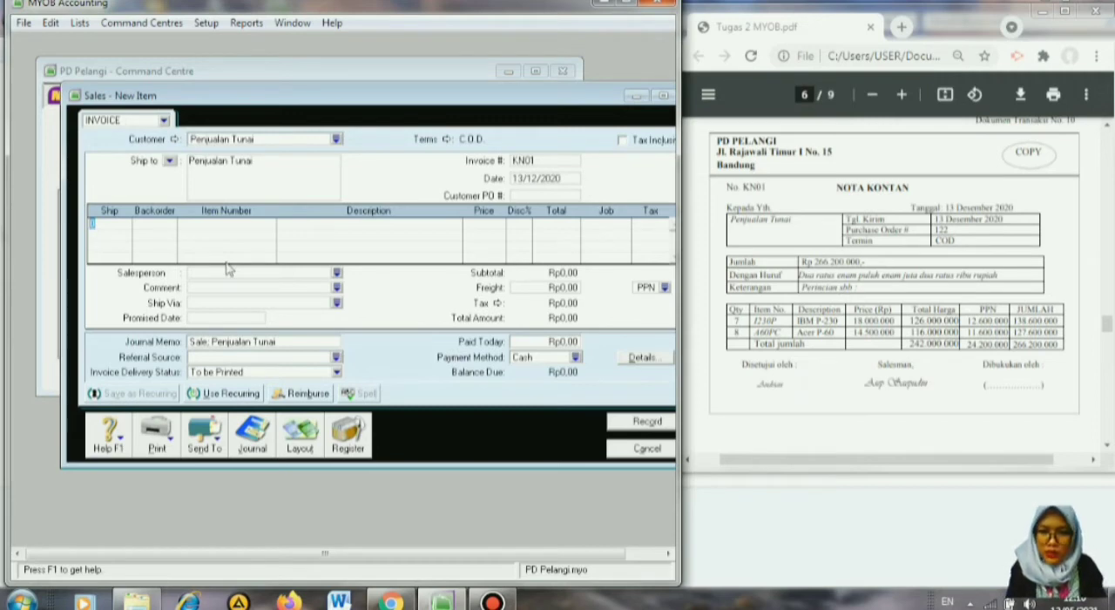
key(Down)
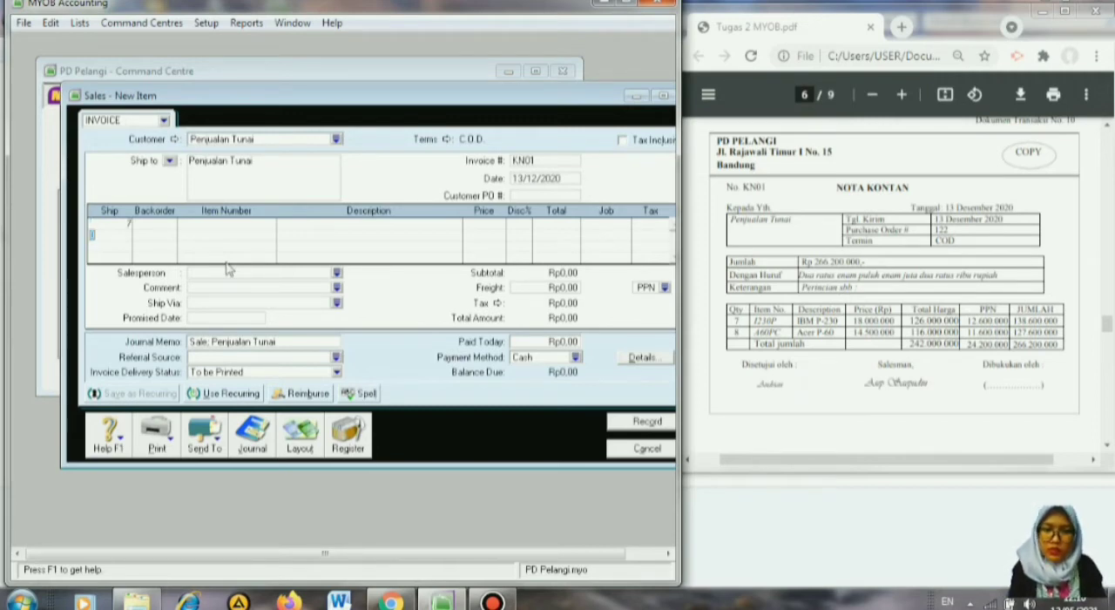
click(180, 226)
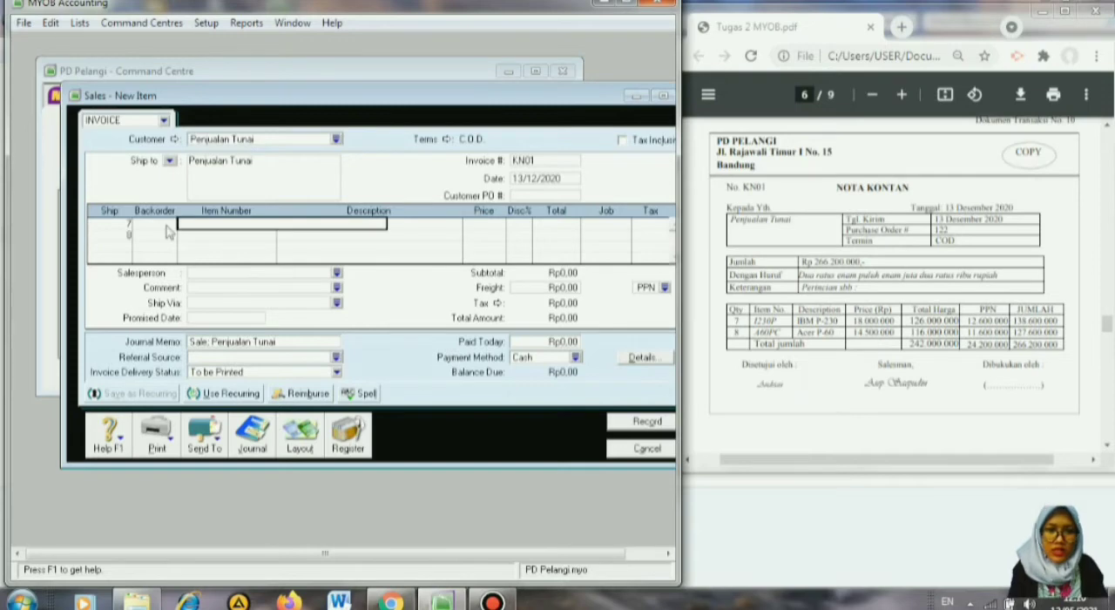
key(Return)
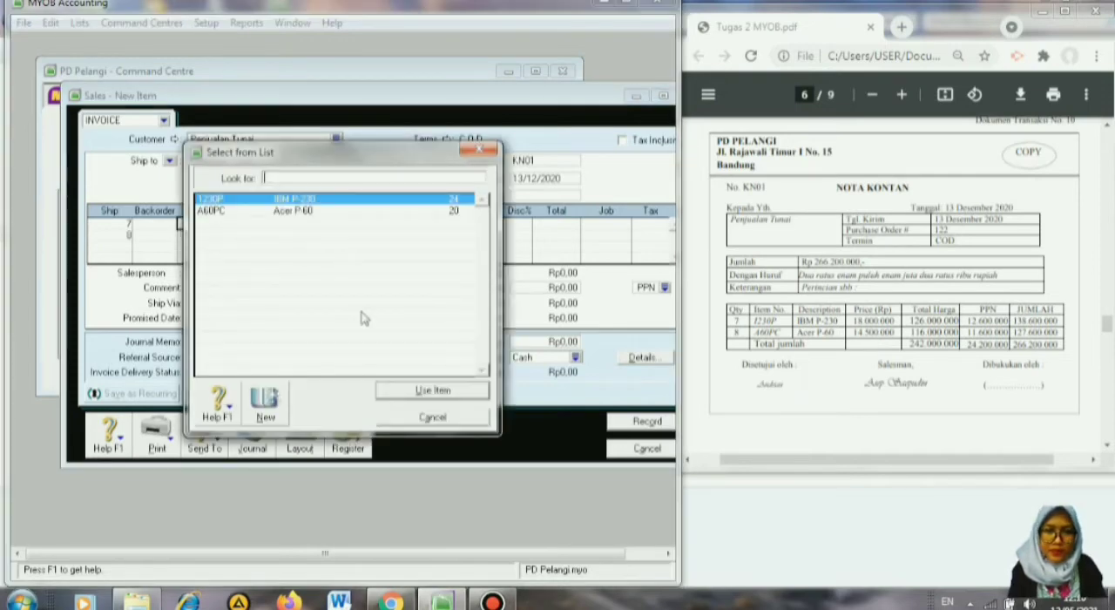
click(399, 391)
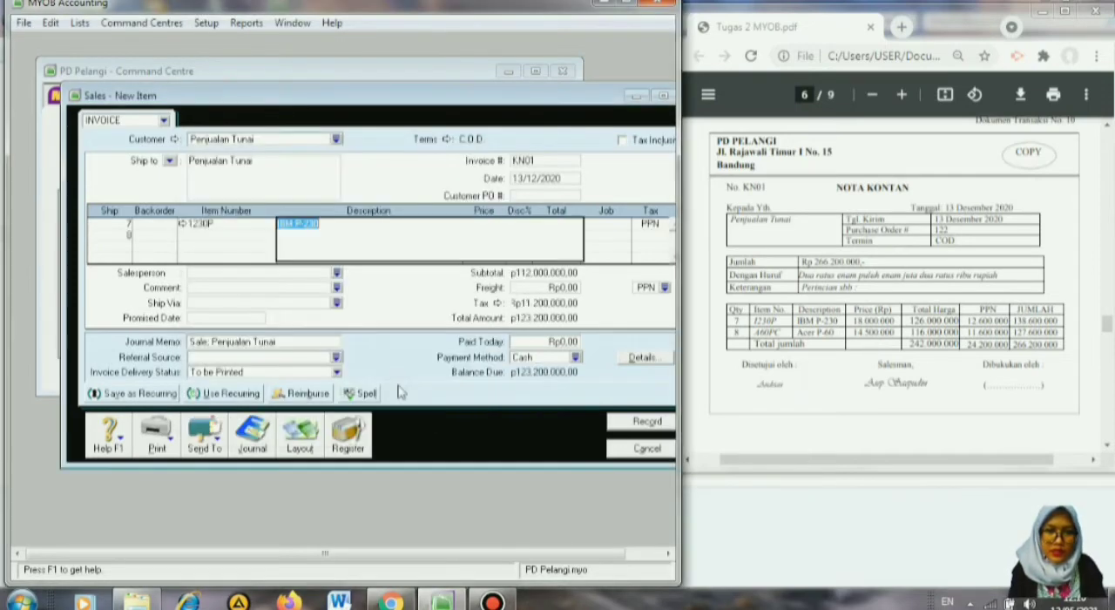
click(179, 236)
key(Return)
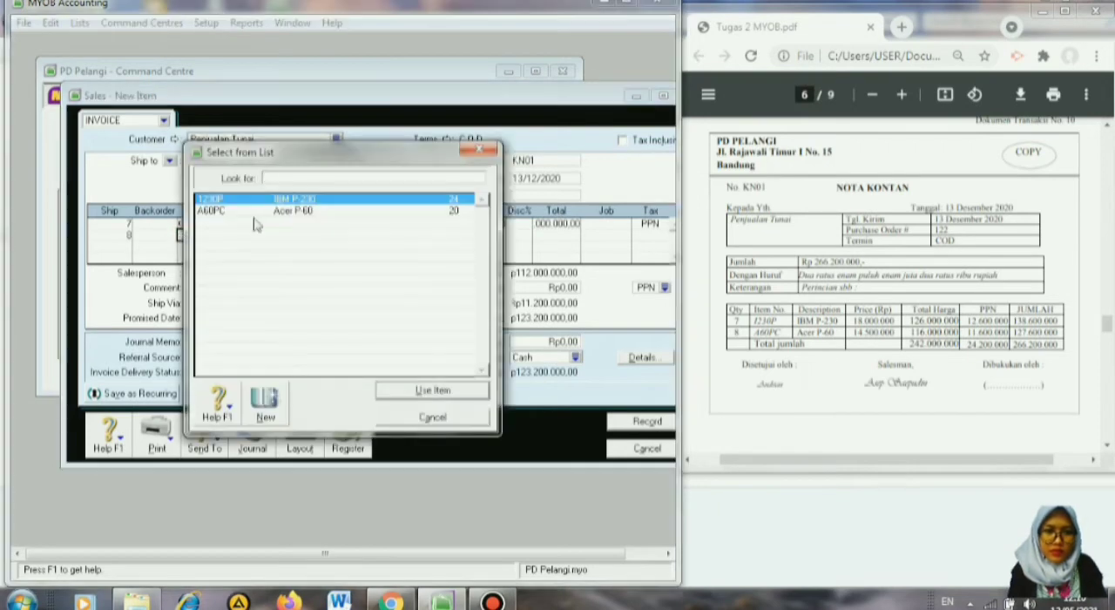
text(A60PC)
click(391, 389)
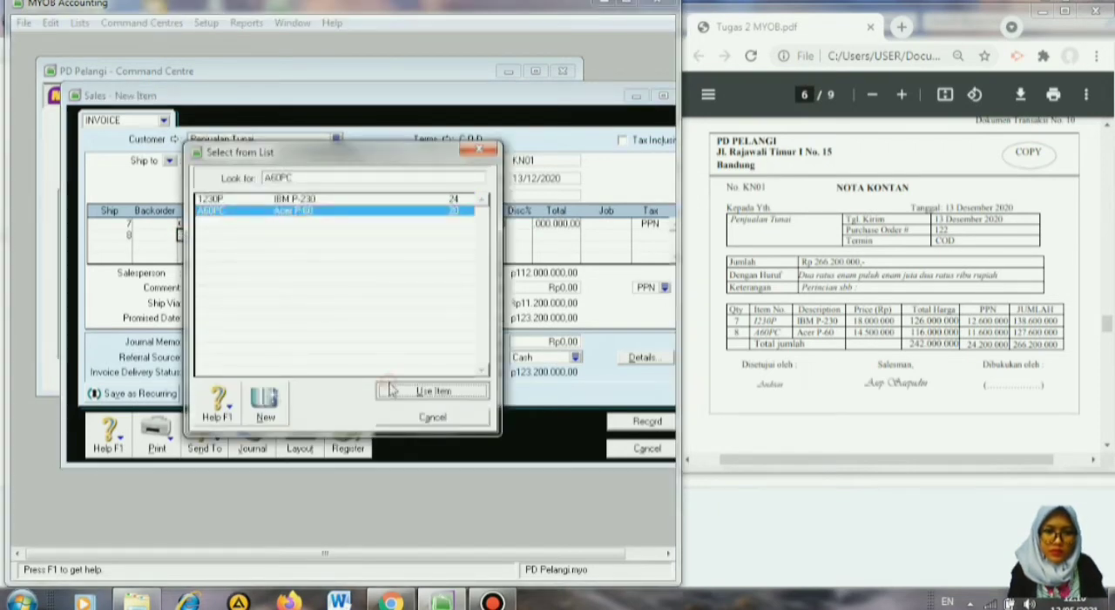
Set the unit prices to 18000000 for item 1230P and 14500000 for item A60PC.
click(489, 223)
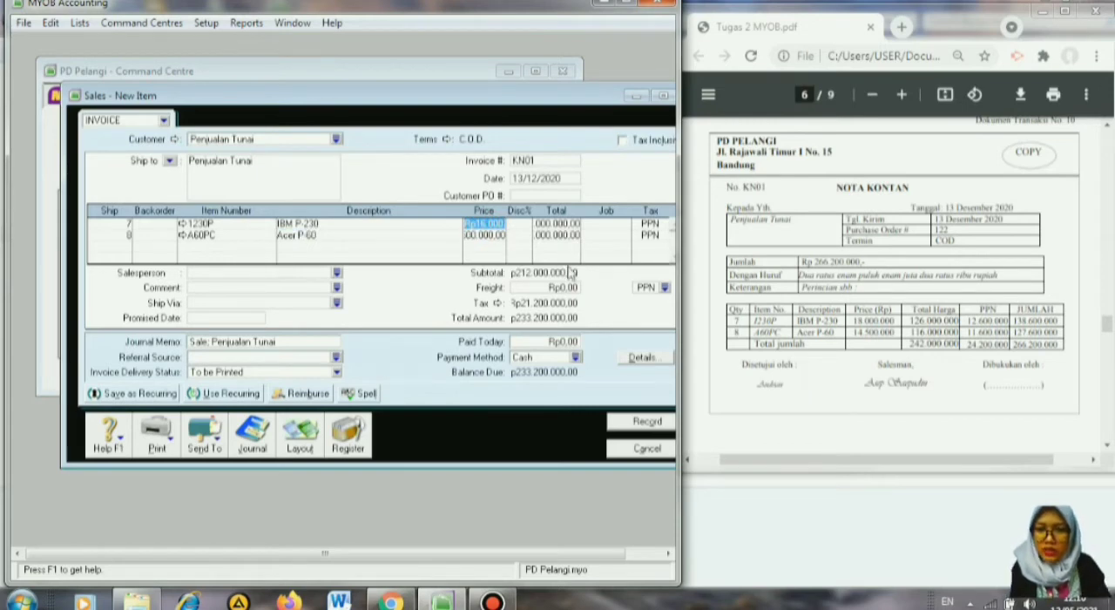
text(18)
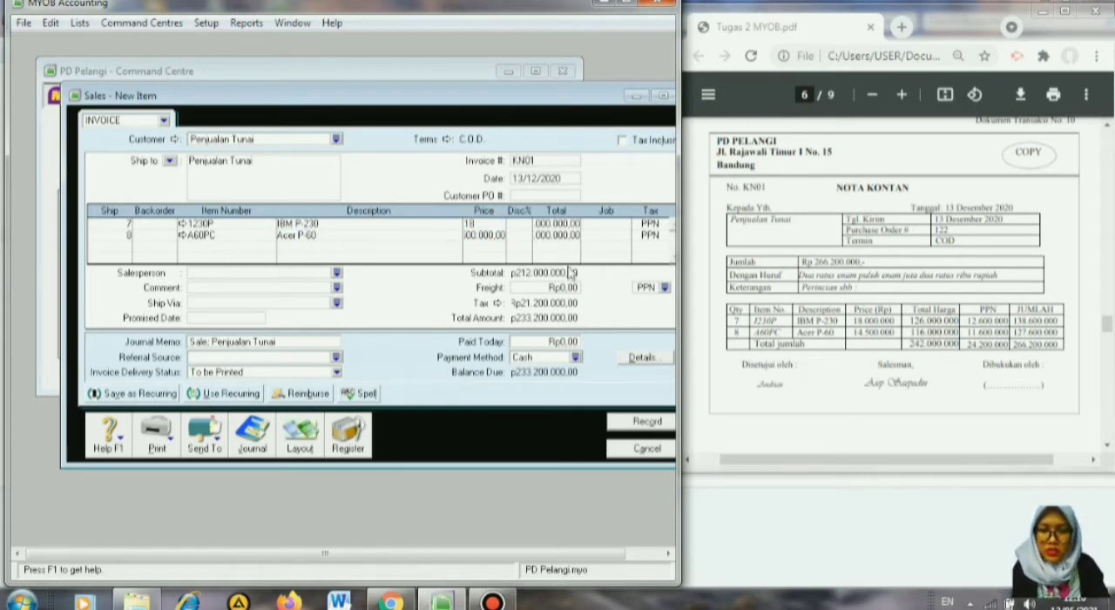
text(000000)
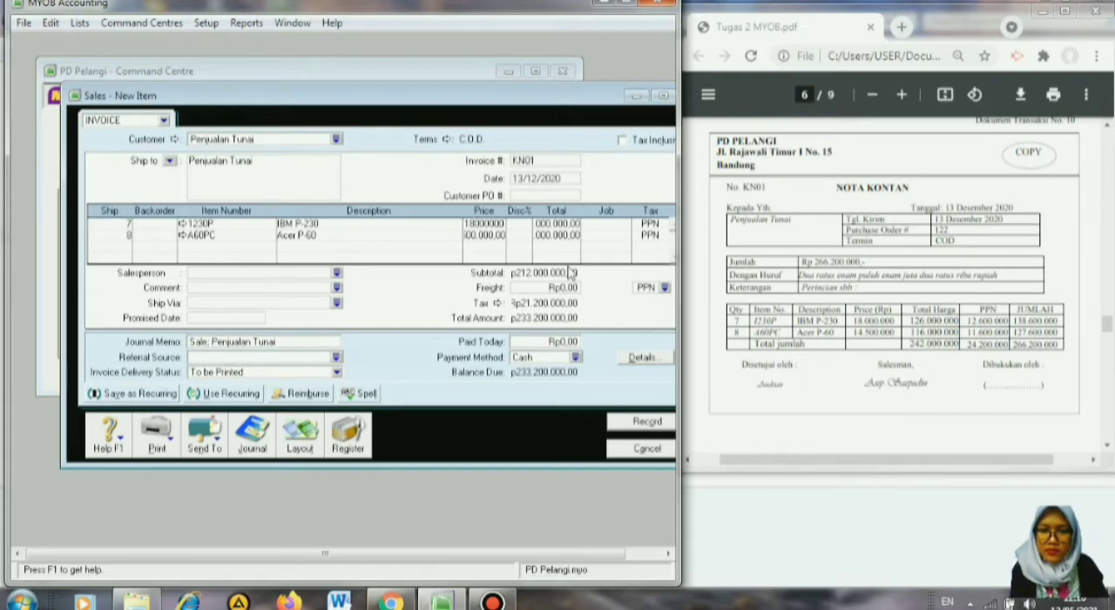
key(Return)
click(477, 233)
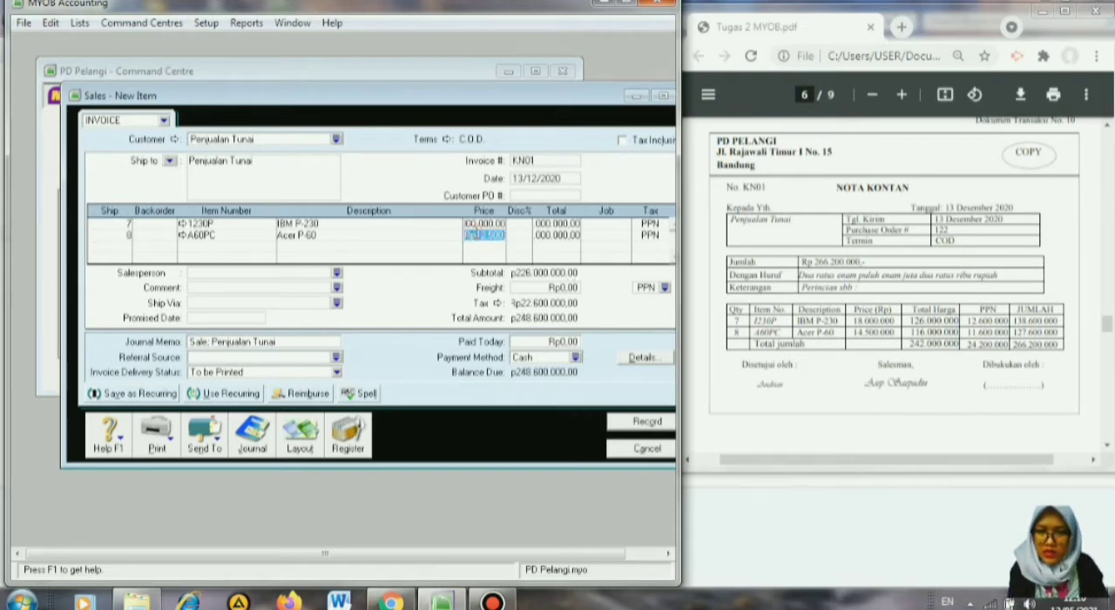
text(14)
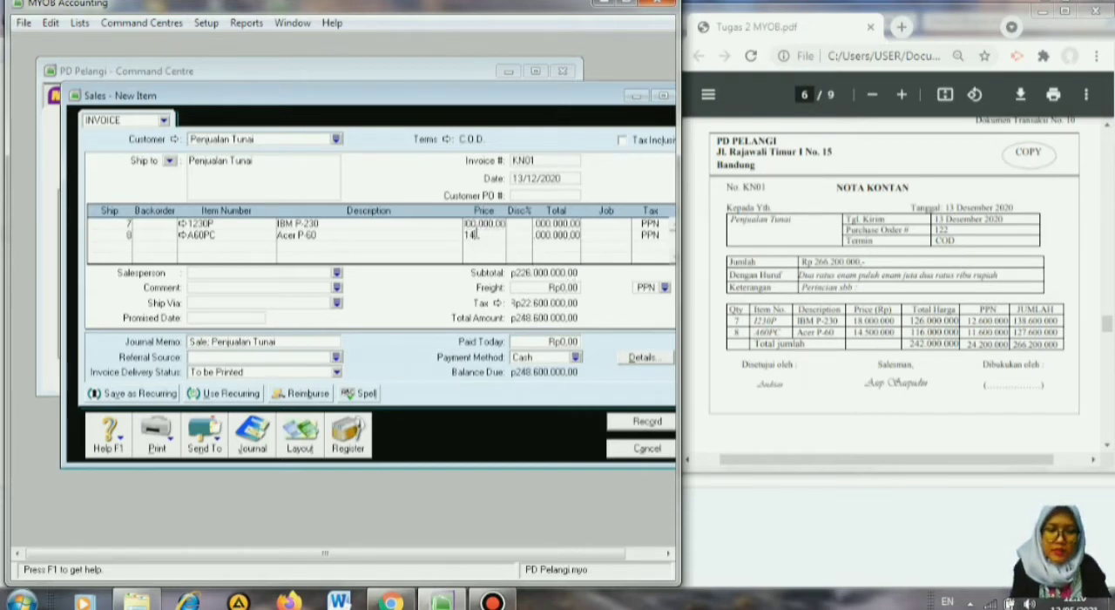
text(500000)
key(Return)
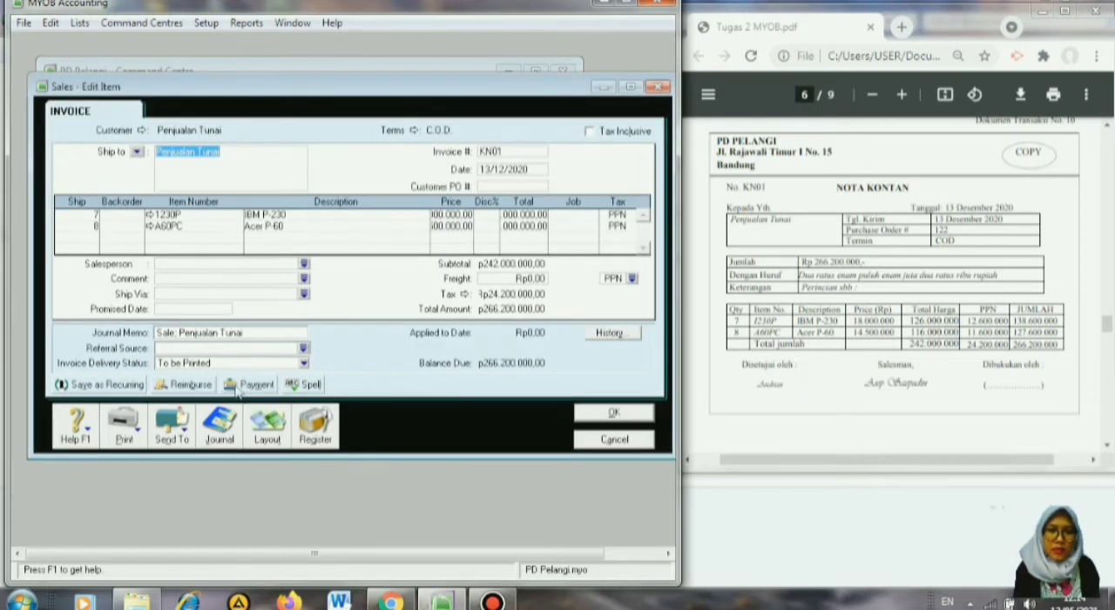
Start a customer payment from invoice KN01, with payment ID KN01 and date 13/12/2020.
click(254, 384)
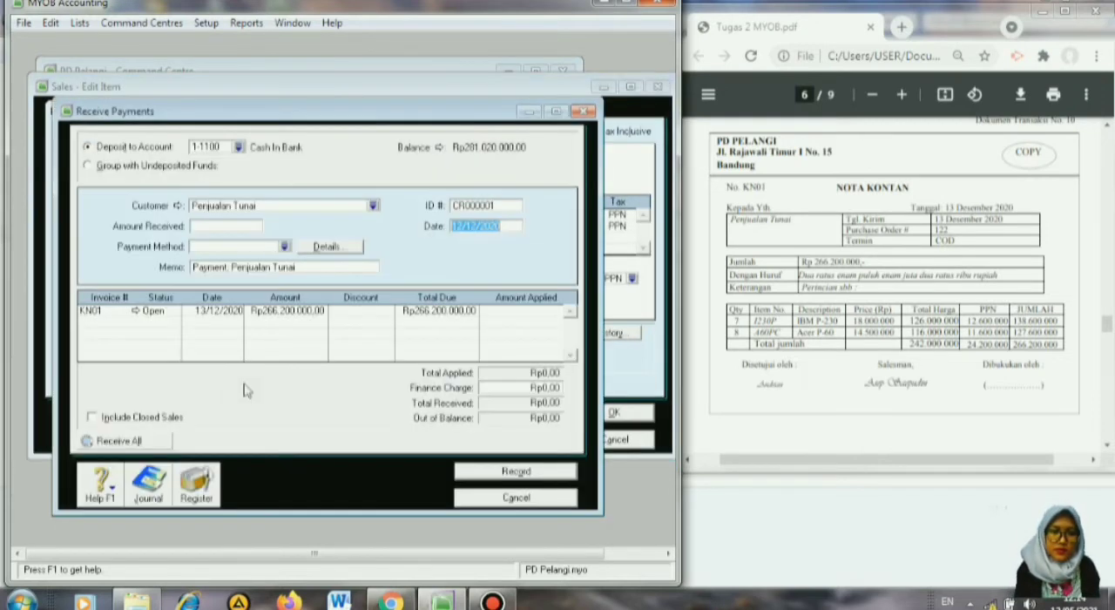
click(488, 206)
text(KN)
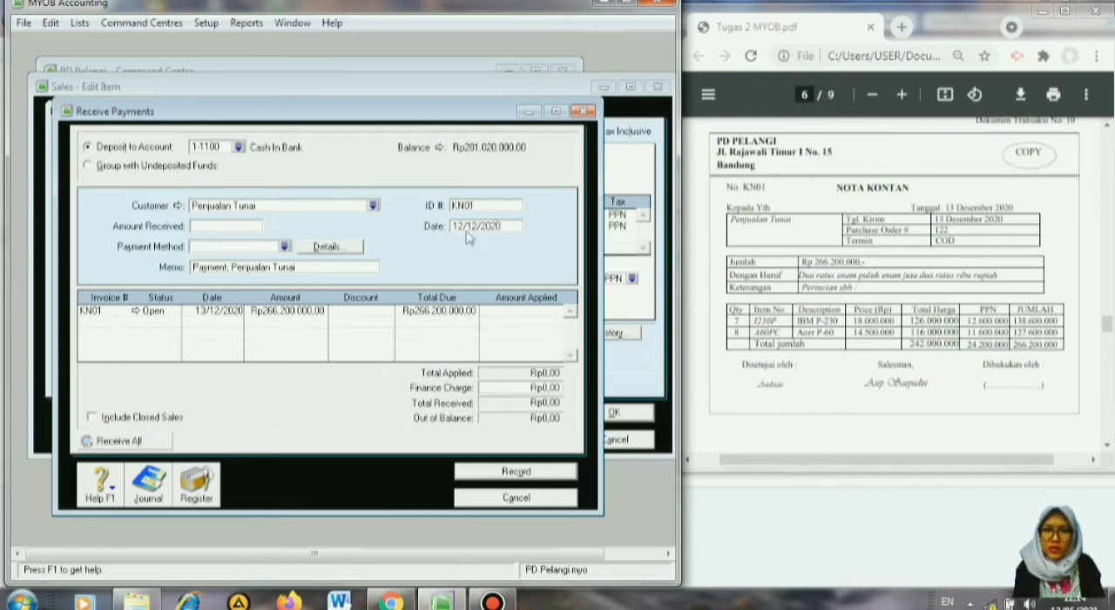
click(464, 225)
click(463, 224)
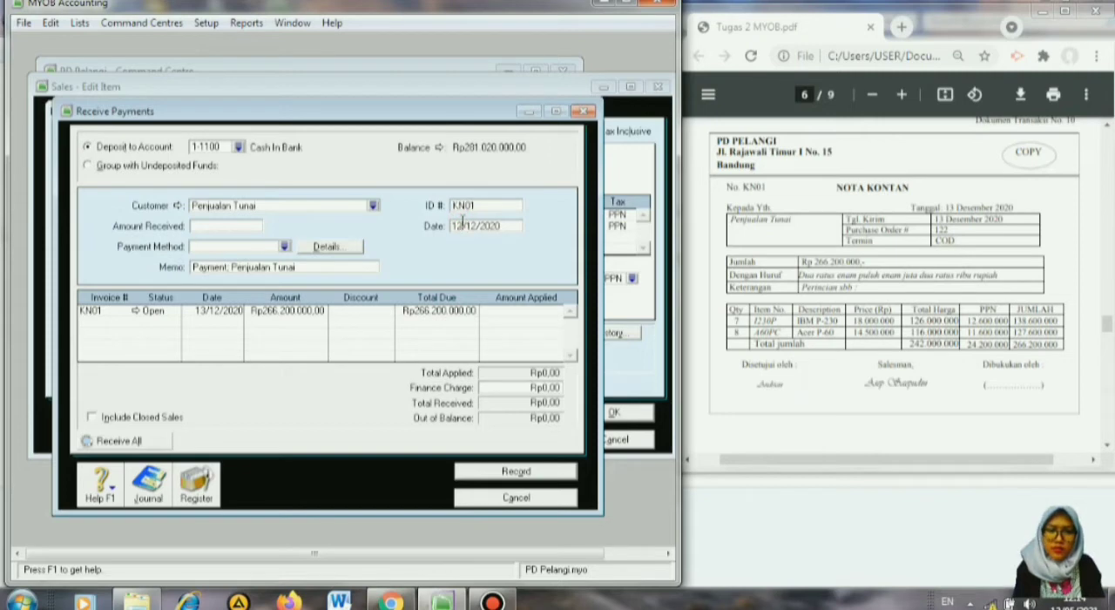
key(BackSpace)
text(3)
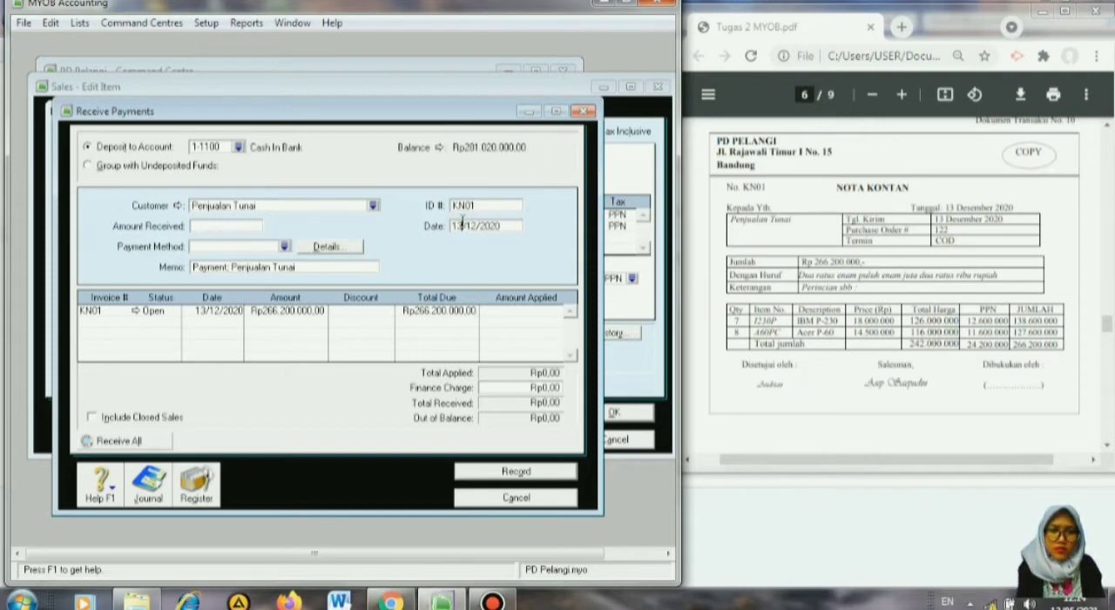
key(Tab)
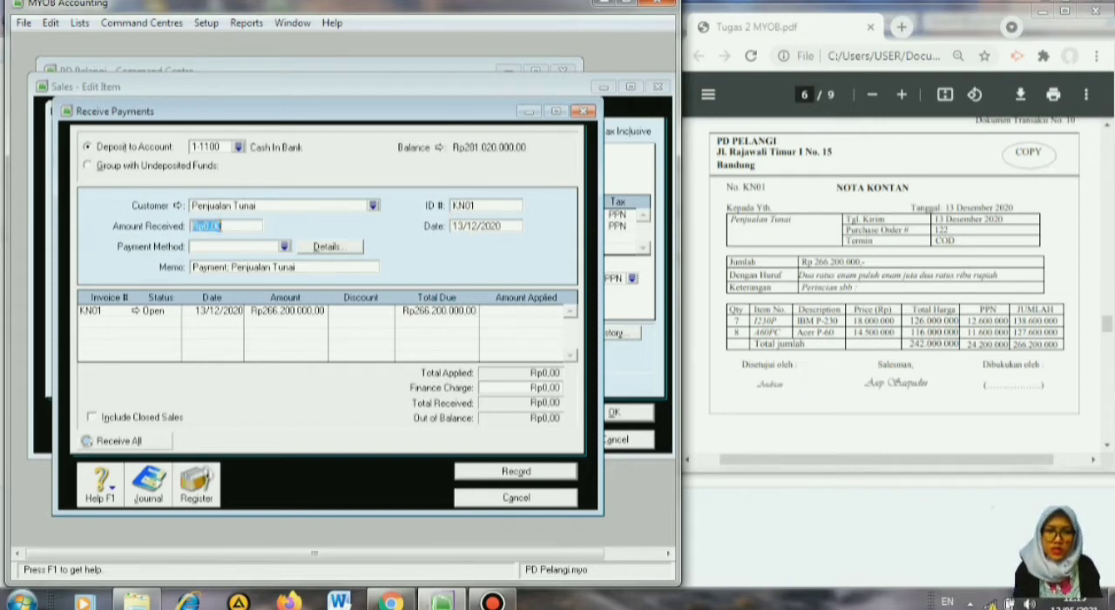
Enter 266200000 as the amount received and choose Cash as the payment method.
text(26)
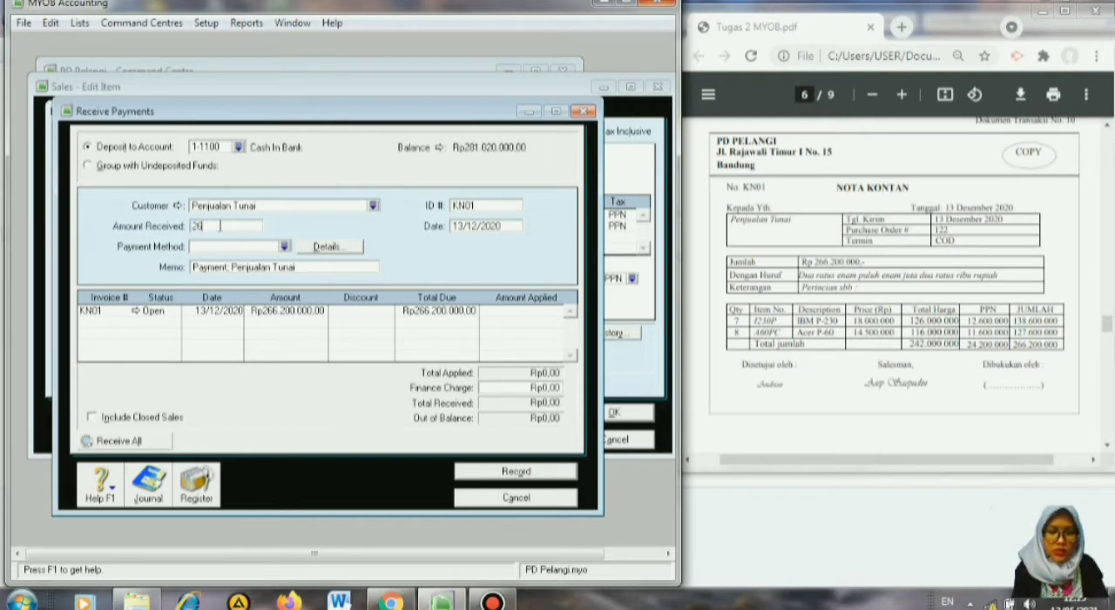
text(6200000)
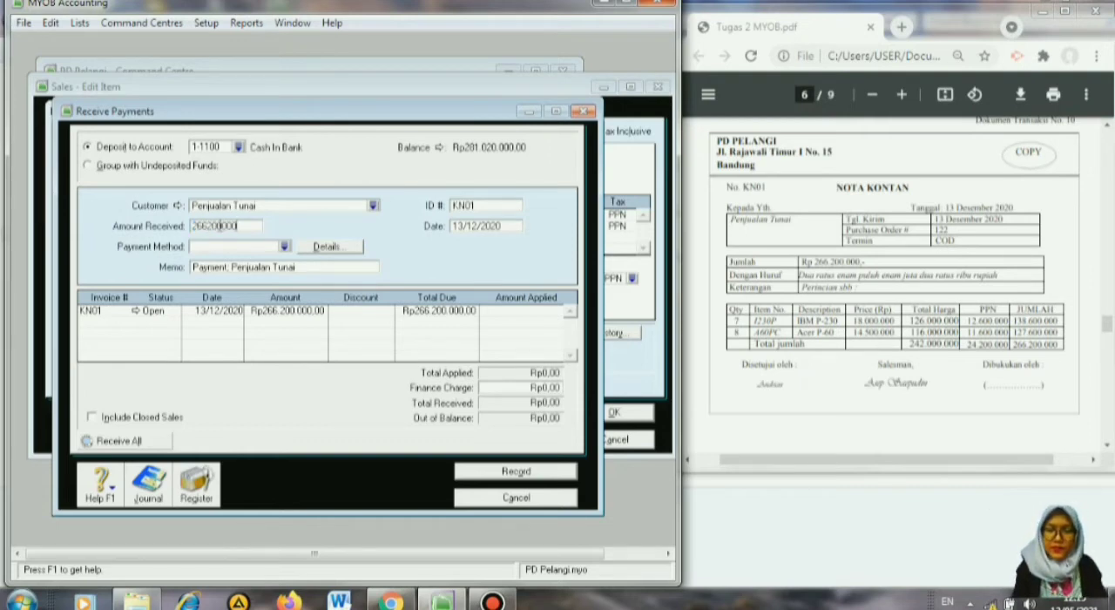
key(Tab)
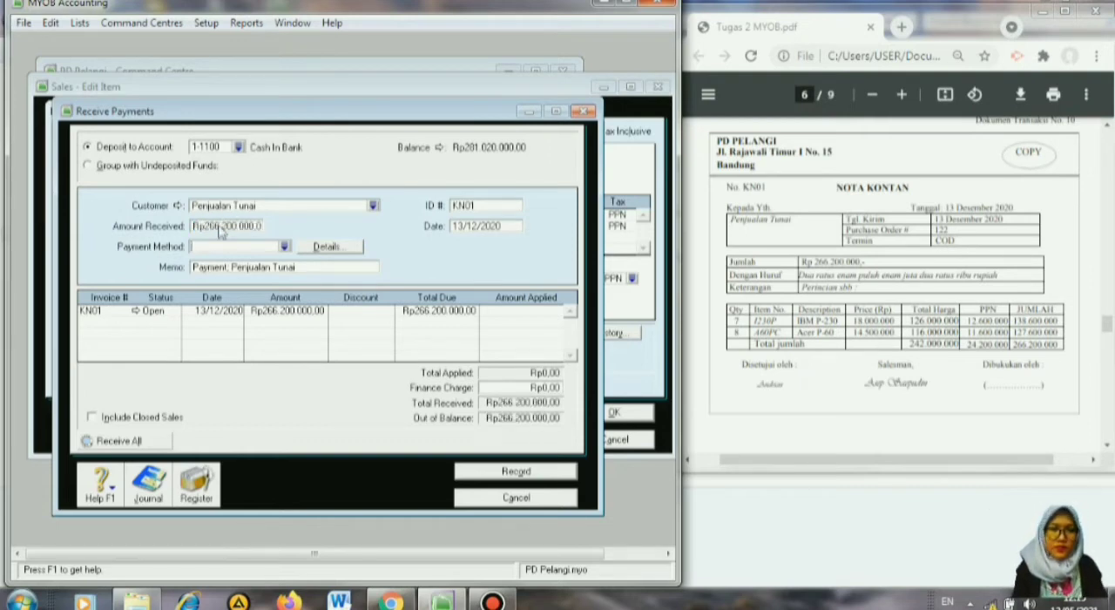
click(284, 247)
click(209, 234)
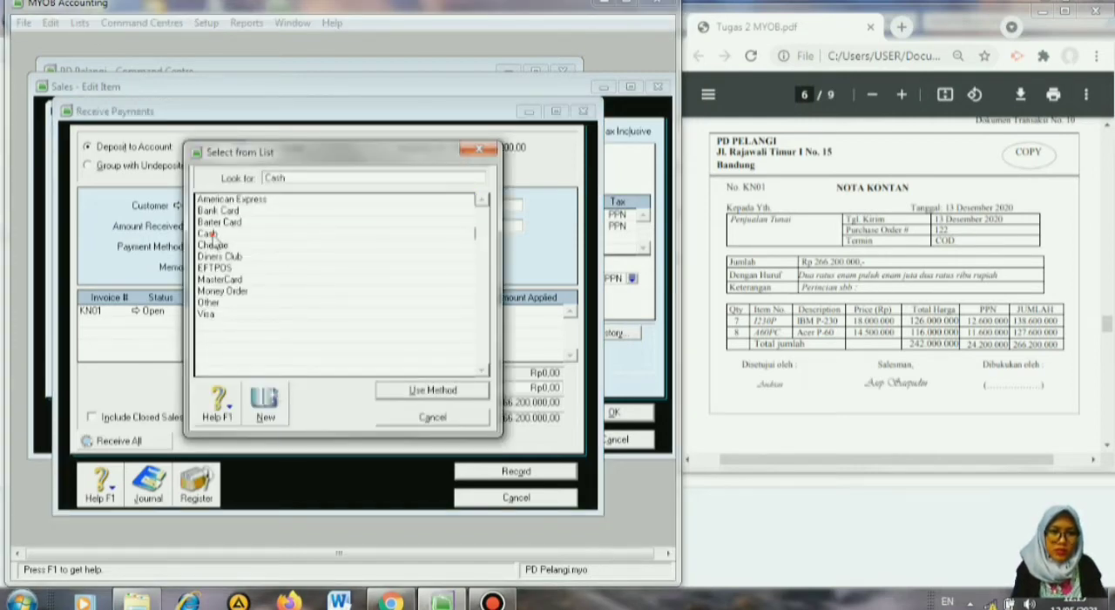
click(433, 390)
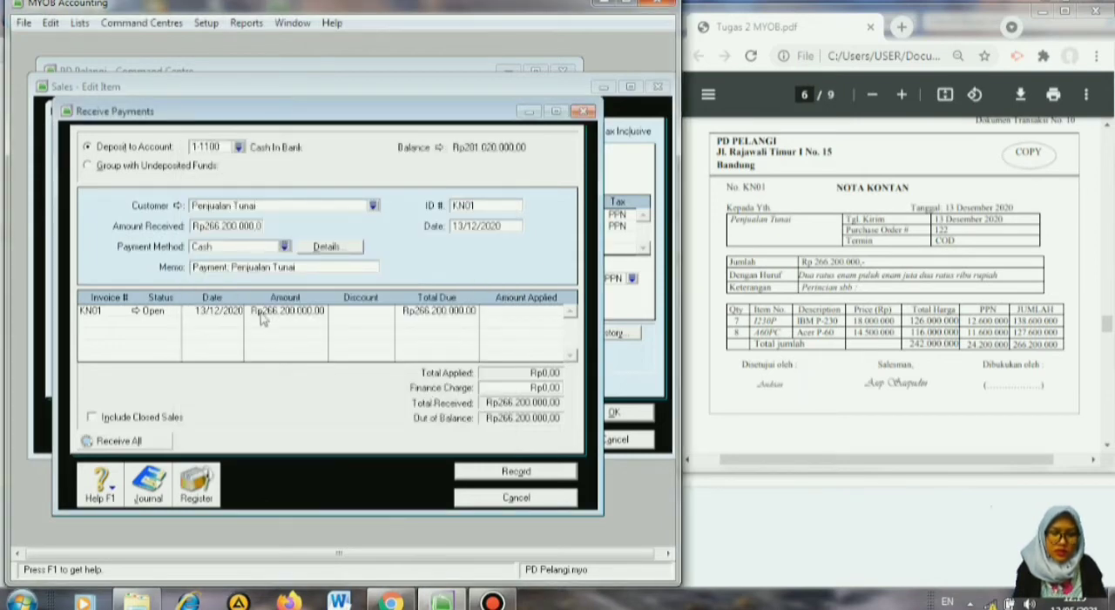
Apply the full amount received to invoice KN01 and record the payment.
key(Tab)
key(Tab)
key(Tab)
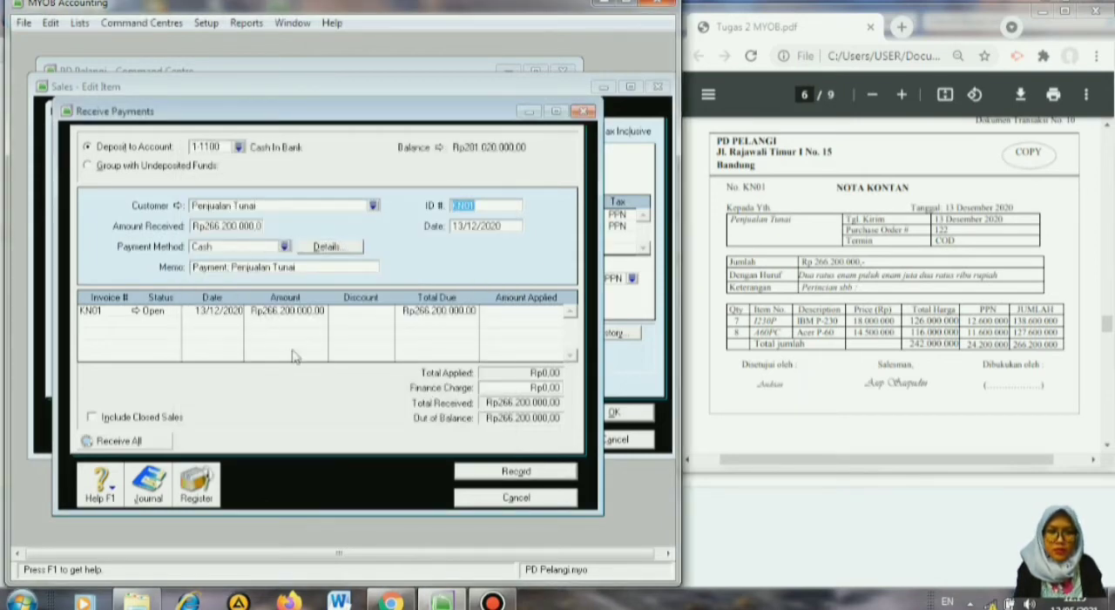
key(Tab)
key(Tab)
key(Tab)
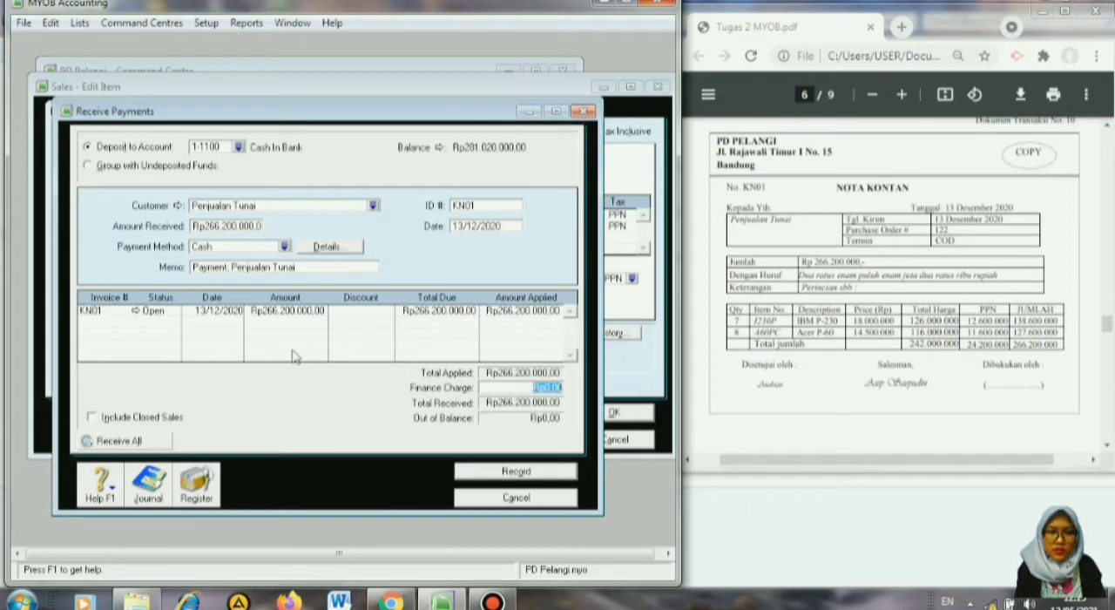
key(Tab)
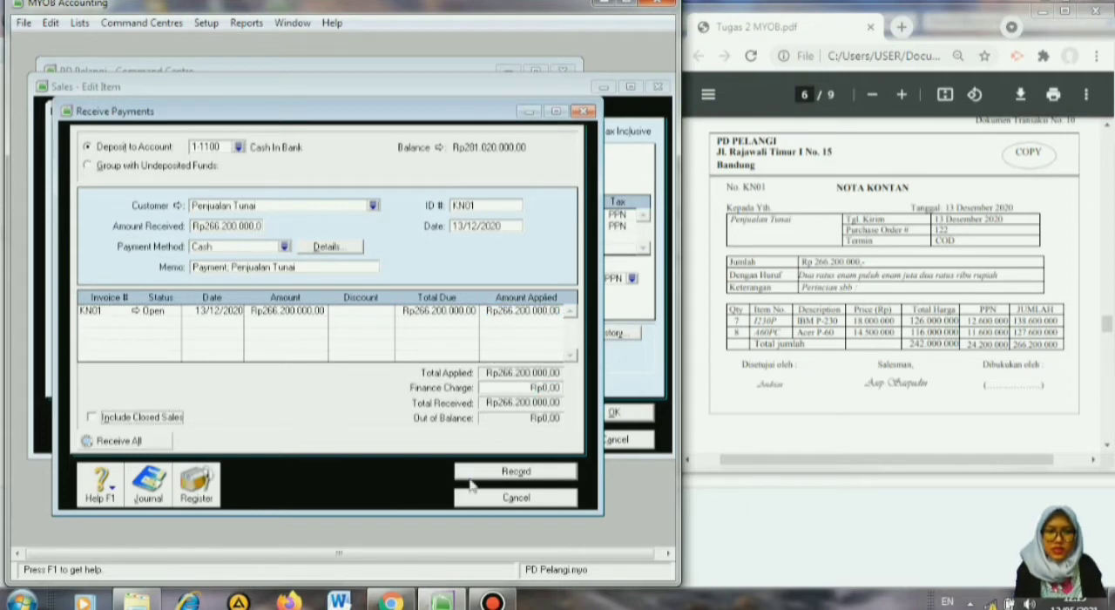
click(519, 473)
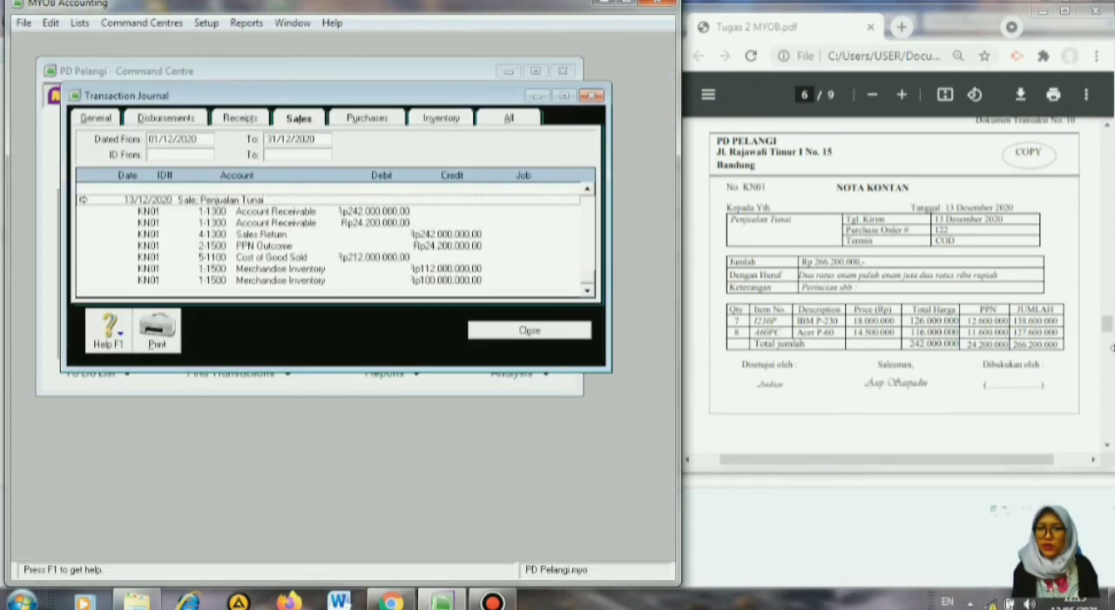
Switch to Tugas 2 MYOB.pdf and bring up source document No. 11, invoice F12-2.
click(1108, 446)
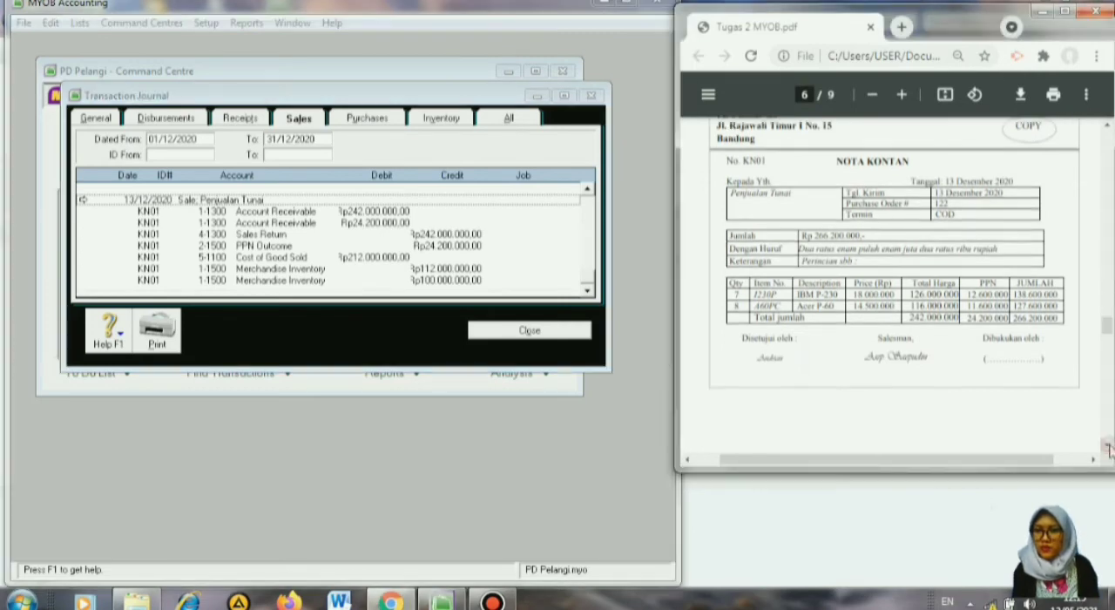
click(1108, 446)
click(1108, 446)
click(1108, 446)
click(1108, 446)
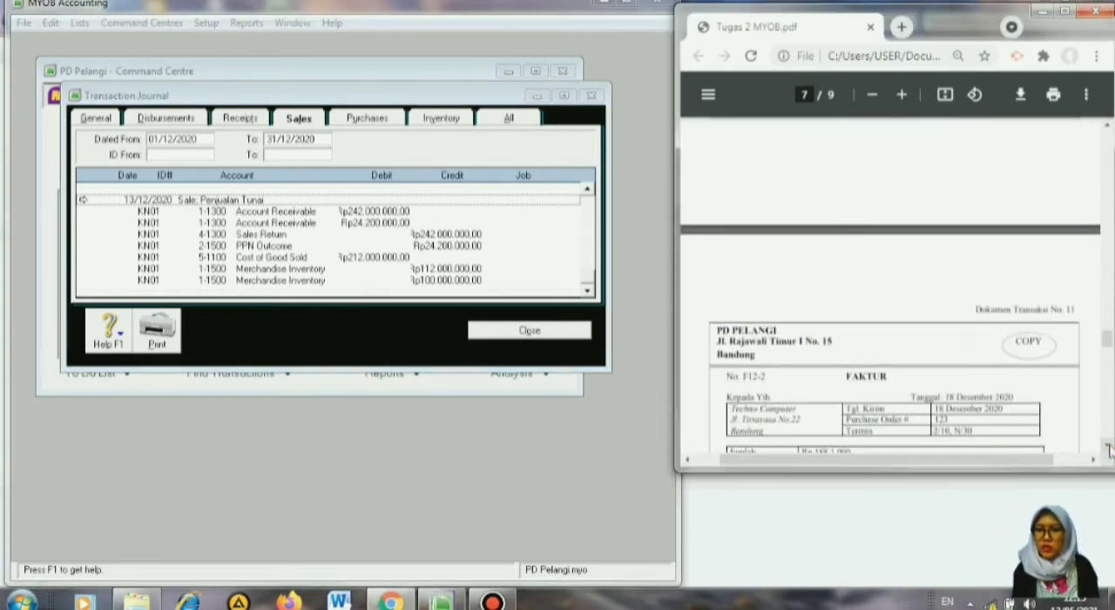
click(1109, 446)
click(1109, 446)
click(1108, 446)
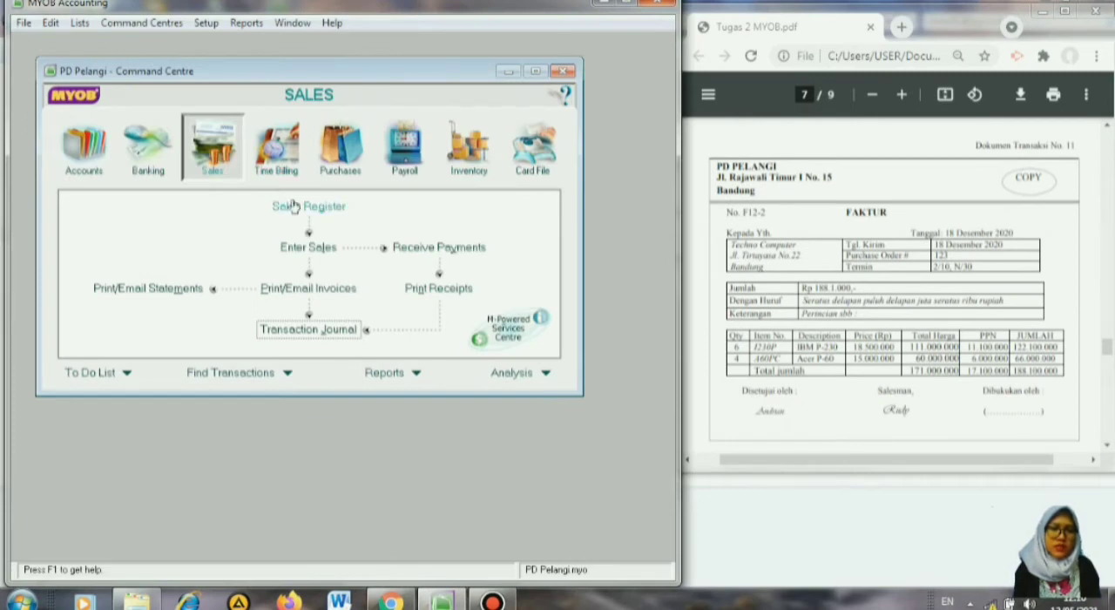
Start a new item sales invoice for the customer Techno Computer.
click(310, 253)
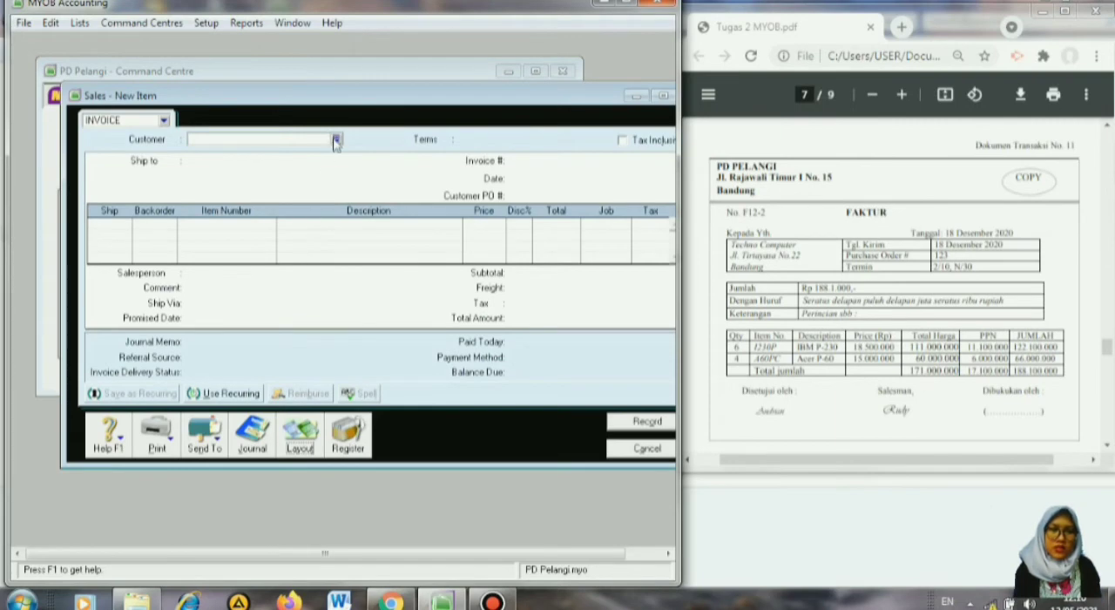
click(335, 140)
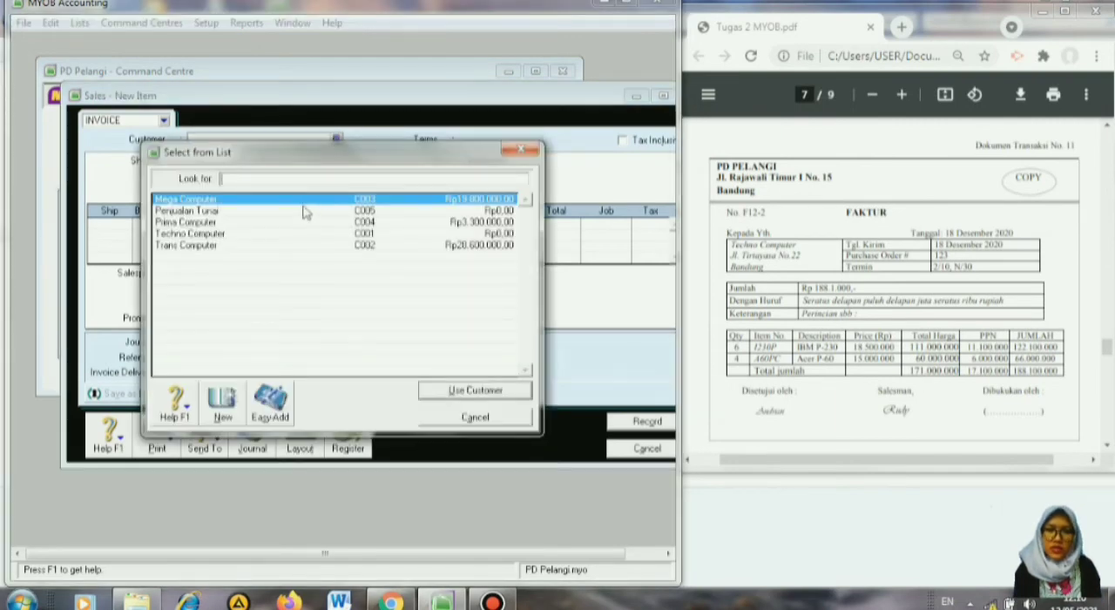
click(238, 234)
click(453, 392)
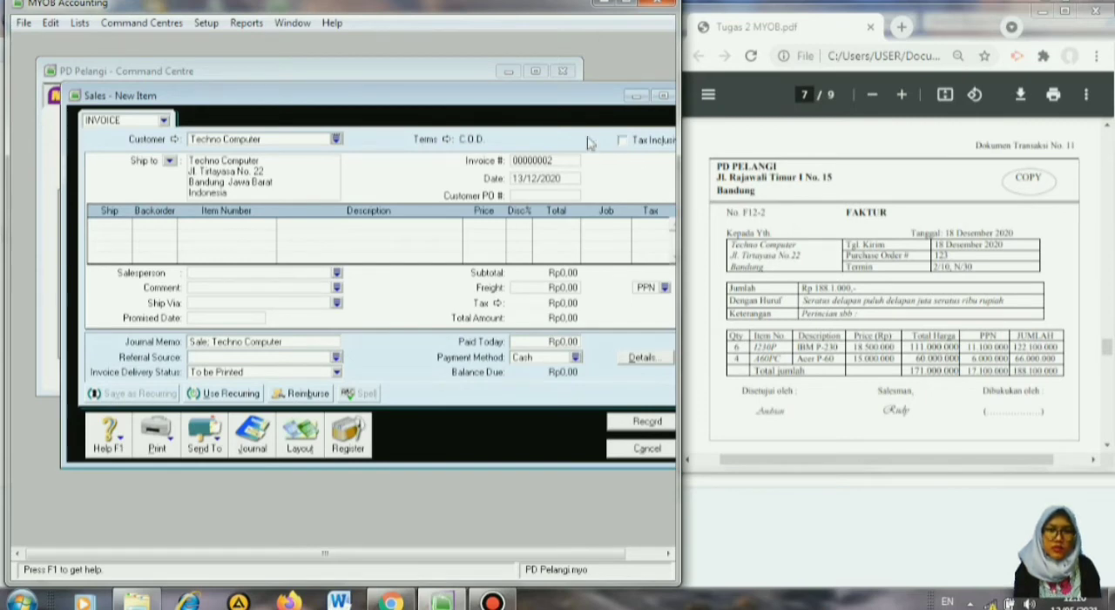
Set the invoice's credit terms to In a Given # of Days, with 10 discount days, 30 balance due days and 2% early payment discount.
click(446, 139)
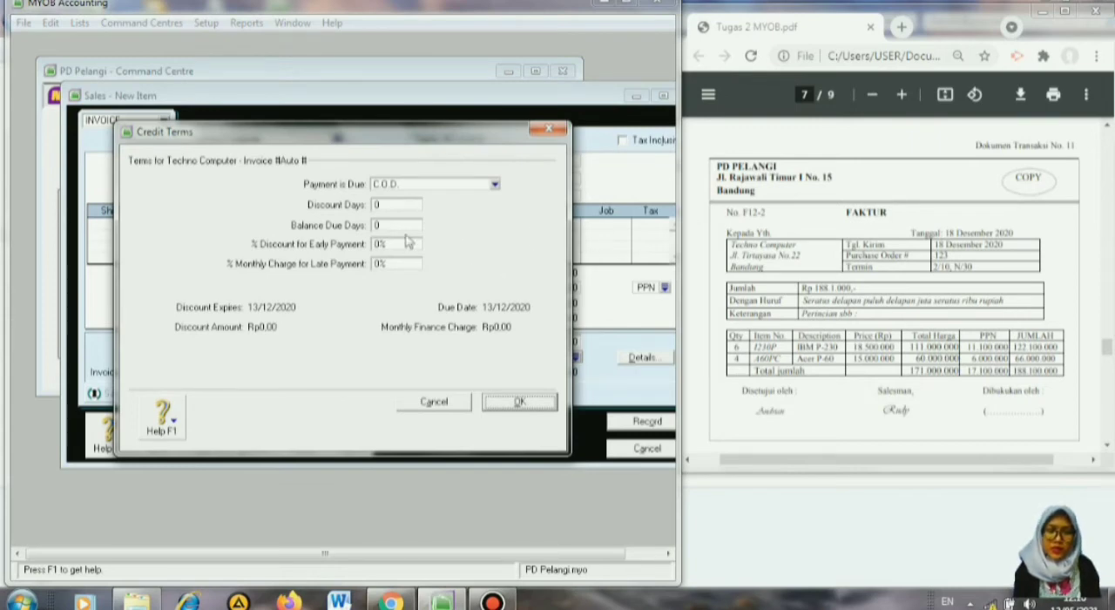
click(495, 187)
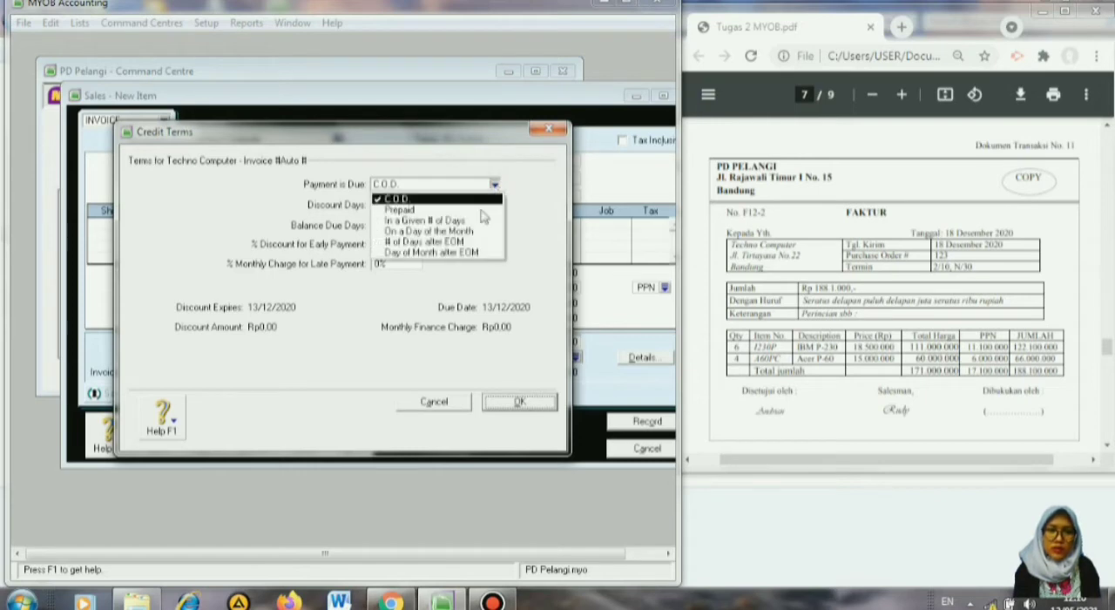
click(475, 222)
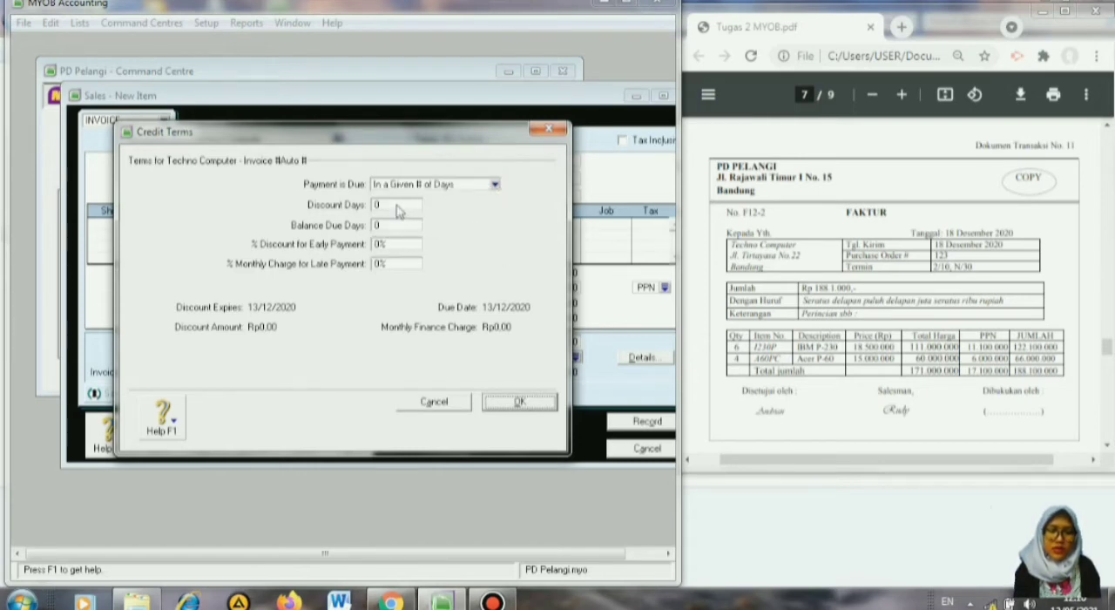
click(392, 205)
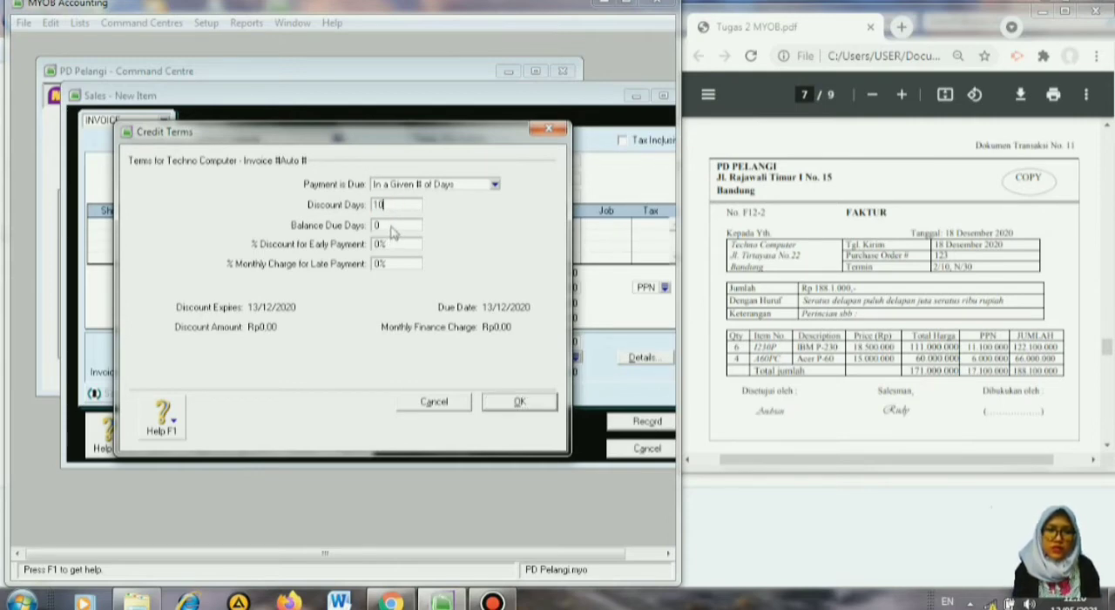
click(392, 226)
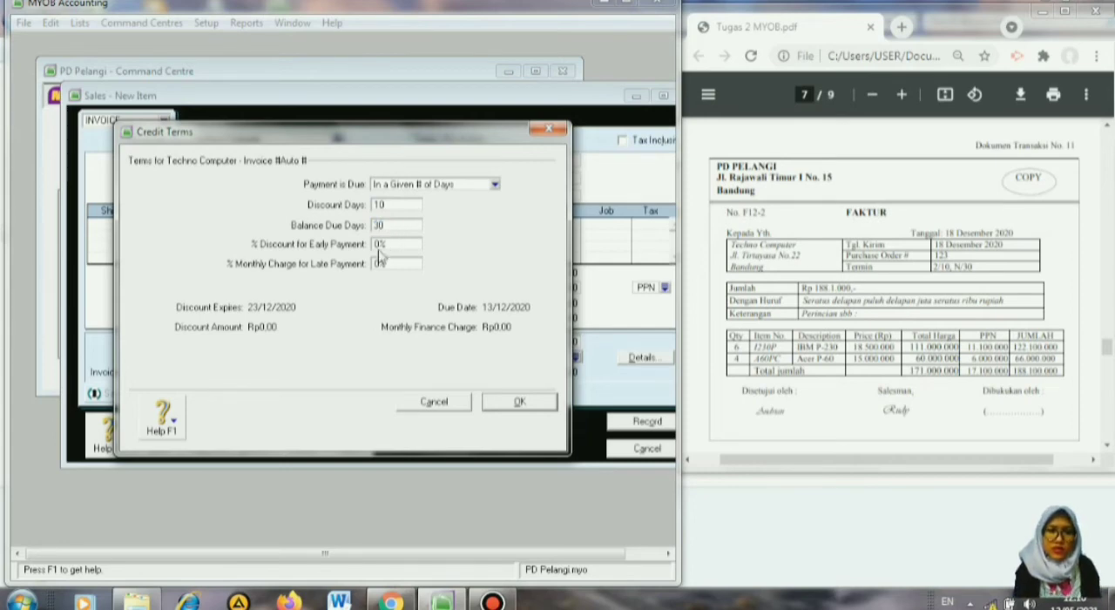
click(381, 245)
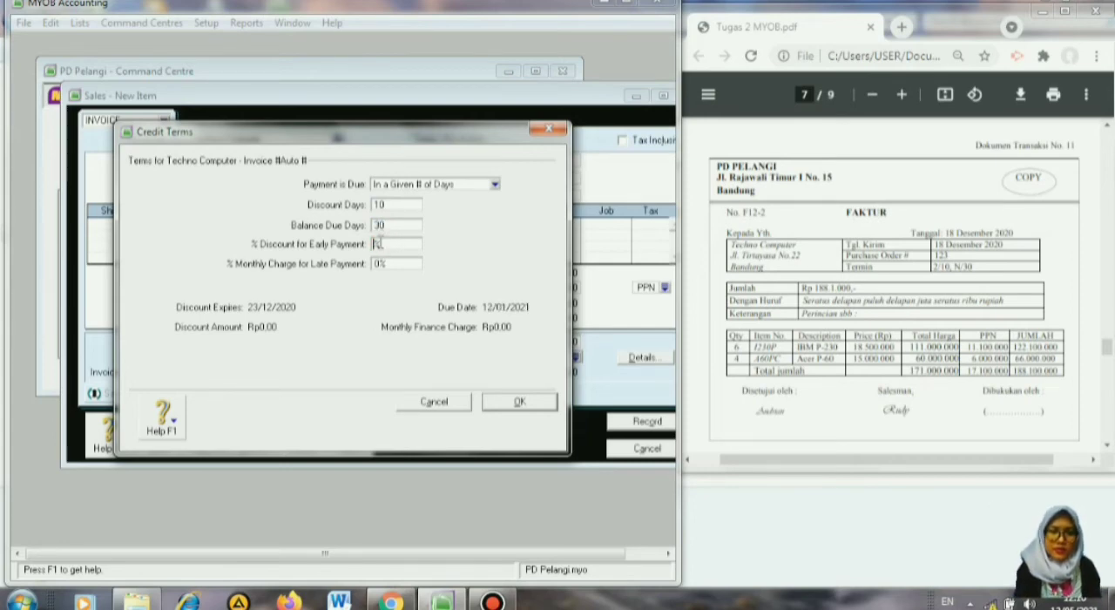
click(520, 402)
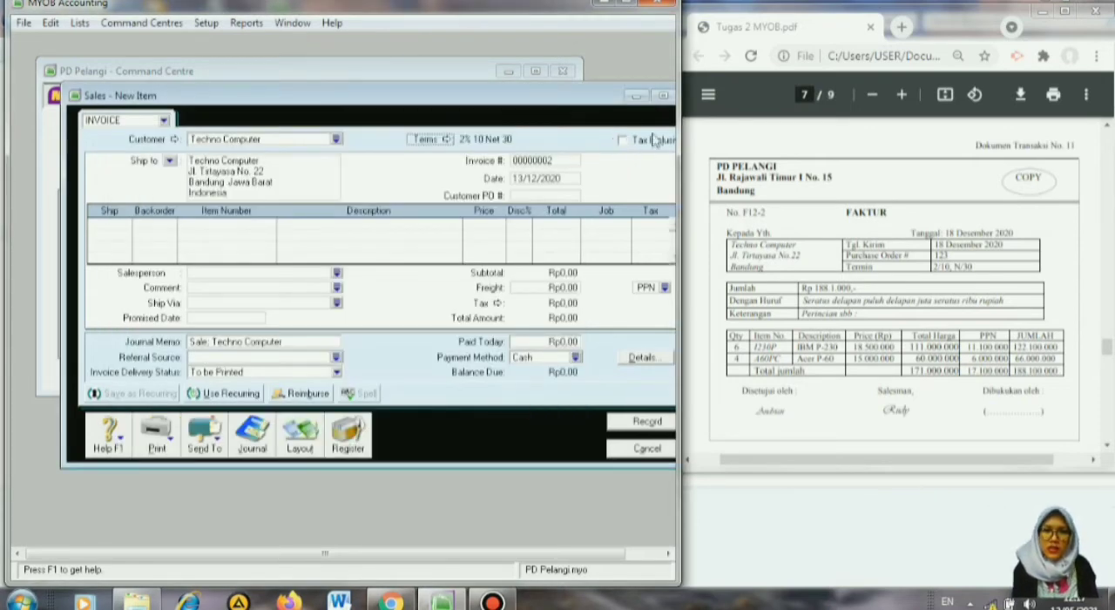
Number the Techno Computer invoice F12-2 and date it 18/12/2020.
click(554, 162)
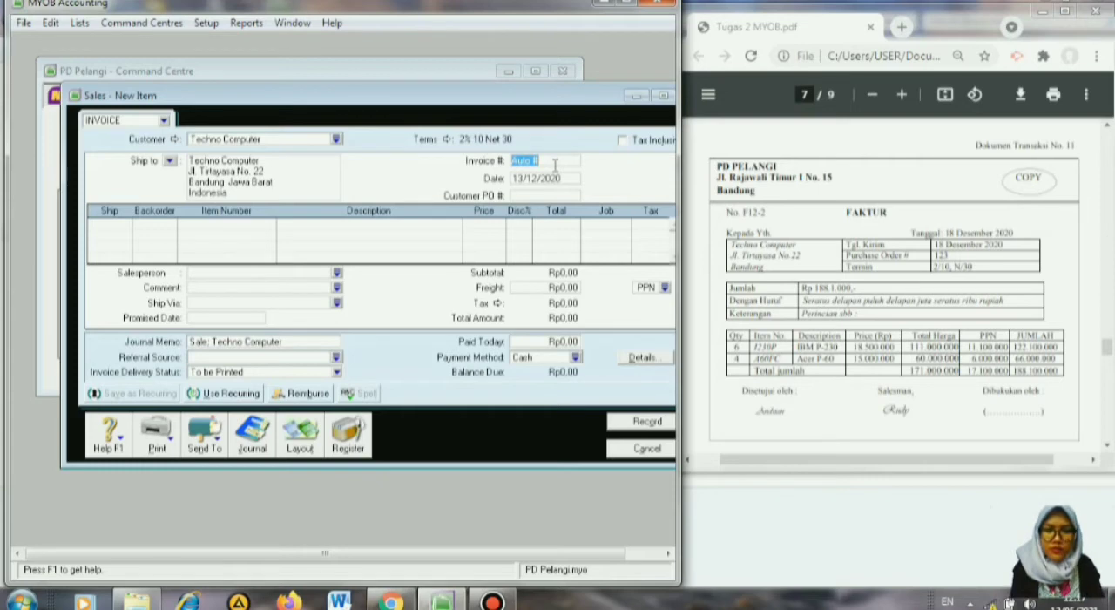
text(F12-2)
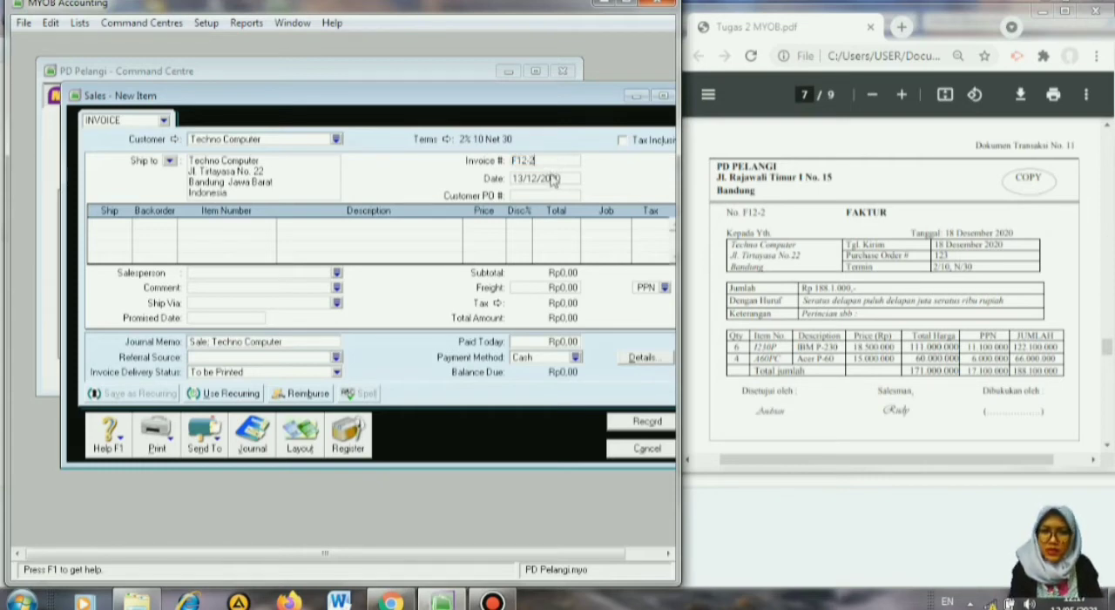
click(551, 178)
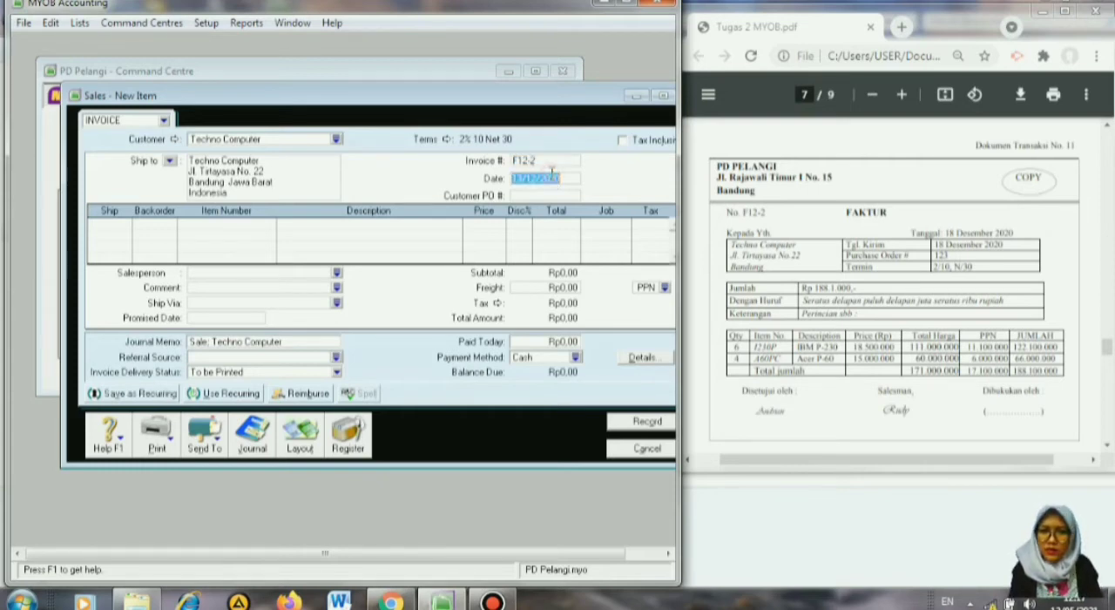
click(523, 181)
key(BackSpace)
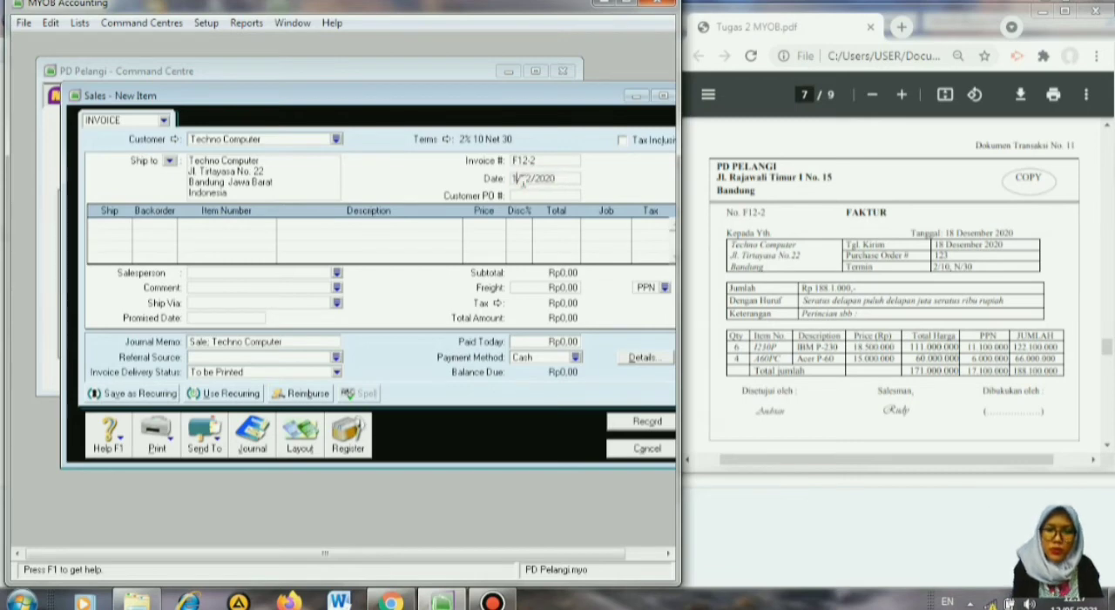
text(8)
Add the invoice lines: 6 units of item 1230P (IBM P-230) and 4 units of item A60PC (Acer P-60).
click(105, 223)
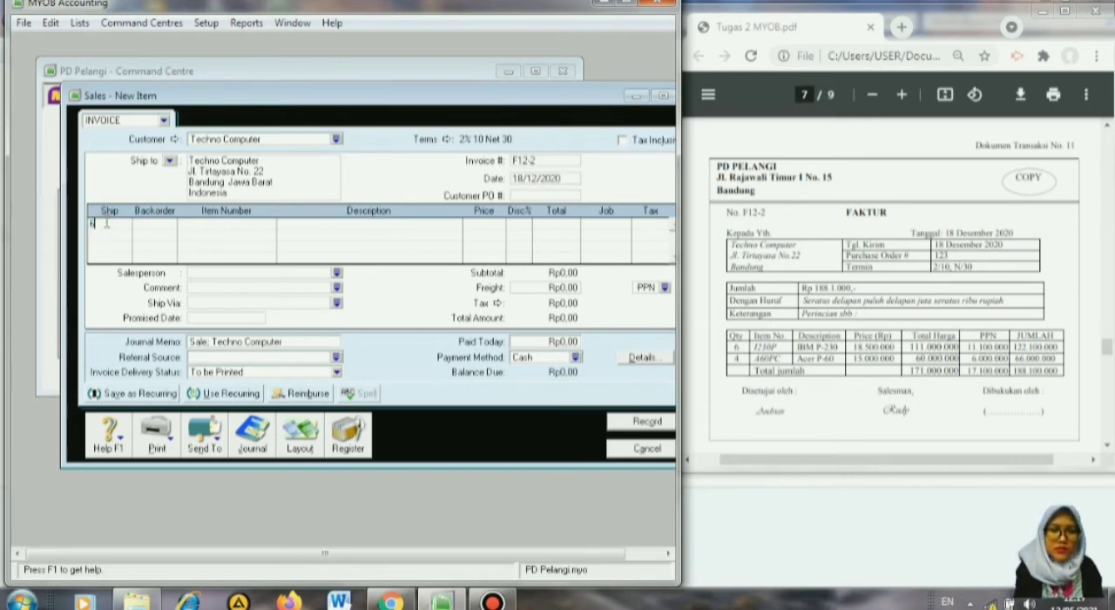
key(Tab)
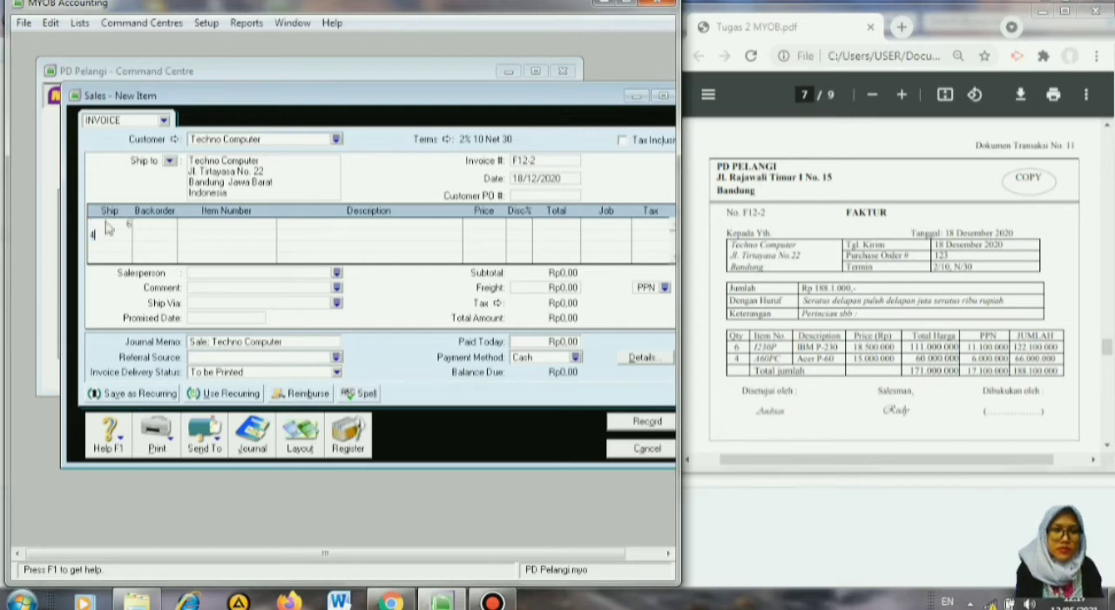
click(166, 226)
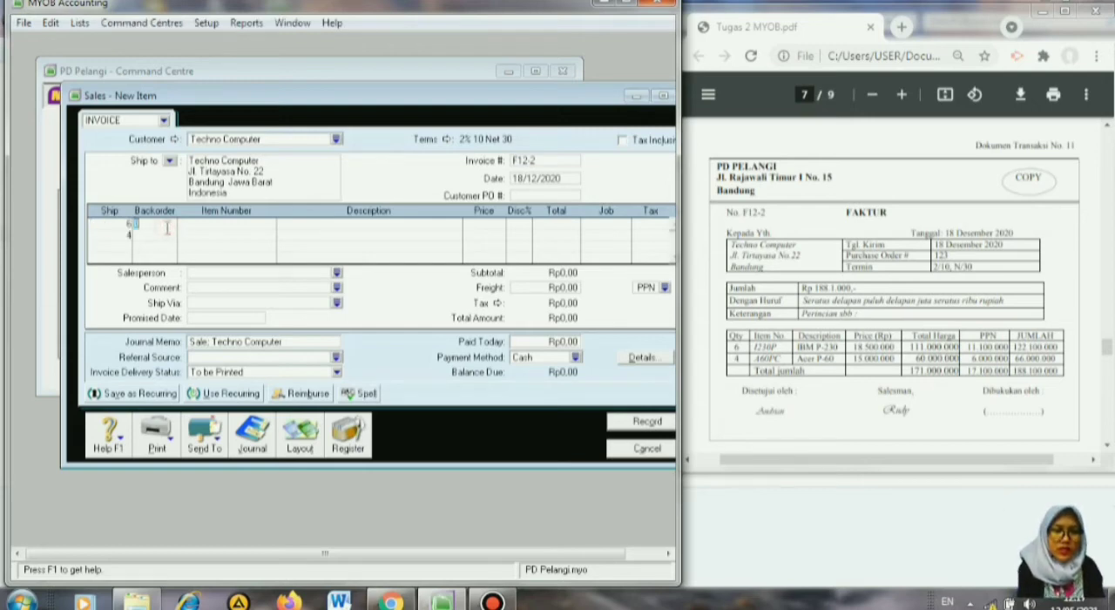
key(Tab)
key(Tab)
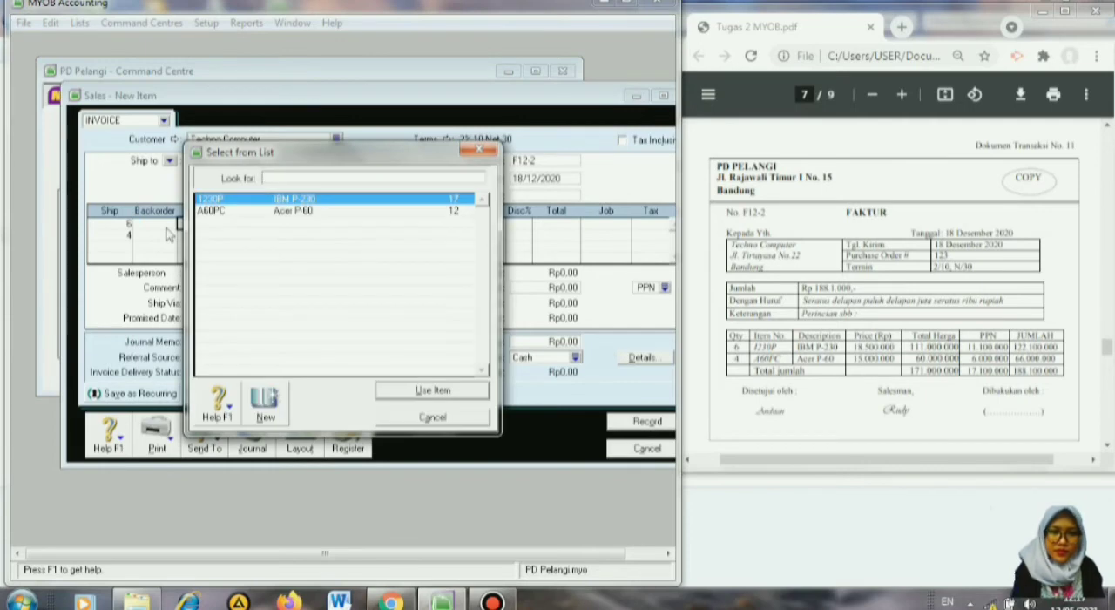
click(433, 390)
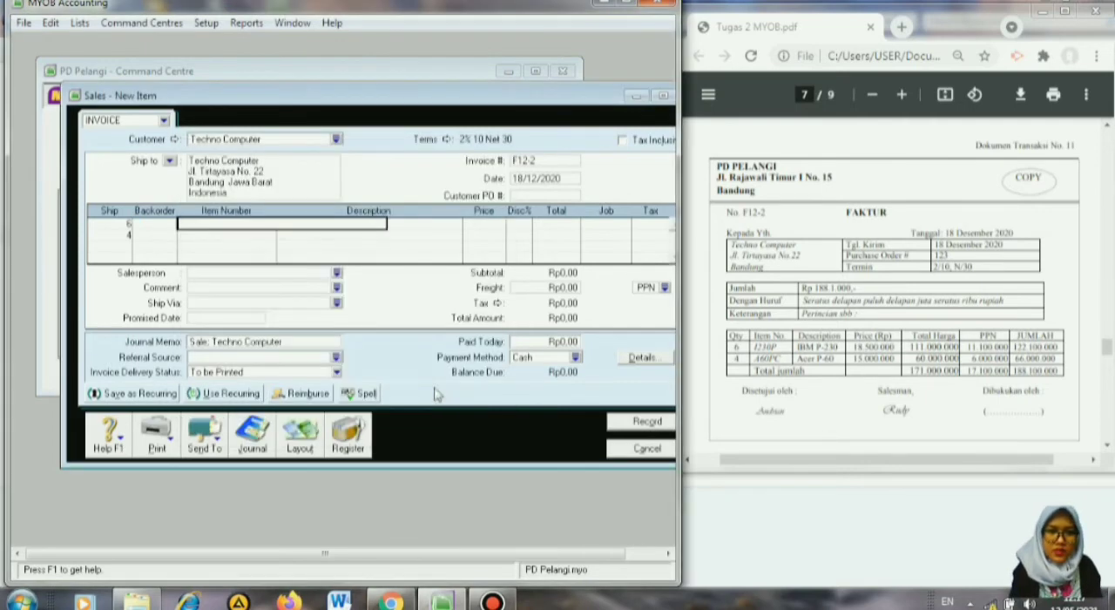
click(180, 239)
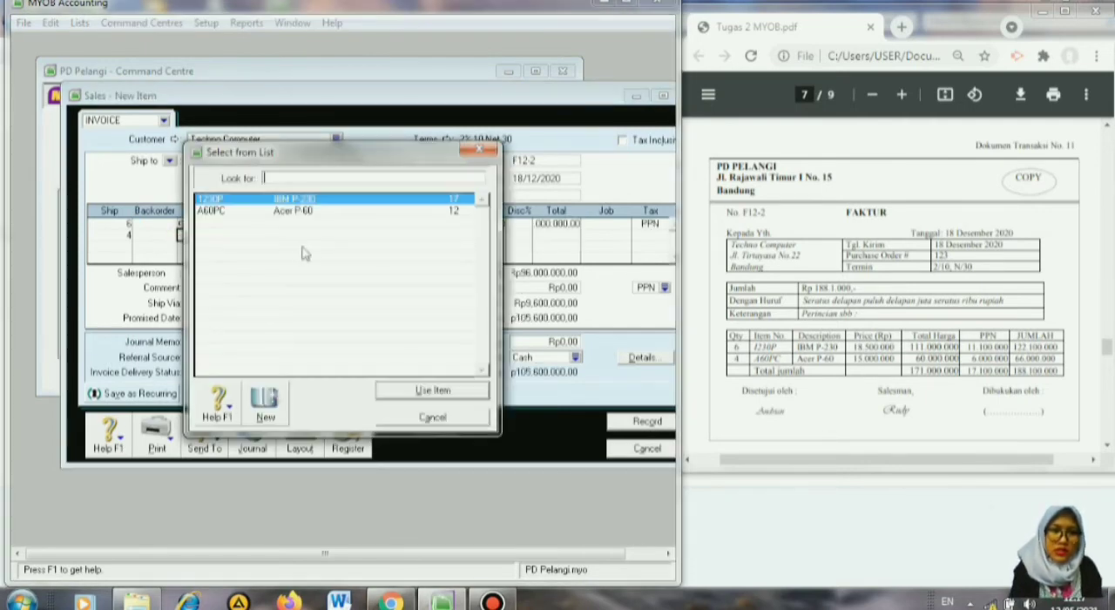
click(307, 213)
click(442, 394)
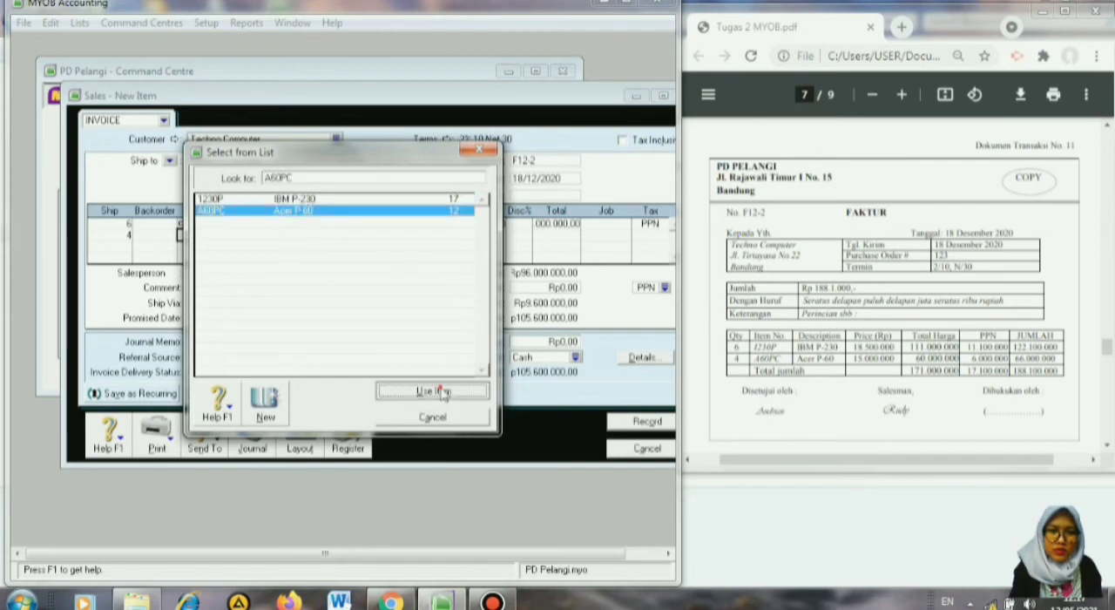
Set the unit prices to 18500000 for 1230P and 15000000 for A60PC, record the invoice and close the sales entry window.
click(484, 224)
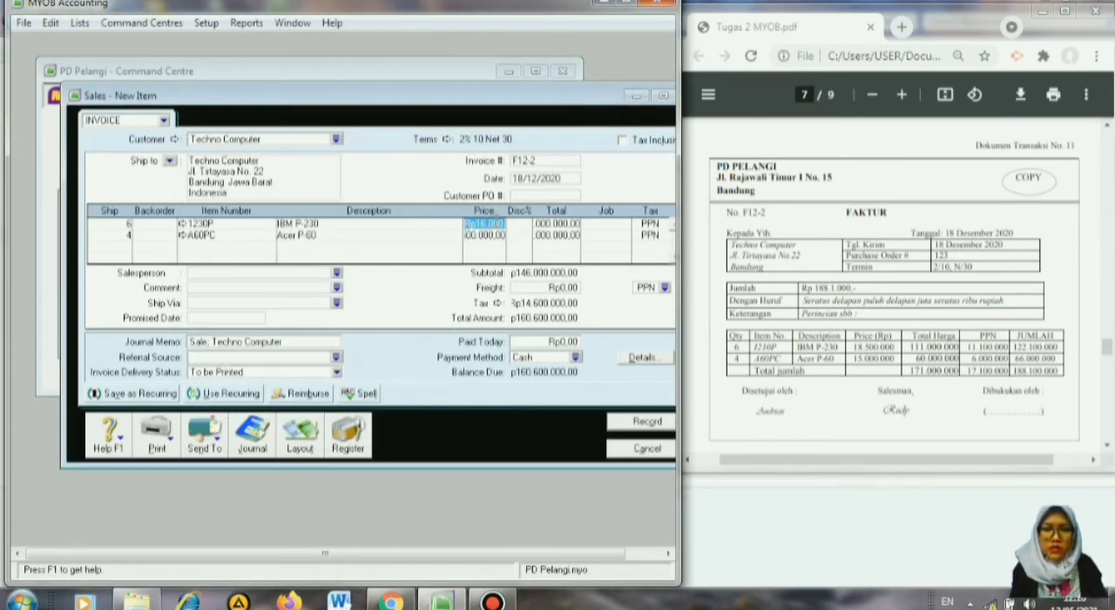
text(185)
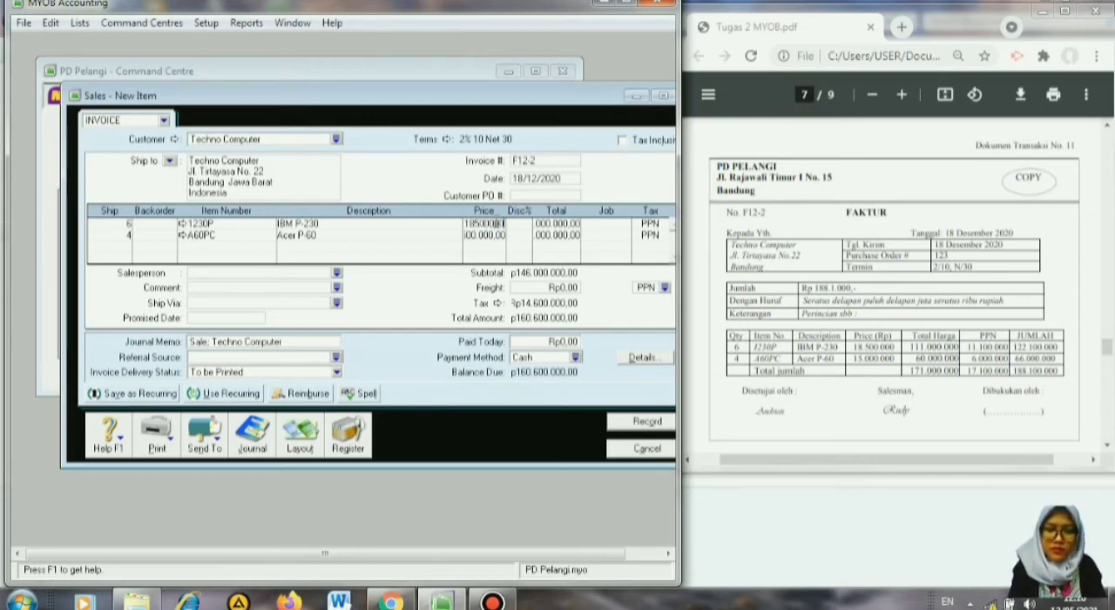
key(Return)
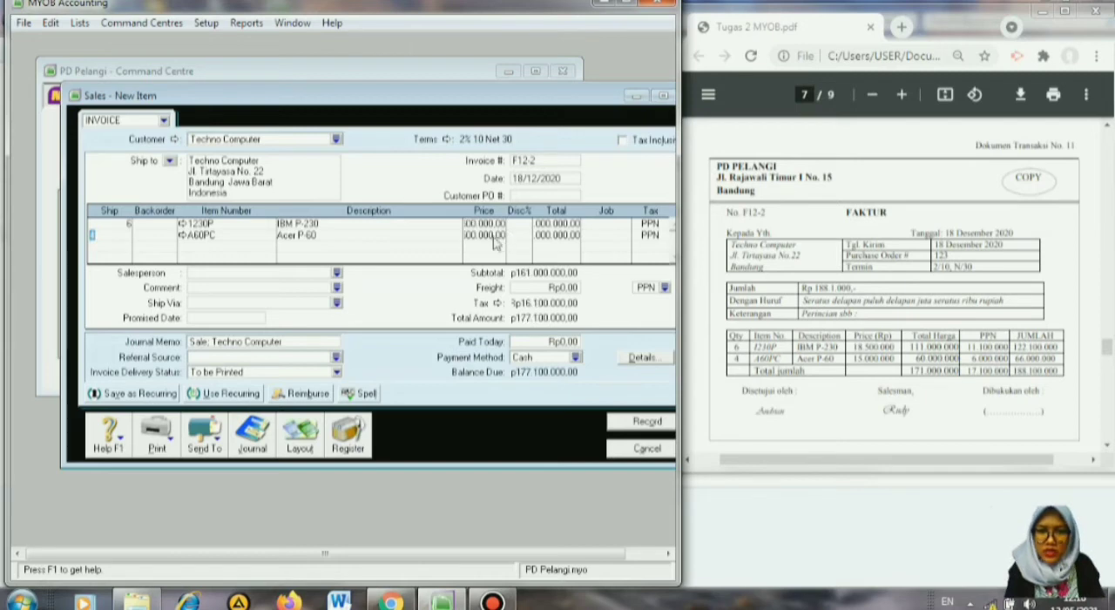
click(493, 238)
text(15)
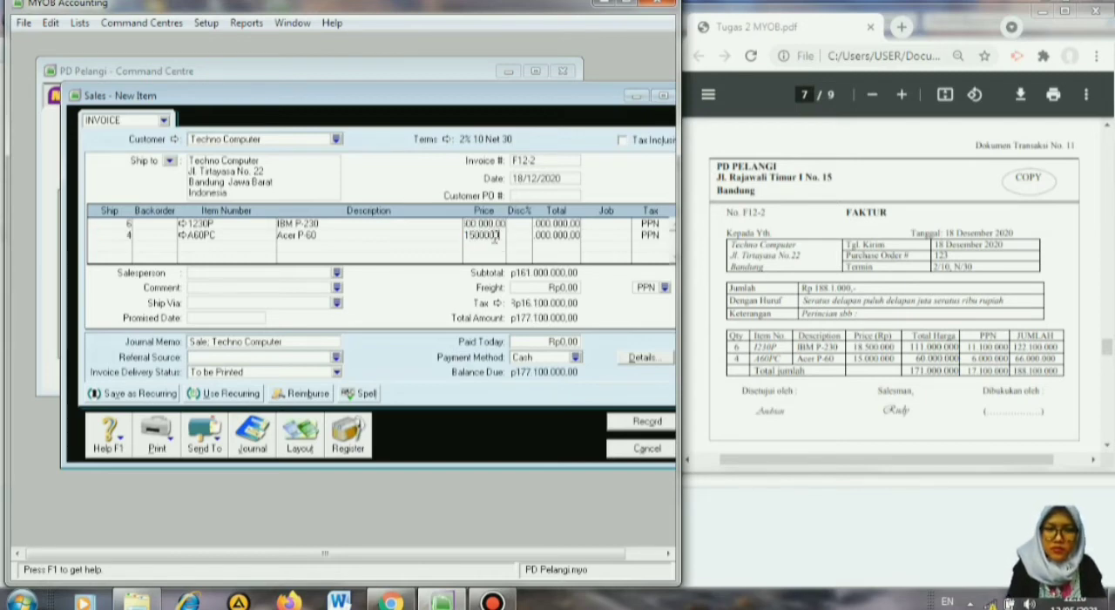
key(Return)
click(639, 421)
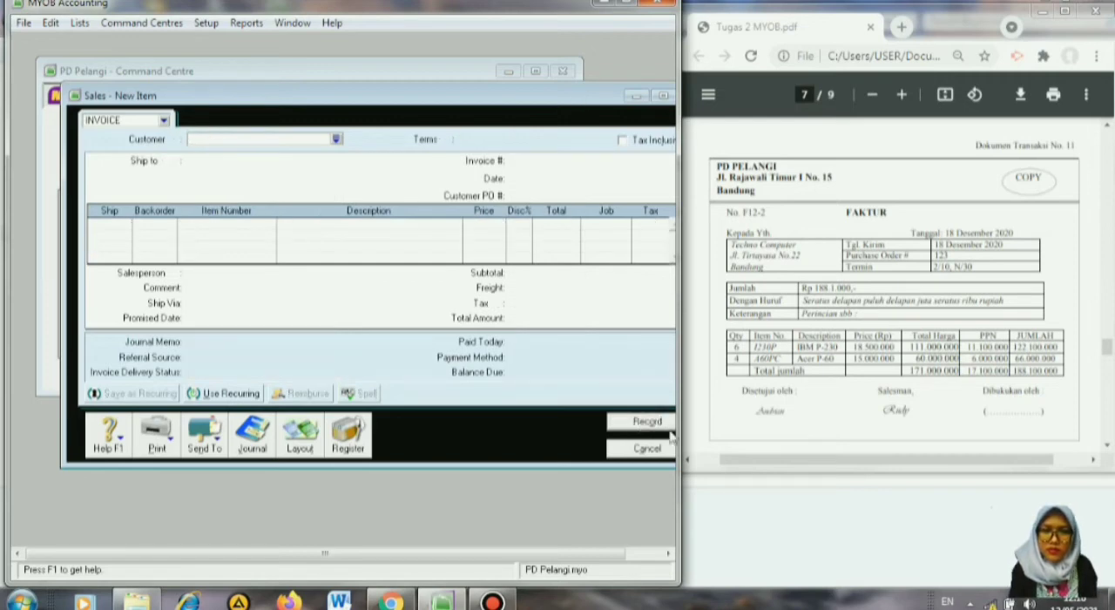
click(645, 449)
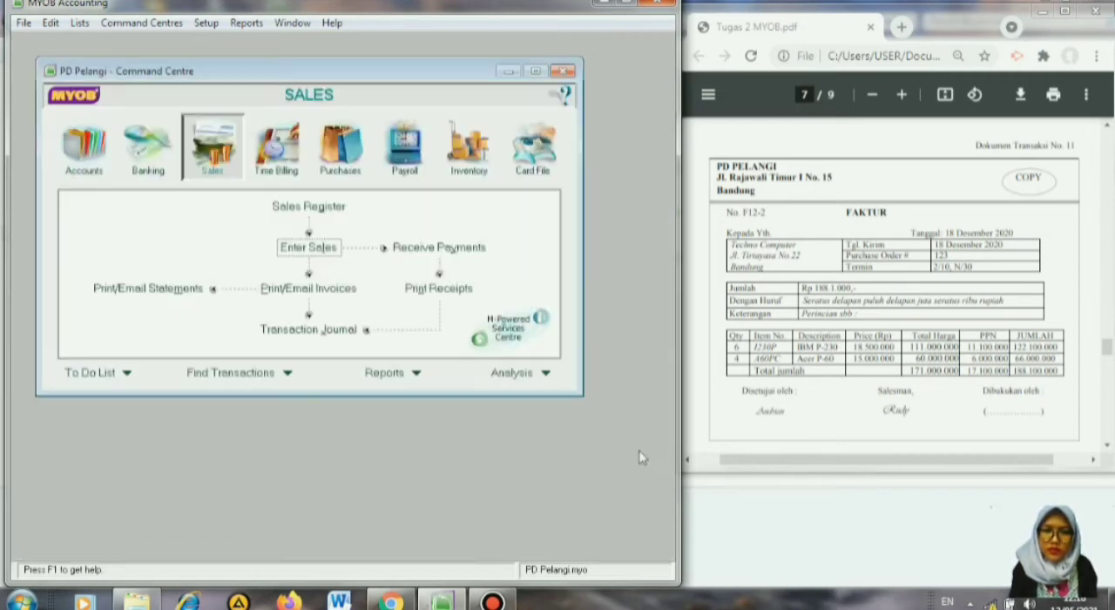
Start a bill payment for supplier PT Lodan, based on the cash payment voucher in transaction document 12.
click(1106, 446)
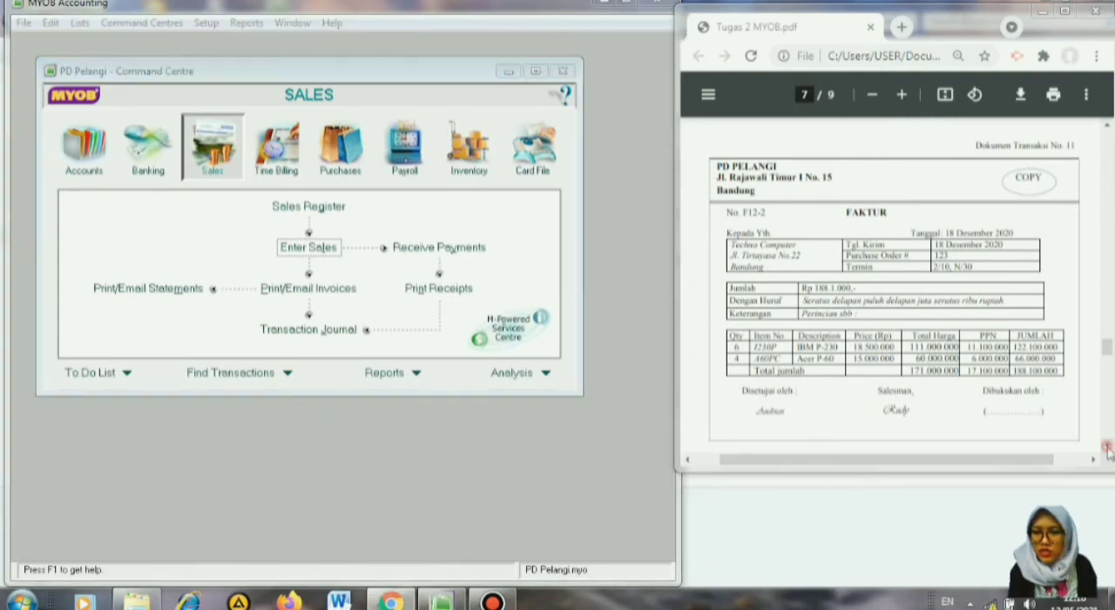
scroll(1106, 446, down, 4)
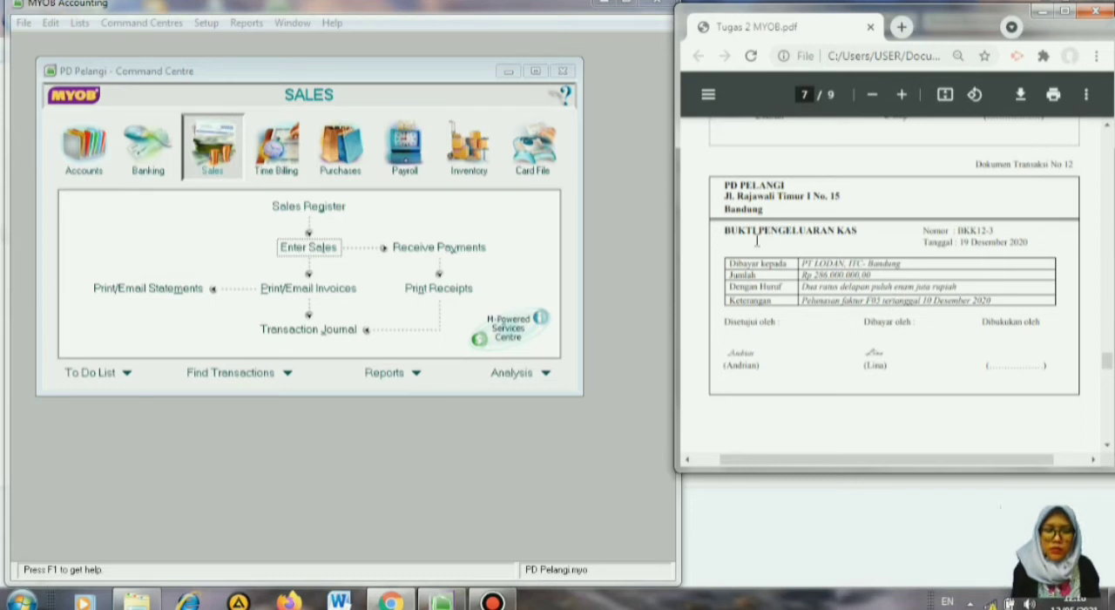
click(353, 155)
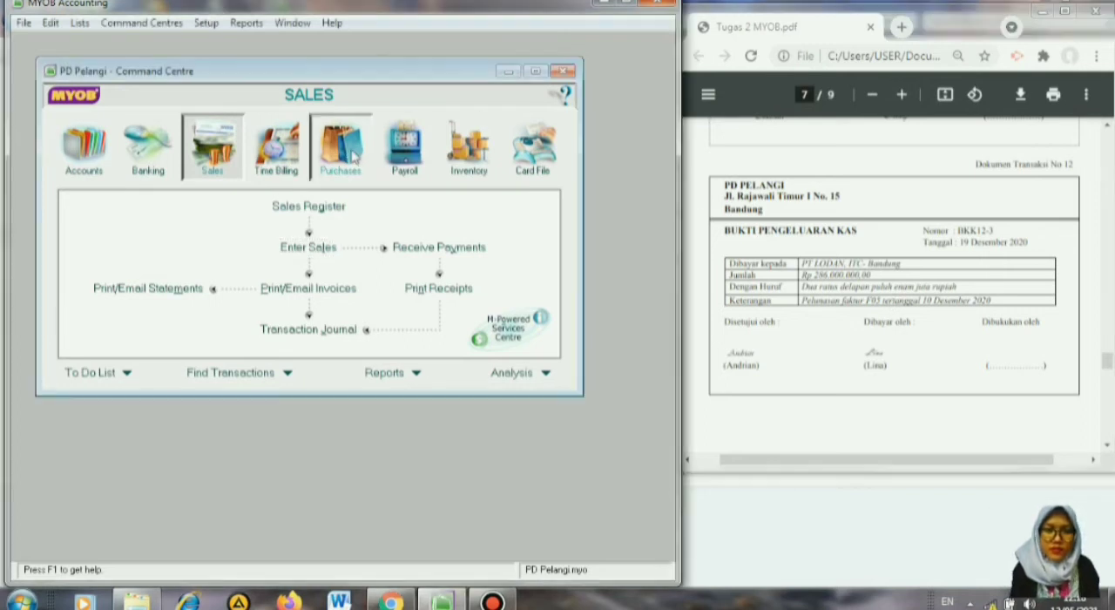
click(353, 155)
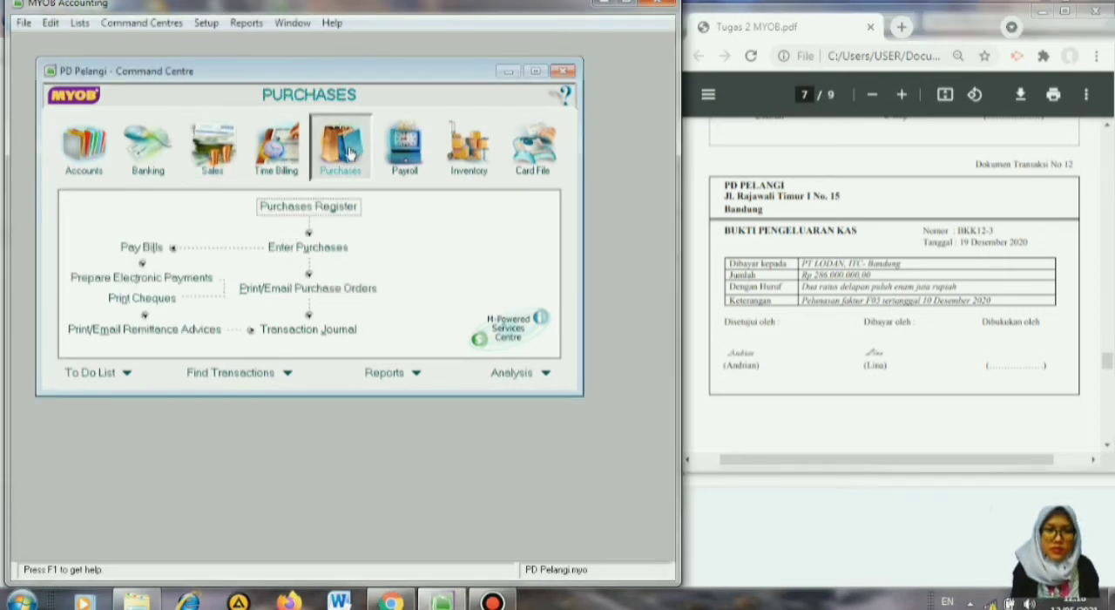
click(154, 249)
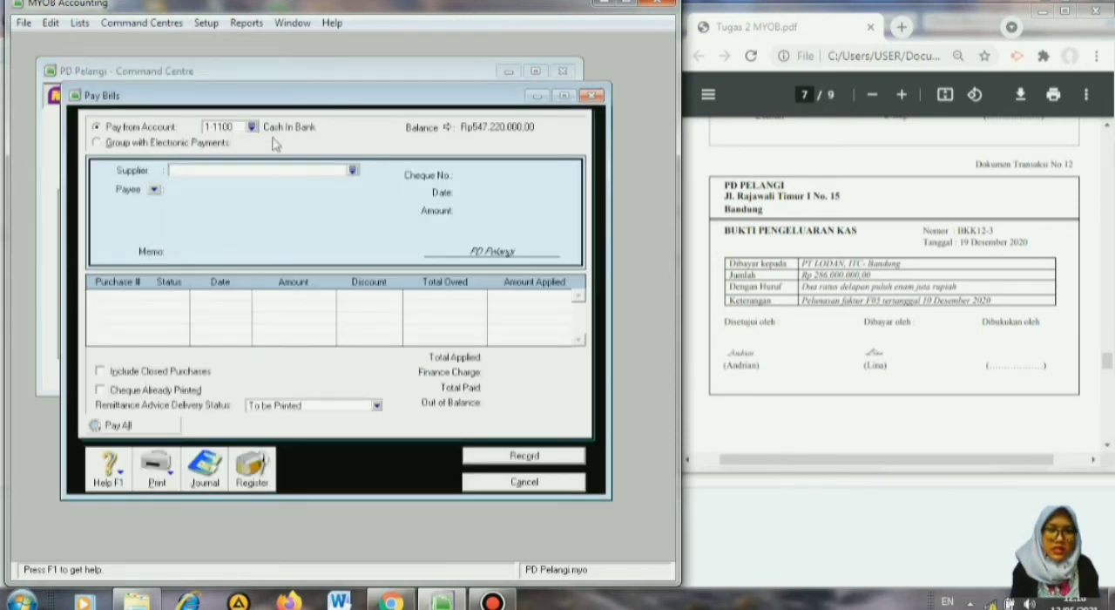
click(353, 172)
click(307, 218)
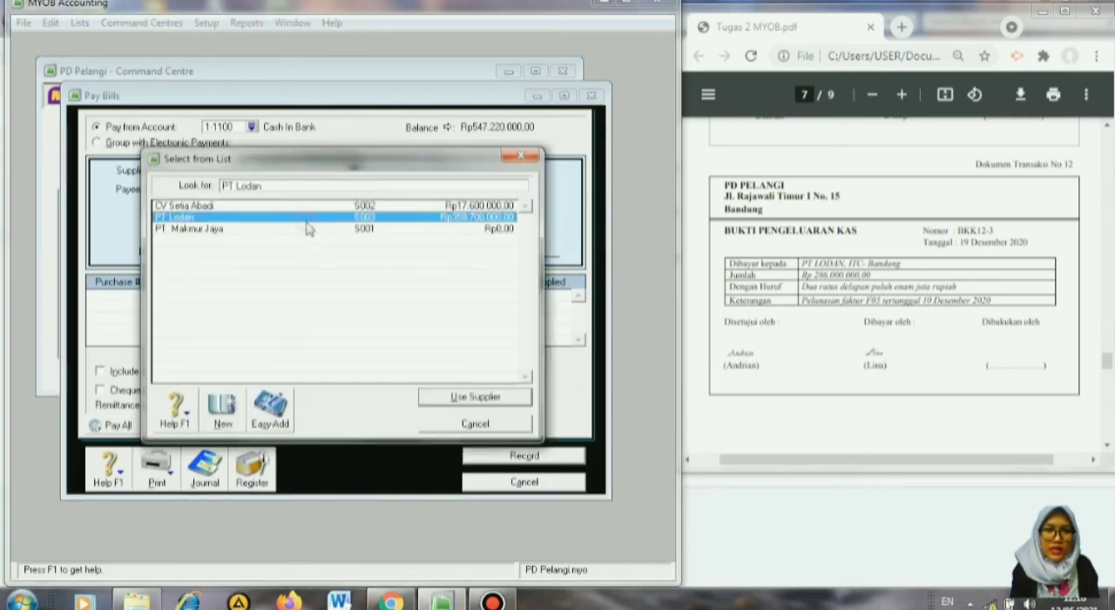
click(468, 399)
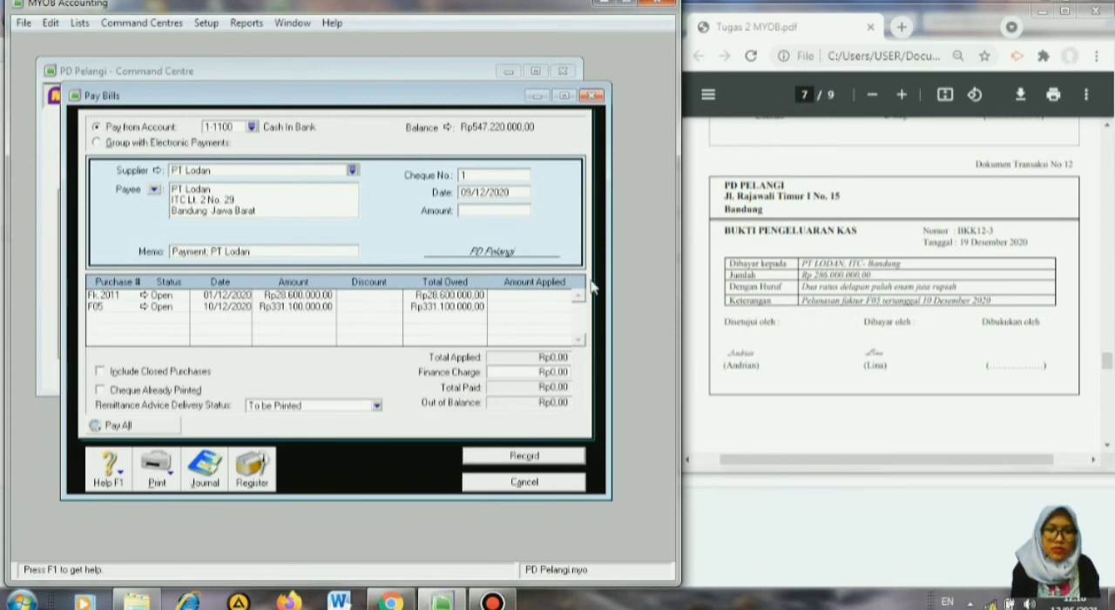
Number the PT Lodan payment BKK12-3 and date it 19/12/2020.
click(507, 175)
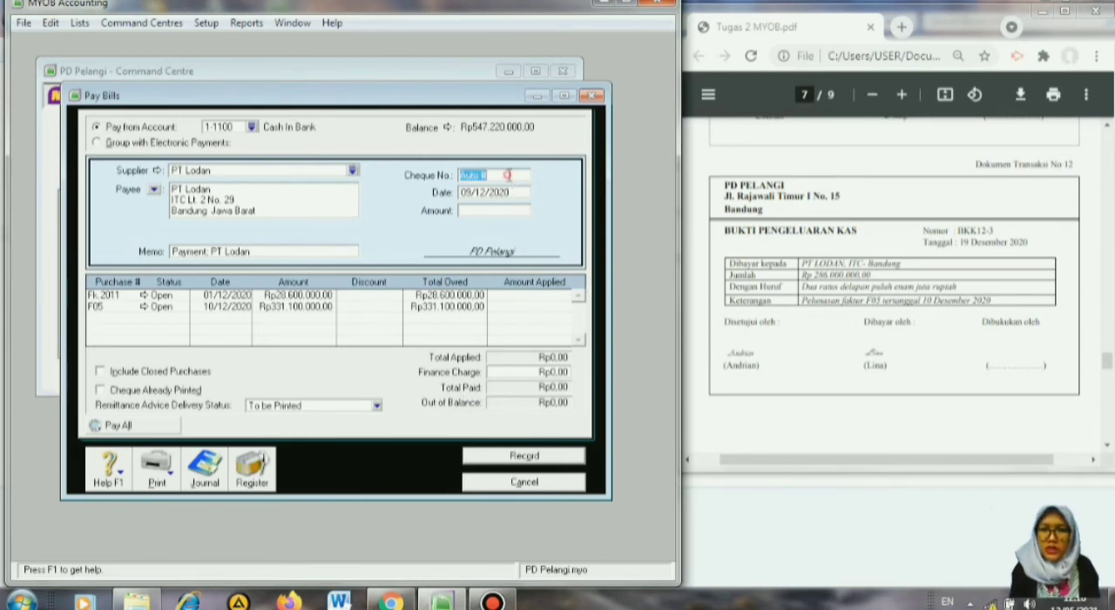
text(BKK12-3)
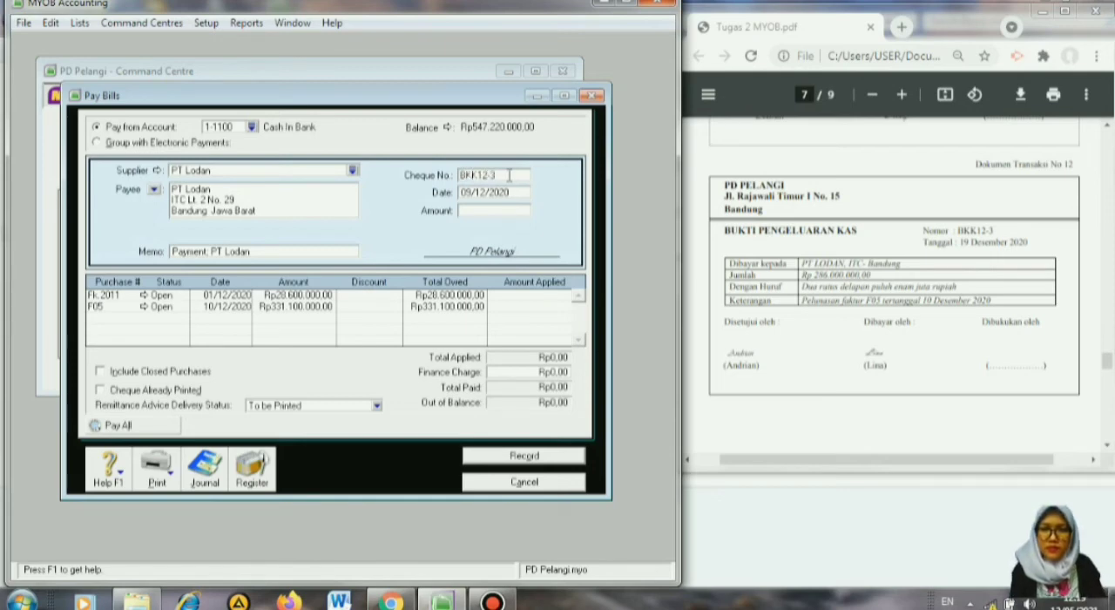
key(Tab)
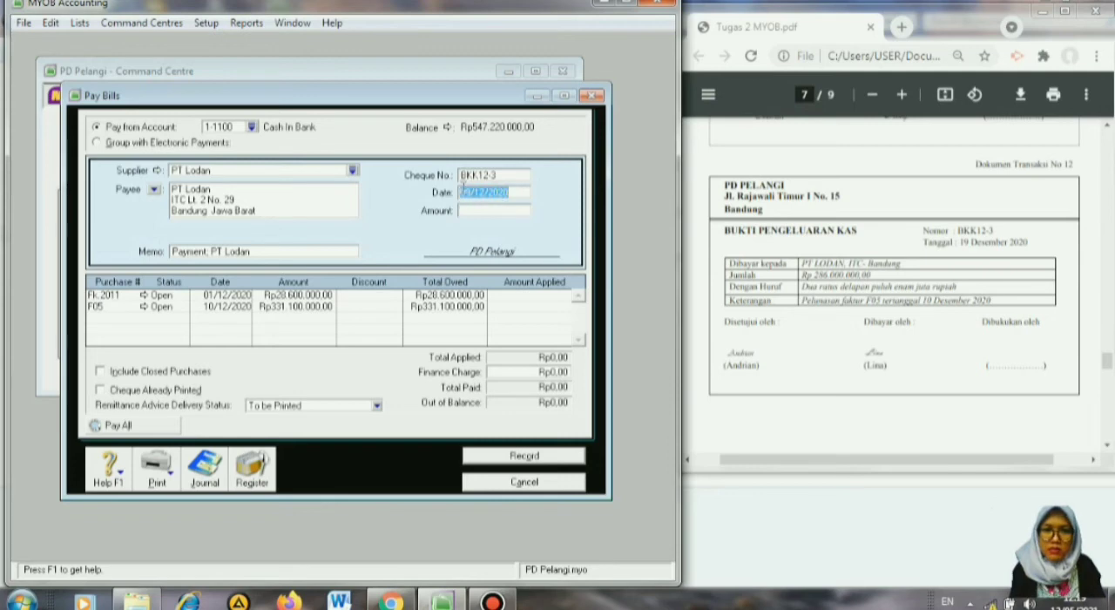
click(461, 190)
key(BackSpace)
text(19)
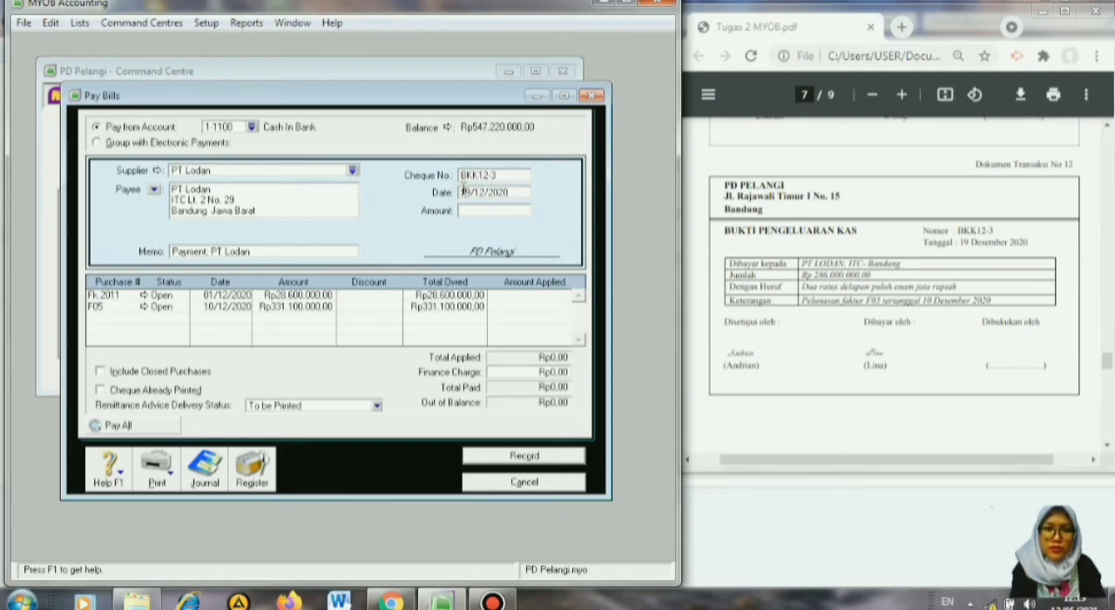
key(Tab)
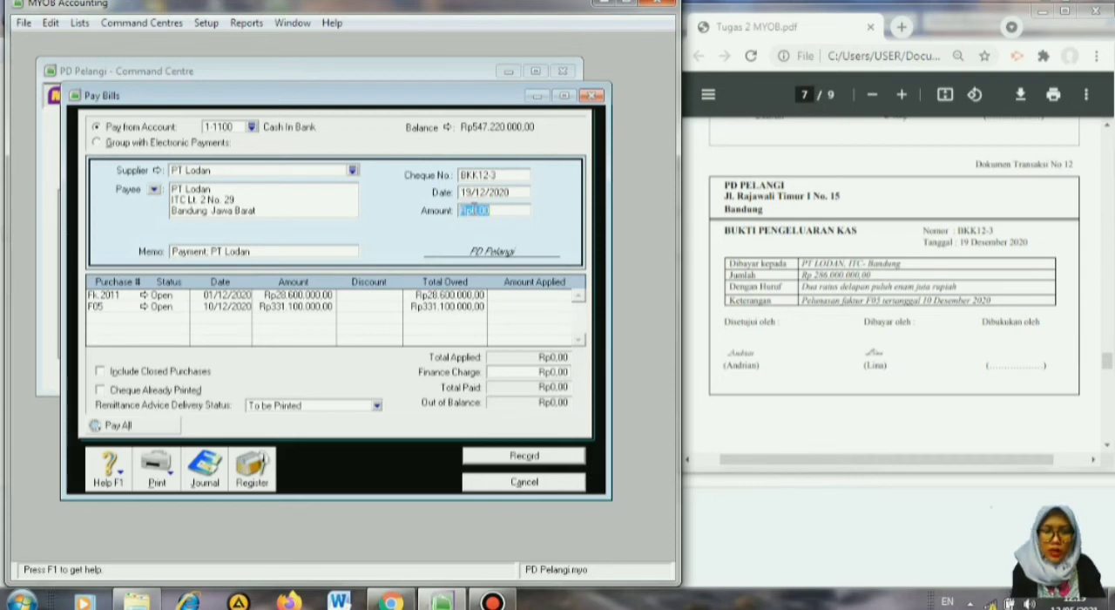
Set the payment amount to 286000000, apply it across purchases Fk.2011 and F05, record the payment and close the bill payment window.
text(28)
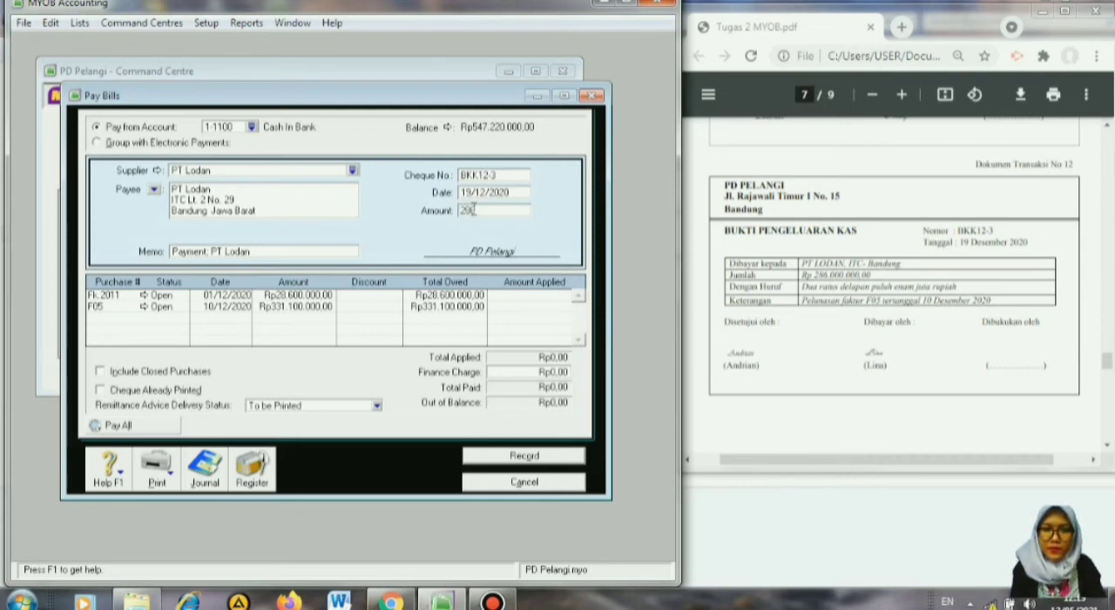
key(Tab)
key(Tab)
key(Tab)
key(Tab)
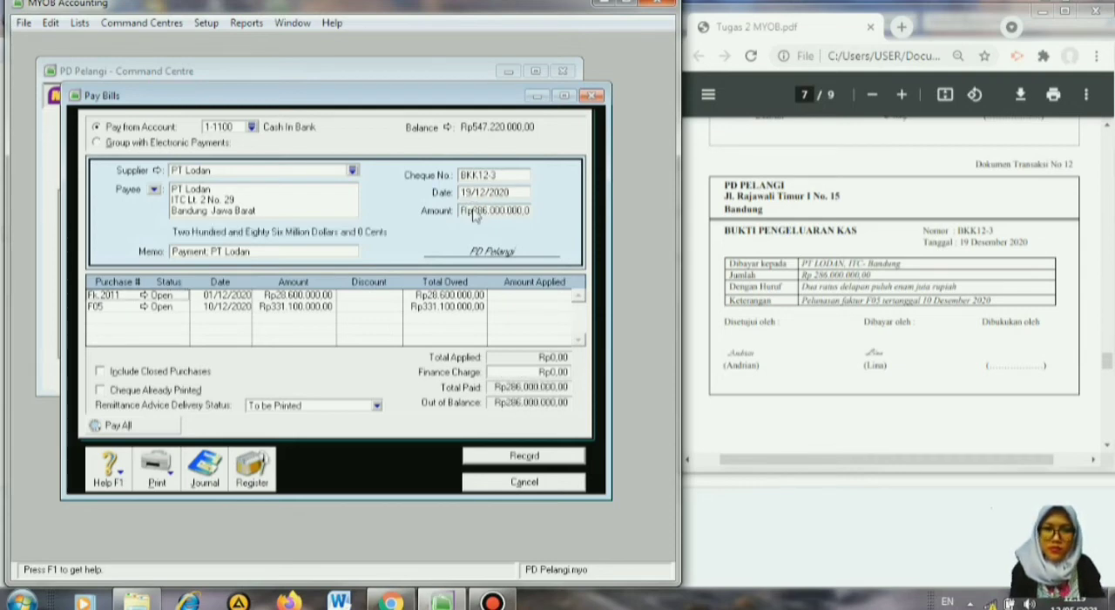
key(Tab)
key(Tab)
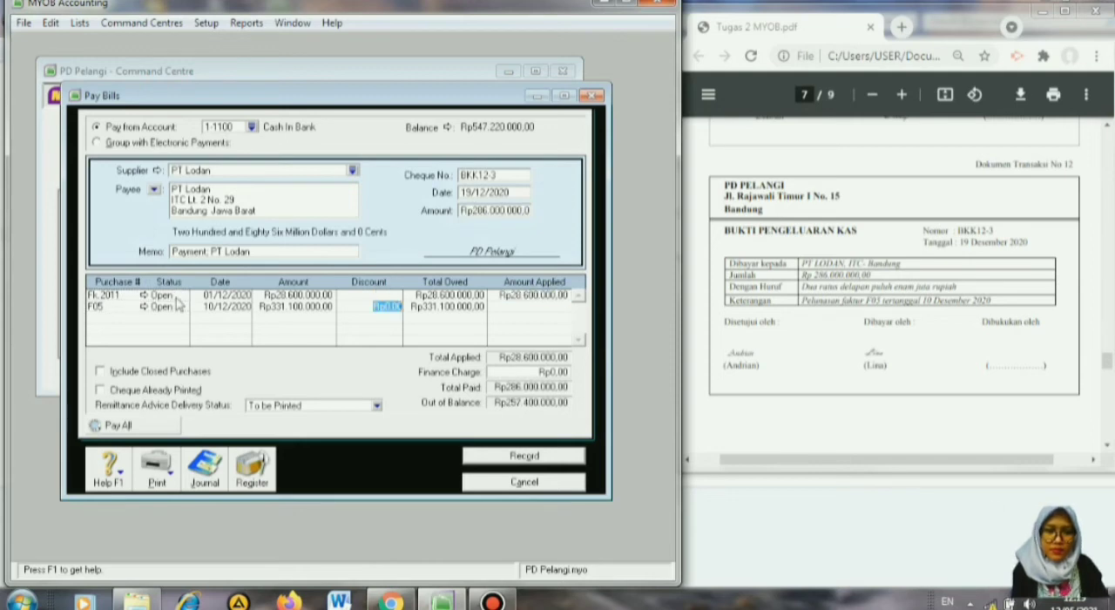
key(Tab)
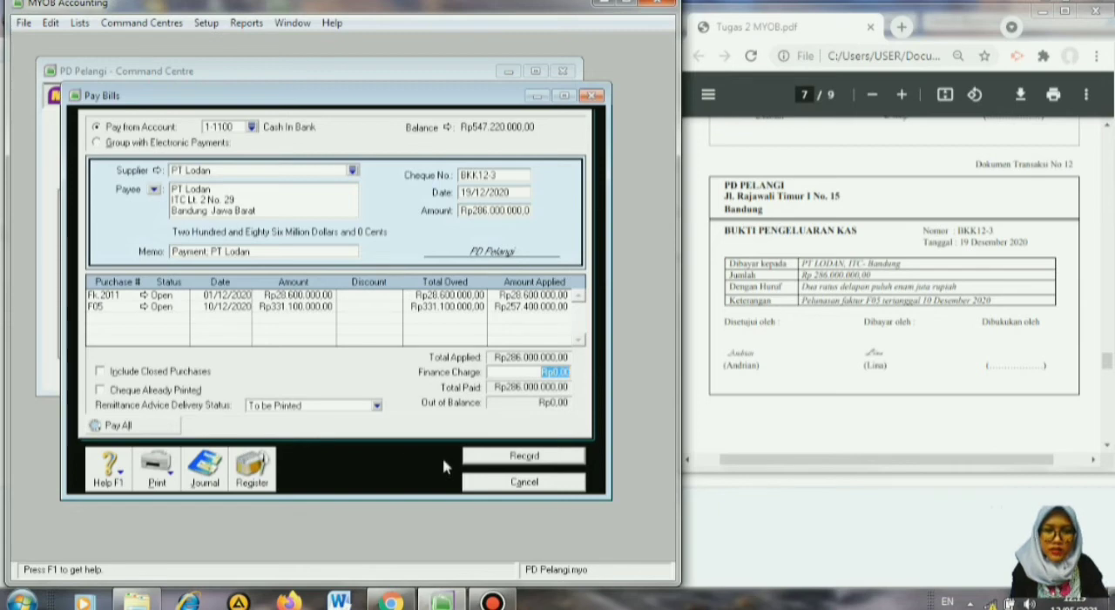
click(521, 457)
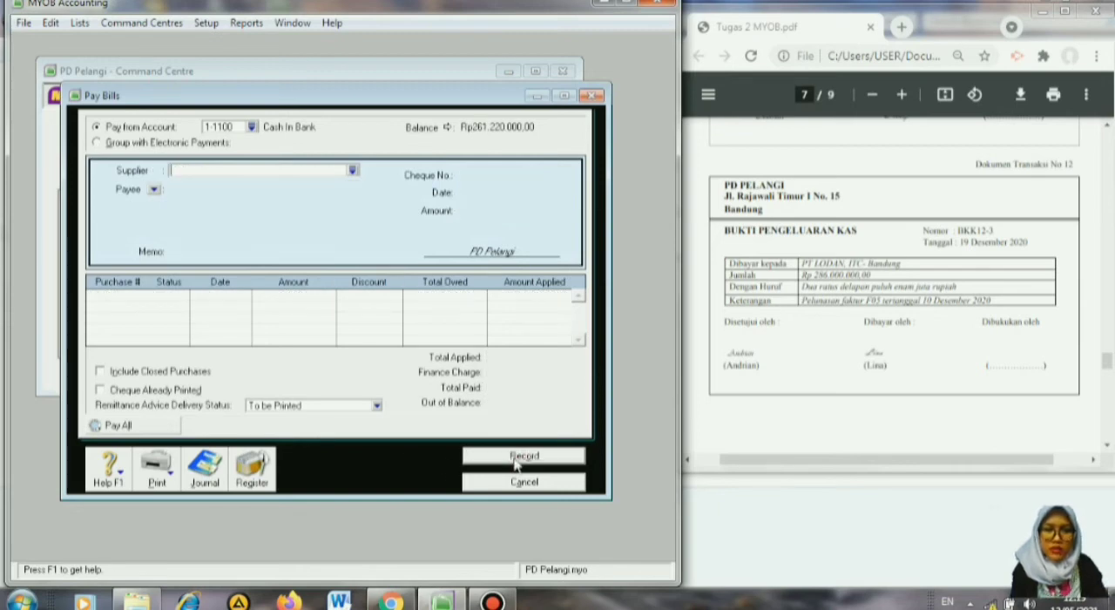
click(523, 481)
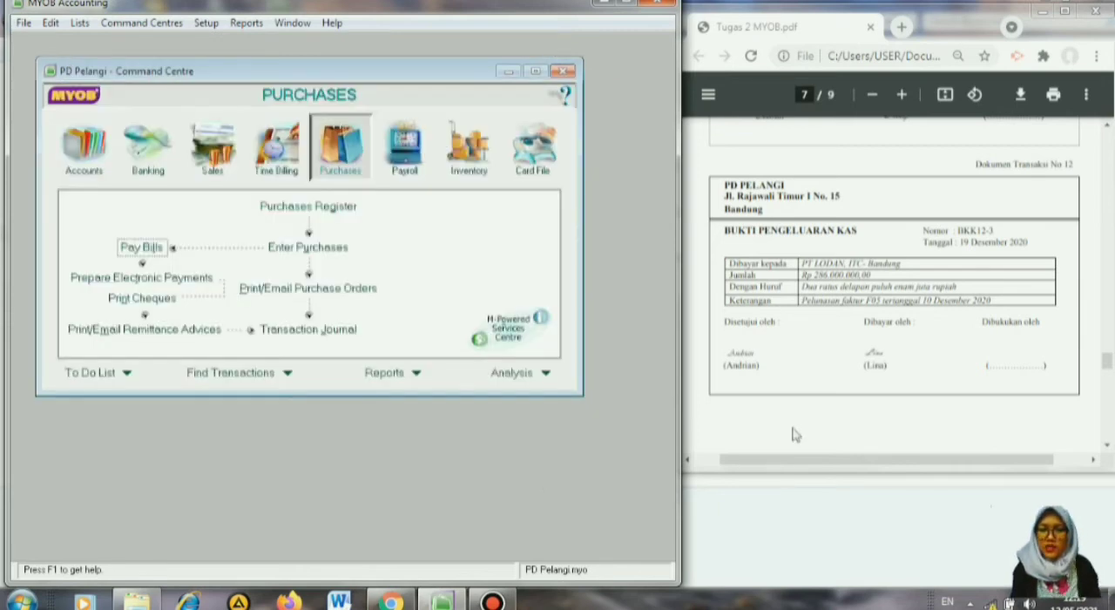
Start a Spend Money entry paid from account 1-1200 Petty Cash for the petty cash voucher in transaction document 13.
click(1109, 446)
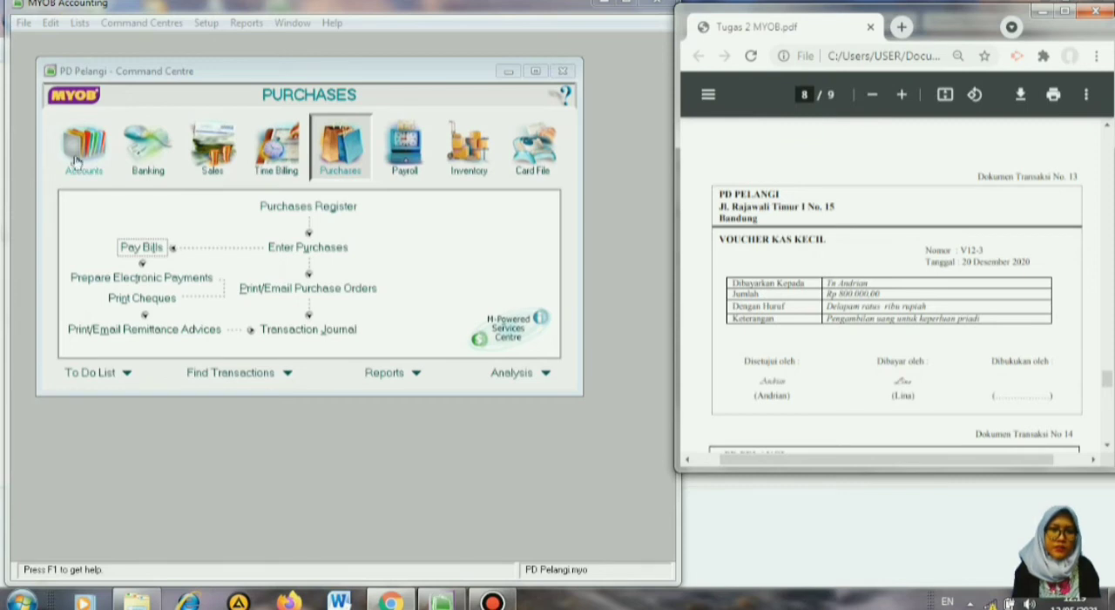
click(148, 155)
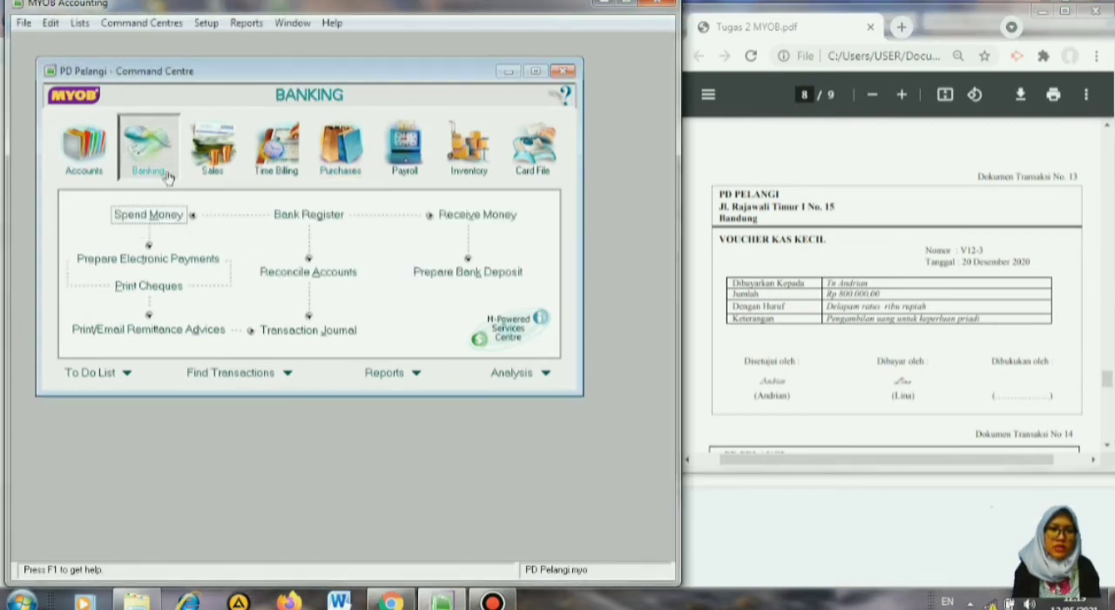
click(154, 216)
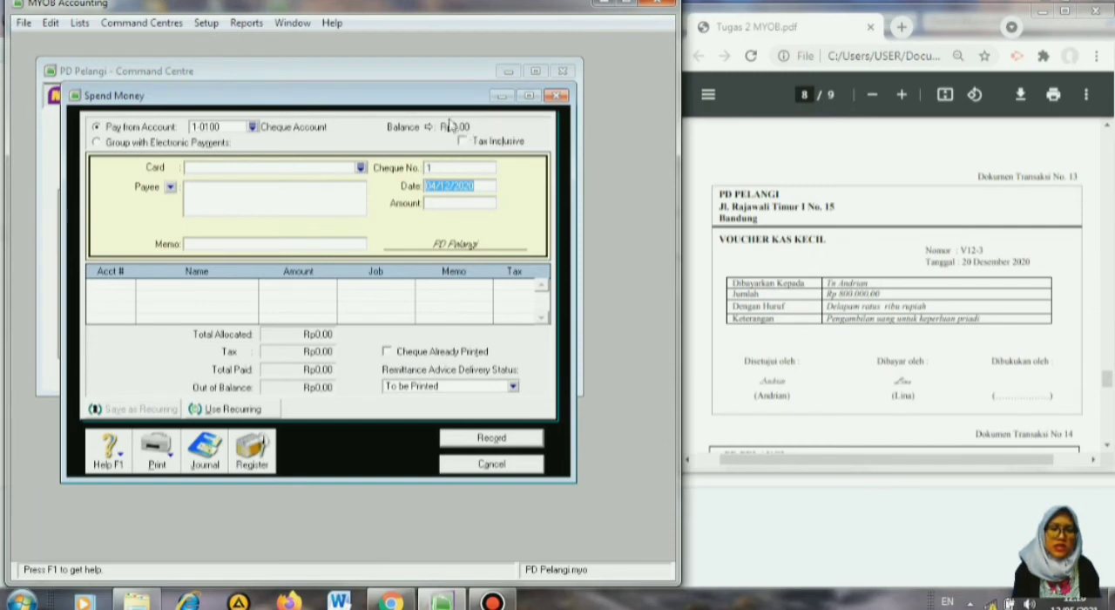
click(252, 127)
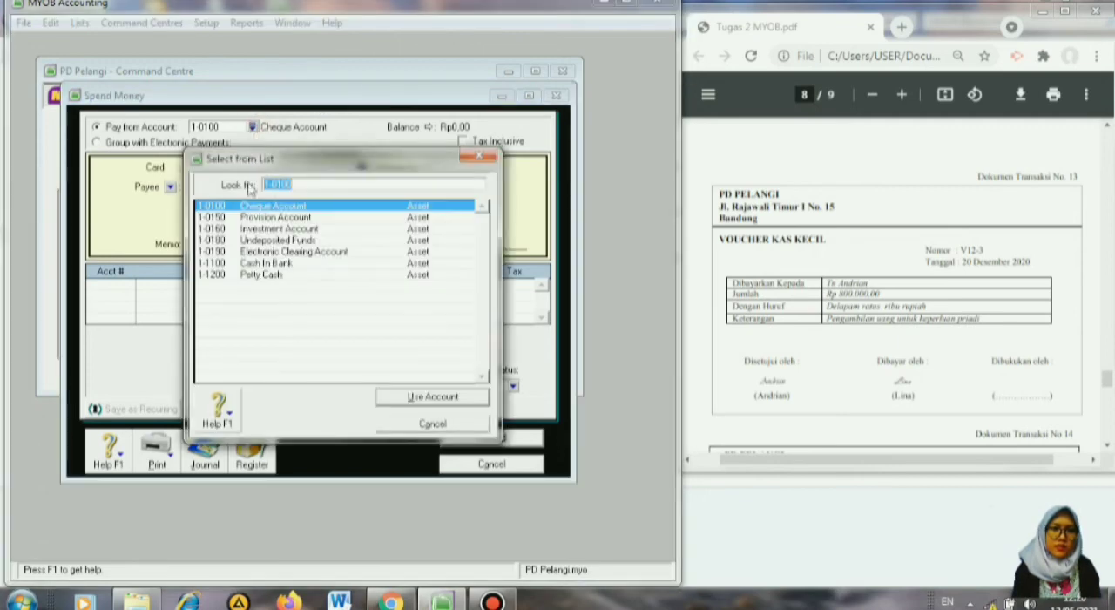
click(266, 275)
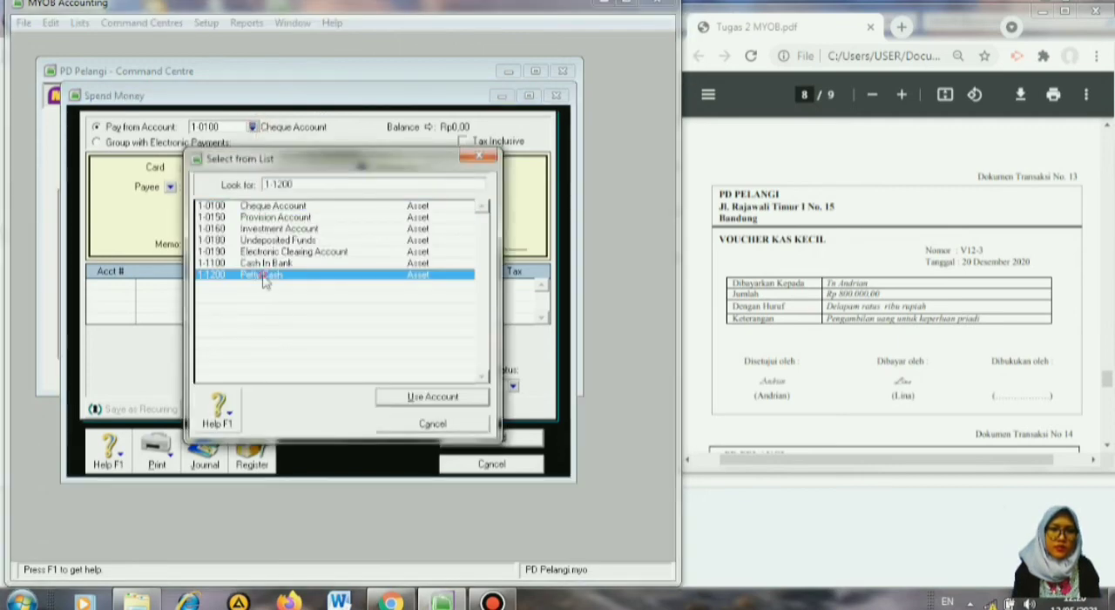
click(402, 399)
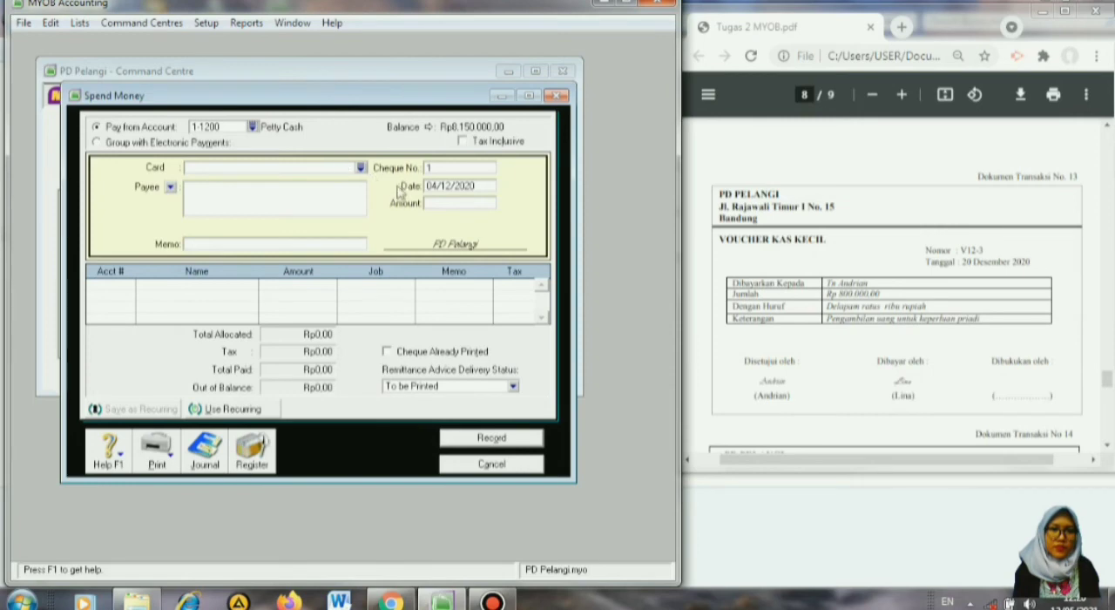
Number the petty cash payment V12-3 and date it 20/12/2020.
click(442, 167)
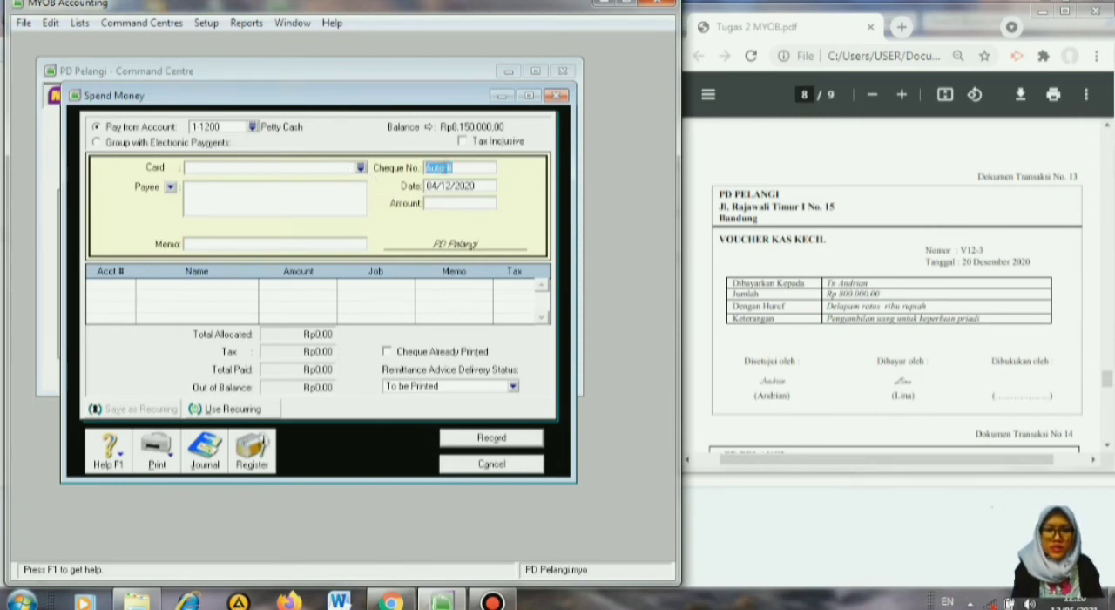
text(V)
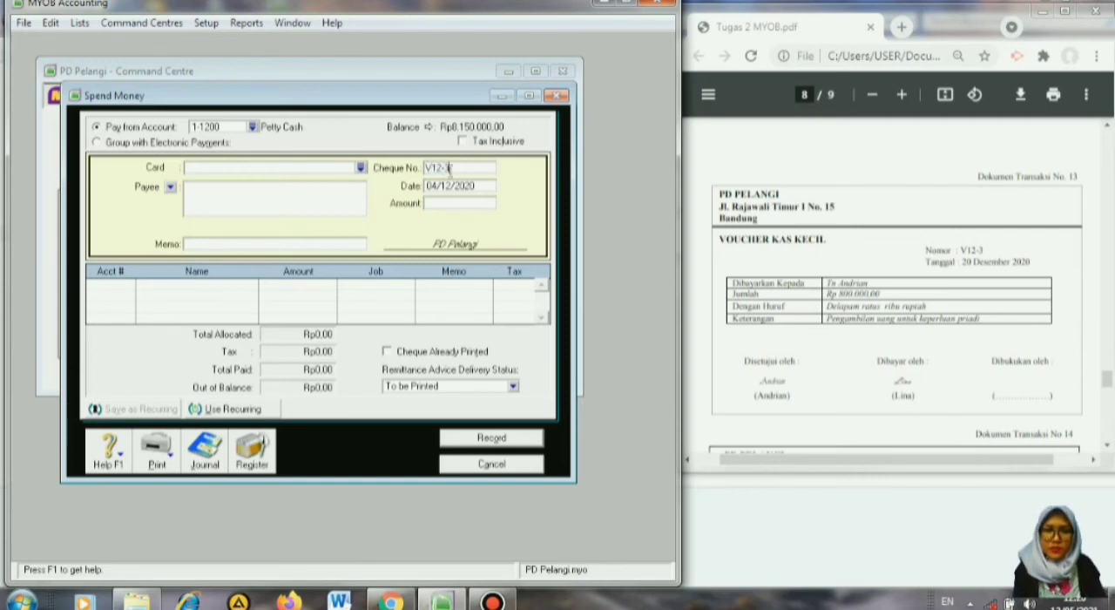
text(12-3)
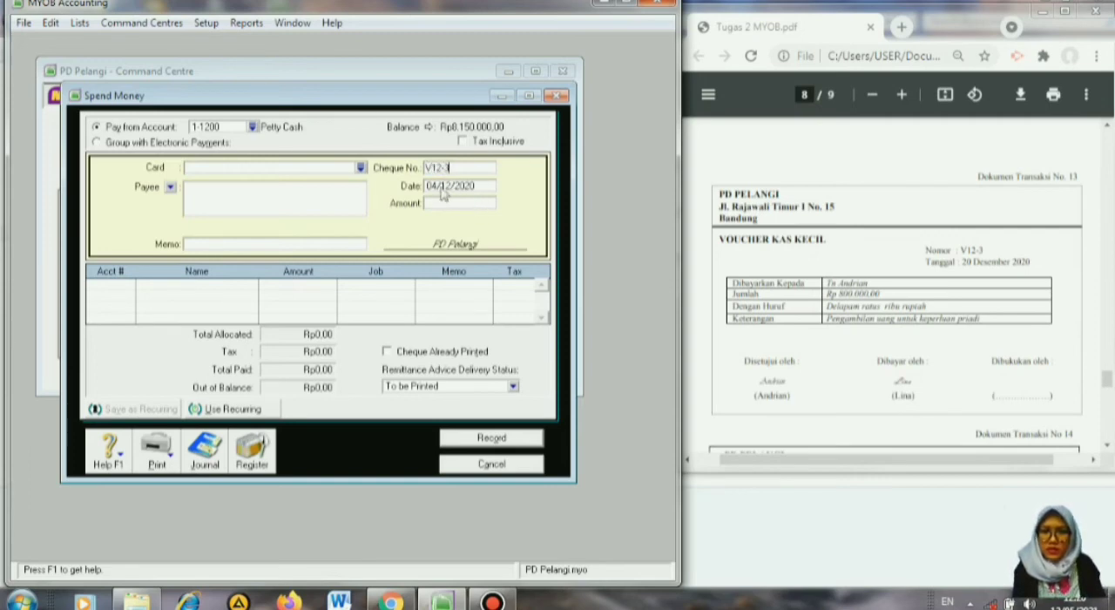
click(442, 193)
click(433, 186)
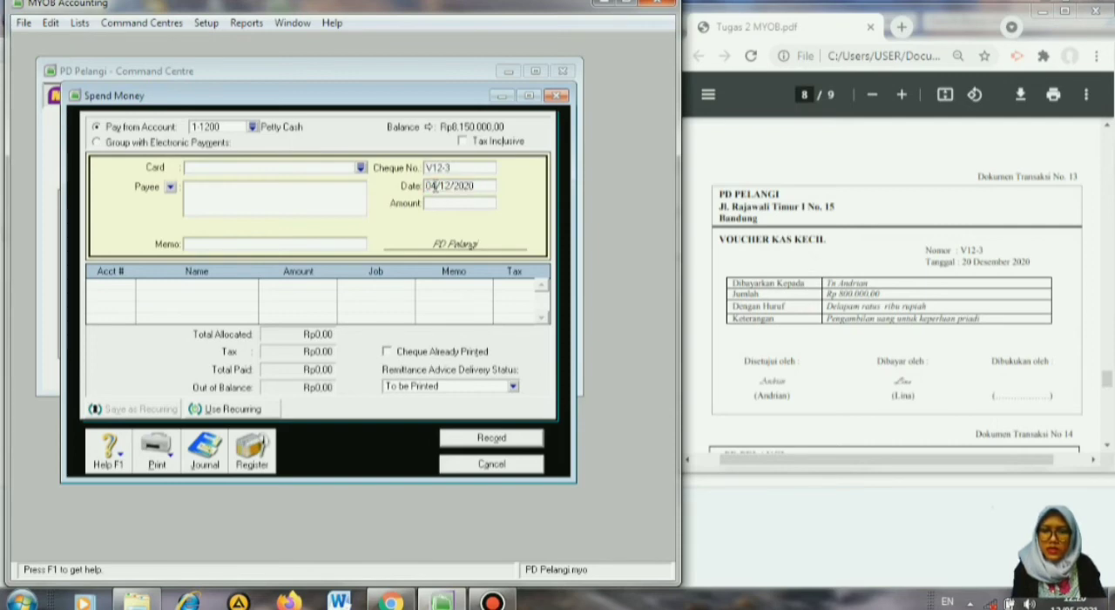
key(BackSpace)
key(BackSpace)
text(20)
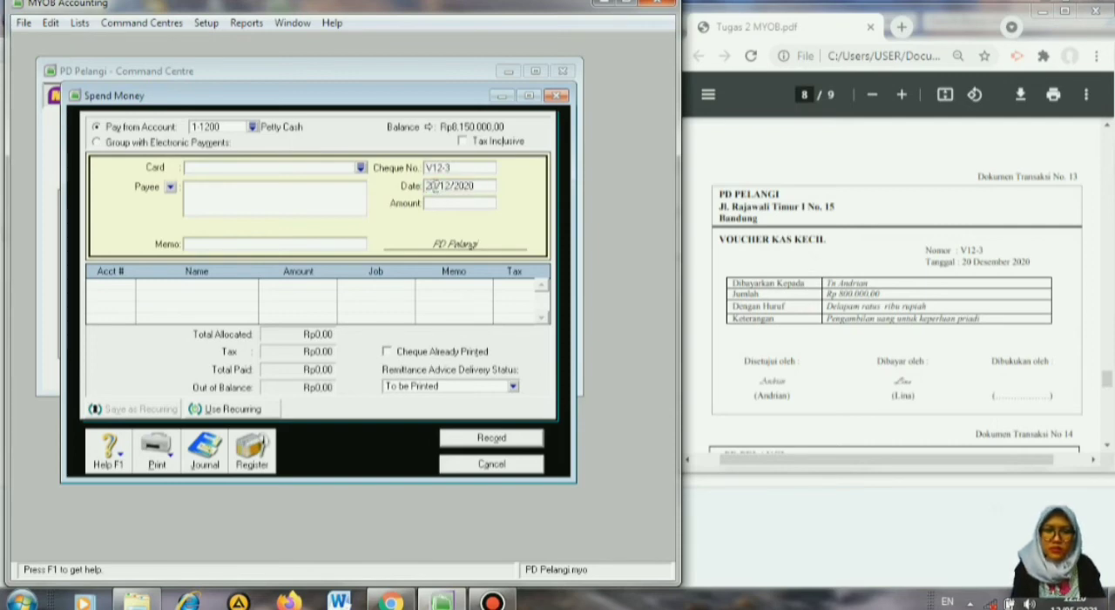
Set the petty cash payment amount to 800000 and enter the memo Prive.
click(464, 206)
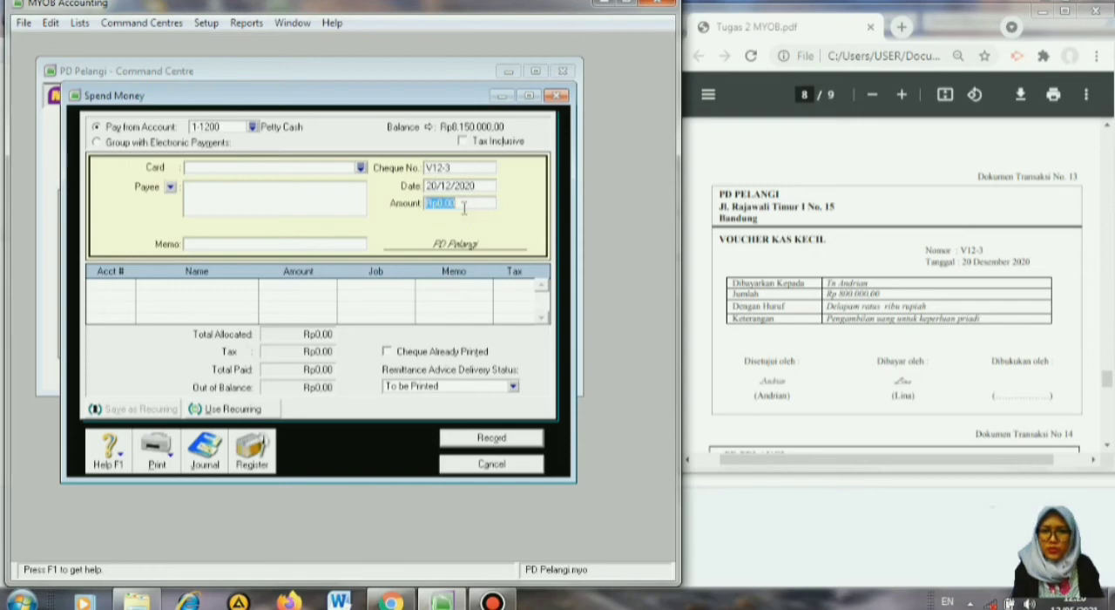
text(800000)
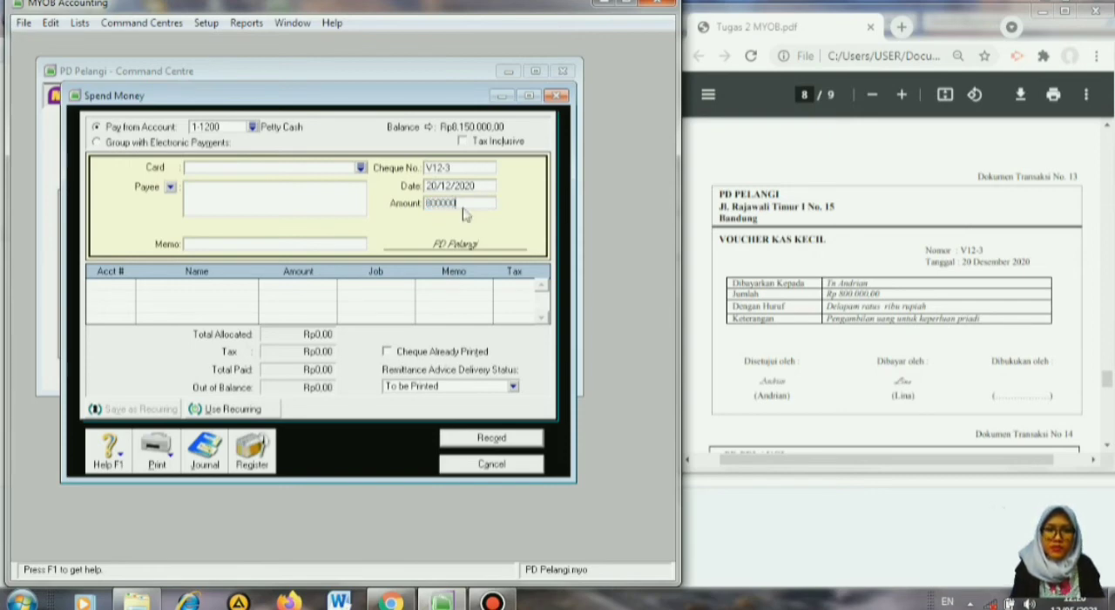
key(Tab)
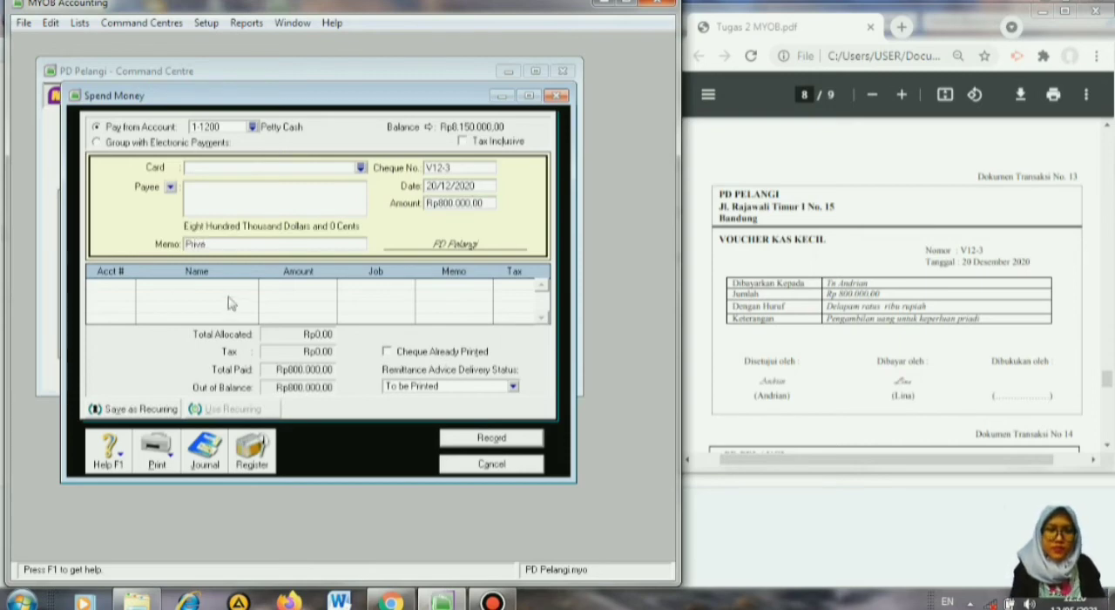
Allocate the petty cash payment to the owner's drawing account, 3-1200.
click(111, 286)
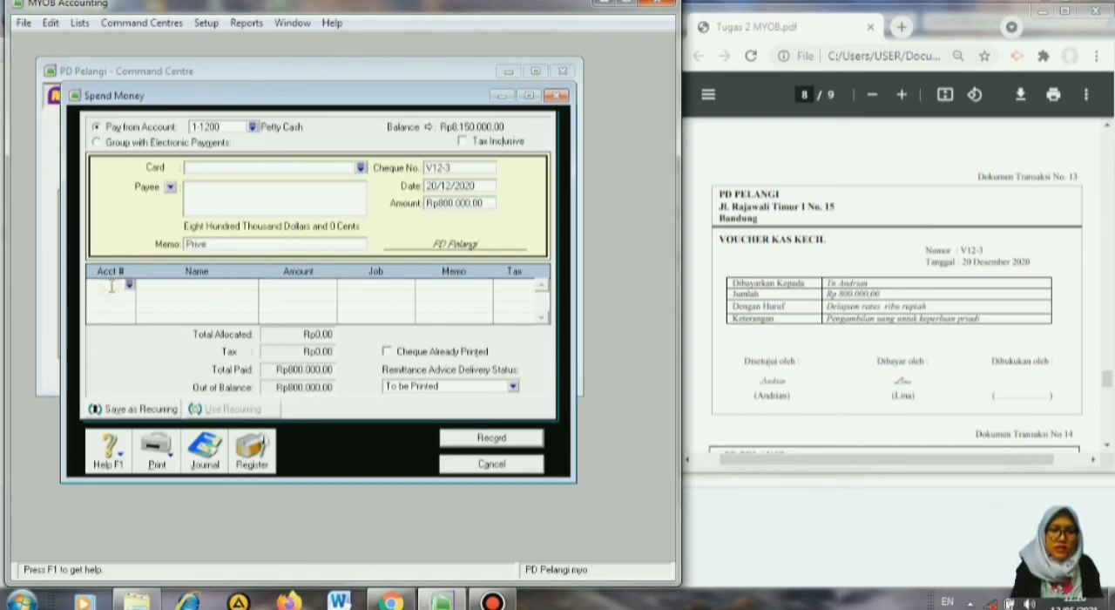
click(129, 286)
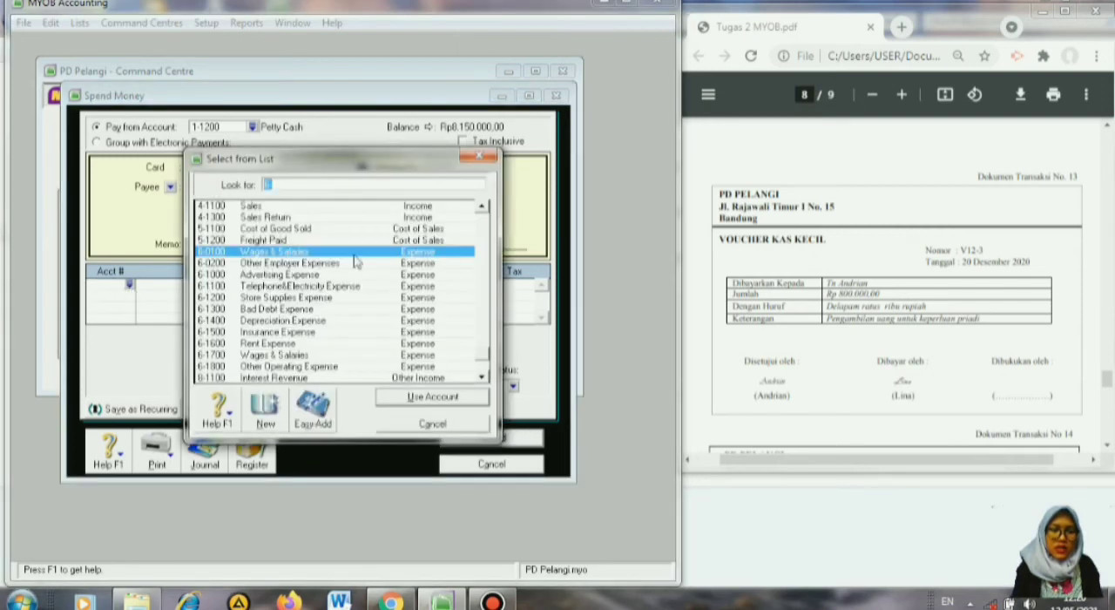
click(486, 228)
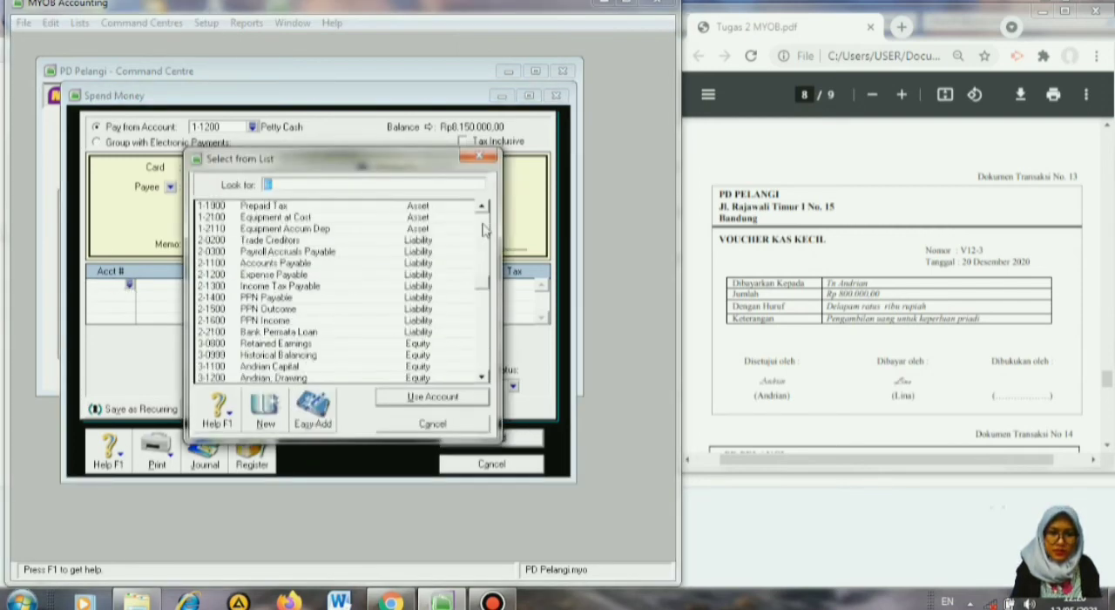
click(299, 378)
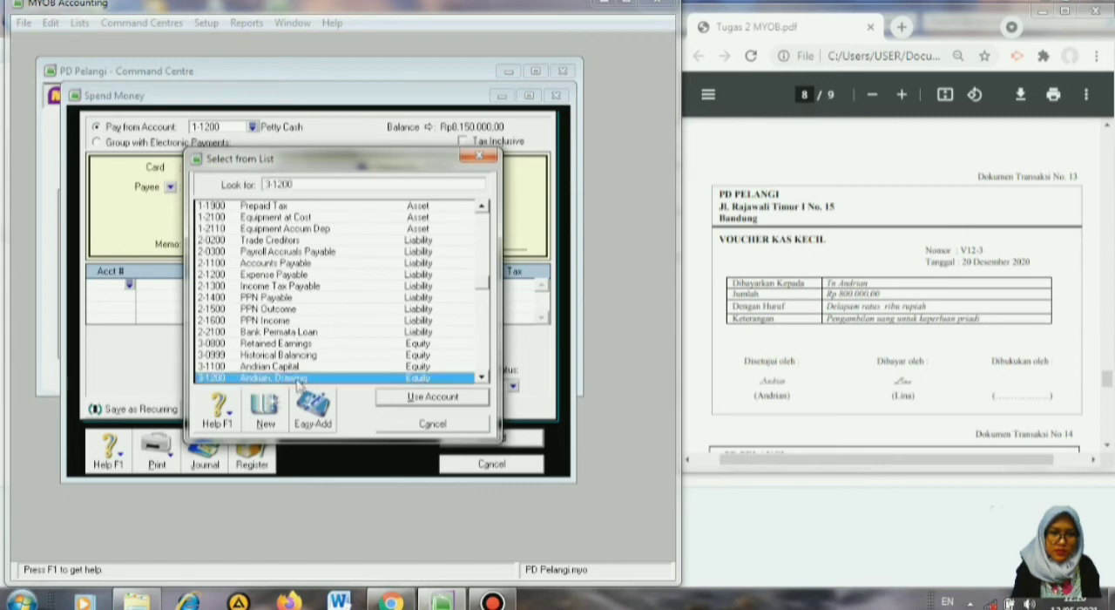
click(433, 397)
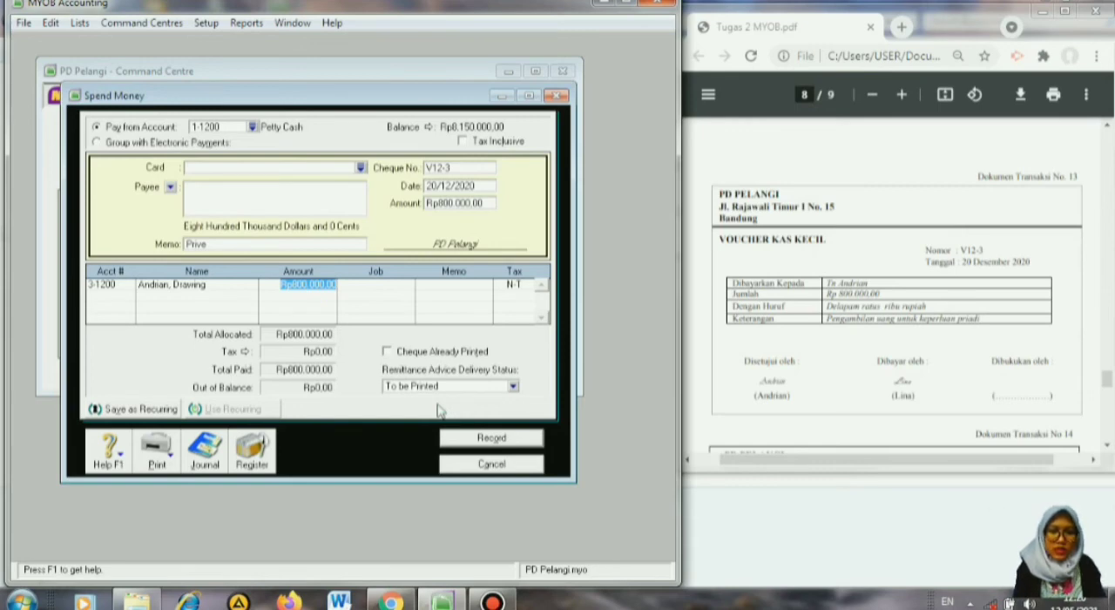
Complete the drawing allocation line, record the petty cash payment and close the Spend Money window.
key(Tab)
key(Tab)
key(Tab)
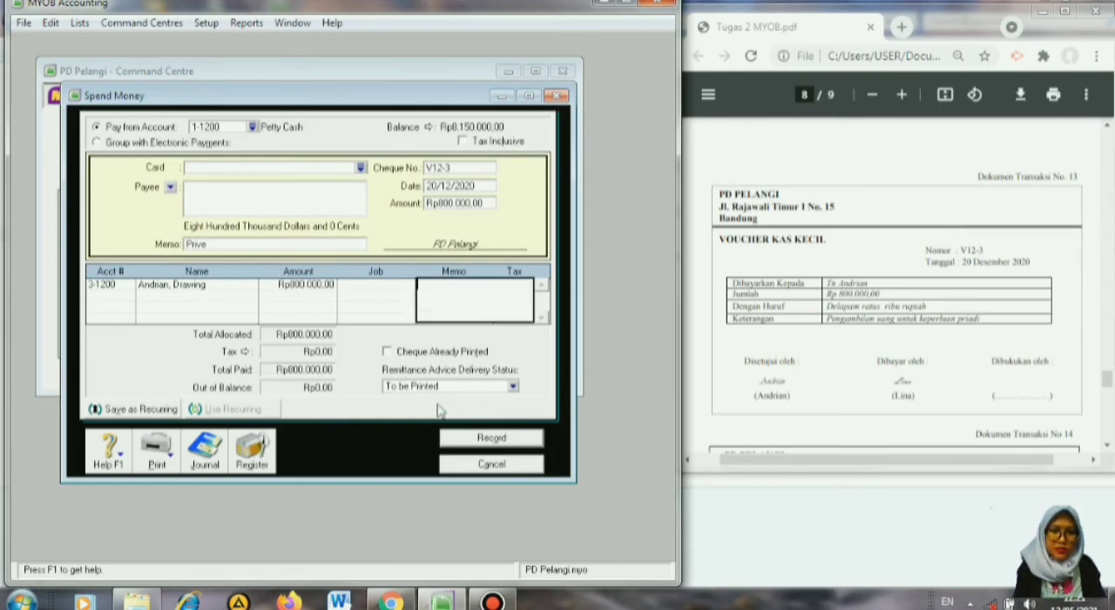
key(Tab)
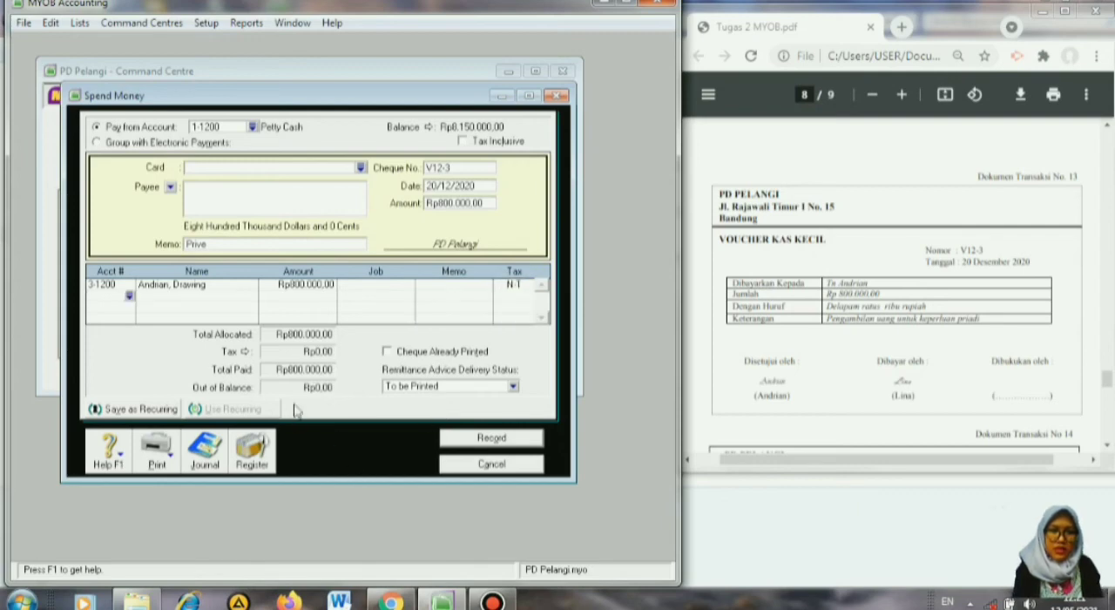
click(522, 440)
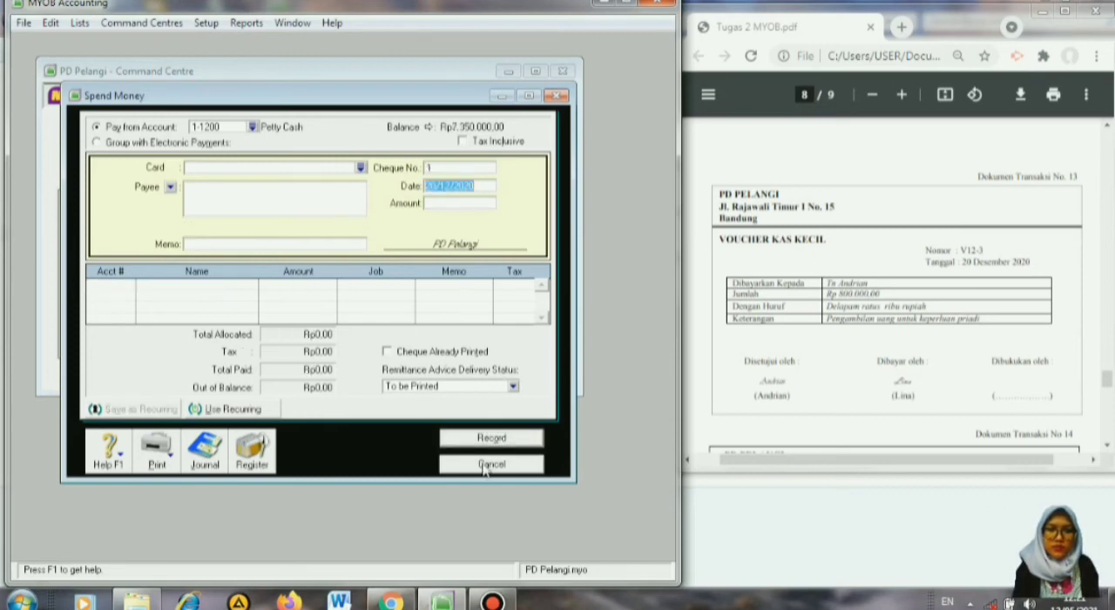
click(490, 464)
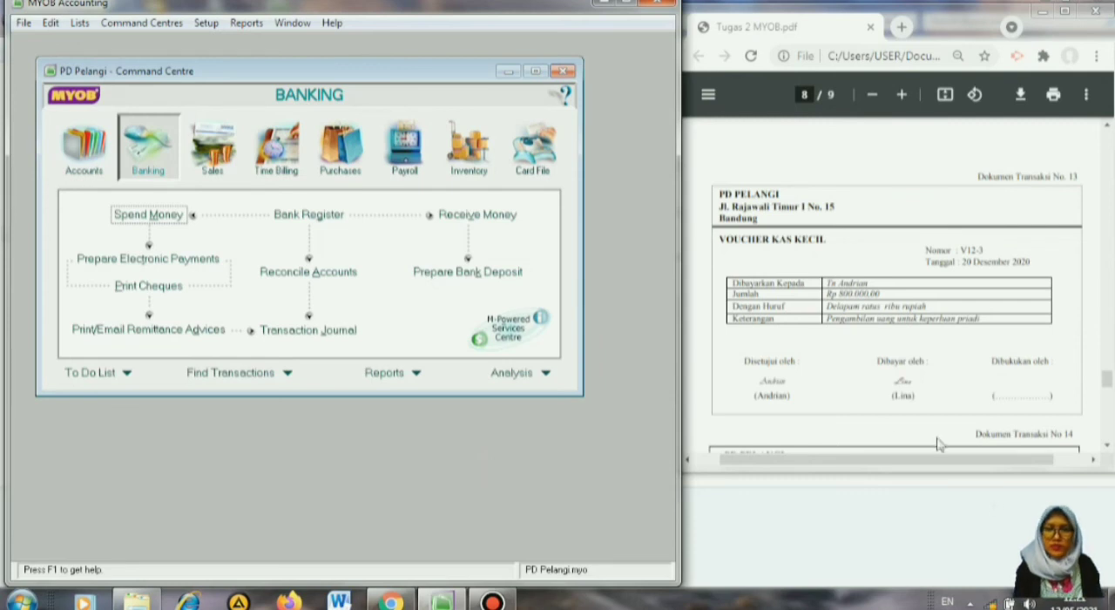
Start a Spend Money entry paid from account 1-1100 Cash In Bank for the cash payment voucher in transaction document 14.
click(1107, 445)
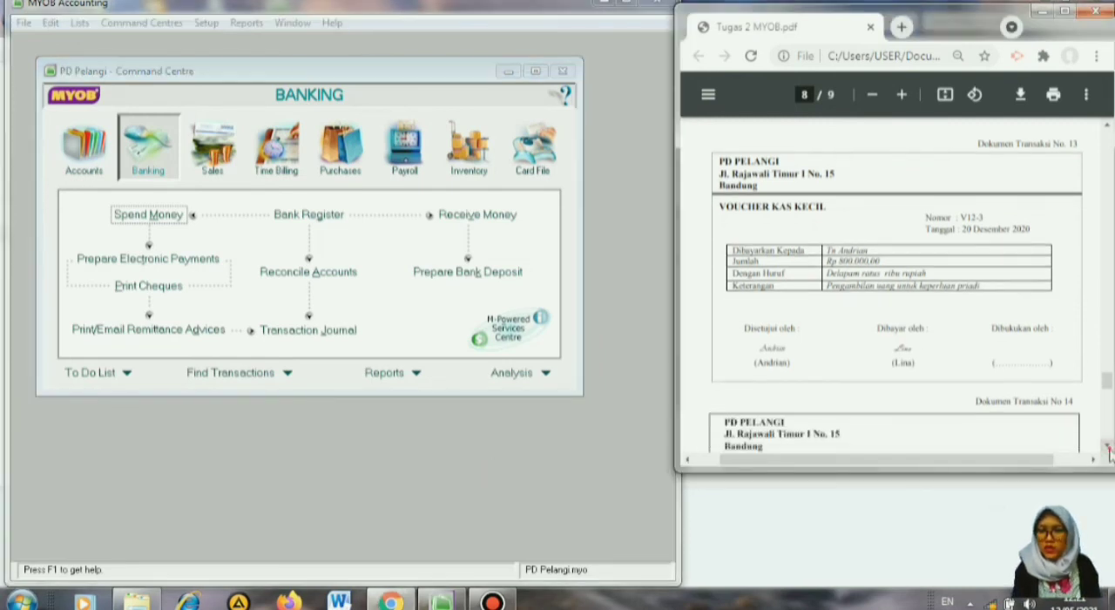
click(1107, 446)
click(1108, 446)
click(1107, 446)
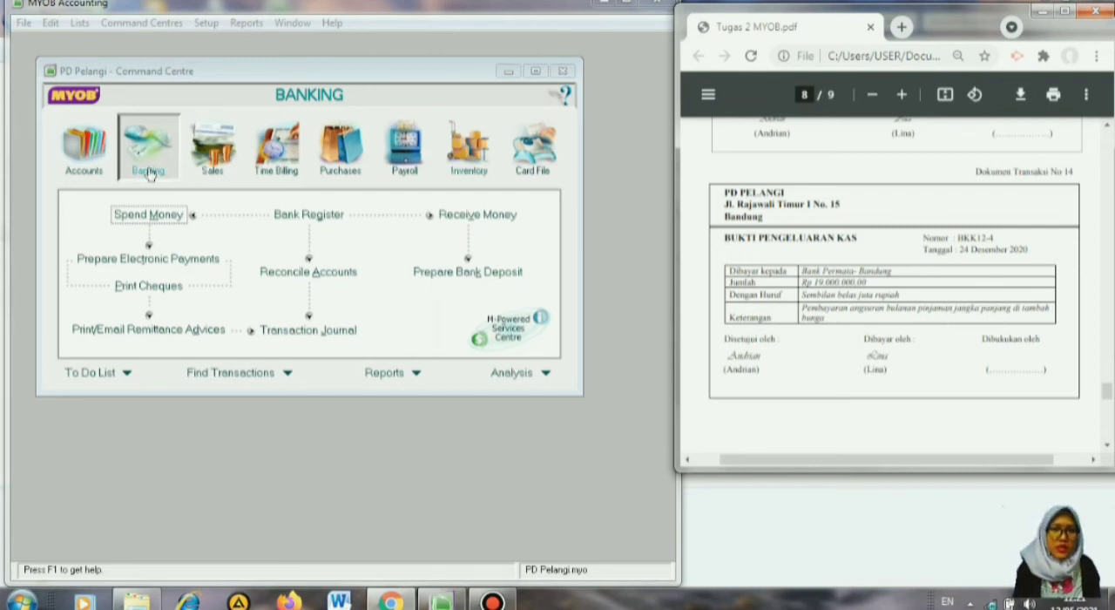
click(171, 215)
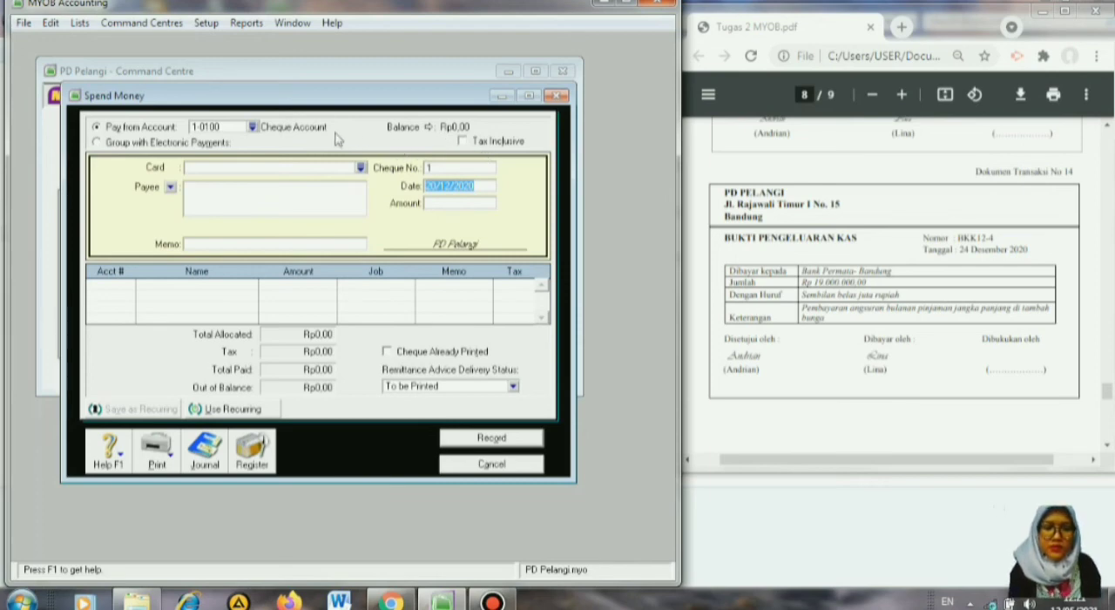
click(253, 127)
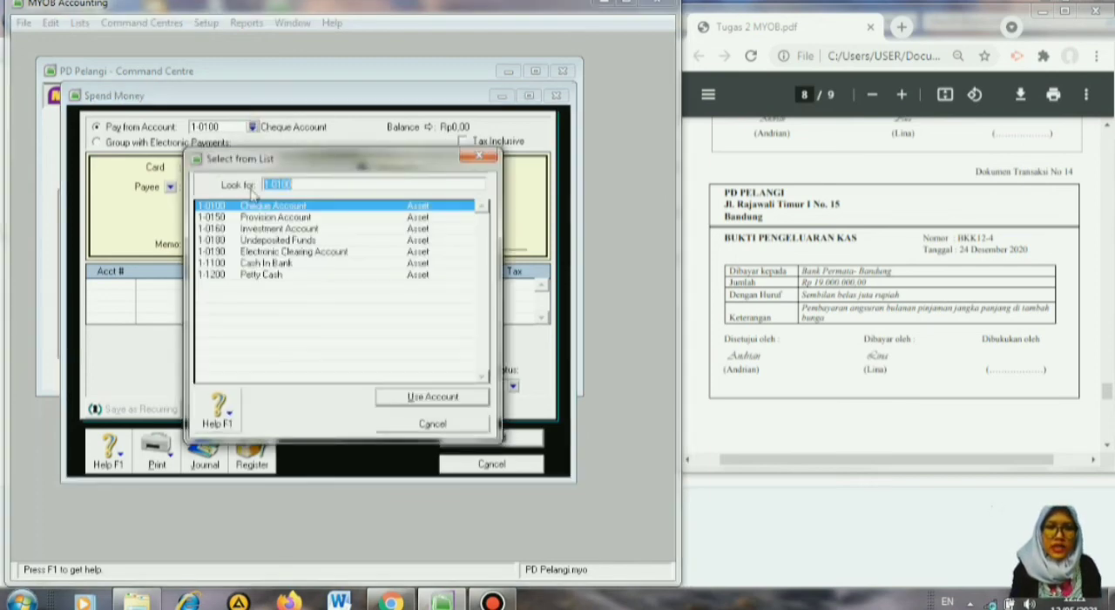
click(272, 263)
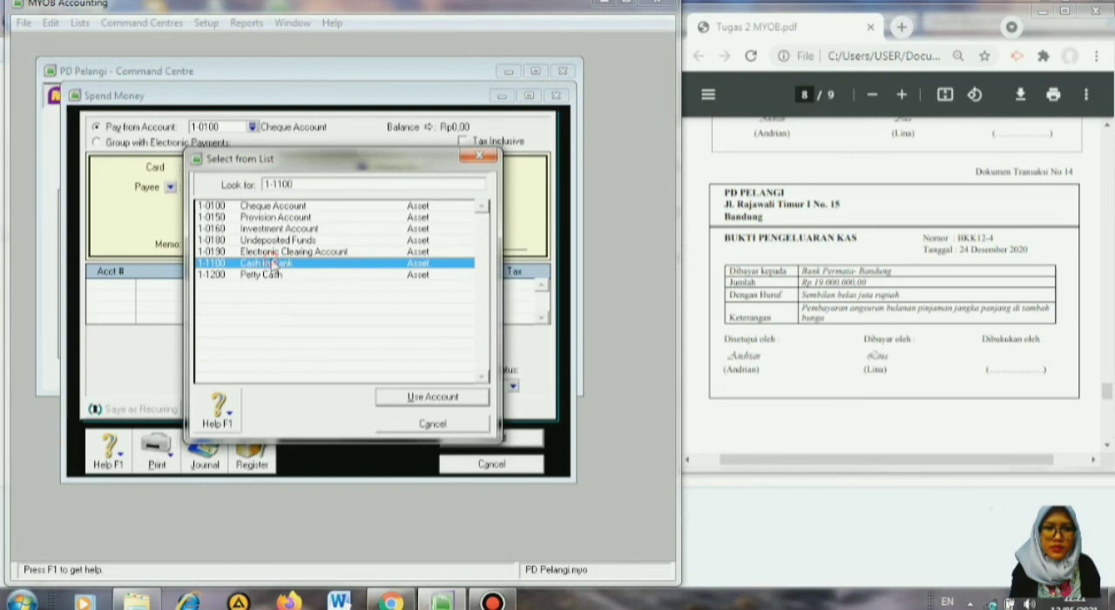
click(415, 398)
Number the bank loan payment BKK12-4 and date it 24/12/2020.
click(459, 168)
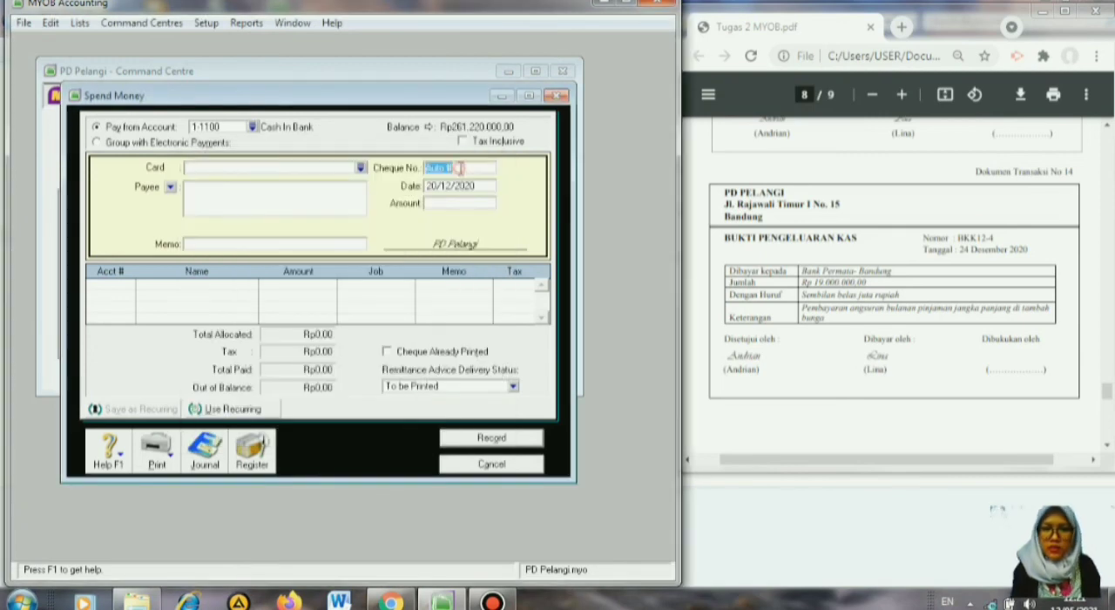
text(BKK12-4)
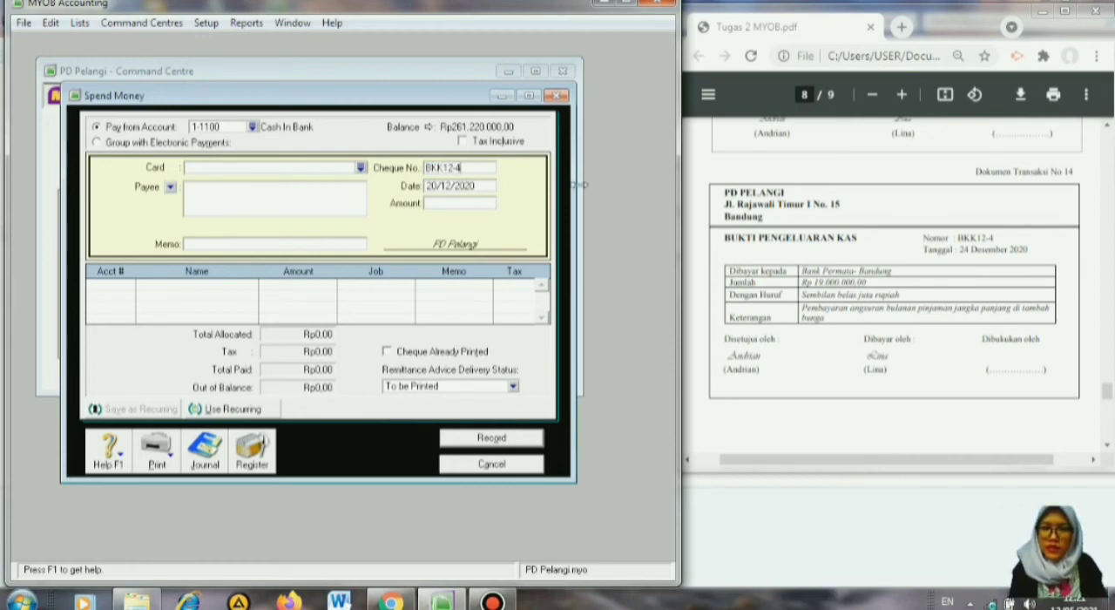
click(437, 183)
text(24/12/2020)
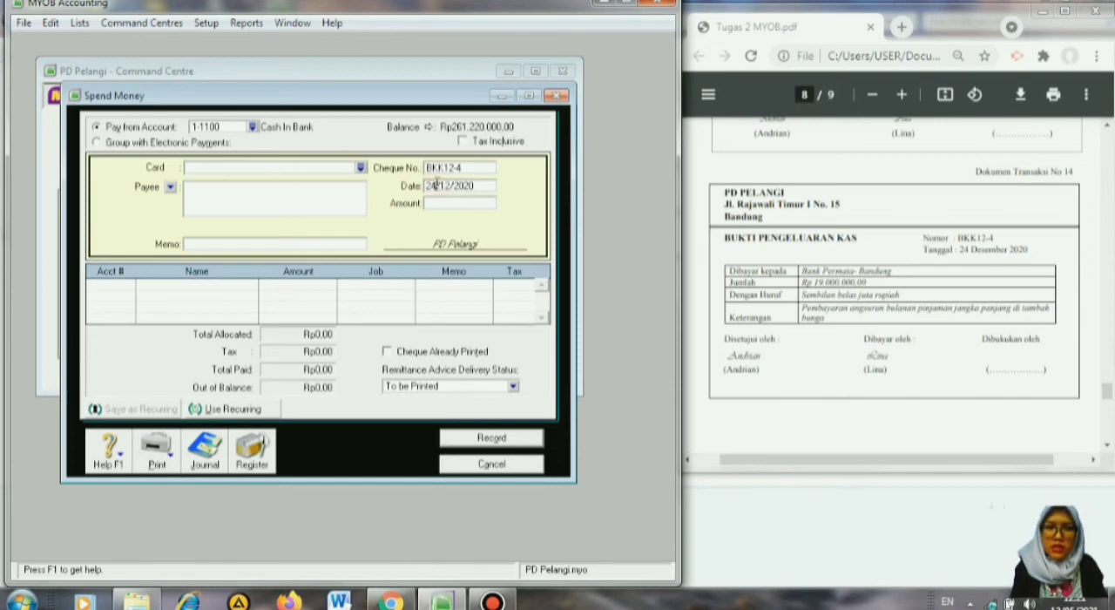
Set the payment amount to 19000000 and enter the memo Pembayaran Angsuran Bank Permata.
click(458, 202)
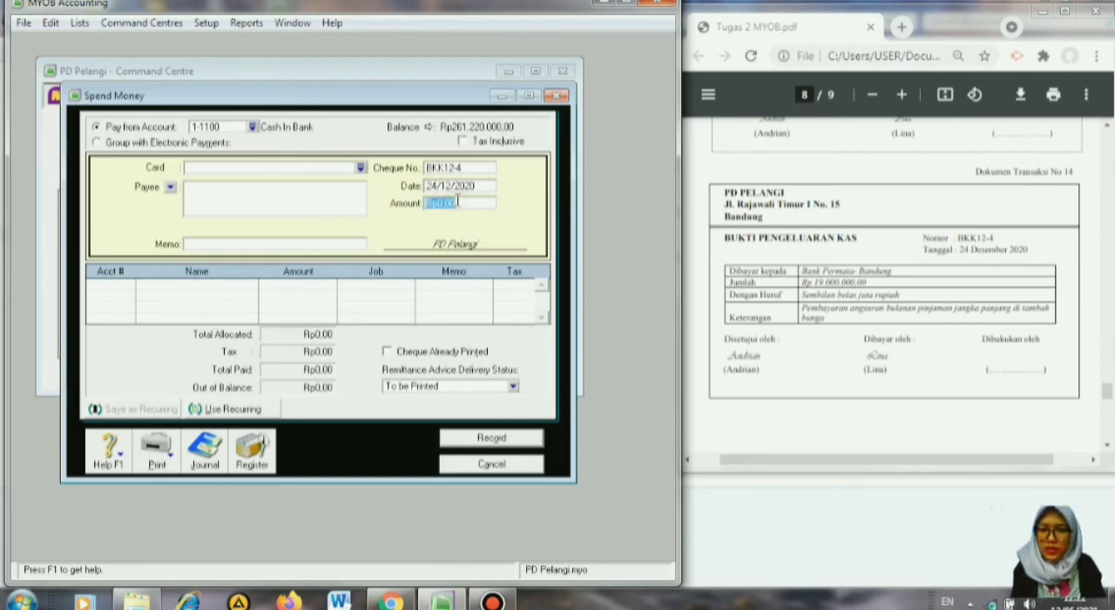
text(19000000)
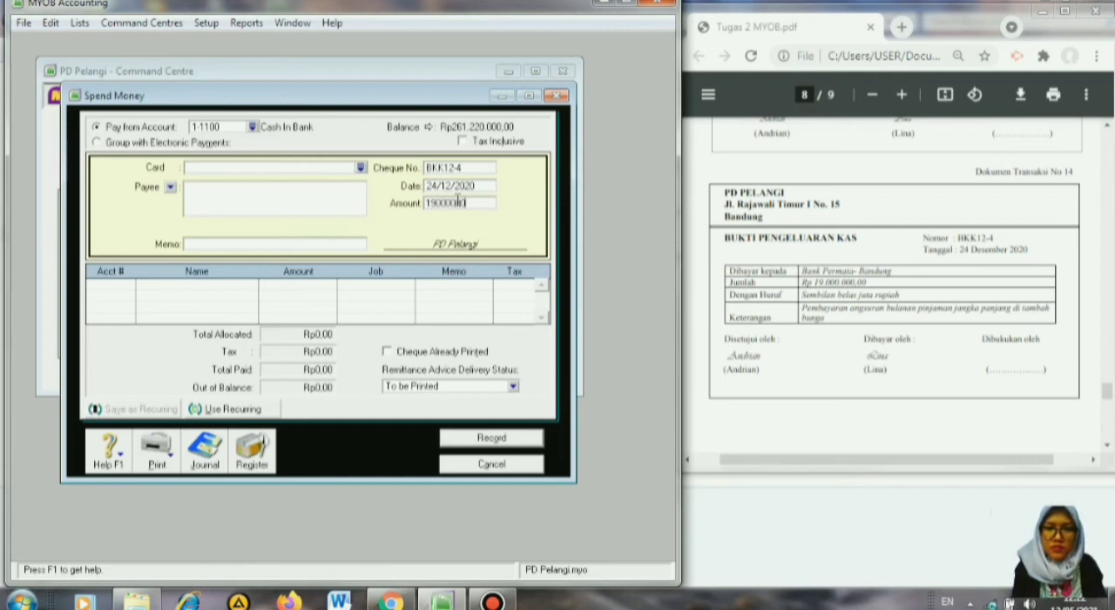
key(Tab)
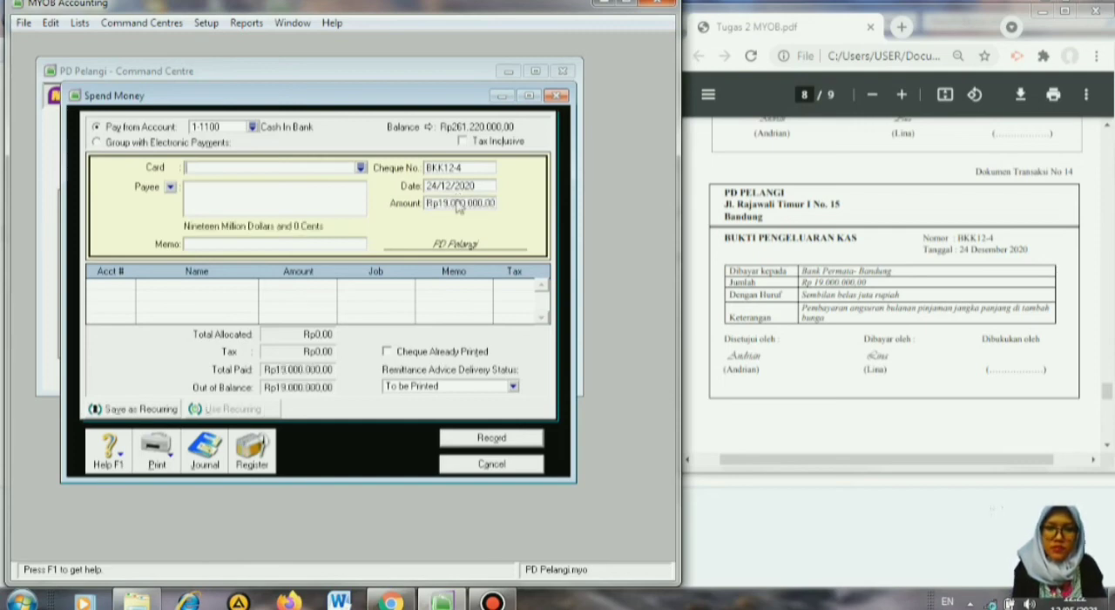
click(331, 245)
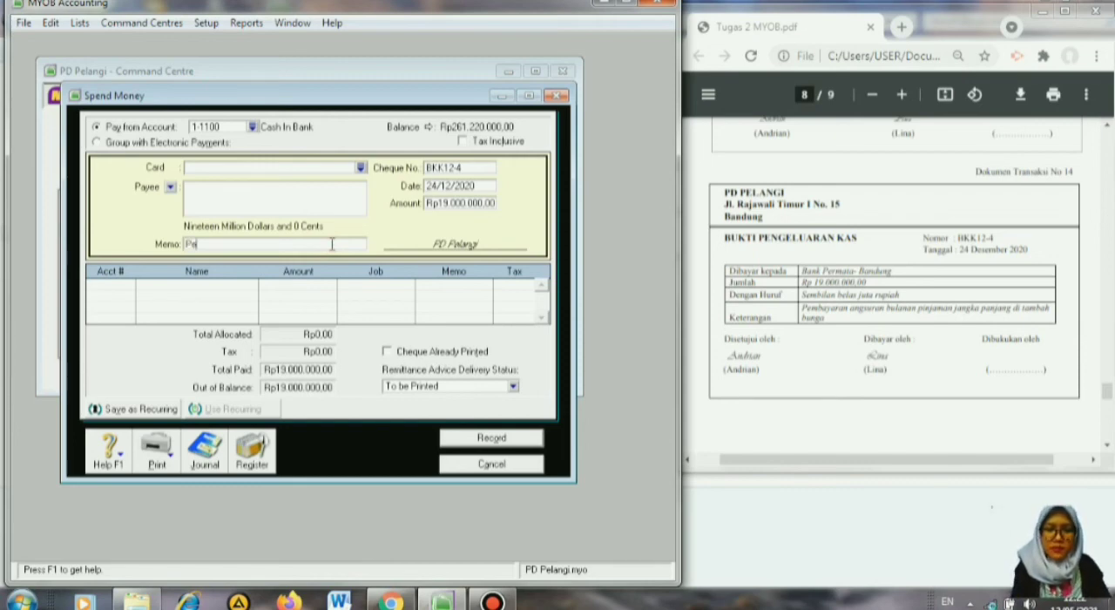
text(Pembayaran )
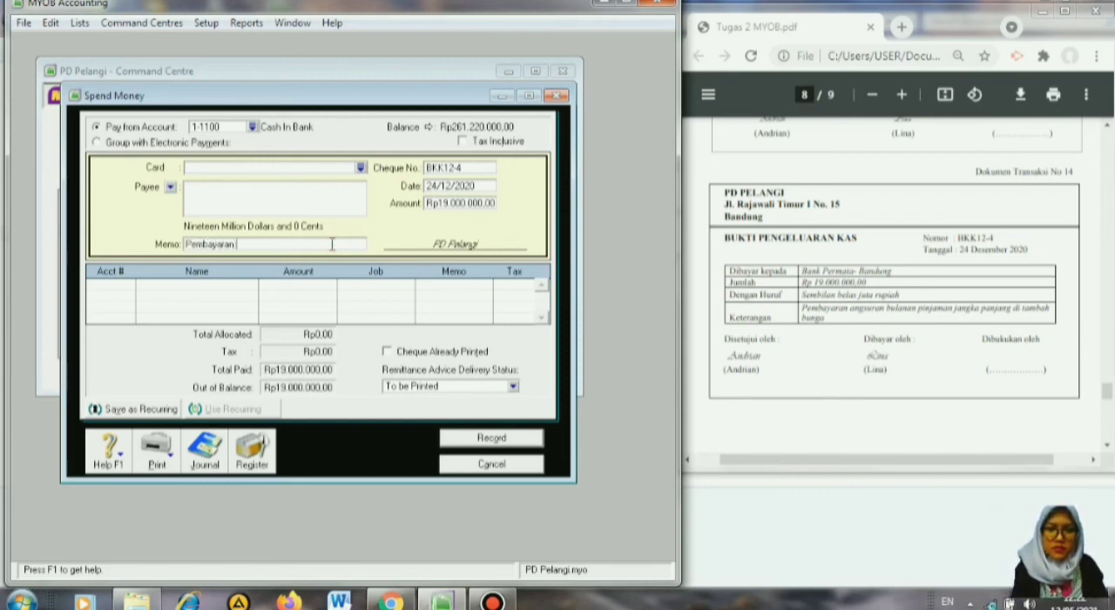
text(Angsuran Bnak)
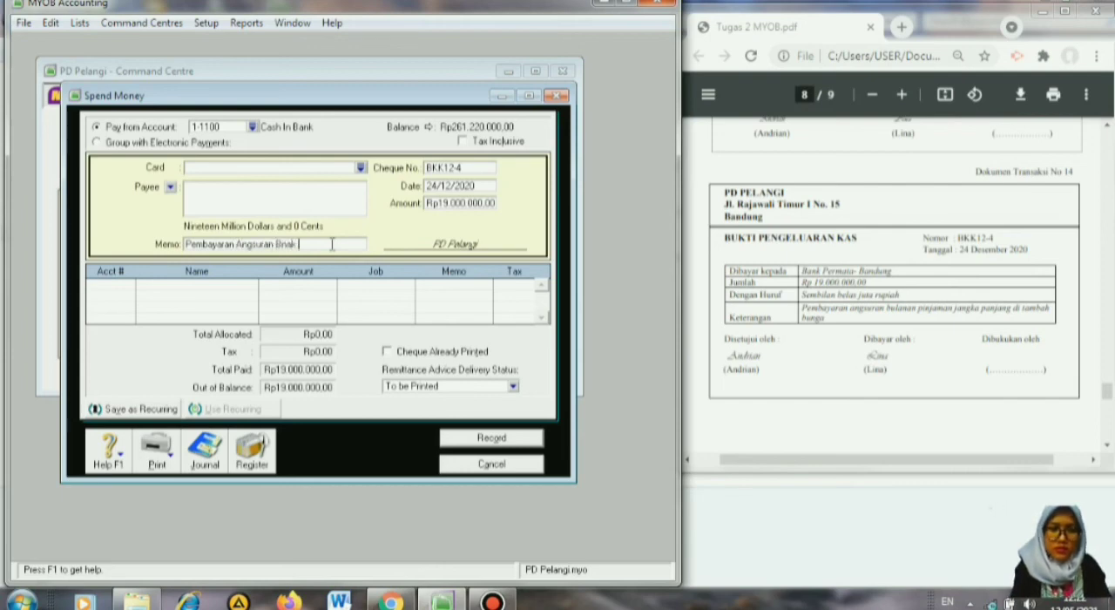
text( Permata)
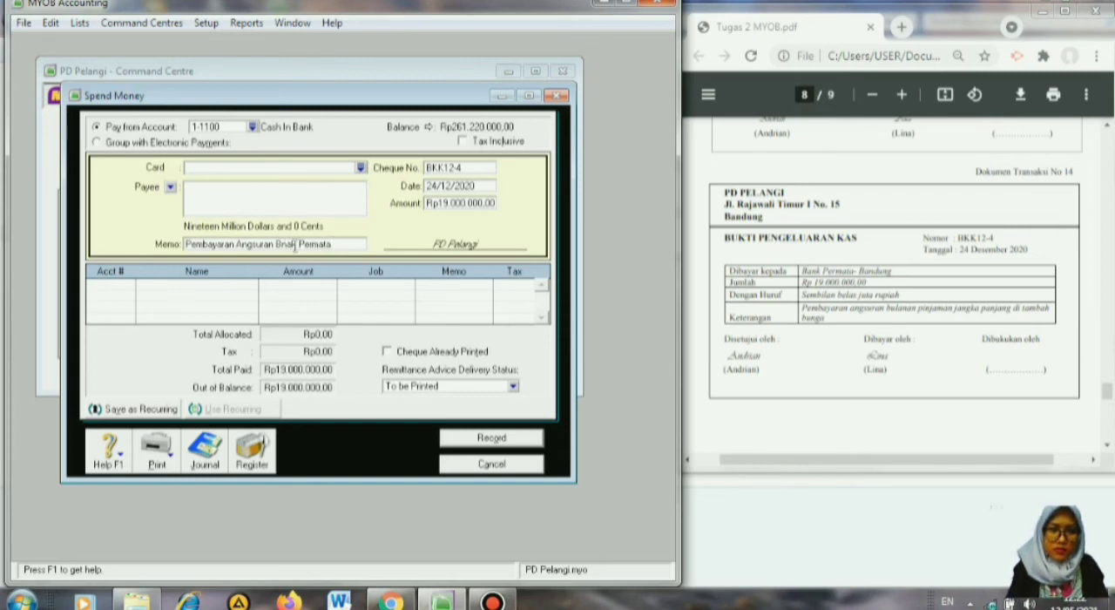
click(293, 244)
key(BackSpace)
key(BackSpace)
text(an)
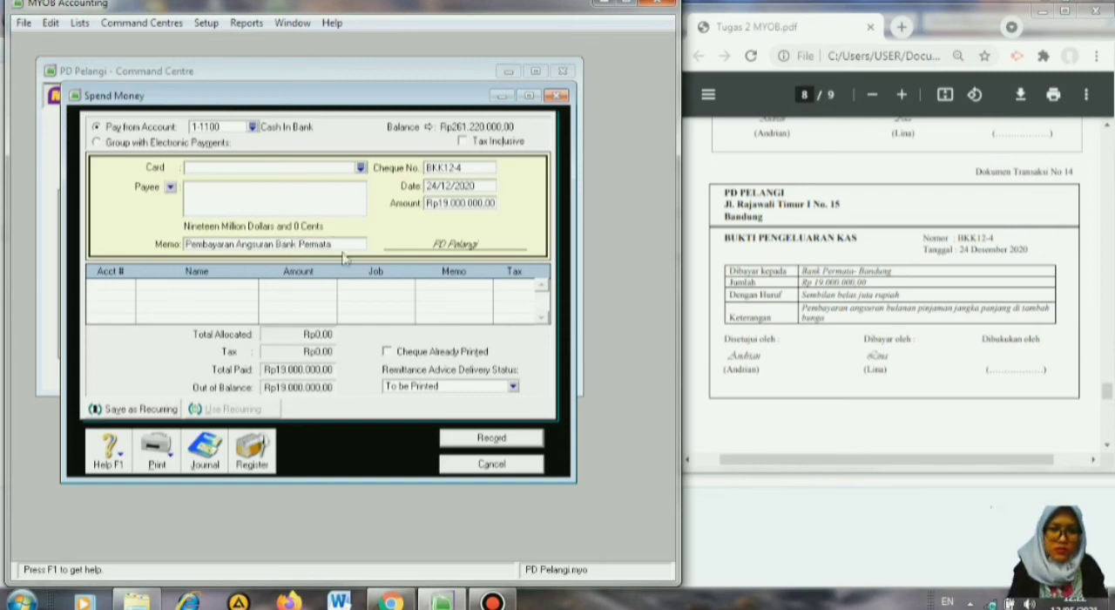
Allocate the payment to account 2-2100 Bank Permata Loan on the first line.
click(114, 285)
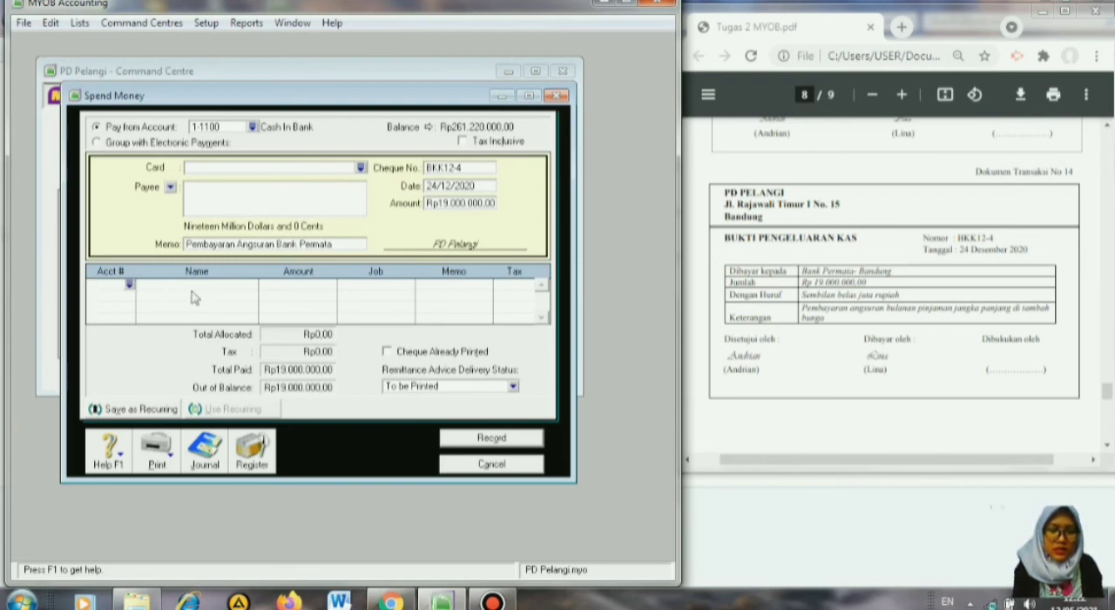
click(129, 284)
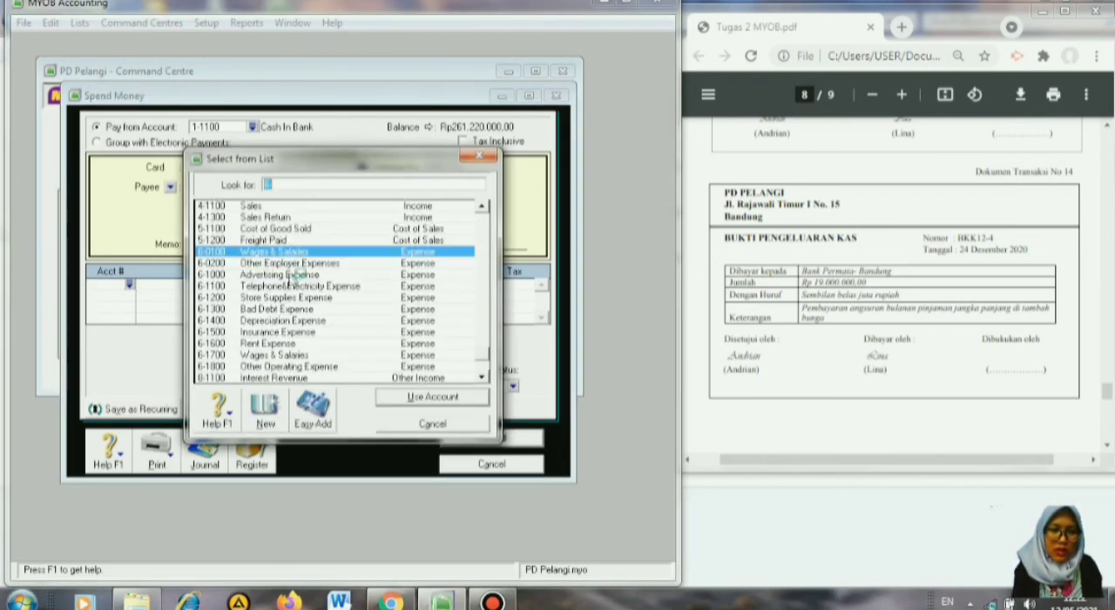
click(487, 227)
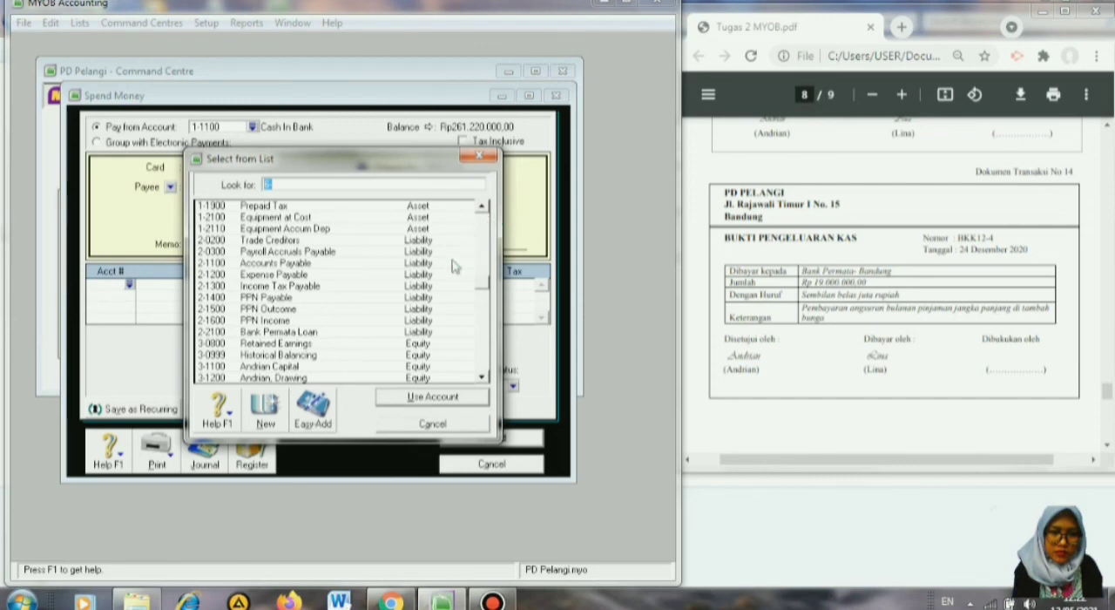
text(2-2100)
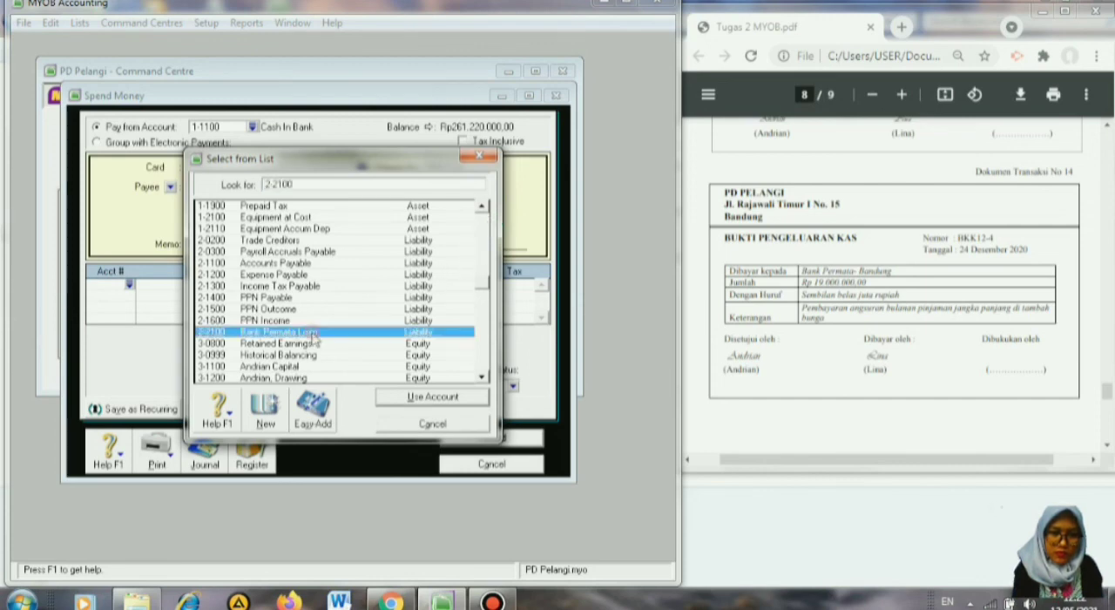
click(404, 399)
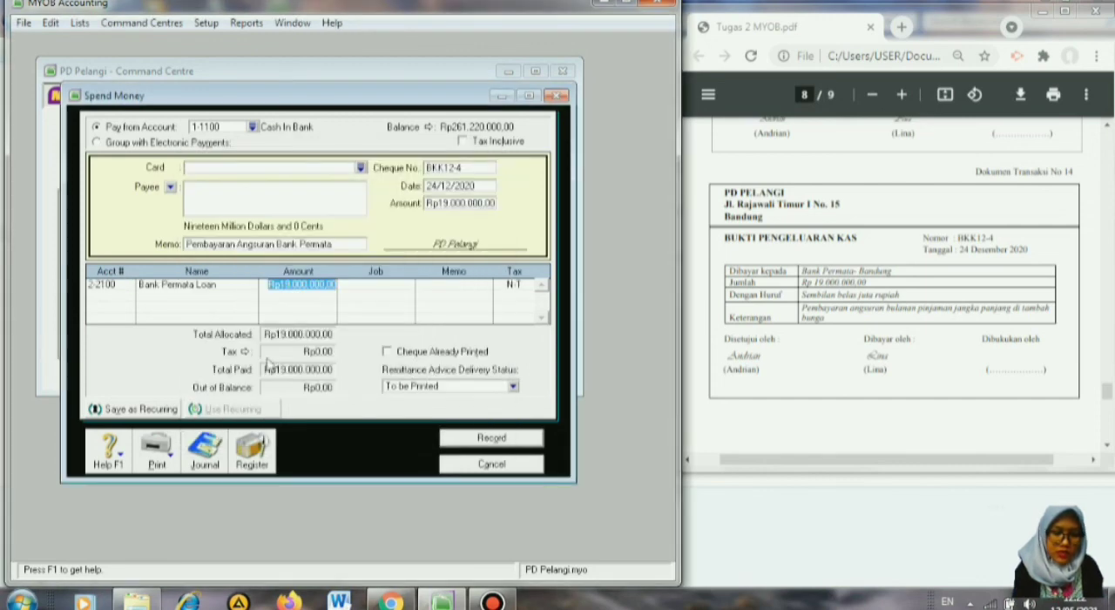
Add a second allocation line to the payment for account 9-1100 Interest Expense.
click(118, 297)
click(129, 297)
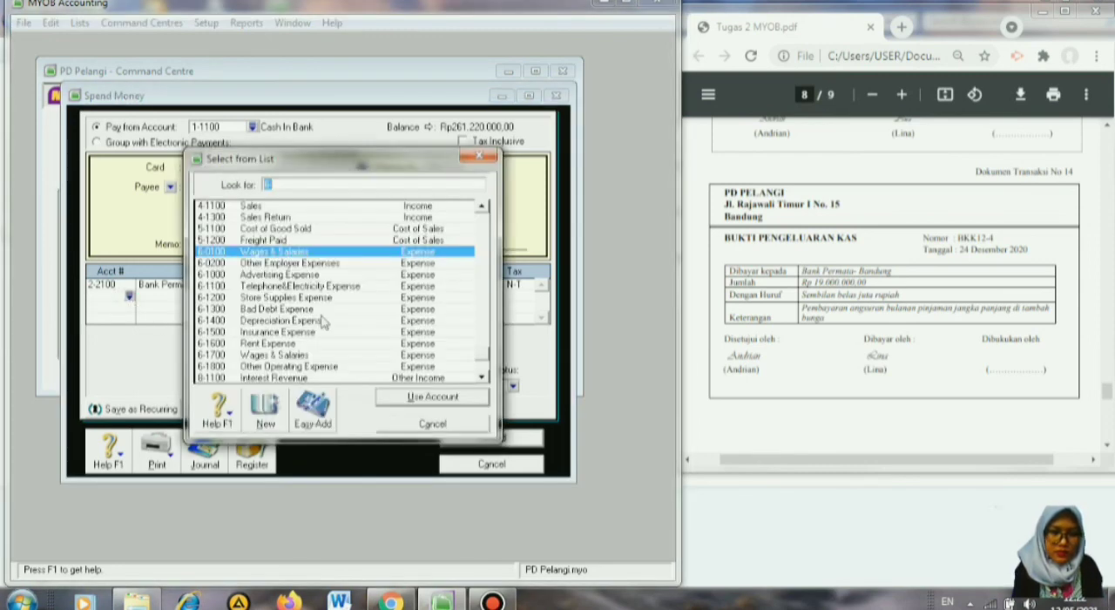
click(481, 376)
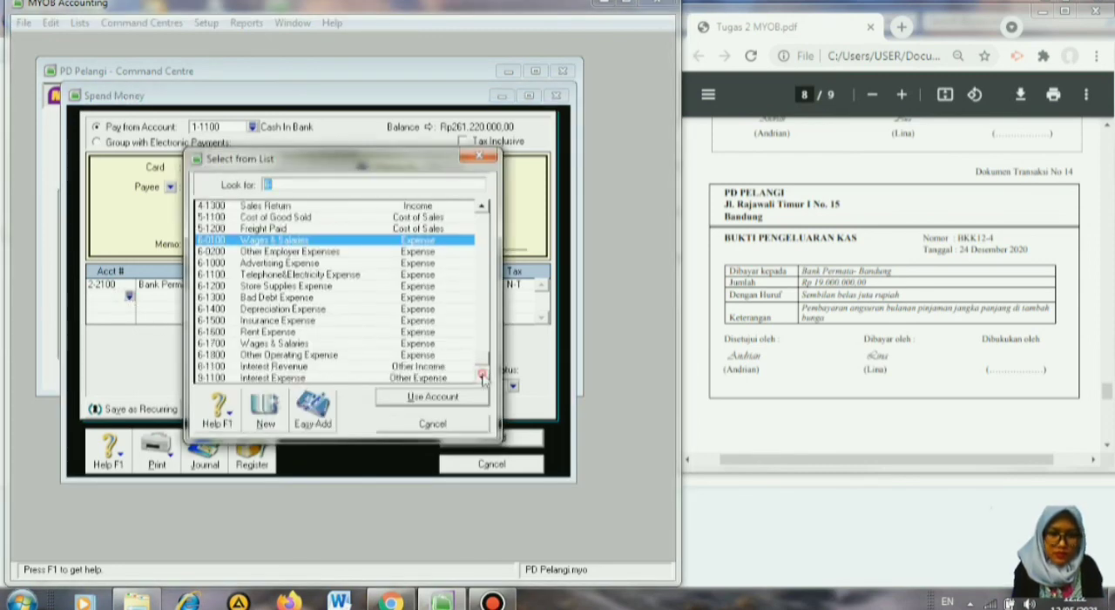
click(481, 376)
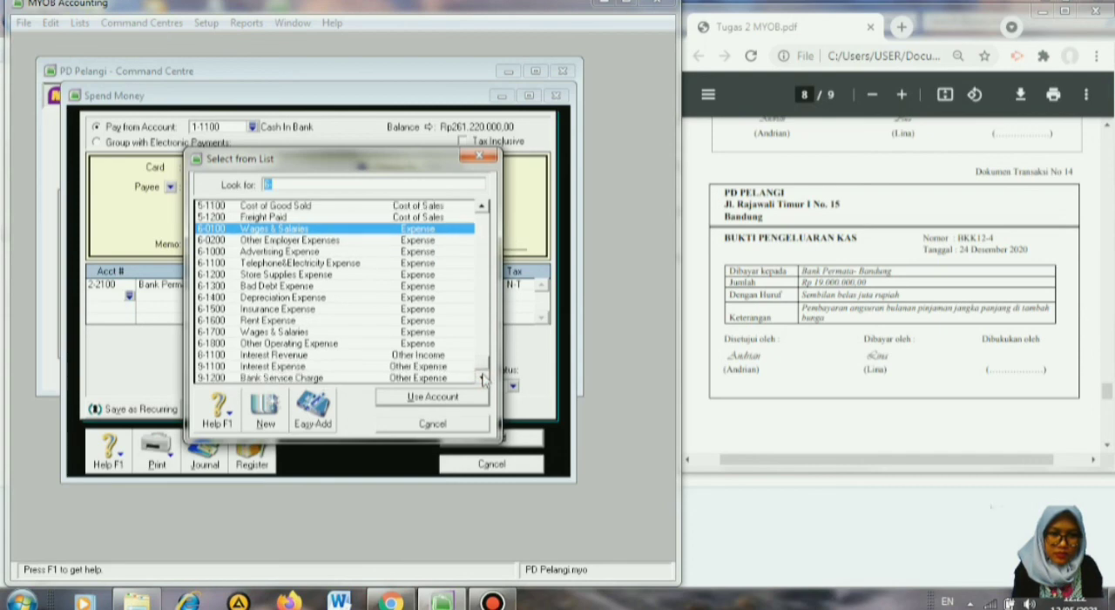
click(387, 367)
click(403, 400)
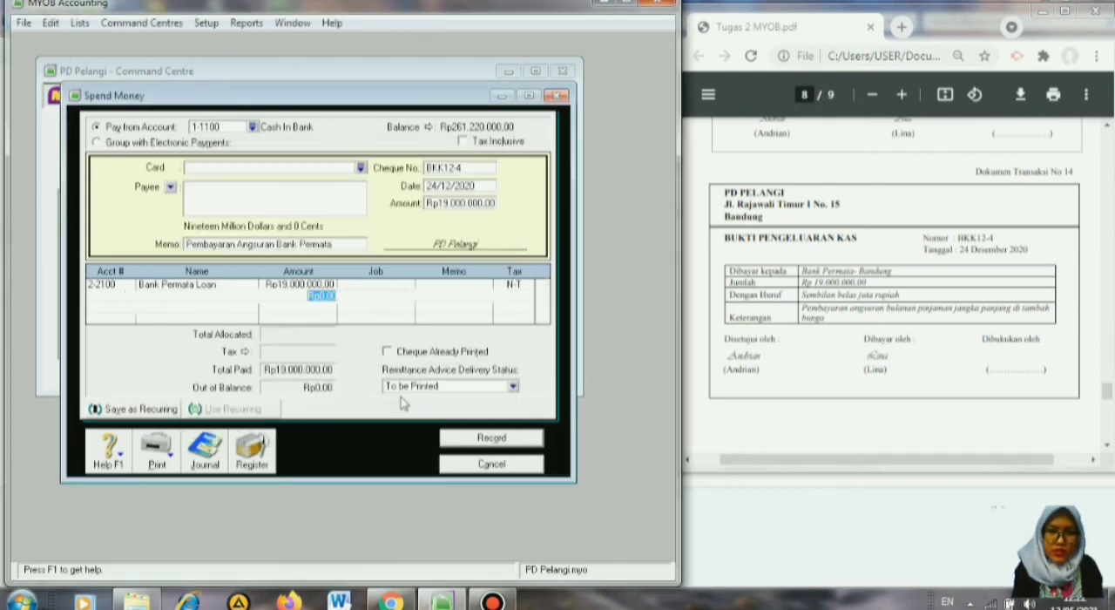
key(Tab)
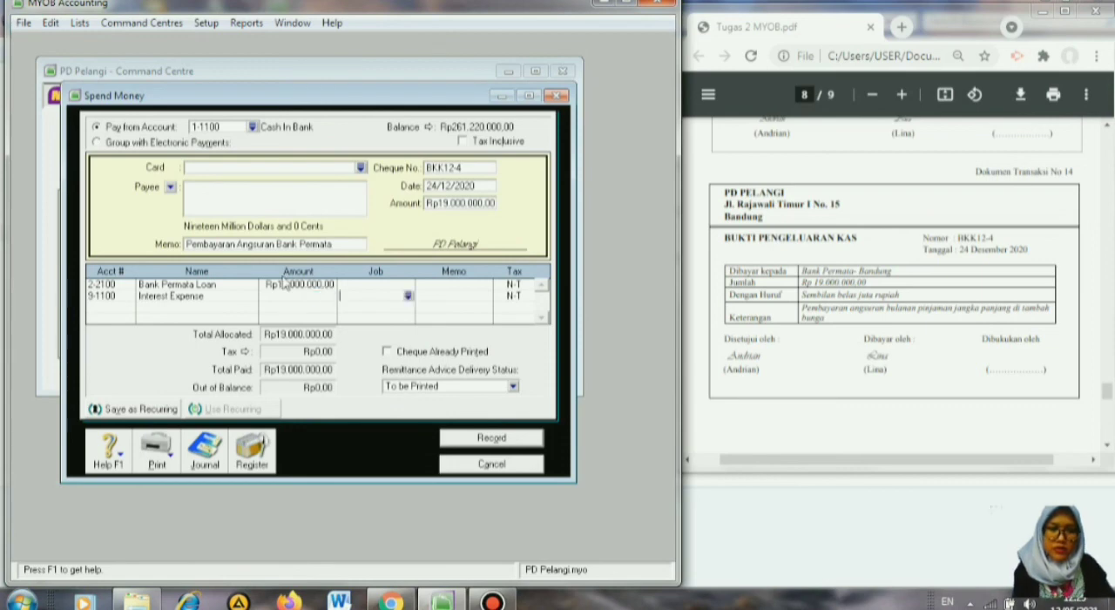
Record the loan payment with 16000000 allocated to Bank Permata Loan and the remaining 3000000 to Interest Expense.
click(292, 285)
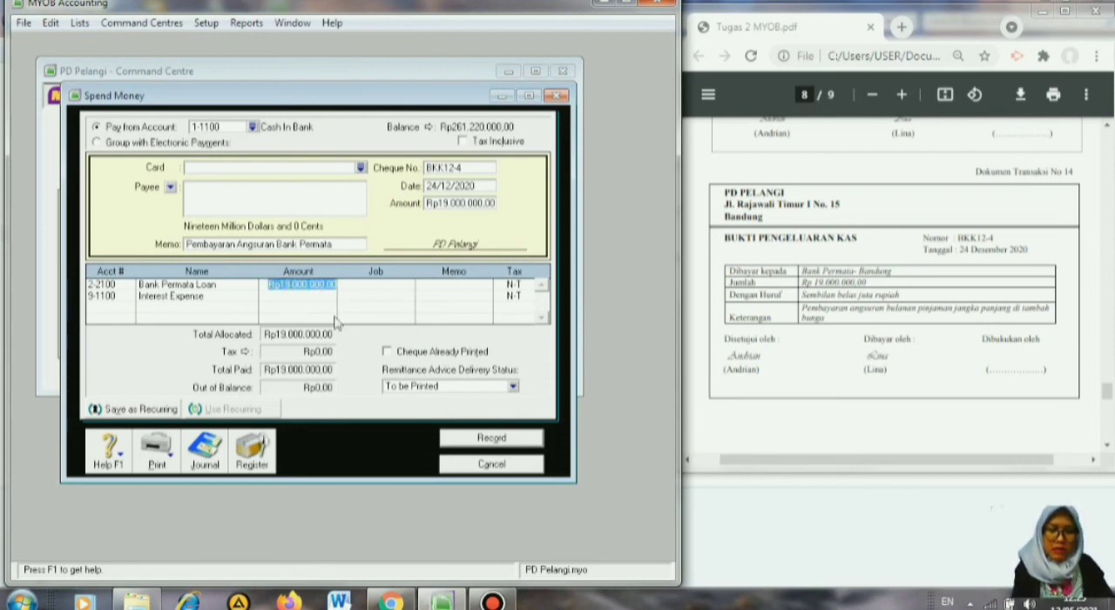
text(16.)
text(00)
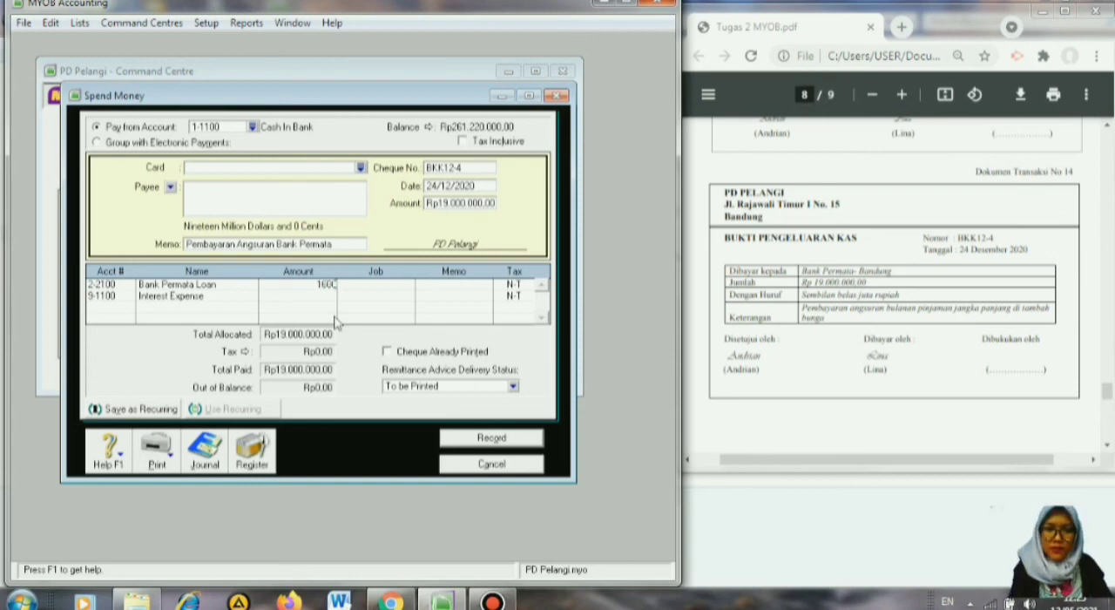
text(0.000,00)
key(Return)
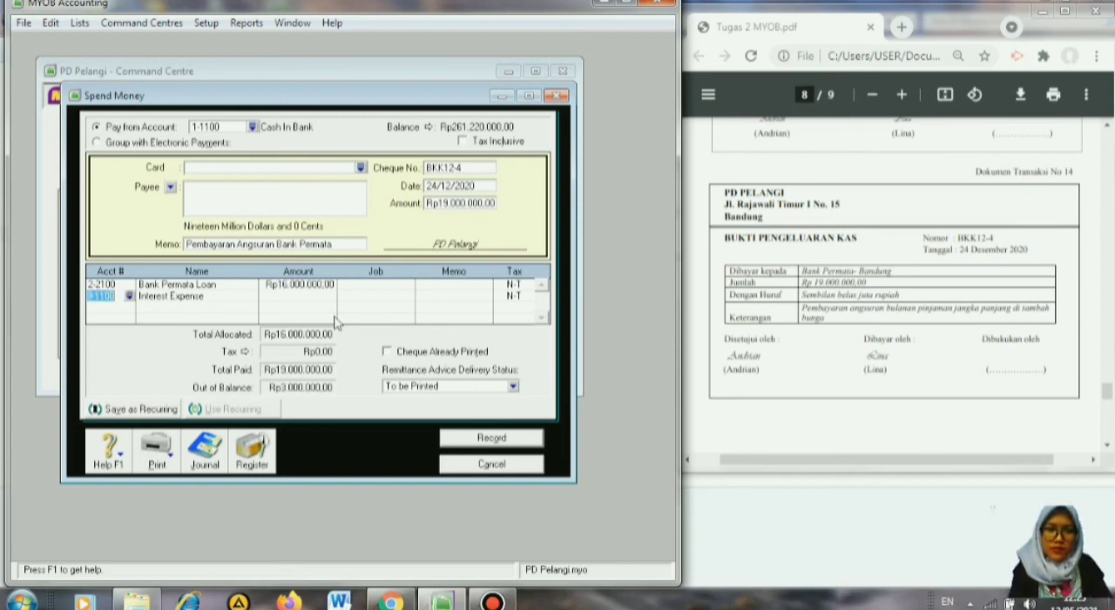
click(277, 295)
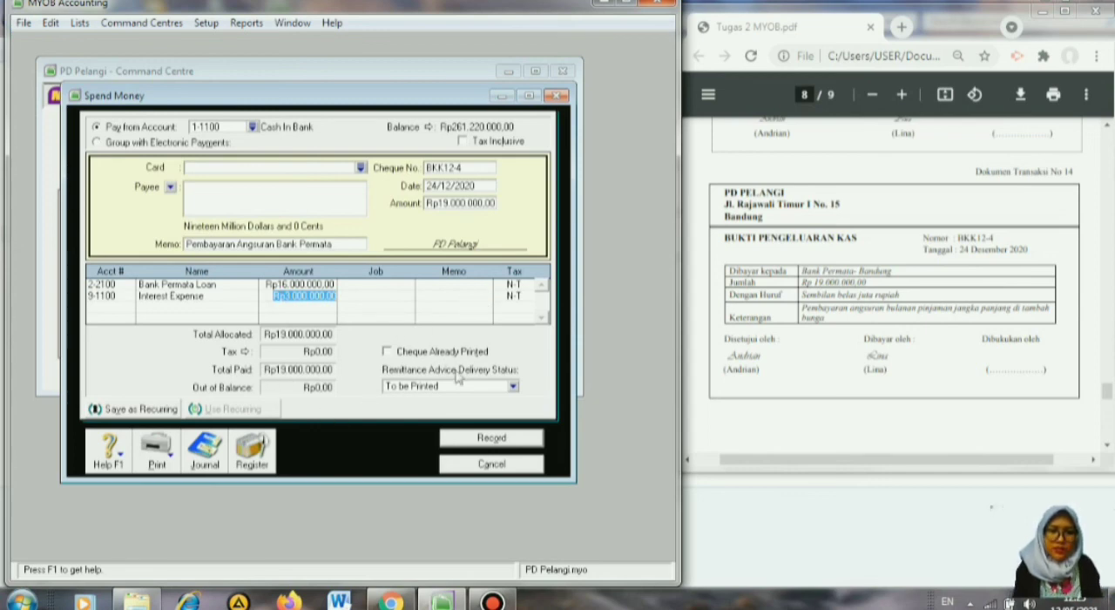
click(477, 438)
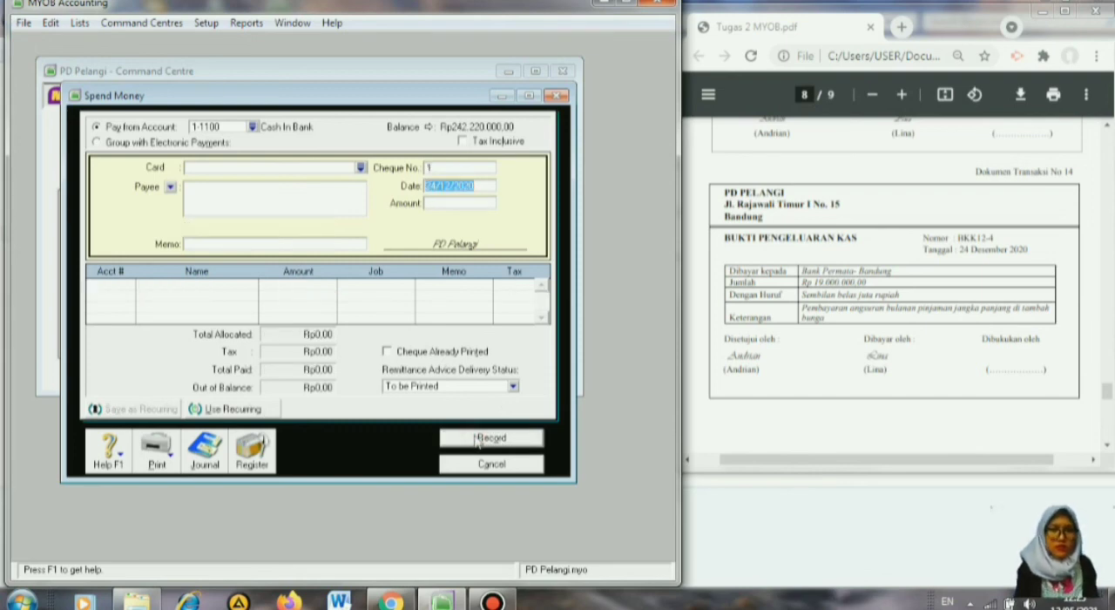
Start a new purchase bill for supplier CV Setia Abadi from transaction document no. 15 after closing the payment entry window.
click(1107, 447)
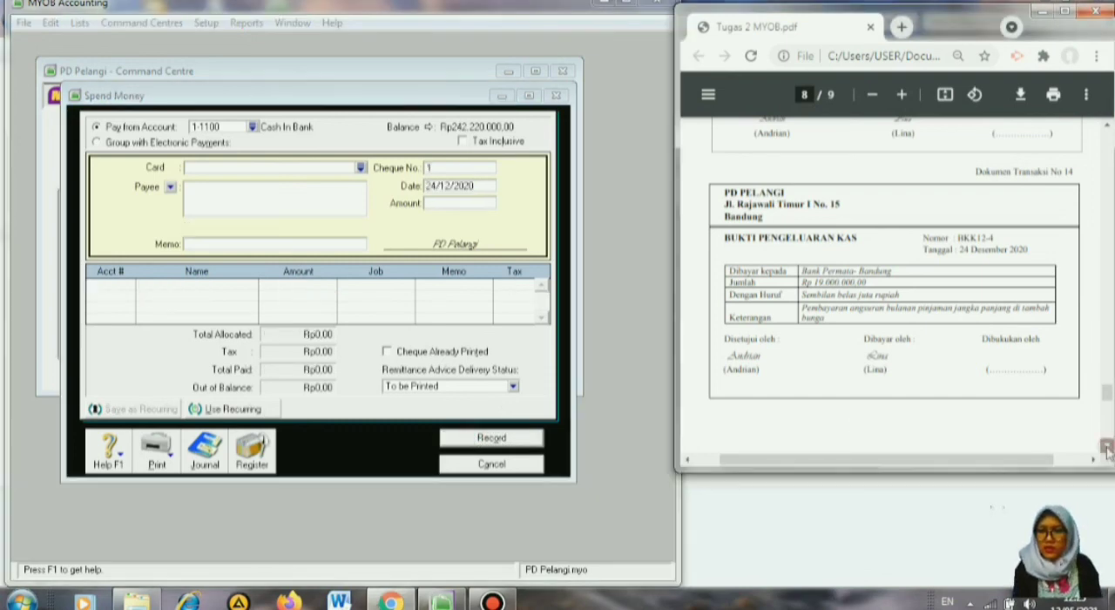
scroll(1106, 447, down, 4)
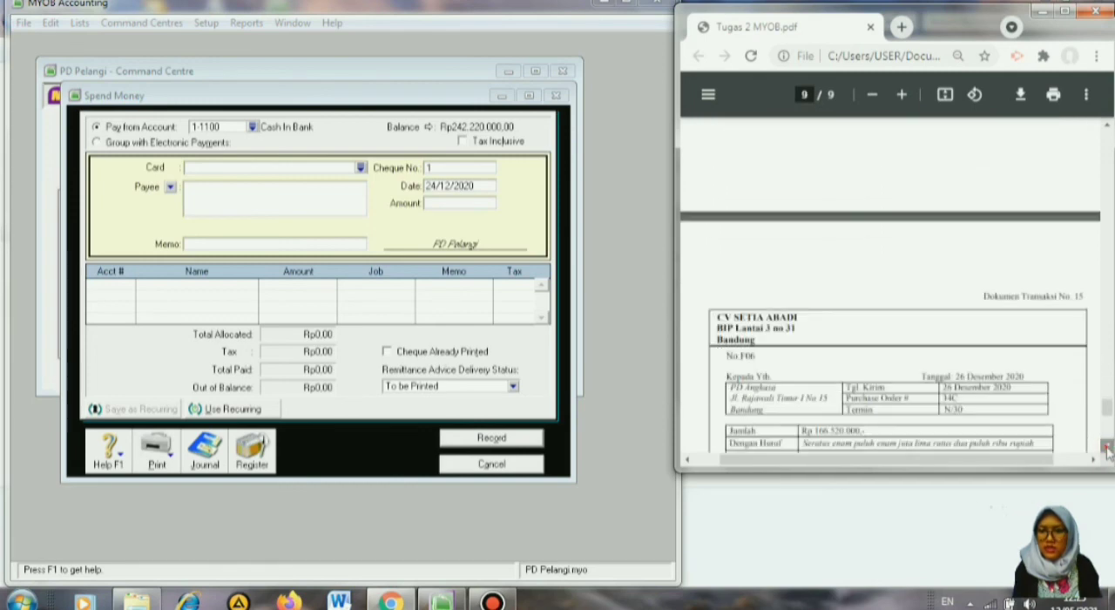
scroll(1107, 448, down, 4)
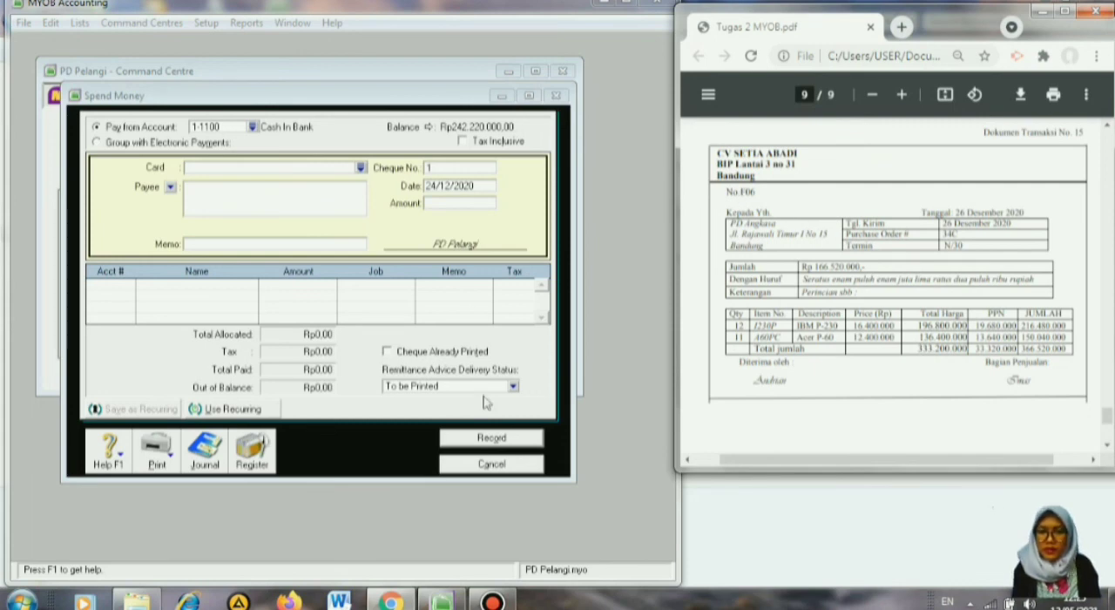
click(488, 467)
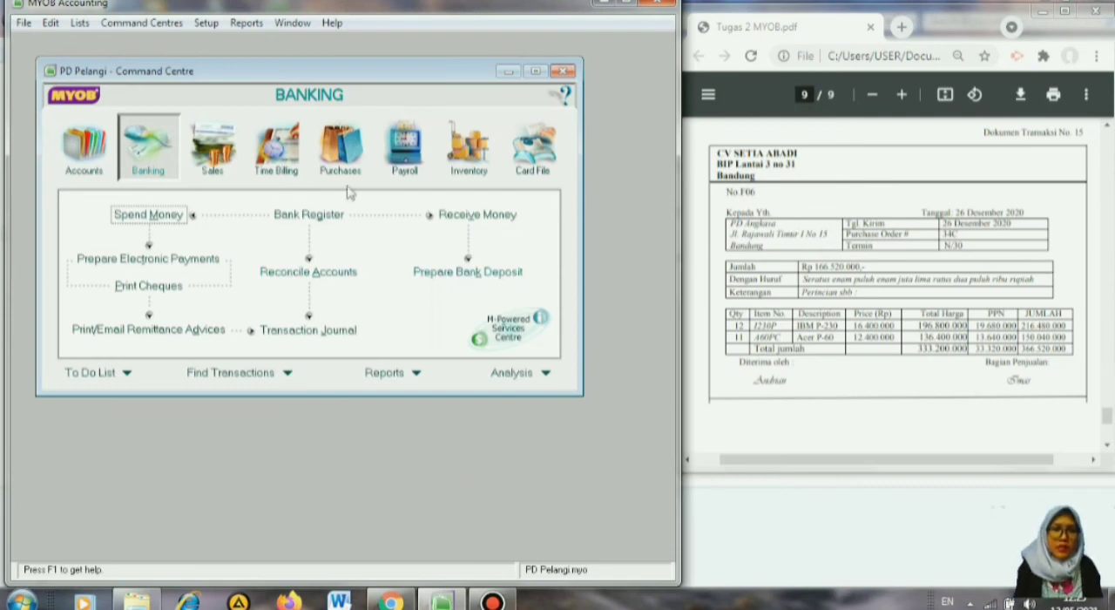
click(344, 153)
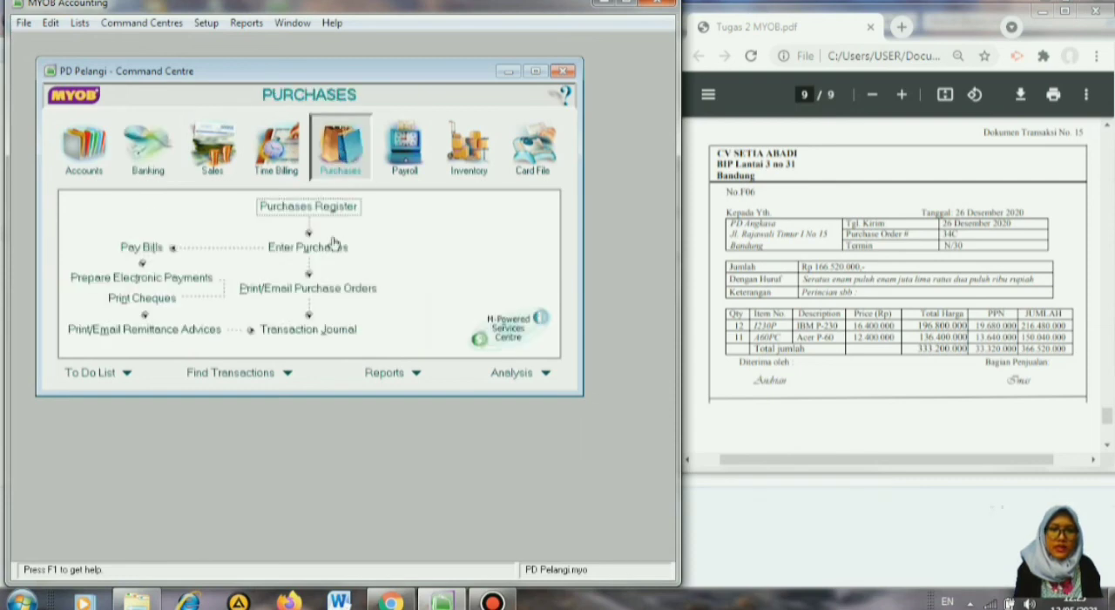
click(307, 247)
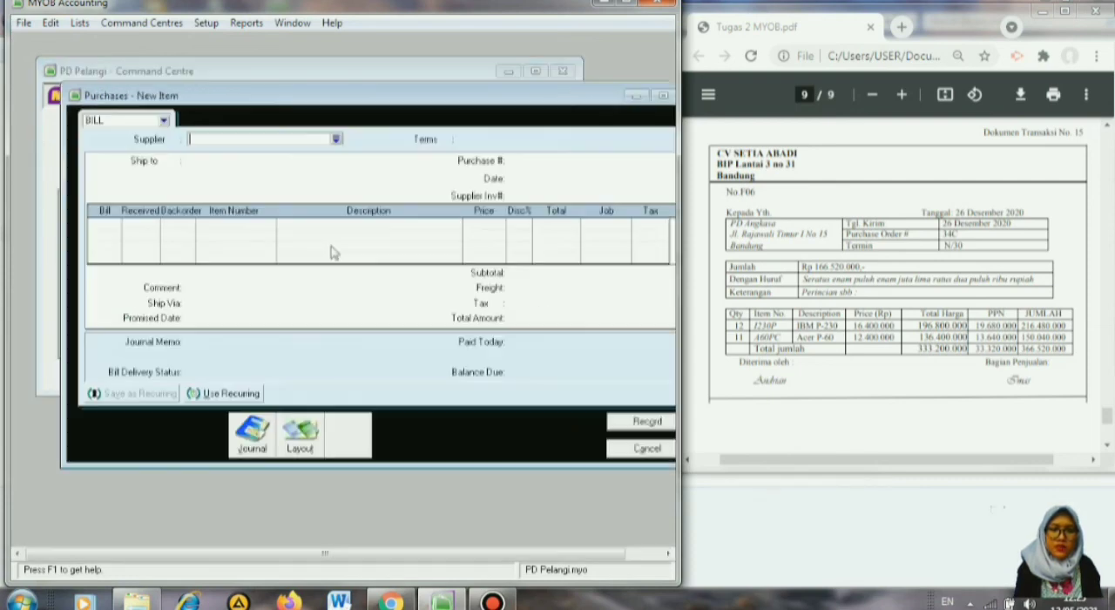
click(337, 139)
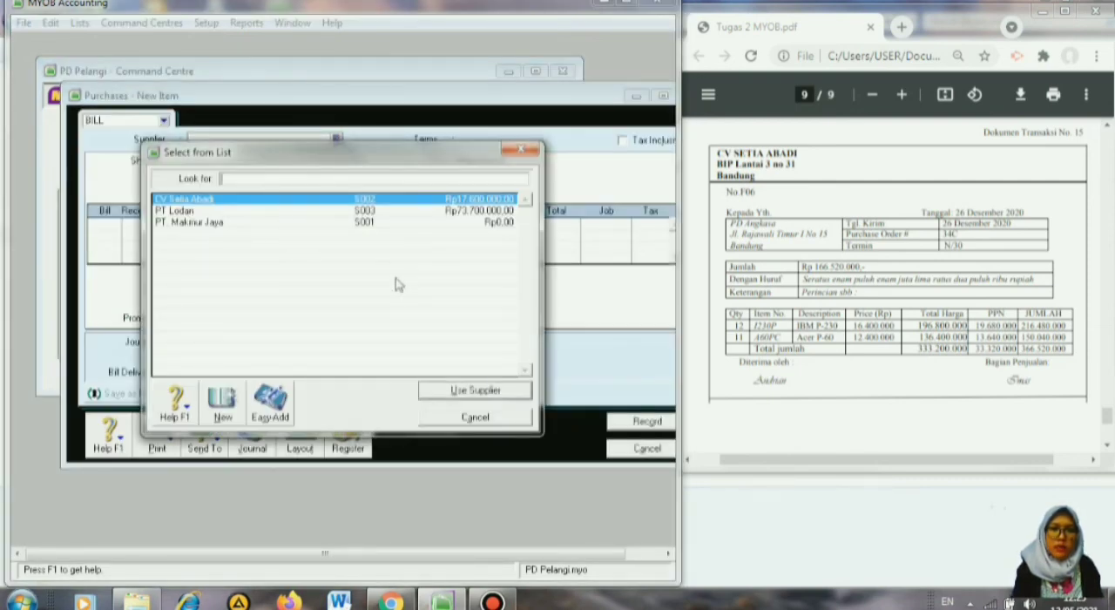
click(431, 396)
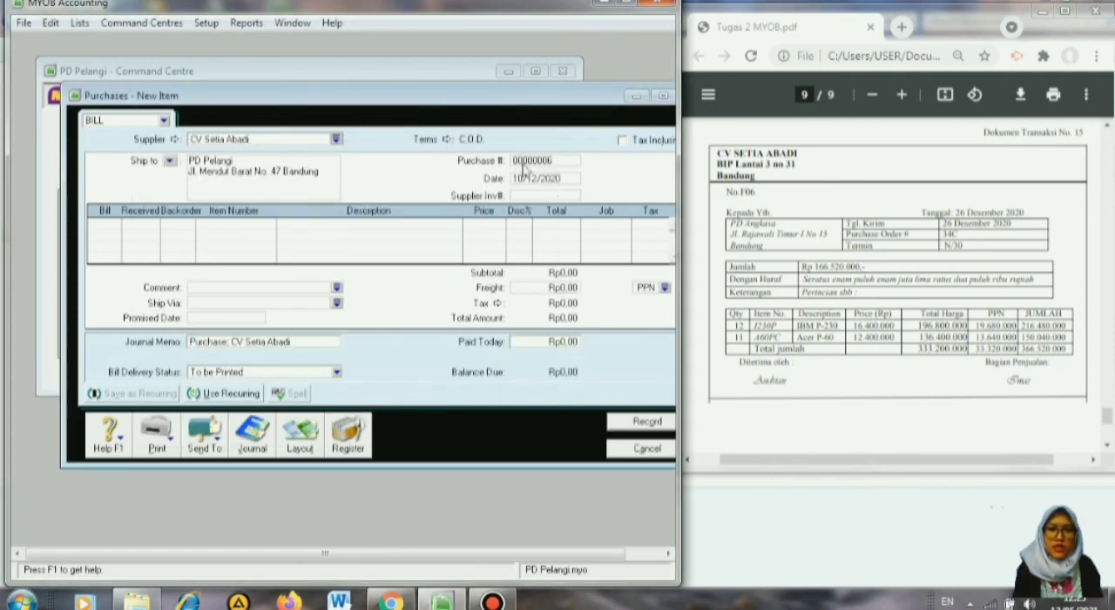
Set the bill's credit terms to In a Given # of Days with 30 balance due days.
click(446, 141)
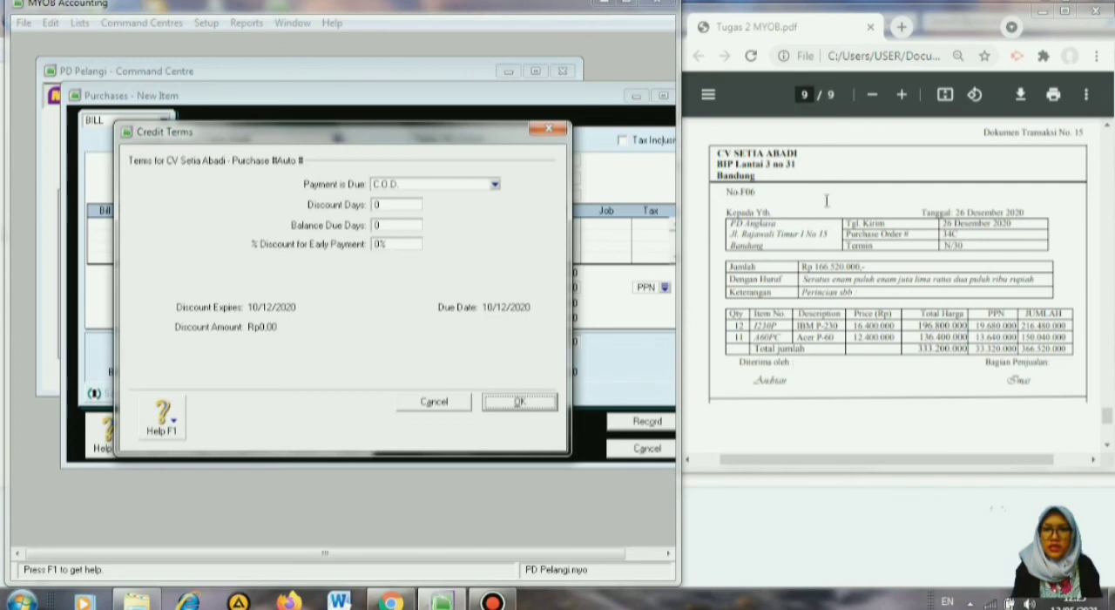
click(495, 185)
click(469, 219)
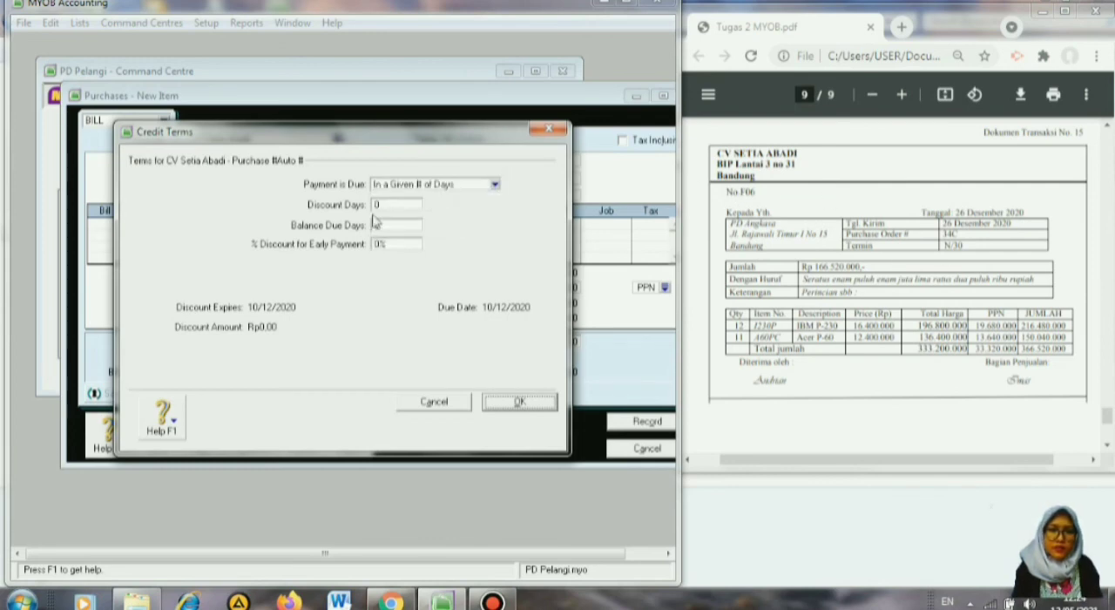
click(381, 224)
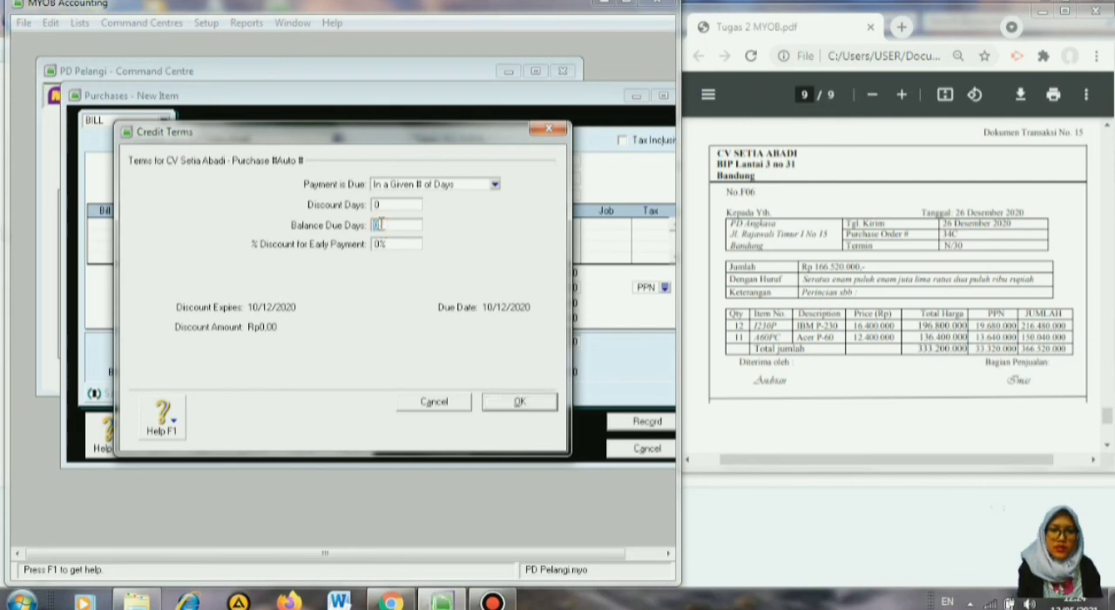
click(521, 402)
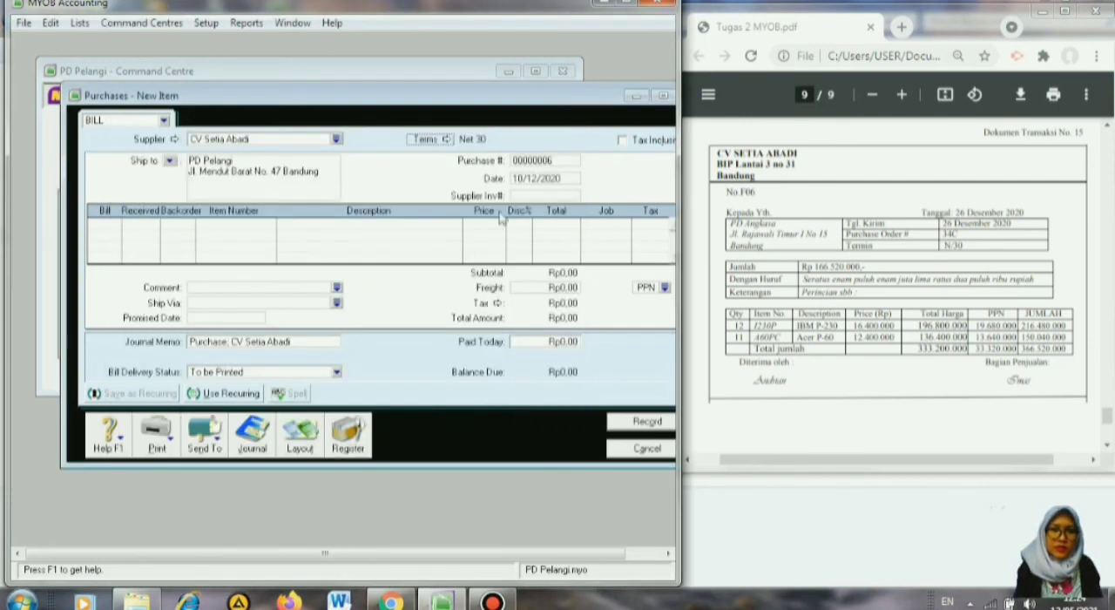
Number the purchase F06 and date it 26/12/2020.
click(533, 160)
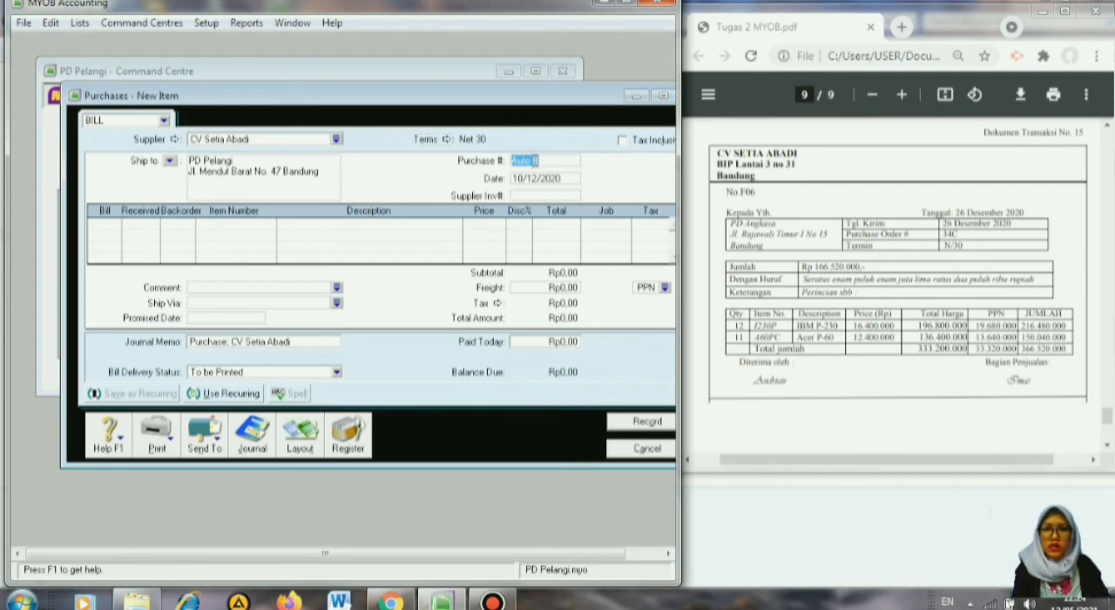
text(F06)
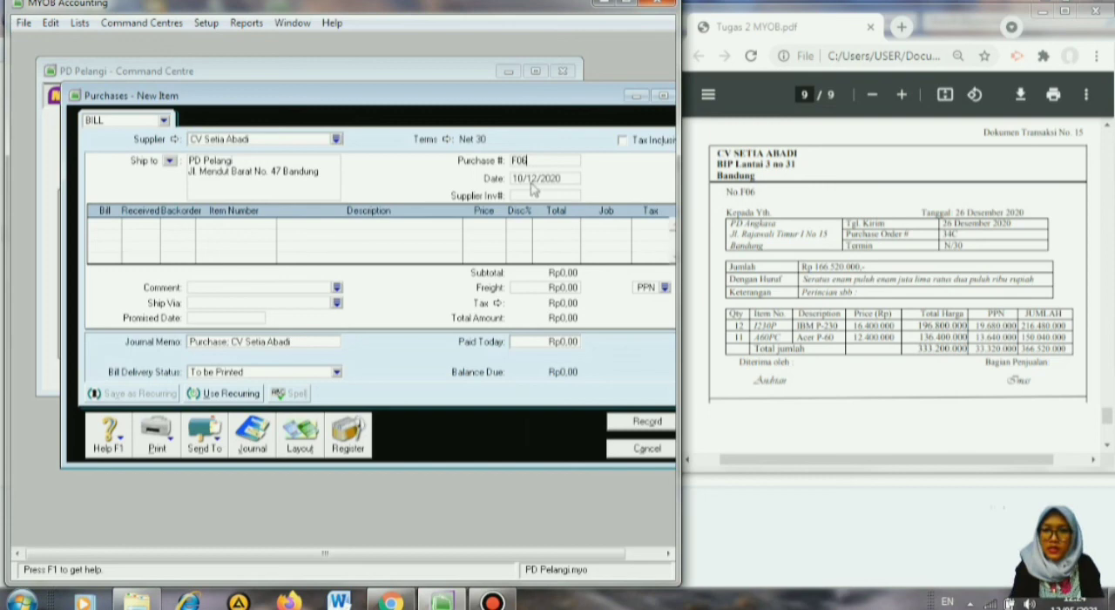
click(531, 180)
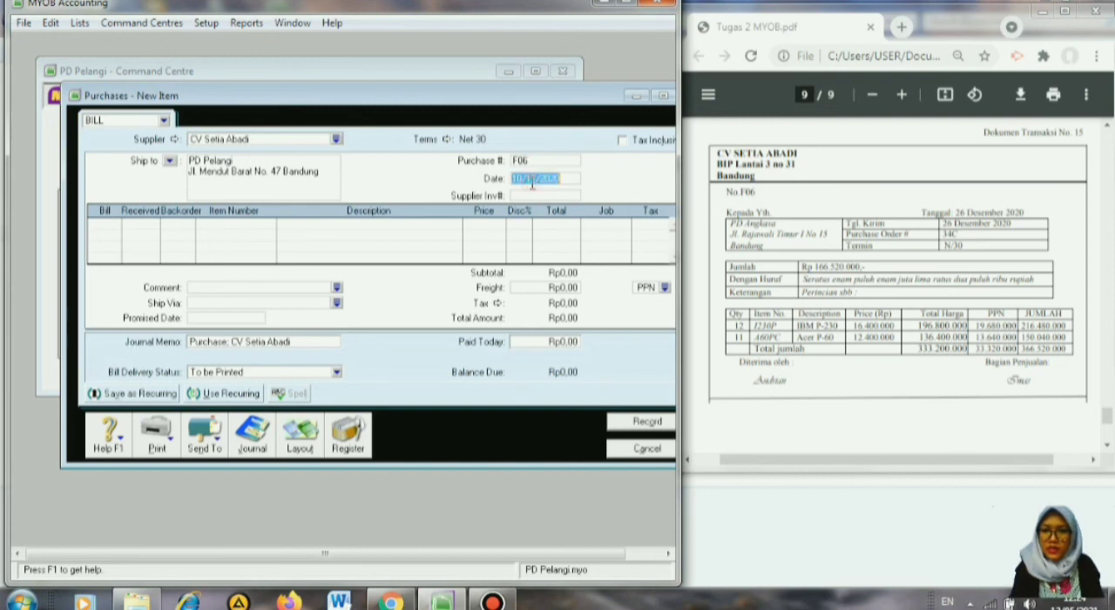
click(516, 179)
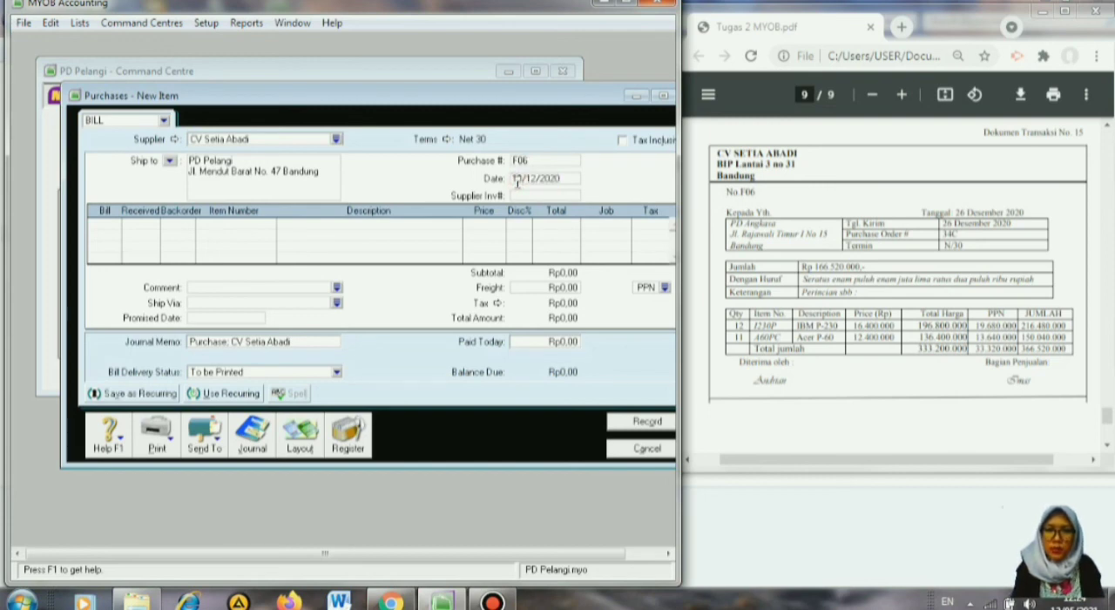
key(Delete)
key(Delete)
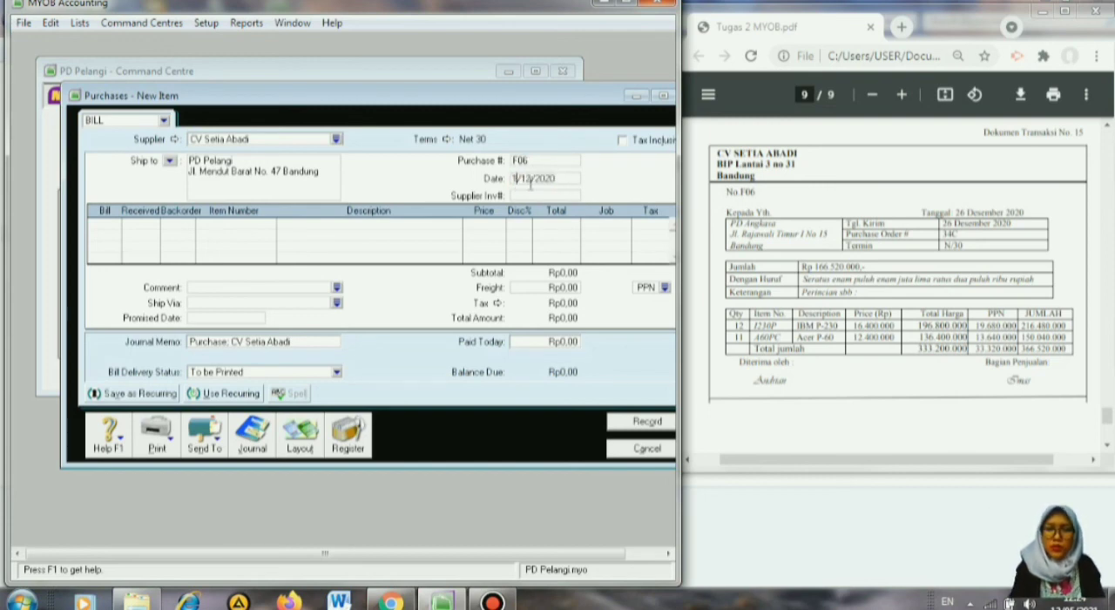
text(26)
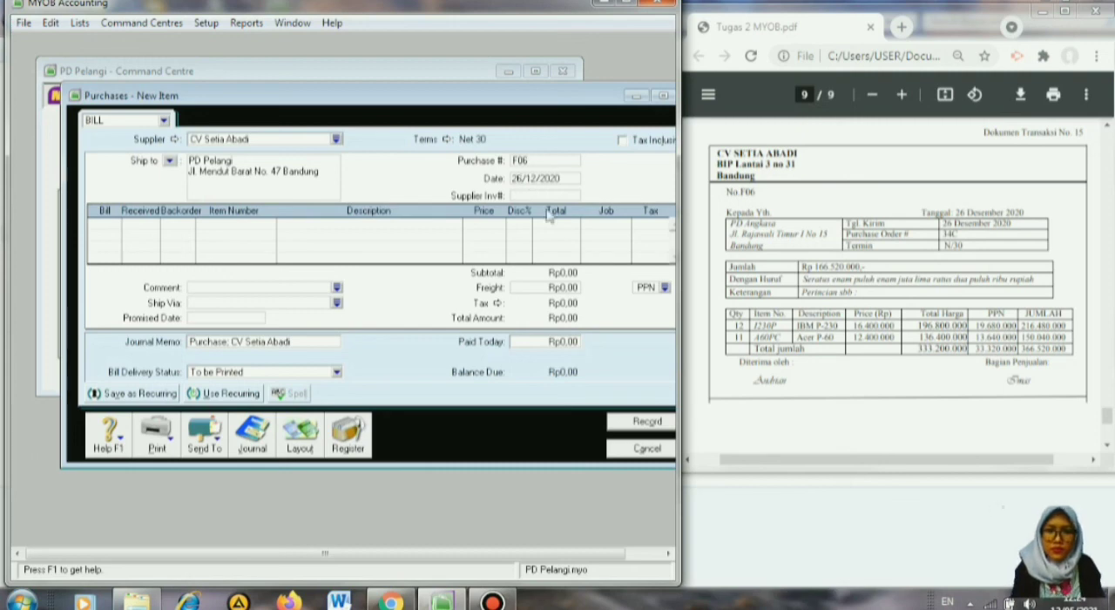
Enter billed quantities of 12 on the first purchase line and 11 on the second.
click(106, 225)
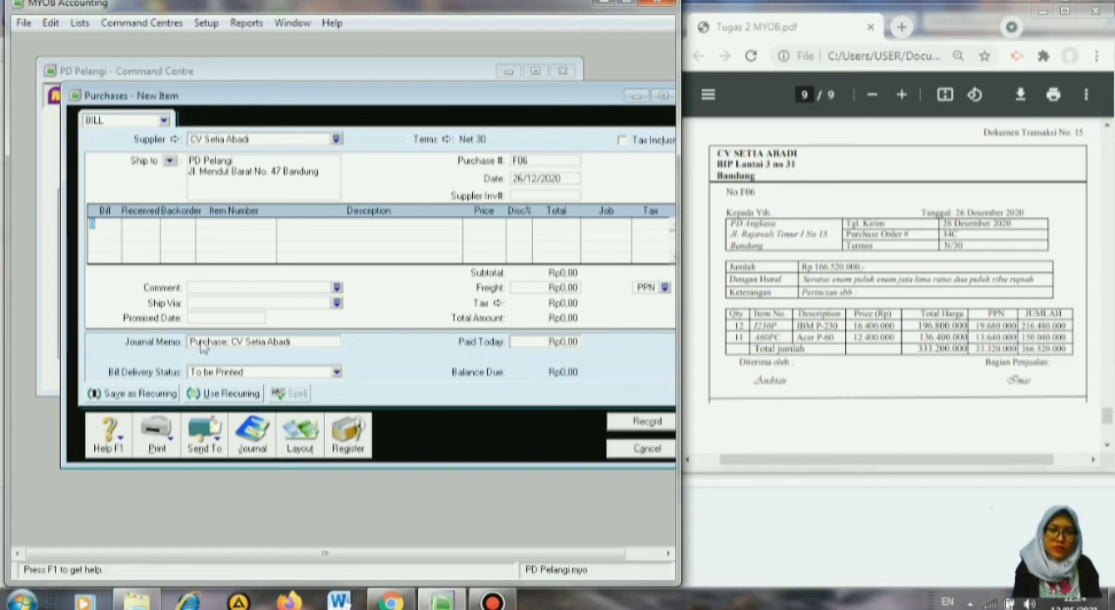
text(12)
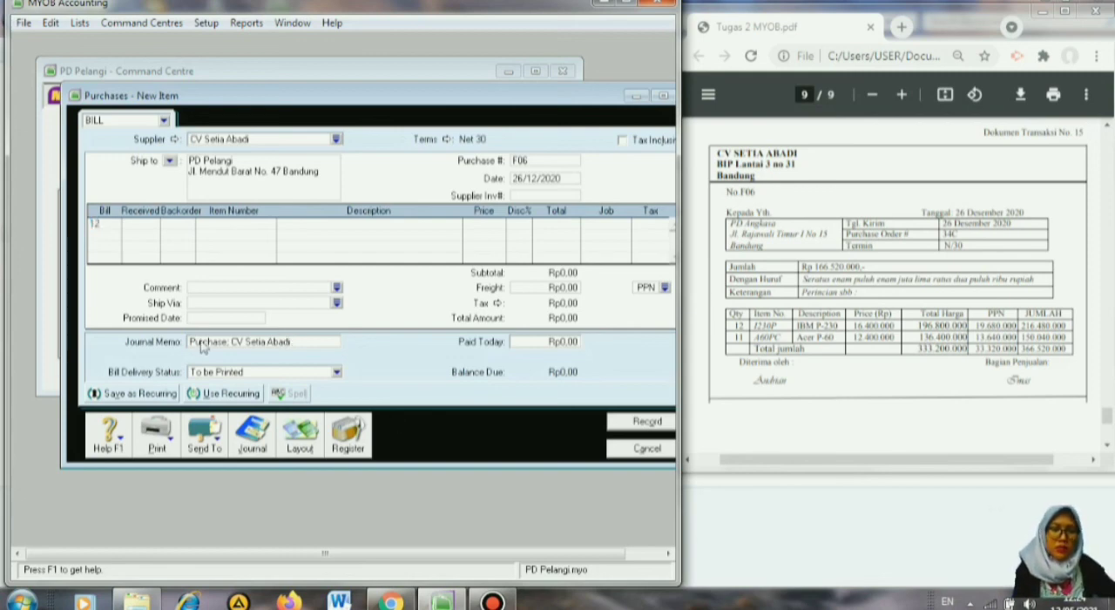
key(Down)
text(11)
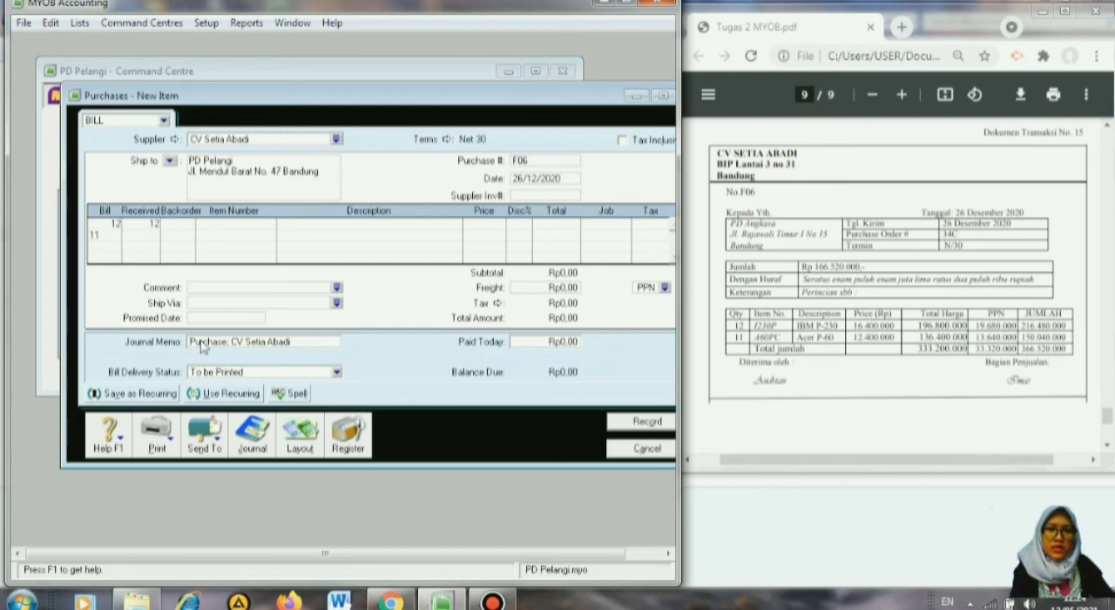
key(Tab)
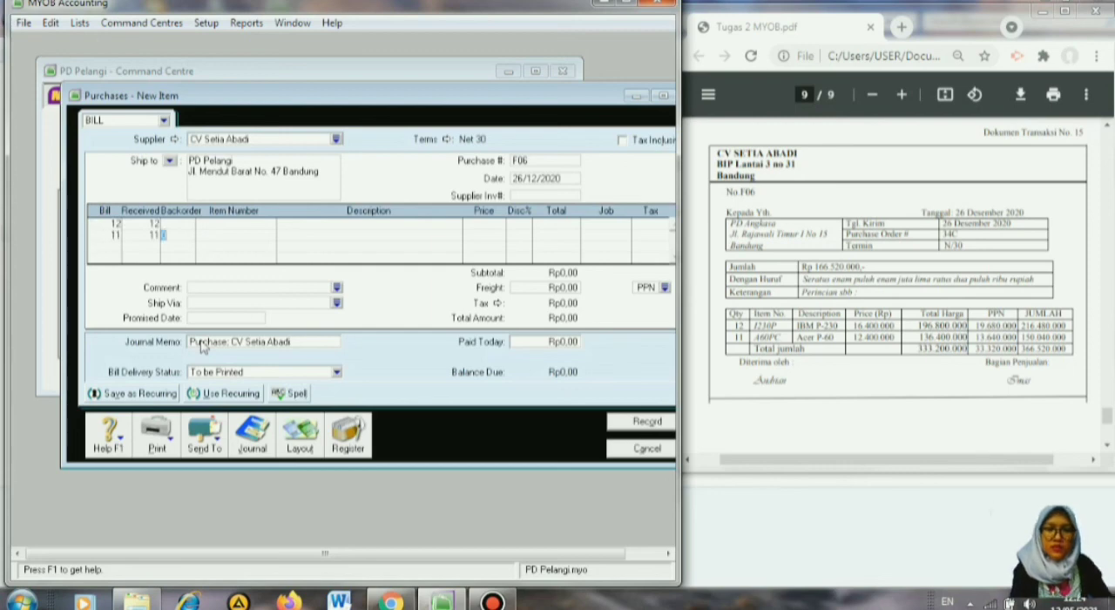
Assign item 1230P IBM P-230 to the 12-unit line and item A60PC Acer P-60 to the 11-unit line.
click(187, 225)
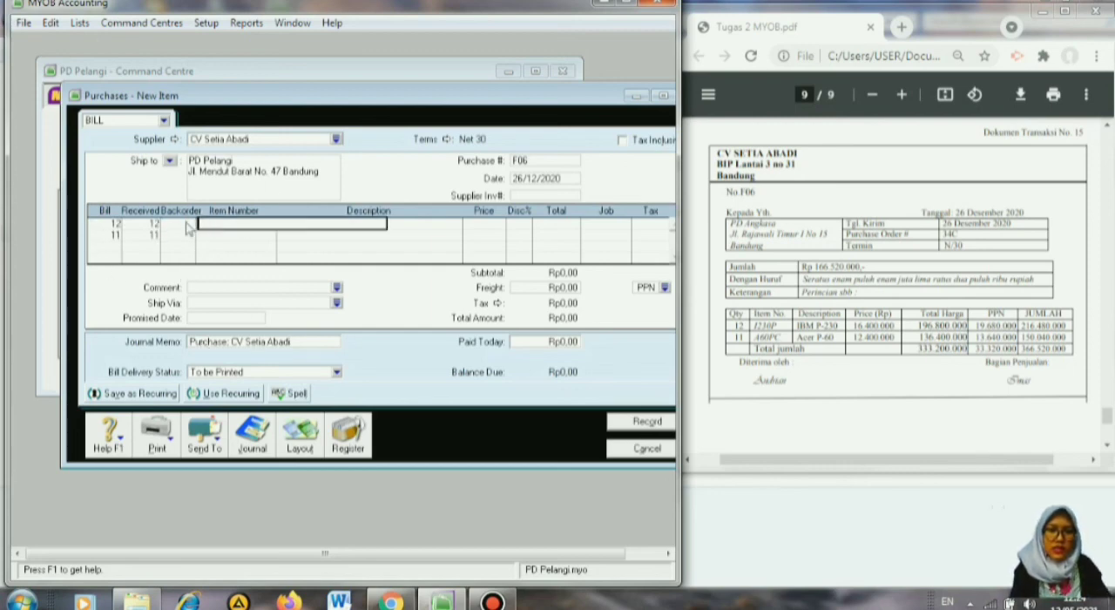
key(Tab)
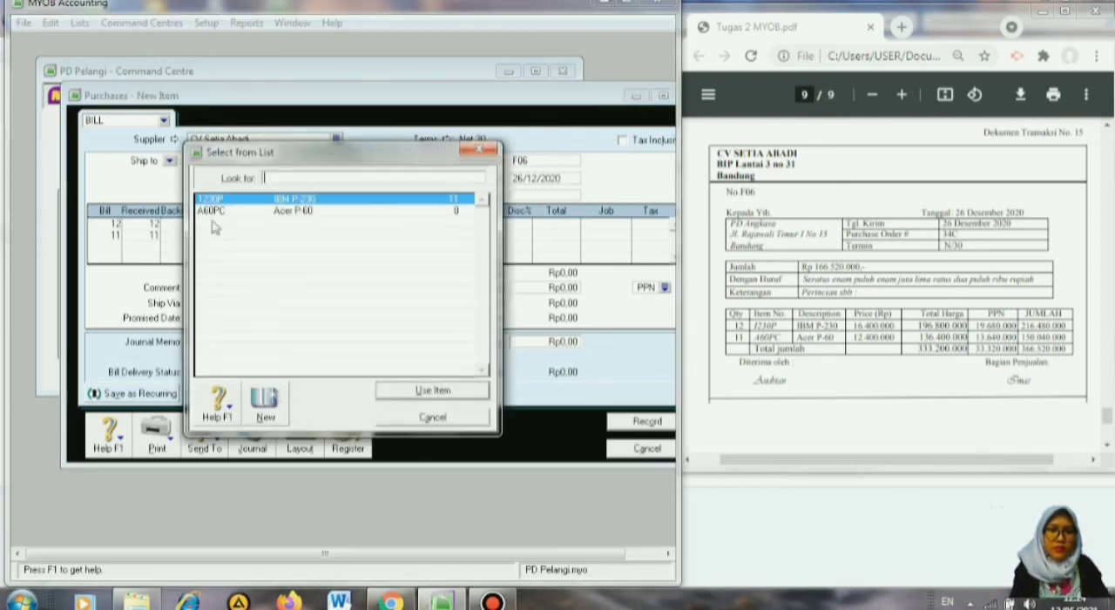
click(421, 391)
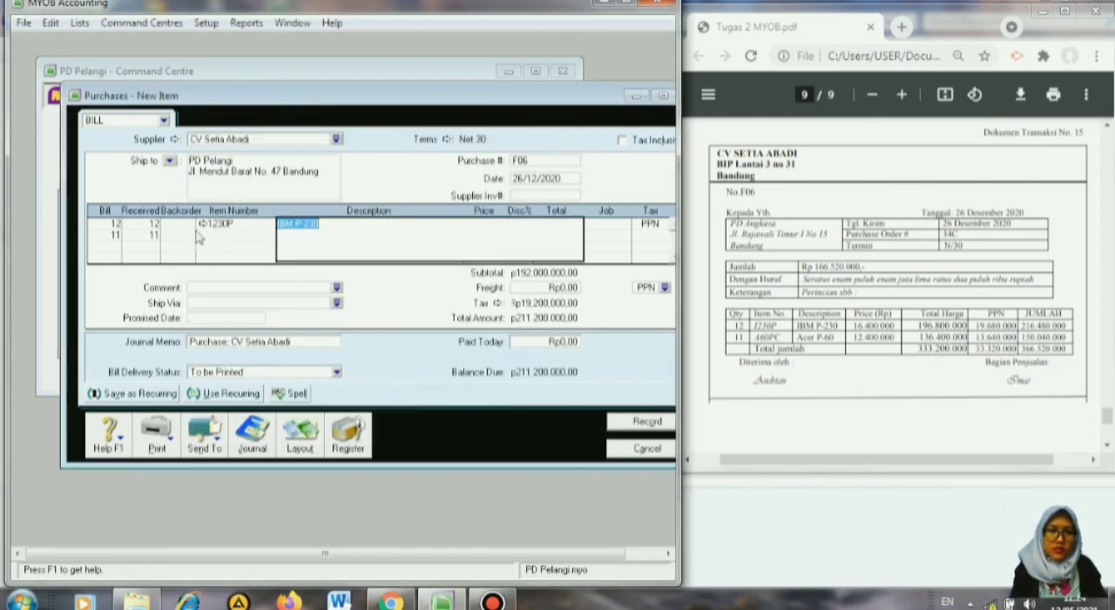
click(180, 235)
key(Tab)
key(Tab)
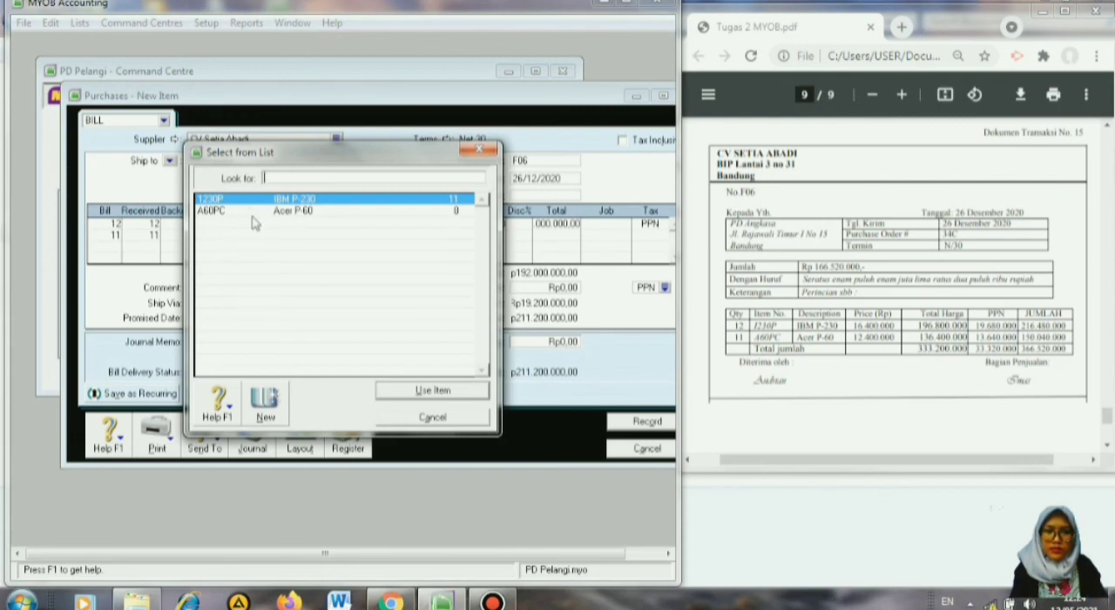
text(A60PC)
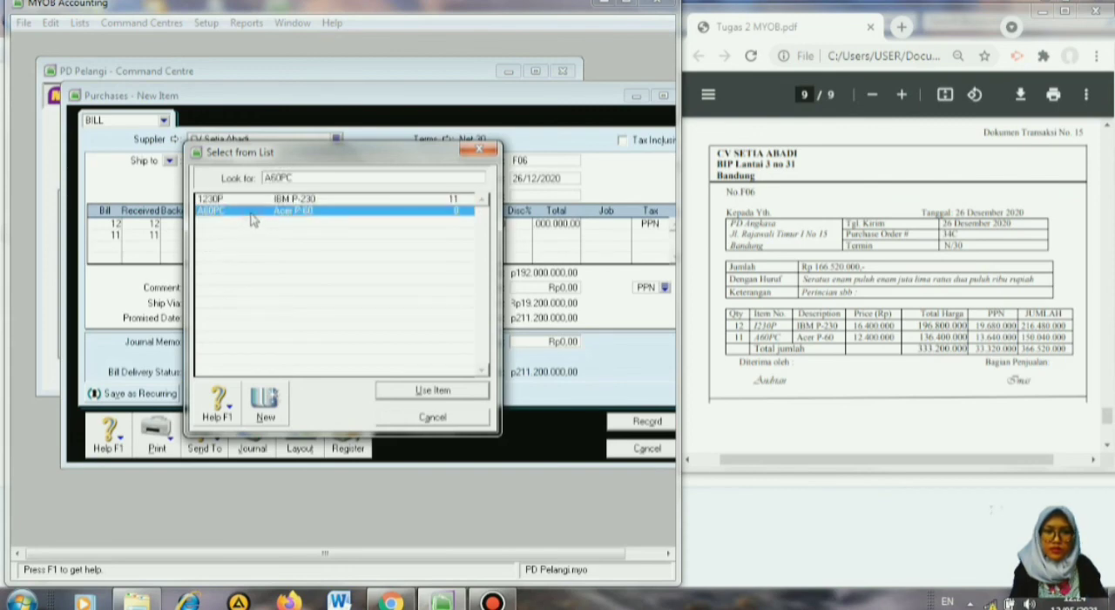
click(409, 393)
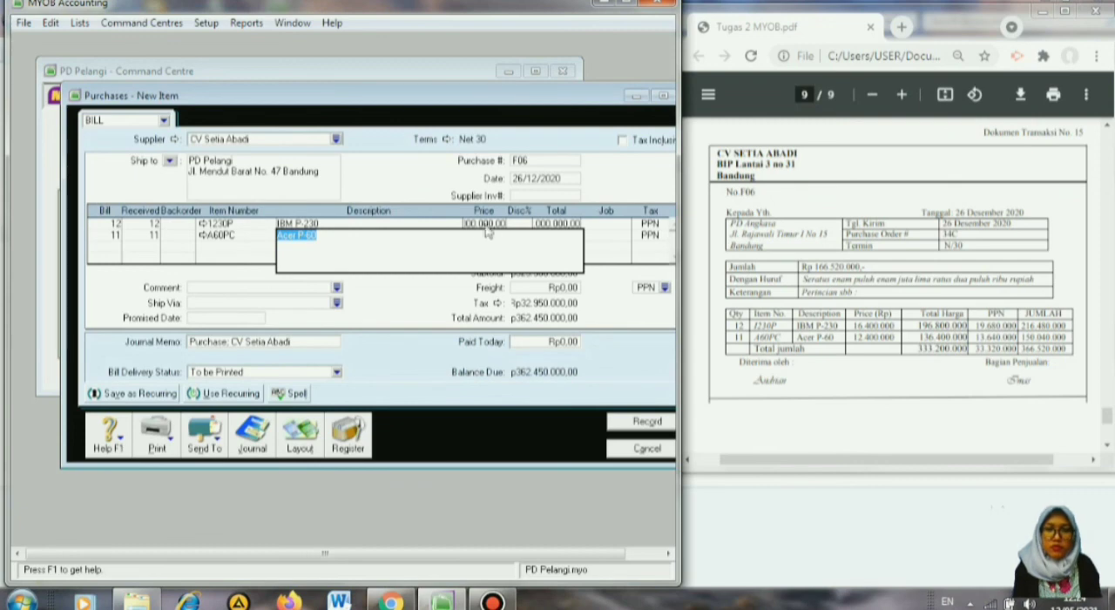
Set the unit price to 16400000 on the IBM P-230 line and 12400000 on the Acer P-60 line.
click(484, 224)
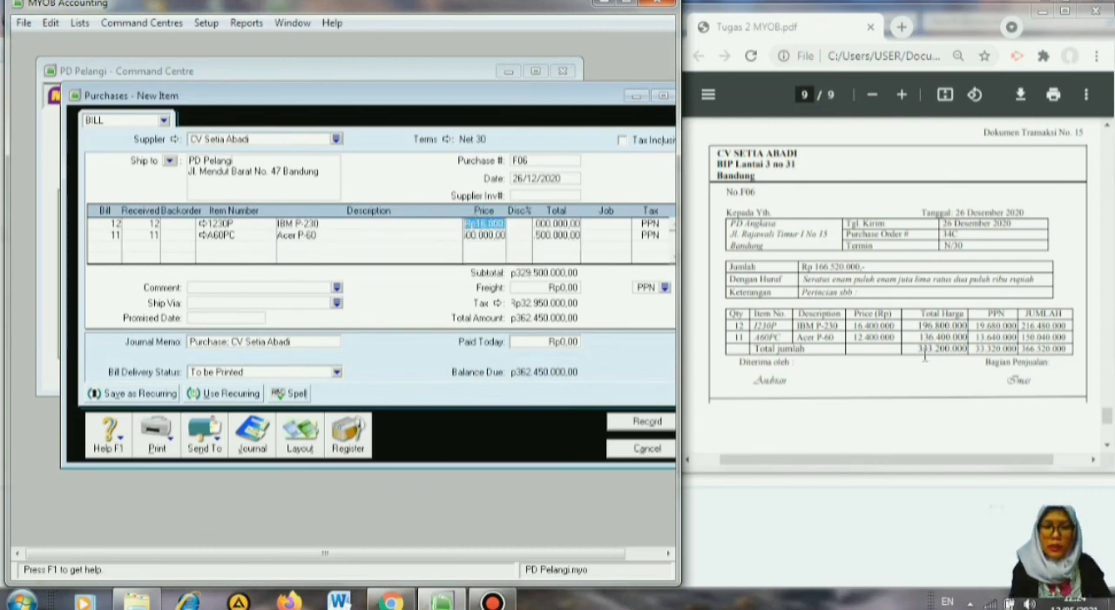
text(164)
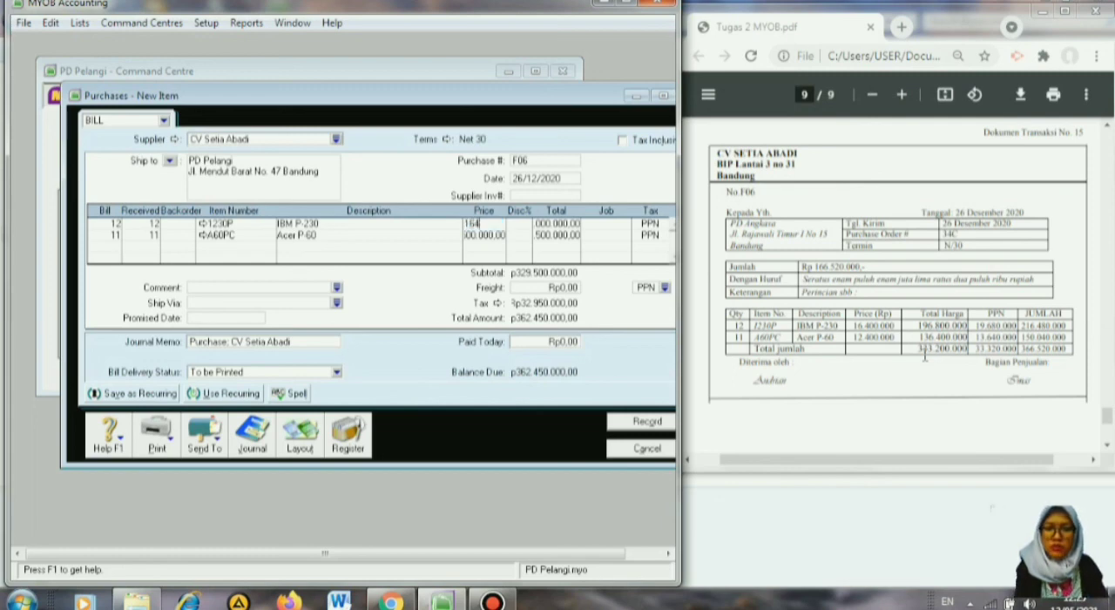
text(00000)
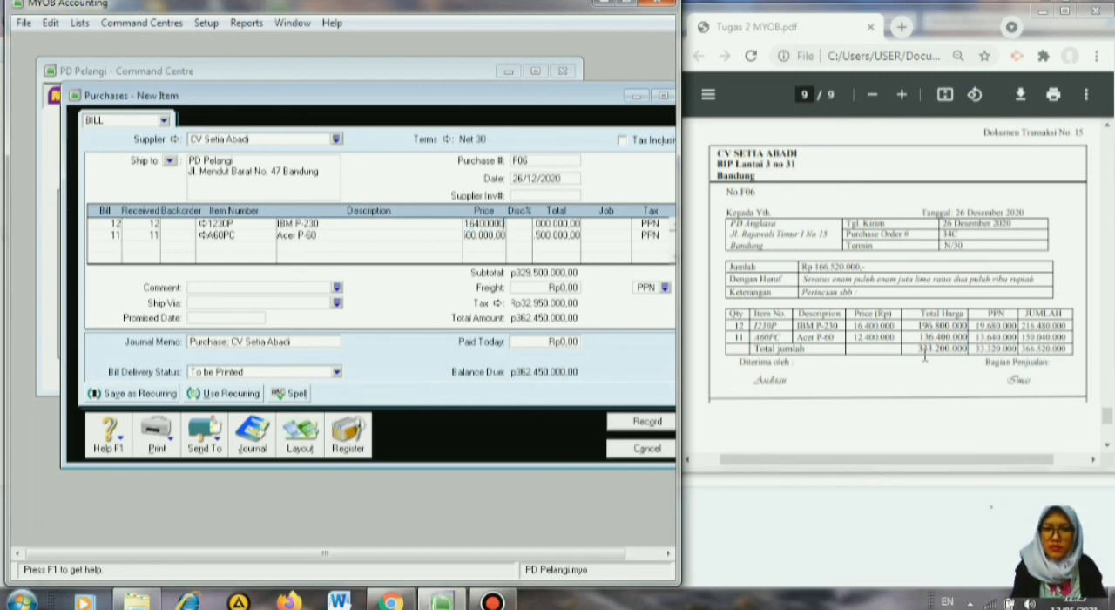
key(Return)
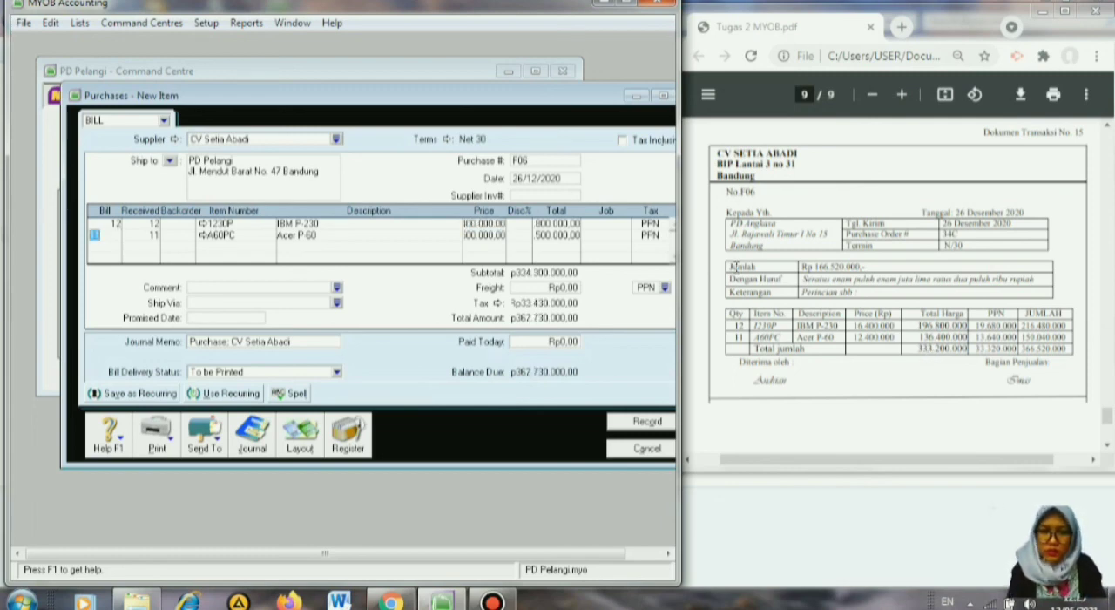
click(470, 235)
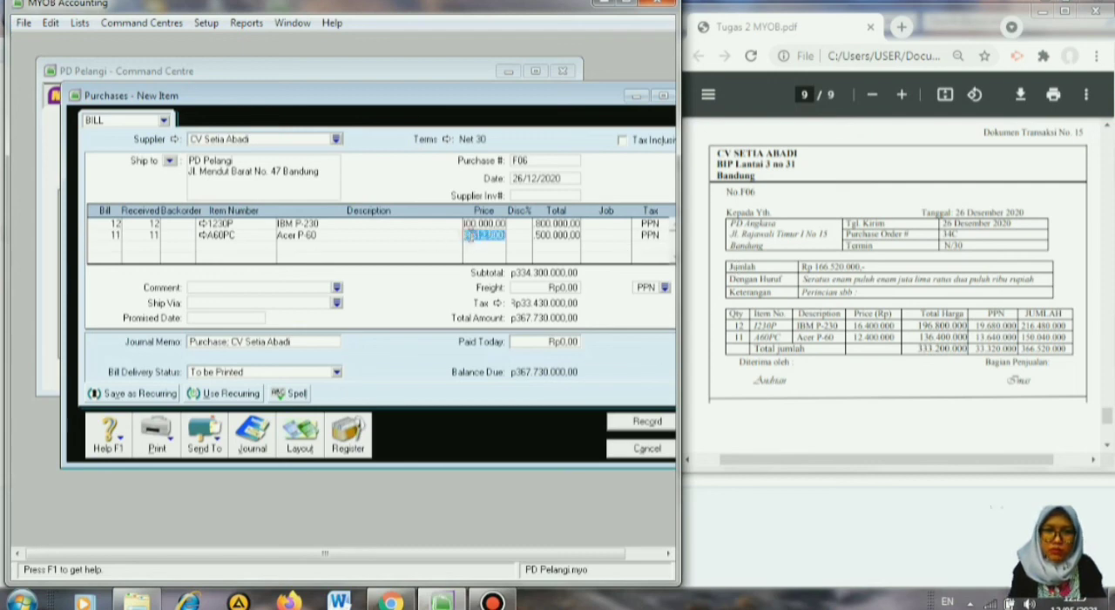
text(12)
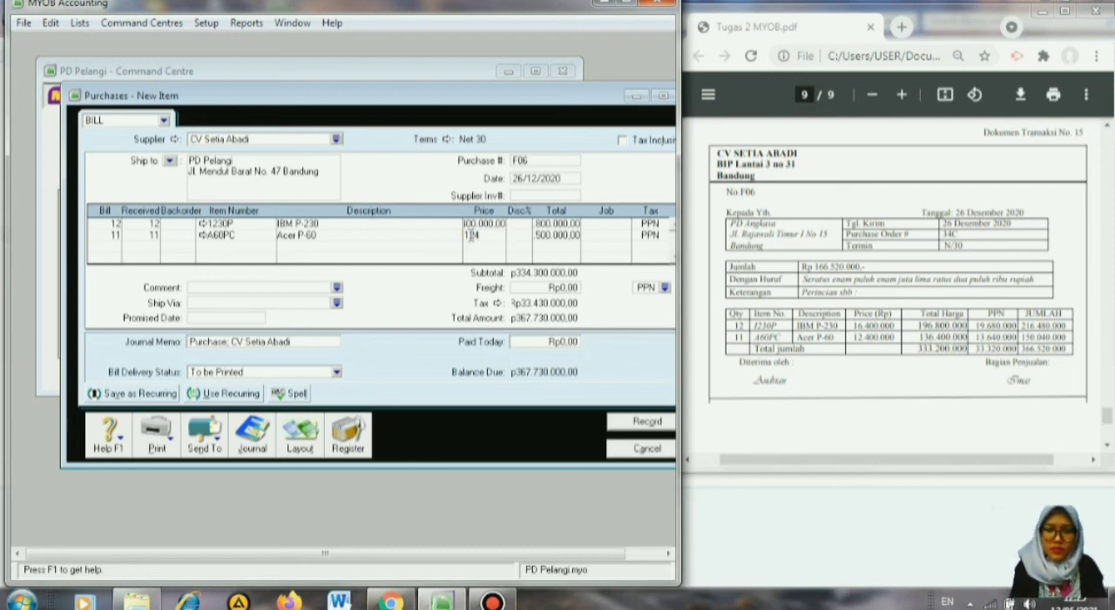
text(400000)
key(Return)
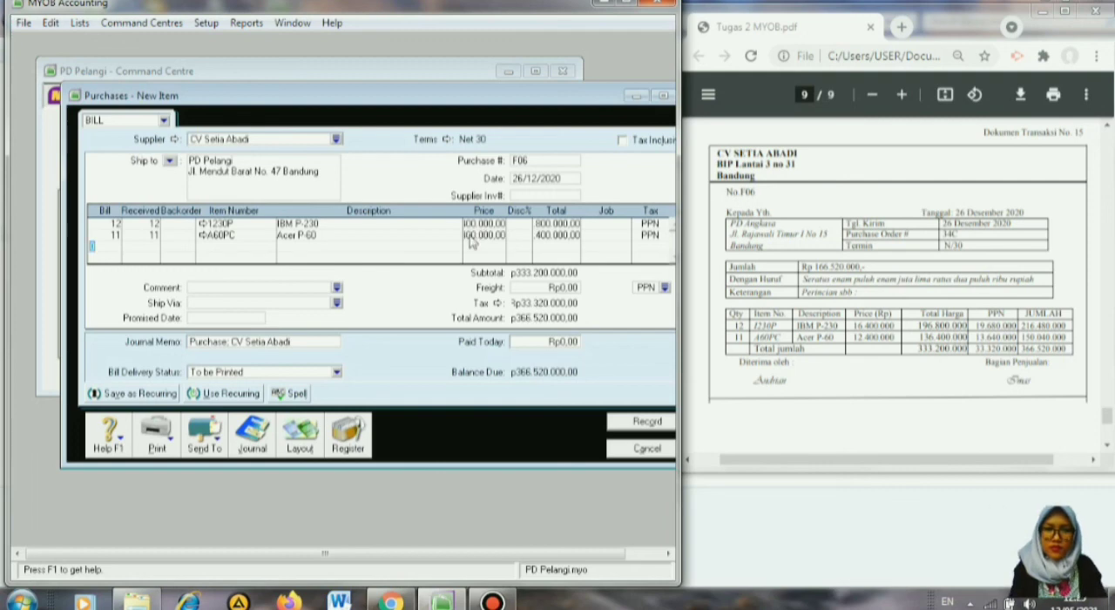
Record purchase F06, declining the suggested tax code change, and close the purchase entry window.
click(629, 425)
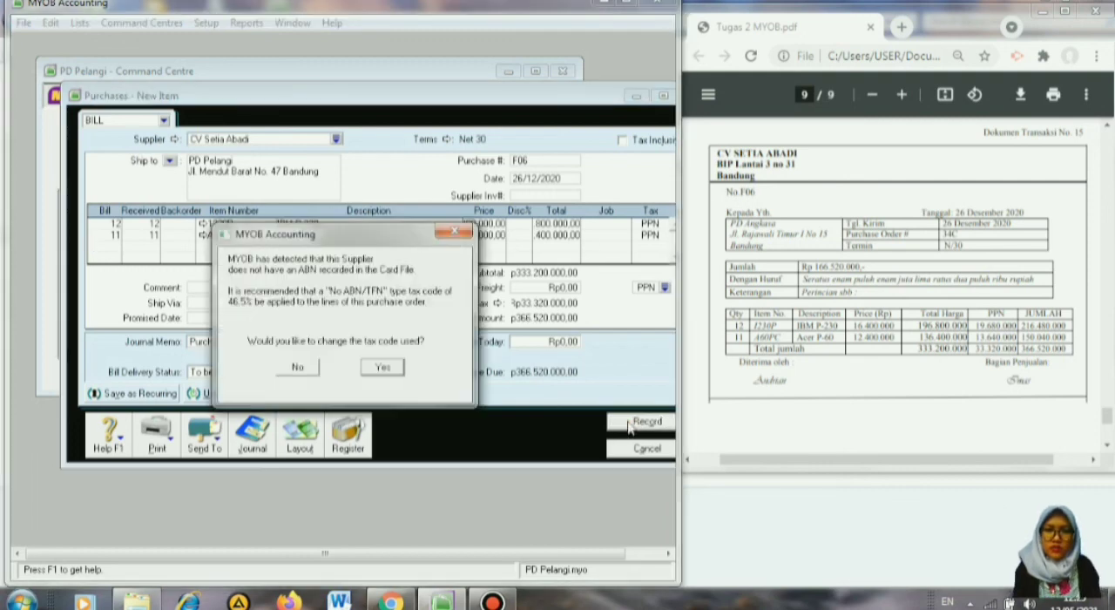
click(295, 375)
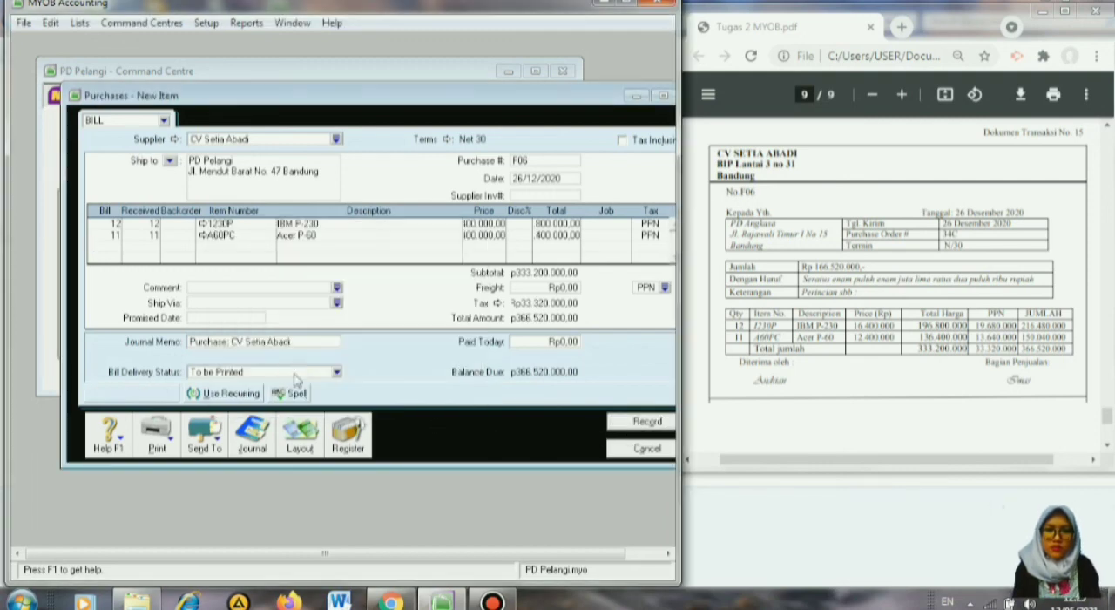
click(628, 453)
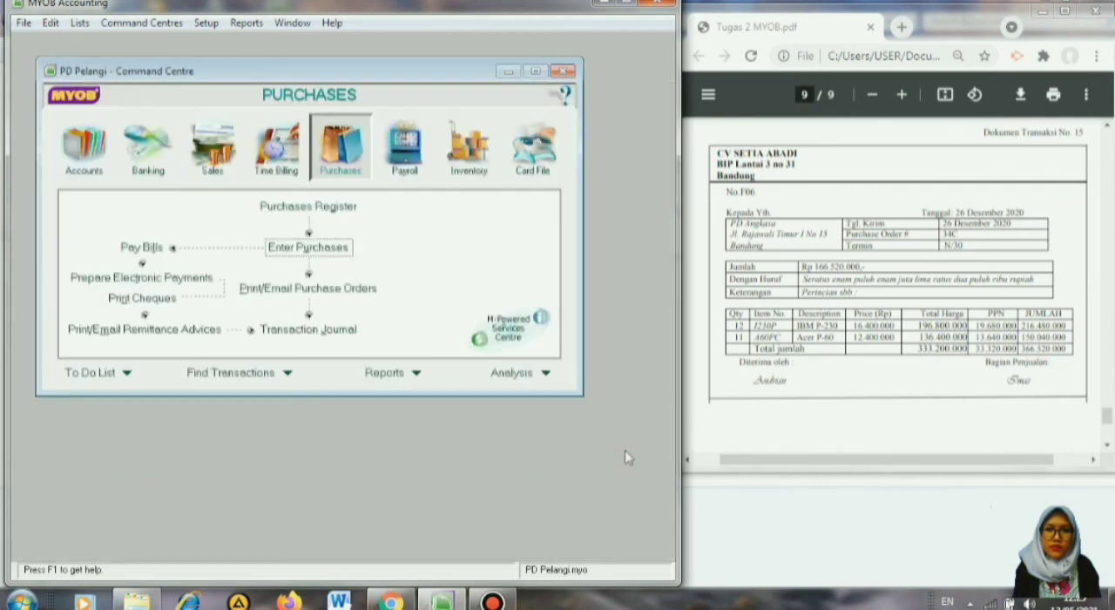